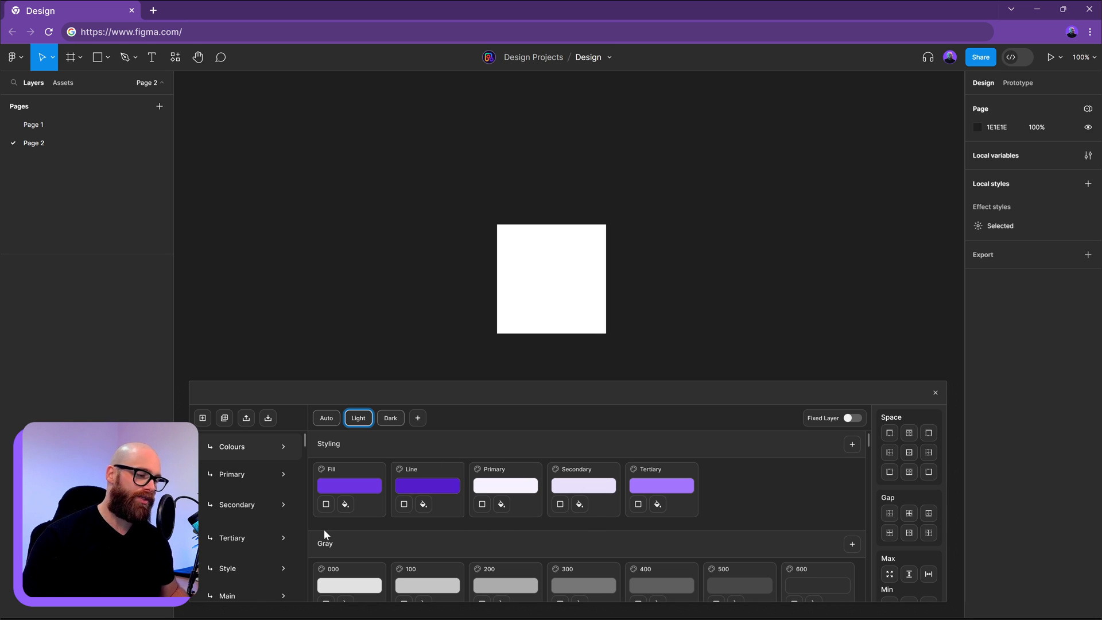
Fill the white square with the purple Fill colour from the Light theme's Styling palette
{"action": "left_click", "coordinate": [534, 303]}
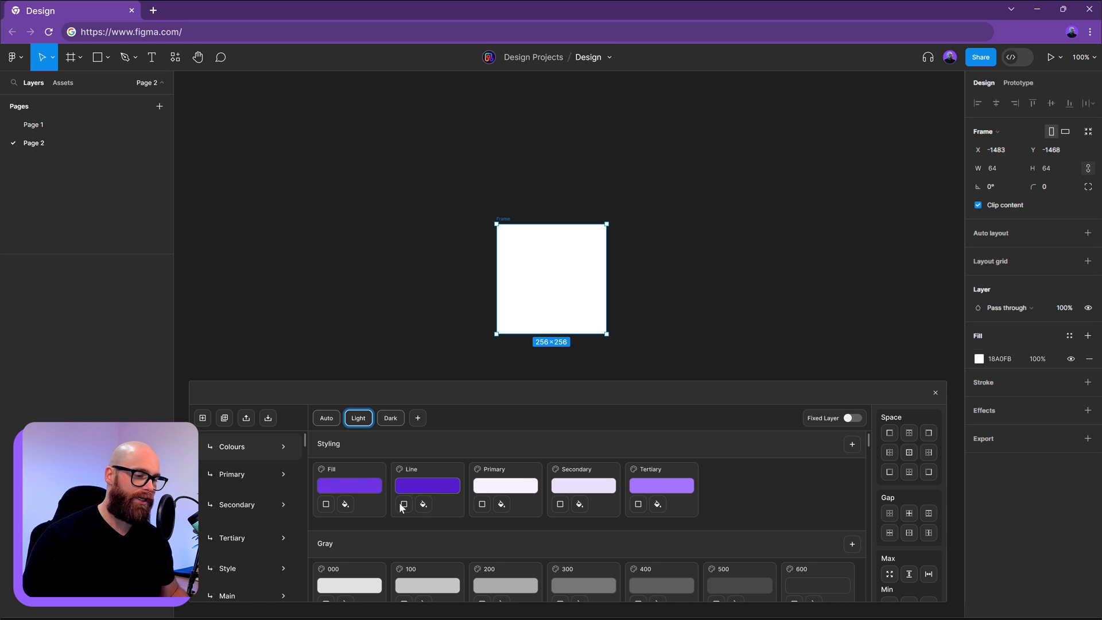
{"action": "left_click", "coordinate": [345, 504]}
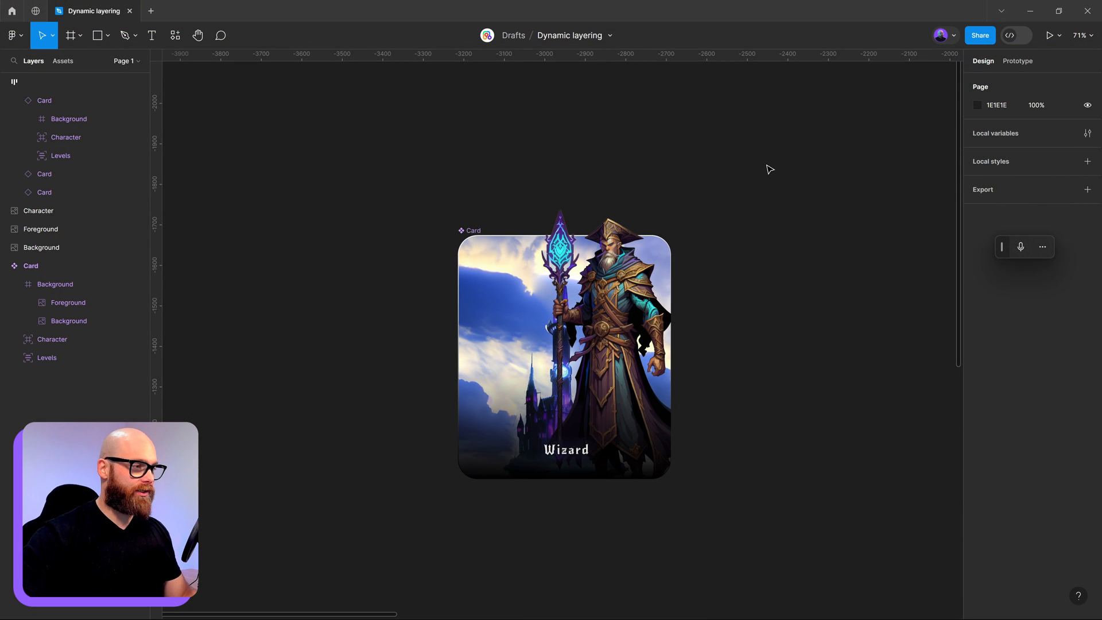
Widen the Wizard Card component to 601 px to show how its layered artwork responds
{"action": "left_click", "coordinate": [528, 253]}
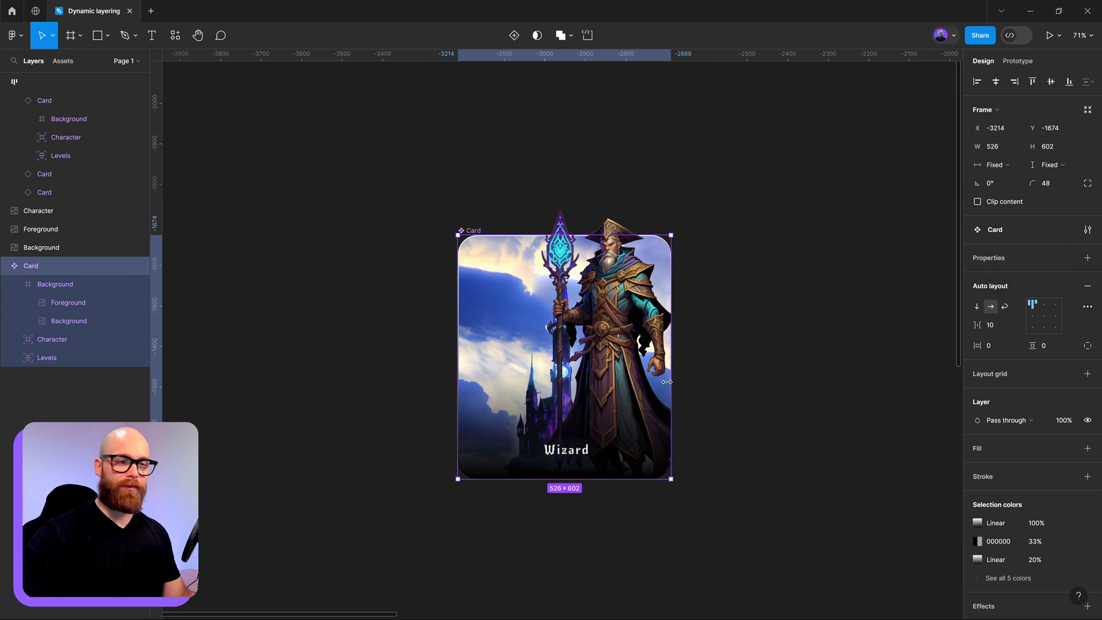
{"action": "left_click_drag", "start_coordinate": [679, 365], "coordinate": [703, 384]}
{"action": "left_click", "coordinate": [804, 385]}
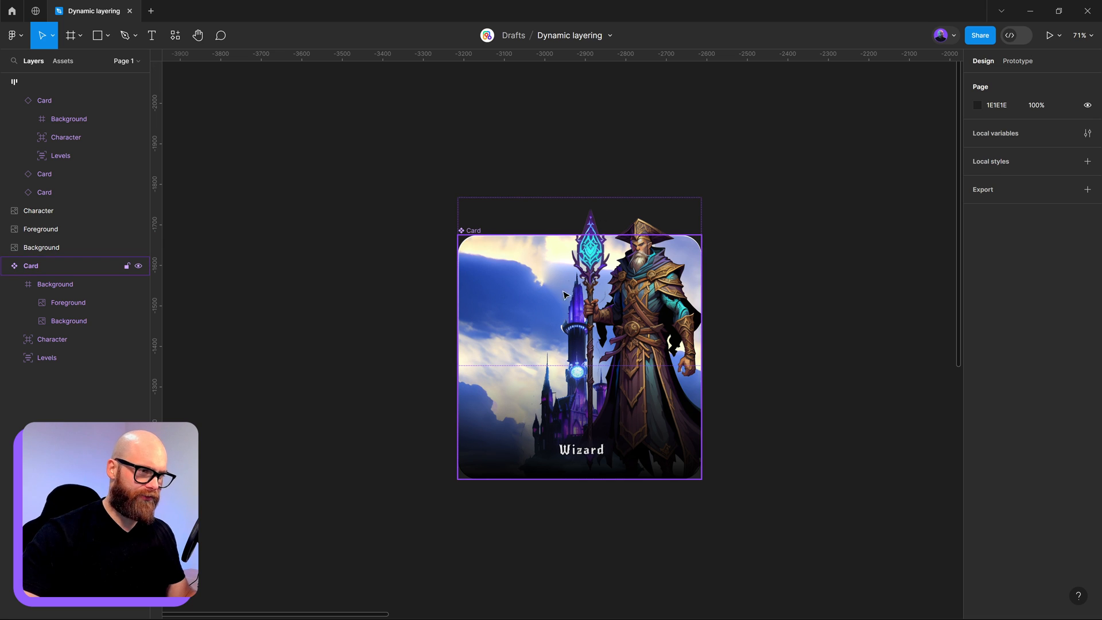
Try stretching the Card component vertically by its upper edge
{"action": "left_click", "coordinate": [523, 247]}
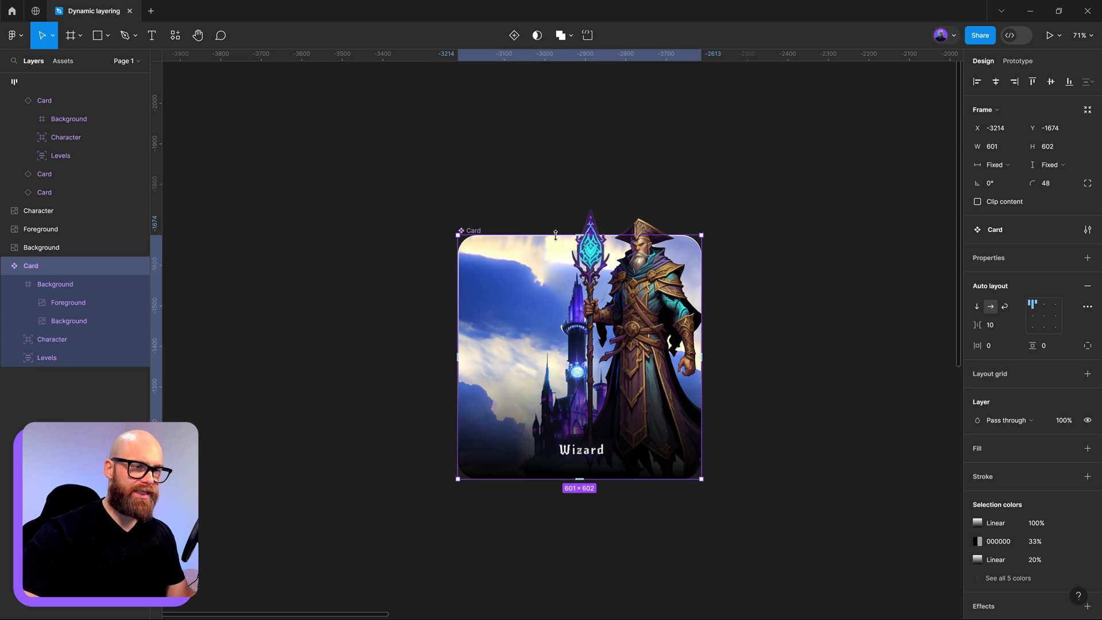
{"action": "mouse_move", "coordinate": [556, 235]}
{"action": "left_mouse_down"}
{"action": "mouse_move", "coordinate": [542, 264]}
{"action": "mouse_move", "coordinate": [539, 373]}
{"action": "mouse_move", "coordinate": [537, 221]}
{"action": "mouse_move", "coordinate": [537, 232]}
{"action": "left_mouse_up"}
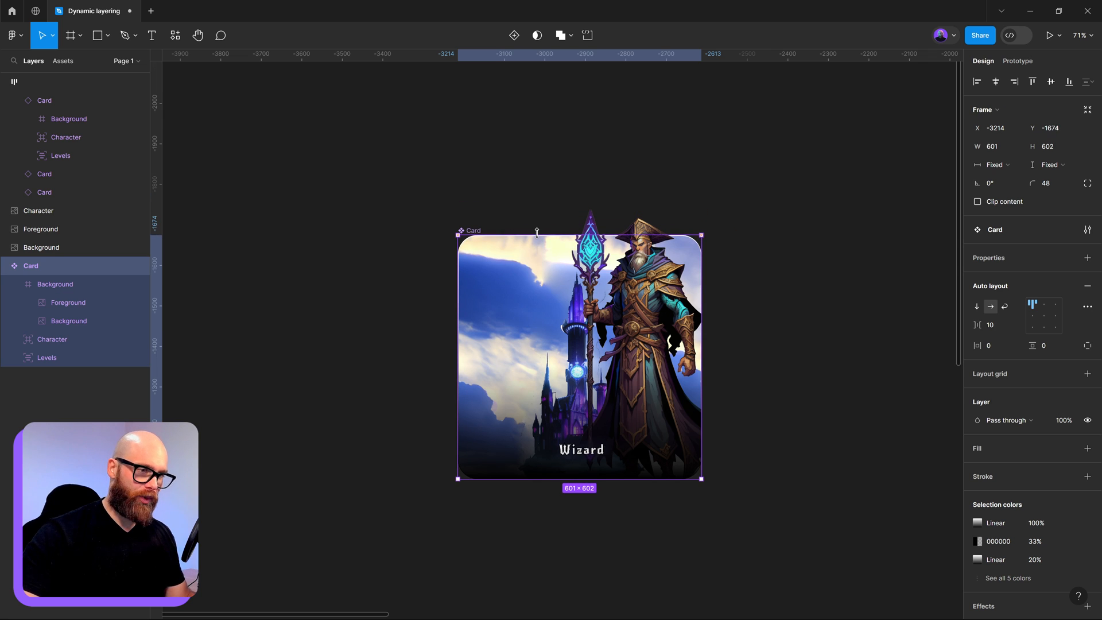
{"action": "left_click", "coordinate": [805, 374]}
{"action": "left_click", "coordinate": [614, 368]}
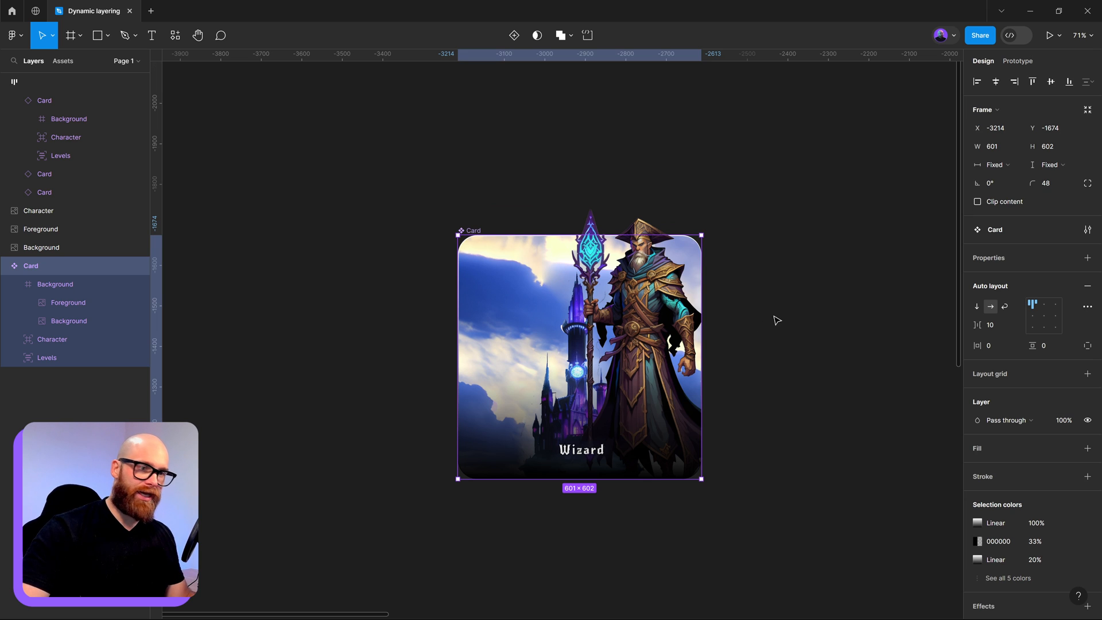
Set the width of all three Card instances in the row frame to fill their container
{"action": "left_click_drag", "start_coordinate": [837, 388], "coordinate": [228, 344]}
{"action": "scroll", "coordinate": [526, 326], "scroll_direction": "down", "scroll_amount": 5}
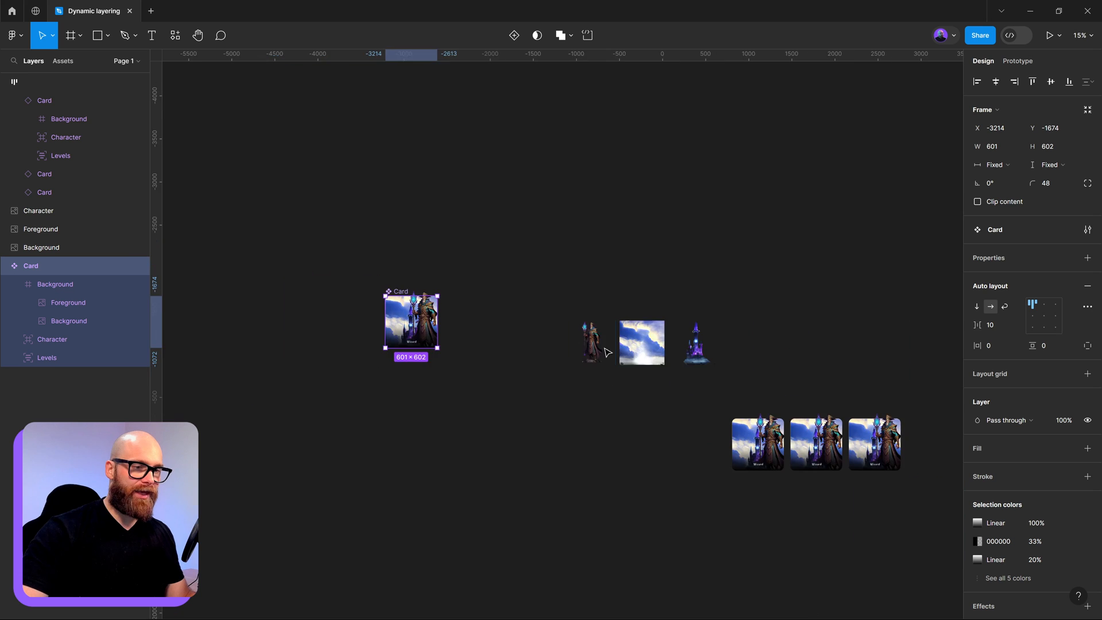
{"action": "left_click_drag", "start_coordinate": [565, 334], "coordinate": [213, 260]}
{"action": "scroll", "coordinate": [423, 352], "scroll_direction": "up", "scroll_amount": 3}
{"action": "left_click", "coordinate": [386, 315]}
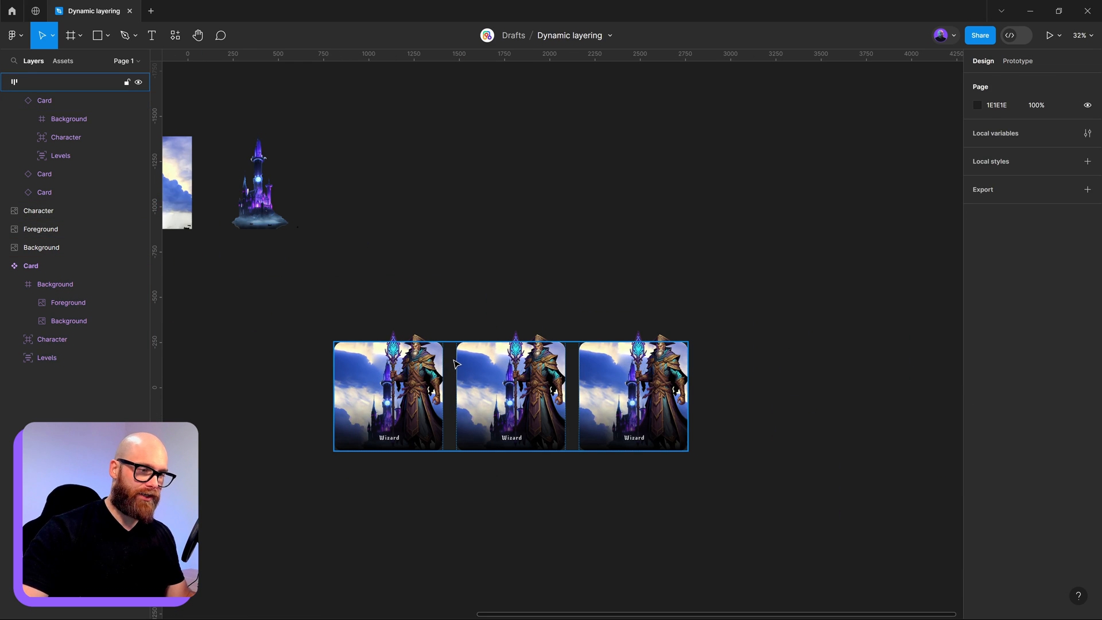
{"action": "left_click", "coordinate": [458, 364]}
{"action": "mouse_move", "coordinate": [689, 437]}
{"action": "left_mouse_down"}
{"action": "mouse_move", "coordinate": [801, 450]}
{"action": "mouse_move", "coordinate": [689, 439]}
{"action": "left_mouse_up"}
{"action": "key", "text": "Return"}
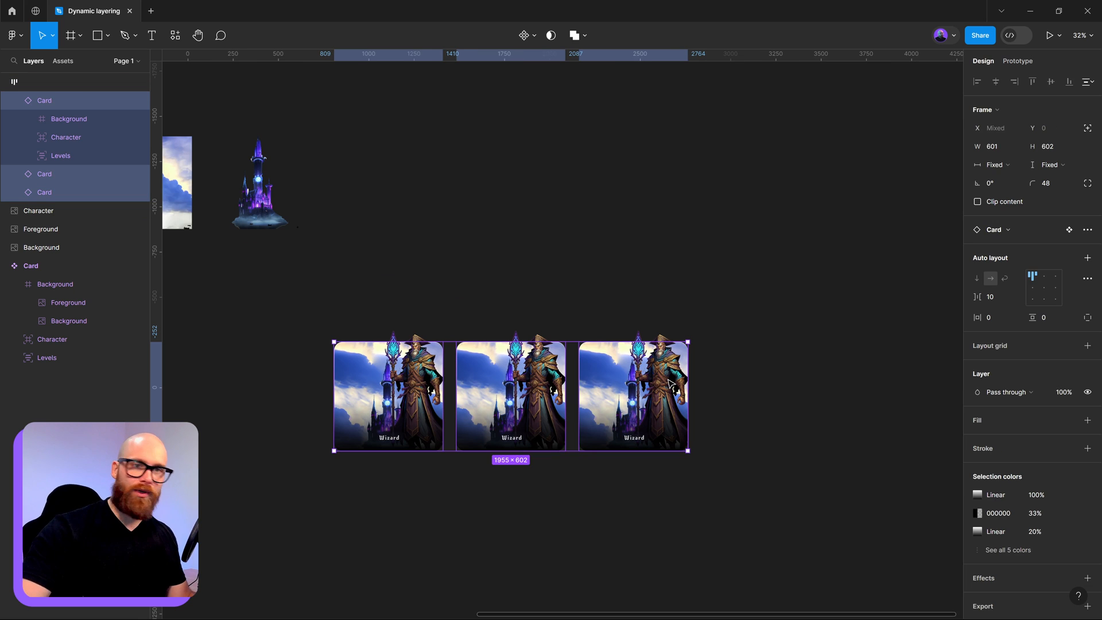
{"action": "left_click", "coordinate": [998, 165]}
{"action": "left_click", "coordinate": [1010, 178]}
{"action": "left_click", "coordinate": [777, 388]}
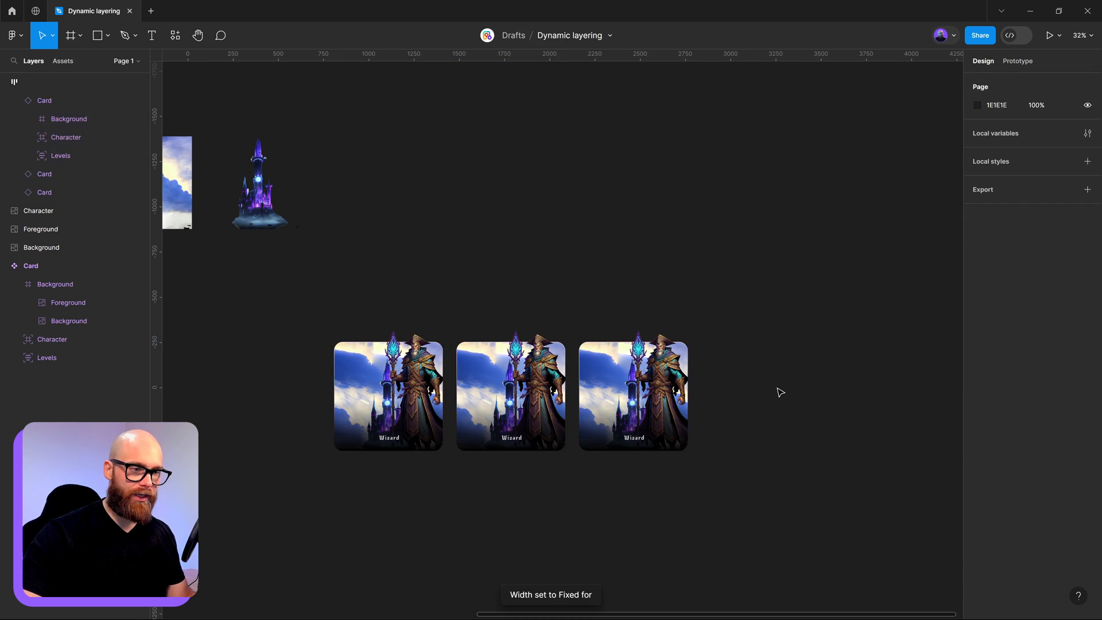
Narrow the three-card row frame to 1927 px wide and move it away from the artwork to X 3915, Y -975
{"action": "left_click", "coordinate": [575, 361]}
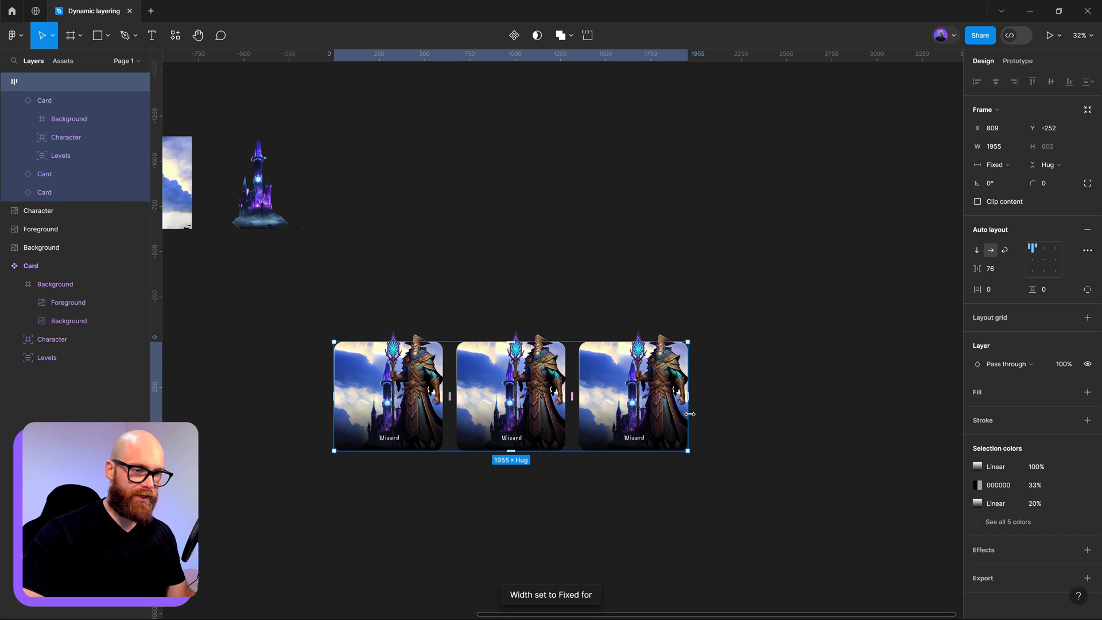
{"action": "mouse_move", "coordinate": [688, 413]}
{"action": "left_mouse_down"}
{"action": "mouse_move", "coordinate": [731, 414]}
{"action": "mouse_move", "coordinate": [548, 420]}
{"action": "mouse_move", "coordinate": [787, 418]}
{"action": "mouse_move", "coordinate": [654, 423]}
{"action": "mouse_move", "coordinate": [701, 418]}
{"action": "mouse_move", "coordinate": [660, 424]}
{"action": "mouse_move", "coordinate": [672, 424]}
{"action": "left_mouse_up"}
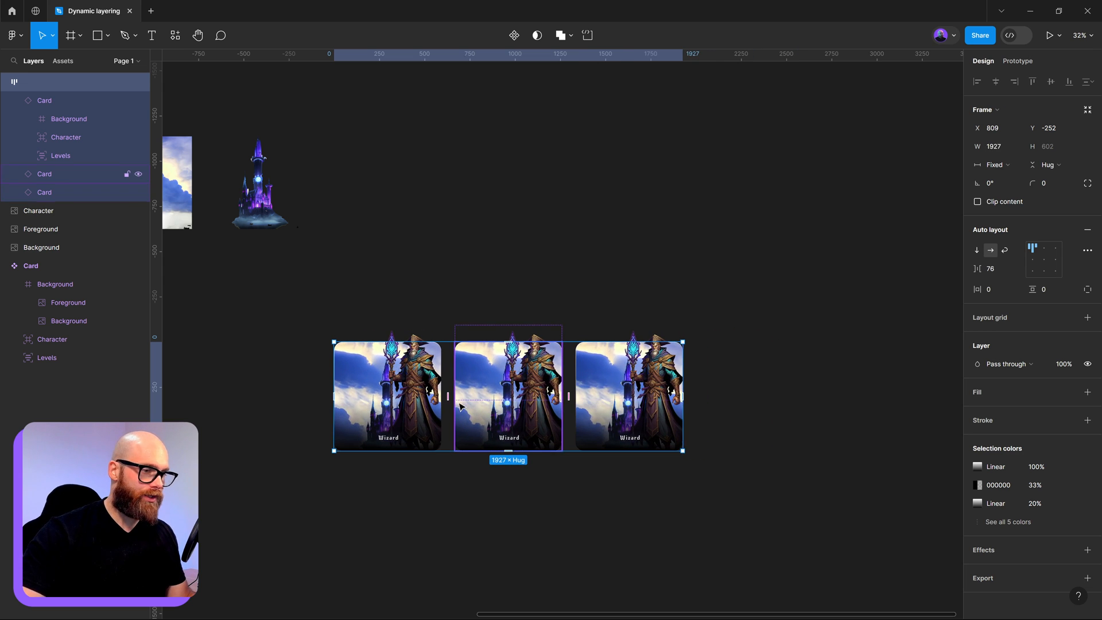
{"action": "left_click", "coordinate": [490, 298]}
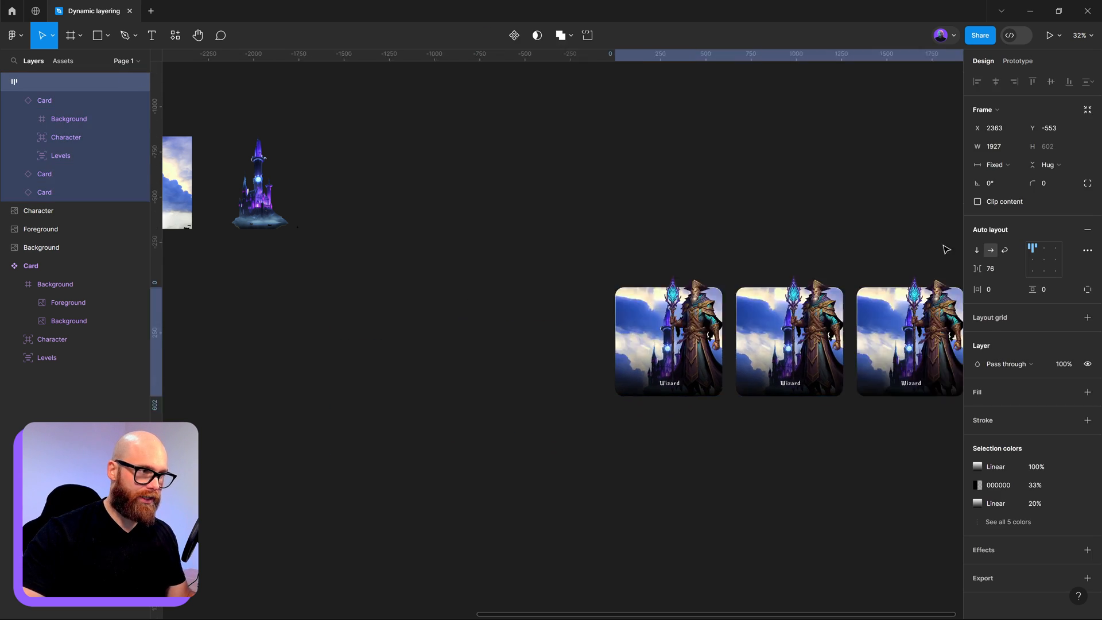
{"action": "left_click_drag", "start_coordinate": [946, 249], "coordinate": [955, 241]}
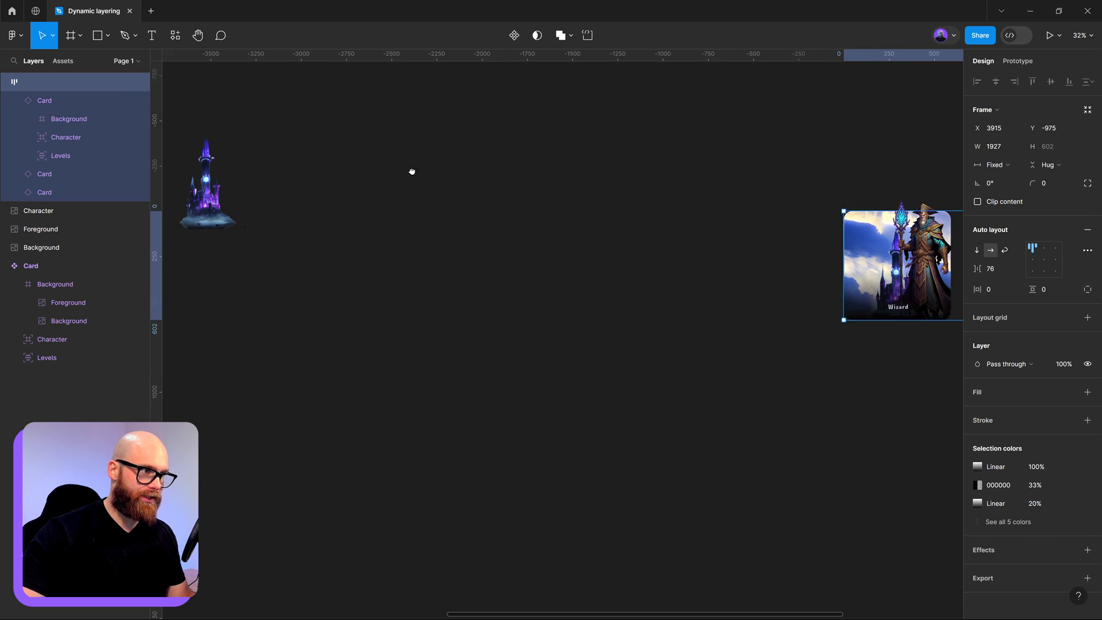
Move the standalone Character image to X -1161, Y -1320 and examine its cut-out up close
{"action": "left_click_drag", "start_coordinate": [411, 172], "coordinate": [874, 257]}
{"action": "scroll", "coordinate": [718, 272], "scroll_direction": "up", "scroll_amount": 3}
{"action": "left_click_drag", "start_coordinate": [761, 296], "coordinate": [899, 316]}
{"action": "scroll", "coordinate": [765, 263], "scroll_direction": "up", "scroll_amount": 2}
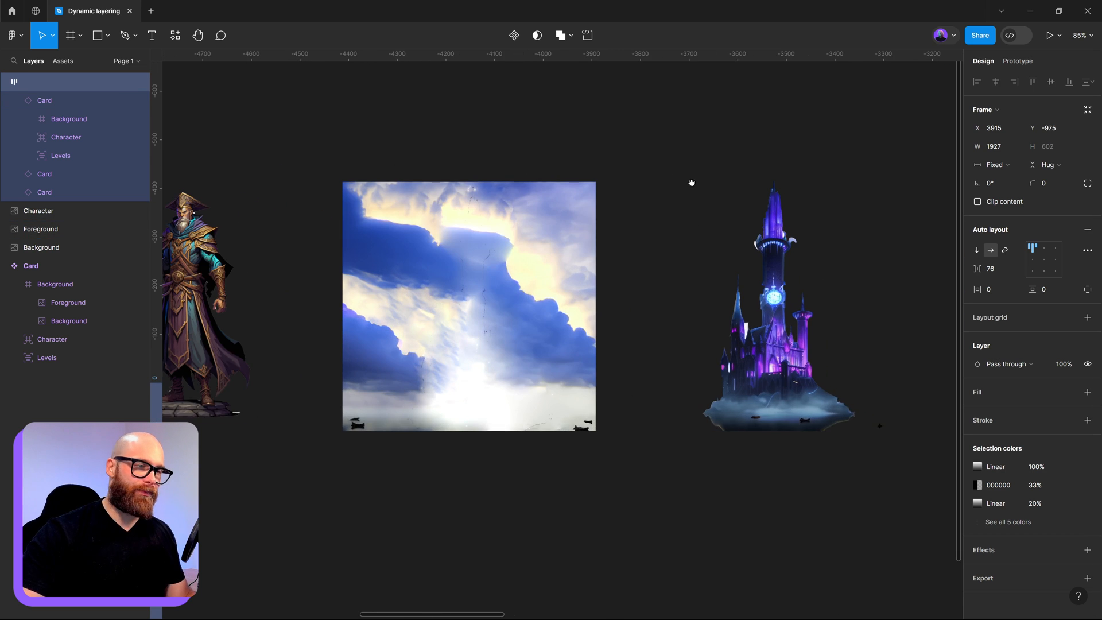
{"action": "left_click_drag", "start_coordinate": [691, 182], "coordinate": [729, 191]}
{"action": "scroll", "coordinate": [705, 180], "scroll_direction": "down", "scroll_amount": 1}
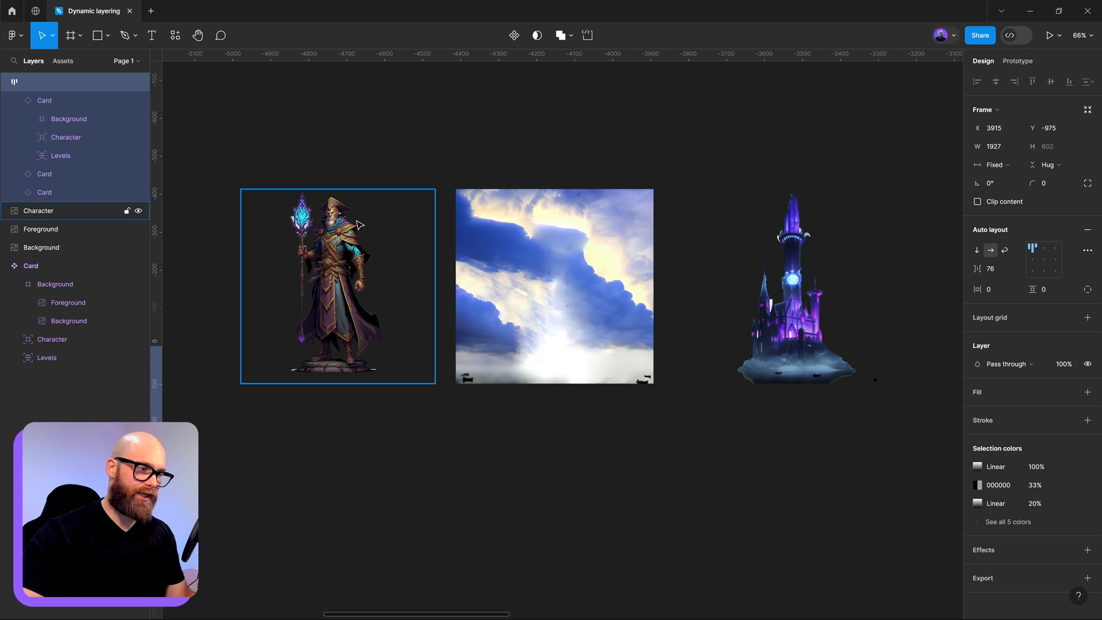
{"action": "left_click_drag", "start_coordinate": [348, 276], "coordinate": [302, 296]}
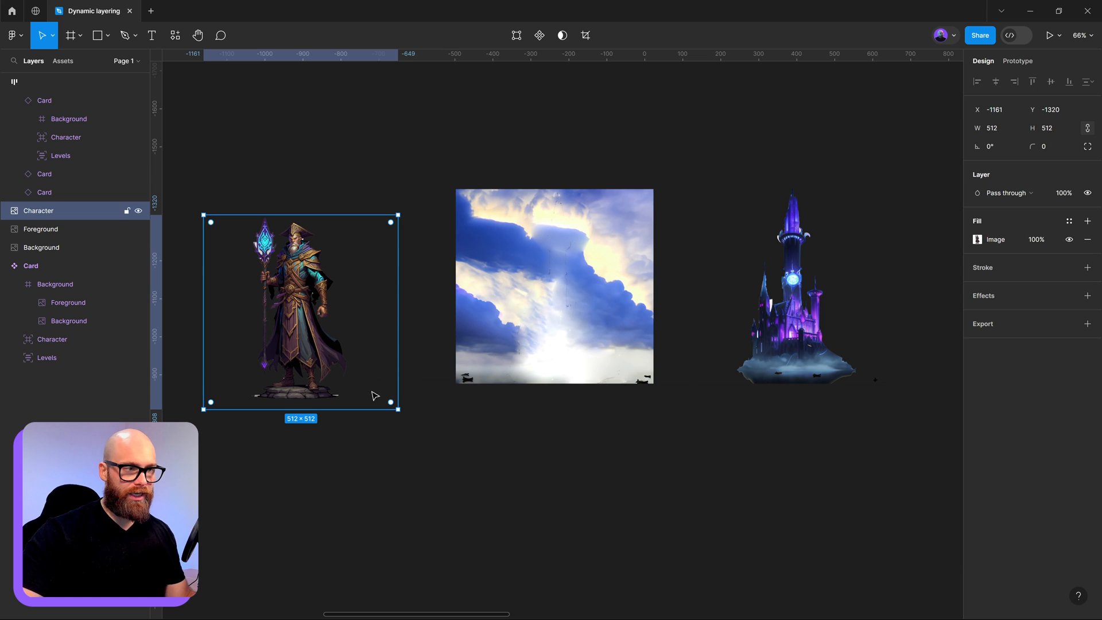
{"action": "scroll", "coordinate": [324, 296], "scroll_direction": "up", "scroll_amount": 5}
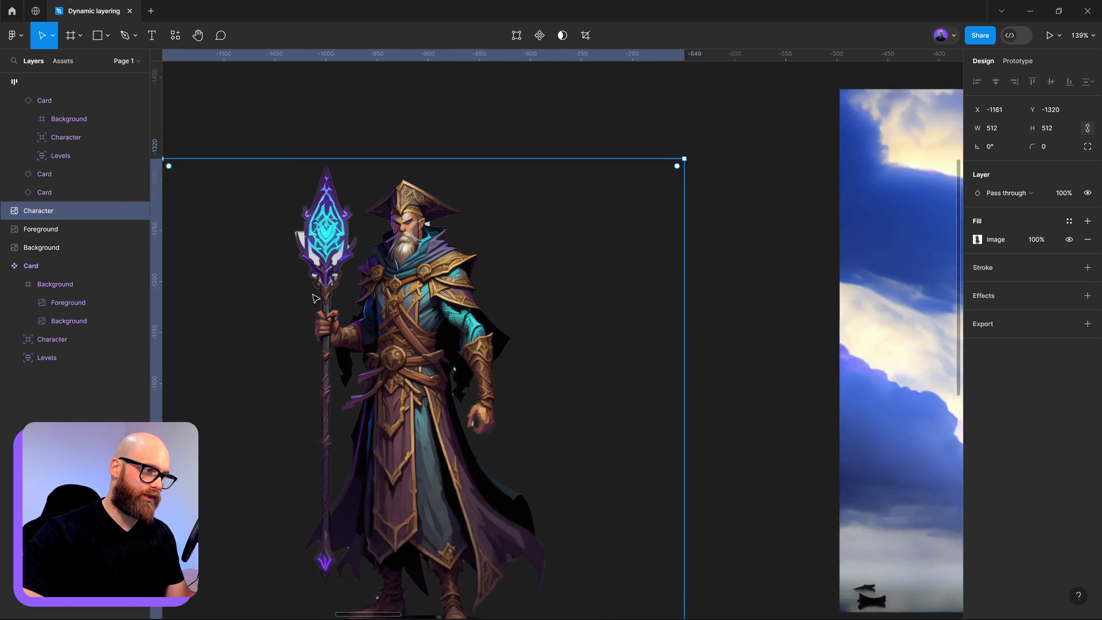
{"action": "scroll", "coordinate": [454, 361], "scroll_direction": "down", "scroll_amount": 4}
{"action": "scroll", "coordinate": [613, 419], "scroll_direction": "right", "scroll_amount": 2}
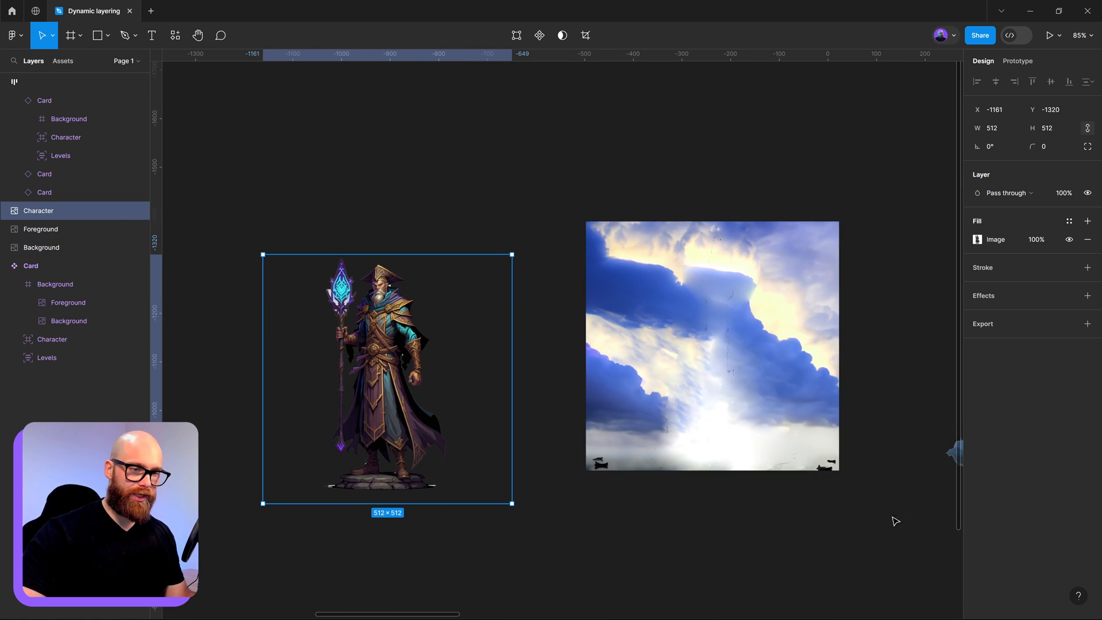
Overlay the Foreground castle on the Background image and move it back beside it to X 102, Y -1388
{"action": "left_click", "coordinate": [790, 347]}
{"action": "scroll", "coordinate": [789, 347], "scroll_direction": "right", "scroll_amount": 4}
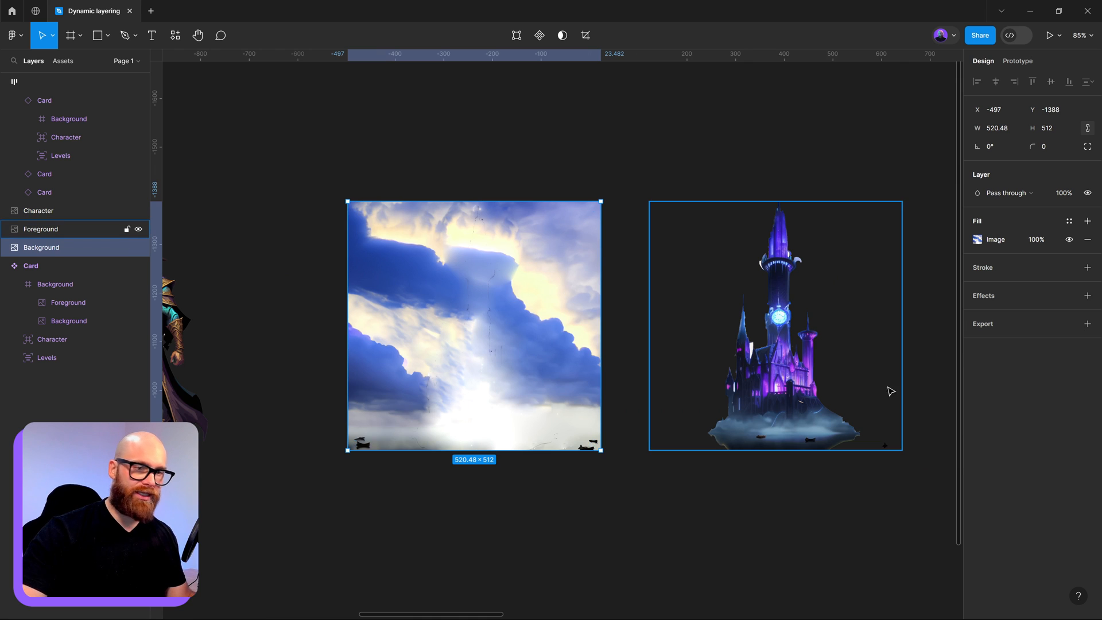
{"action": "left_click_drag", "start_coordinate": [888, 389], "coordinate": [487, 359]}
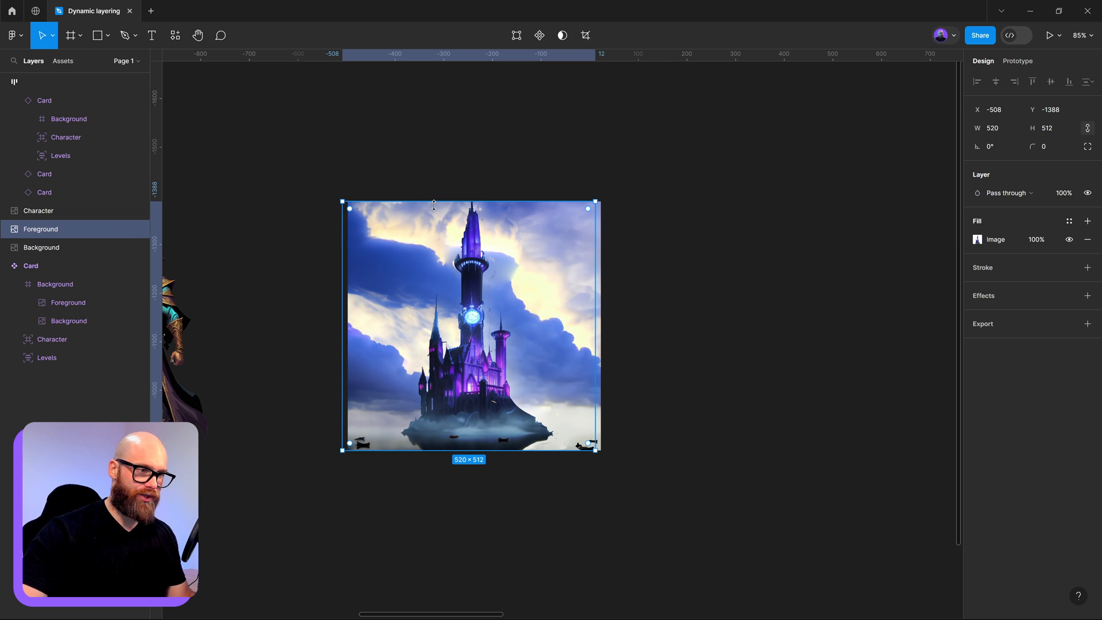
{"action": "left_click_drag", "start_coordinate": [459, 376], "coordinate": [757, 376]}
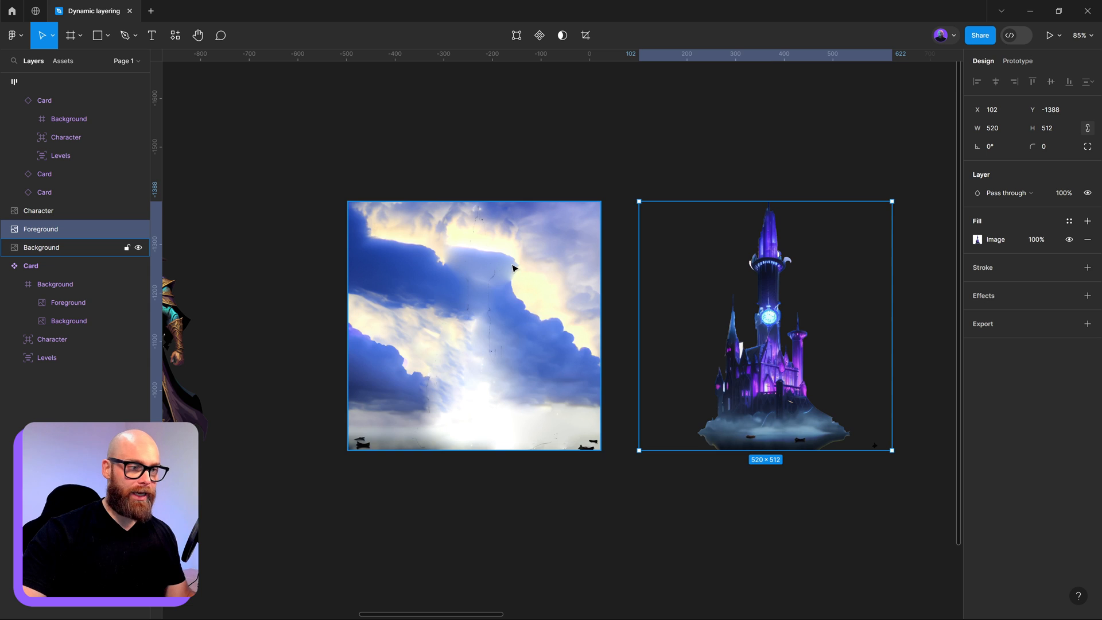
Examine the Background sky image up close for leftover marks where the castle and foreground were removed
{"action": "scroll", "coordinate": [506, 308], "scroll_direction": "up", "scroll_amount": 10}
{"action": "scroll", "coordinate": [481, 405], "scroll_direction": "up", "scroll_amount": 3}
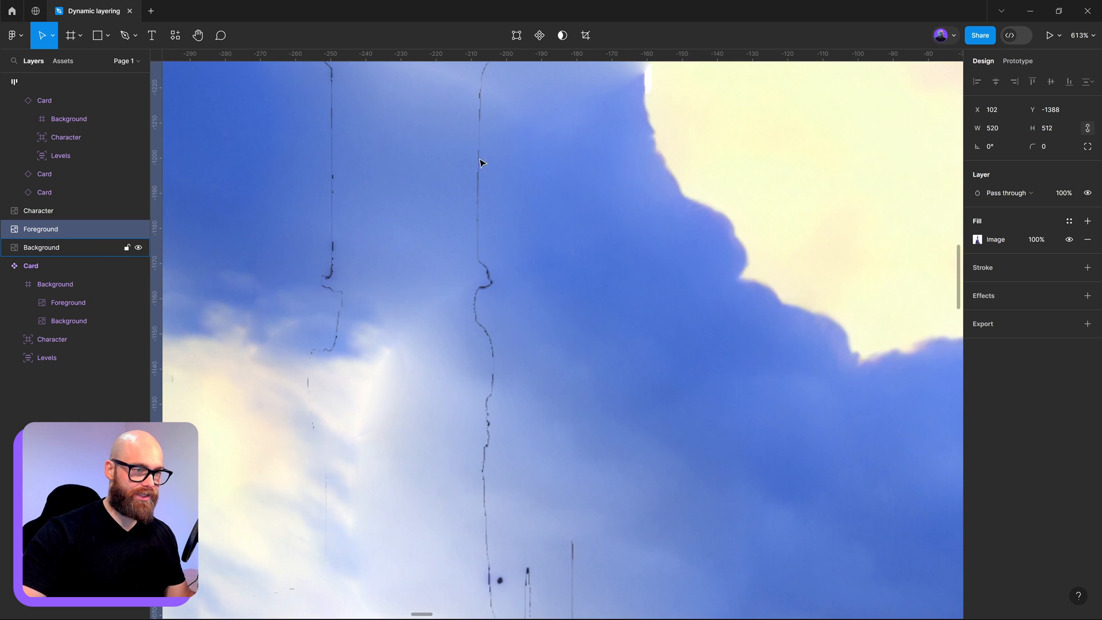
{"action": "scroll", "coordinate": [493, 383], "scroll_direction": "down", "scroll_amount": 10}
{"action": "scroll", "coordinate": [488, 373], "scroll_direction": "up", "scroll_amount": 5}
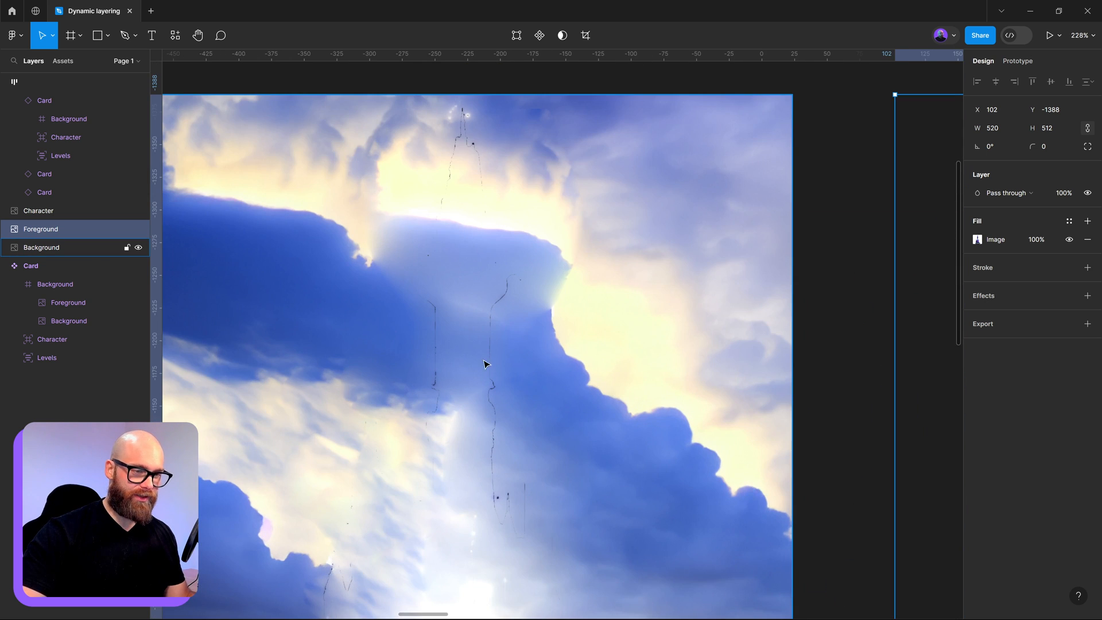
{"action": "scroll", "coordinate": [504, 528], "scroll_direction": "down", "scroll_amount": 3}
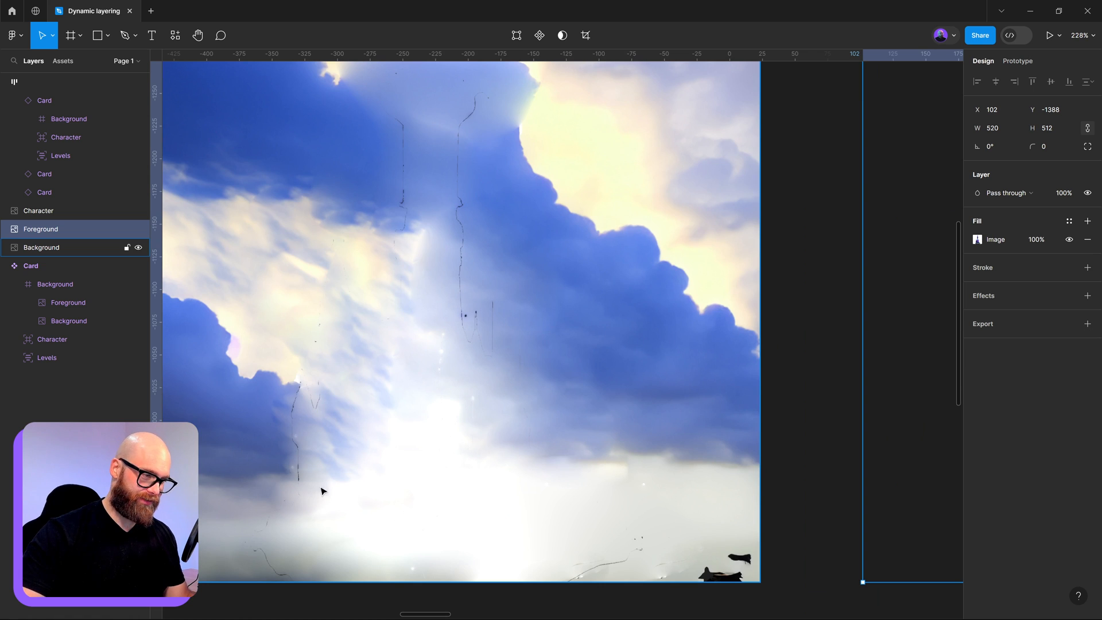
{"action": "scroll", "coordinate": [321, 491], "scroll_direction": "down", "scroll_amount": 5}
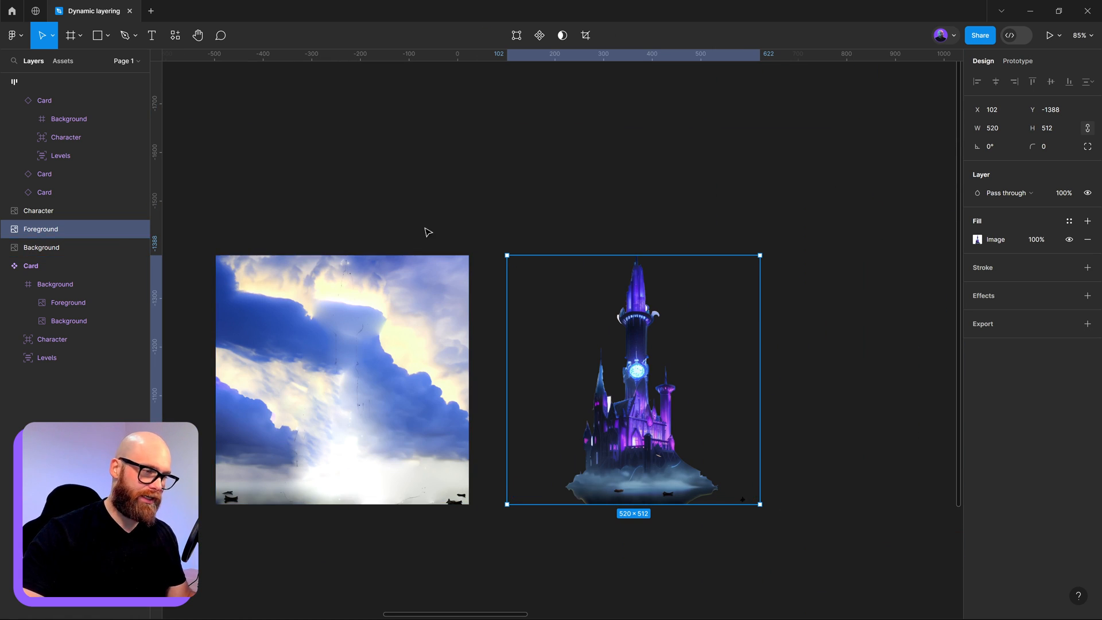
{"action": "left_click", "coordinate": [313, 395]}
{"action": "left_click", "coordinate": [559, 223]}
Stack the Foreground castle on the Background image and place the Character on top at X -458, Y -1371
{"action": "left_click_drag", "start_coordinate": [538, 347], "coordinate": [785, 318]}
{"action": "left_click_drag", "start_coordinate": [917, 366], "coordinate": [626, 363]}
{"action": "left_click", "coordinate": [339, 339]}
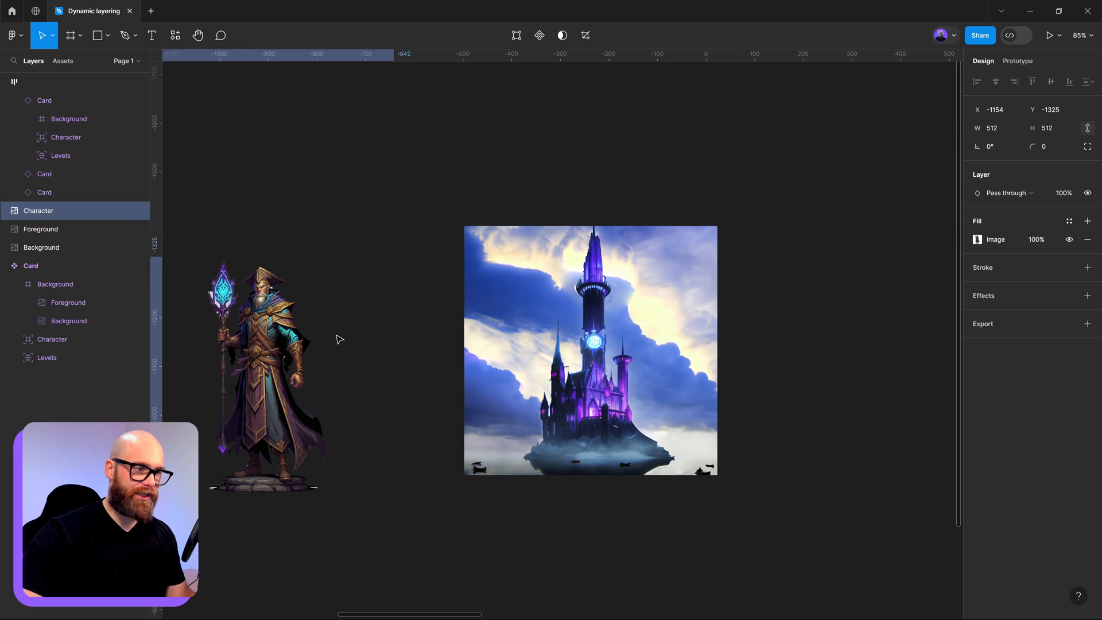
{"action": "left_click_drag", "start_coordinate": [339, 339], "coordinate": [678, 316]}
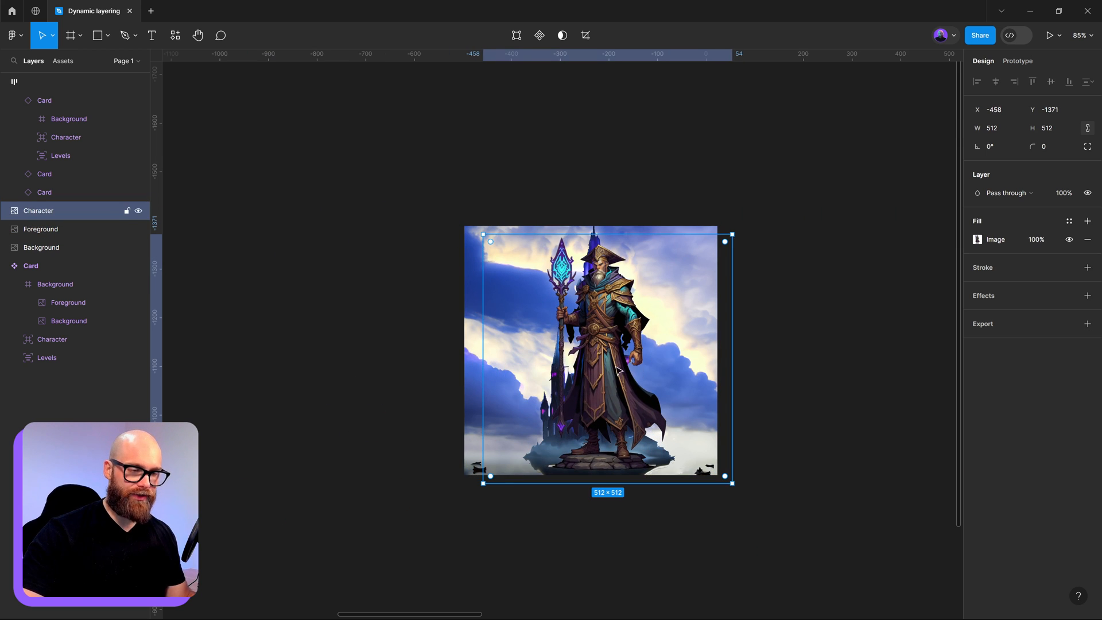
Spread the images side by side, with Character at X -1216, Y -1495, Background at X -601, Y -1529 and Foreground at X -8, Y -1513
{"action": "left_click_drag", "start_coordinate": [617, 370], "coordinate": [229, 295]}
{"action": "left_click_drag", "start_coordinate": [588, 356], "coordinate": [866, 329]}
{"action": "left_click", "coordinate": [594, 348]}
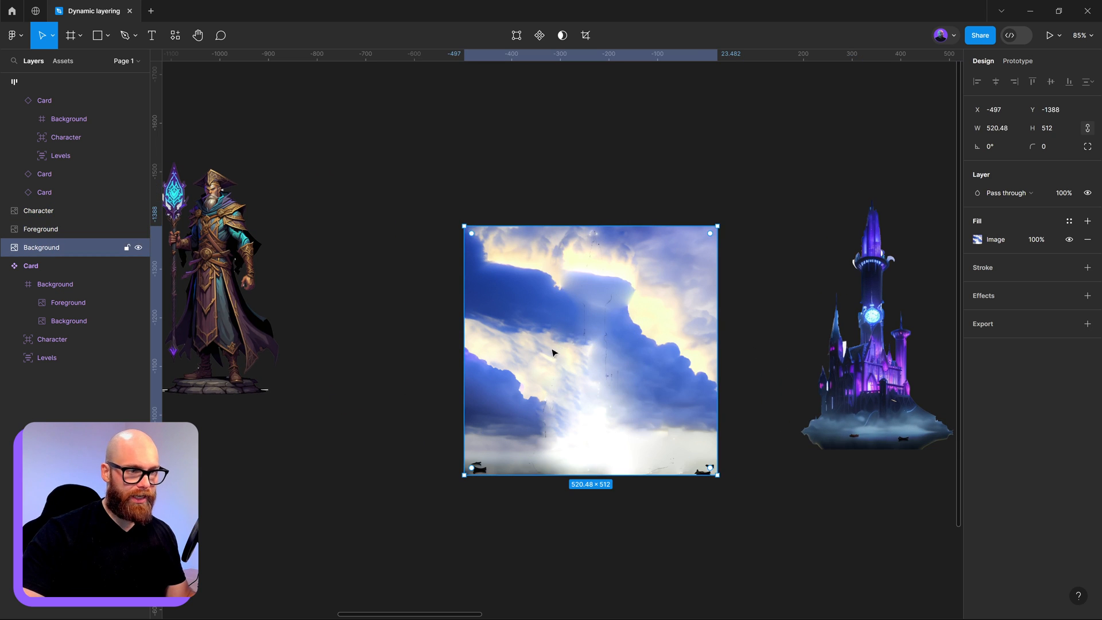
{"action": "left_click_drag", "start_coordinate": [553, 353], "coordinate": [495, 289]}
{"action": "left_click_drag", "start_coordinate": [780, 379], "coordinate": [739, 345]}
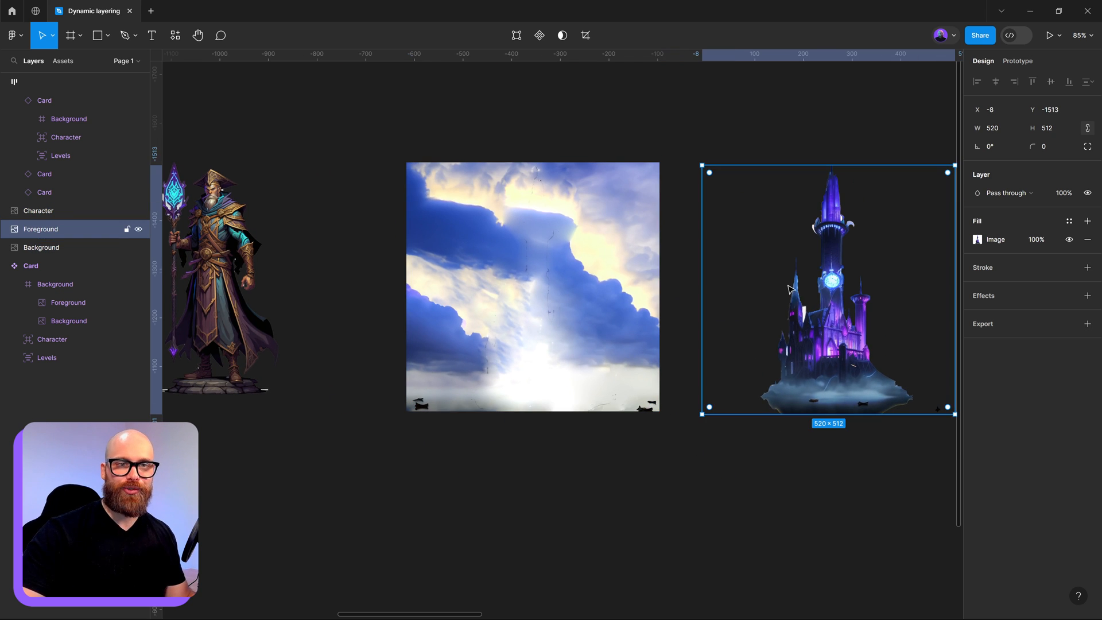
{"action": "scroll", "coordinate": [789, 289], "scroll_direction": "down", "scroll_amount": 5}
{"action": "left_click_drag", "start_coordinate": [403, 288], "coordinate": [415, 279]}
{"action": "left_click_drag", "start_coordinate": [615, 231], "coordinate": [619, 229]}
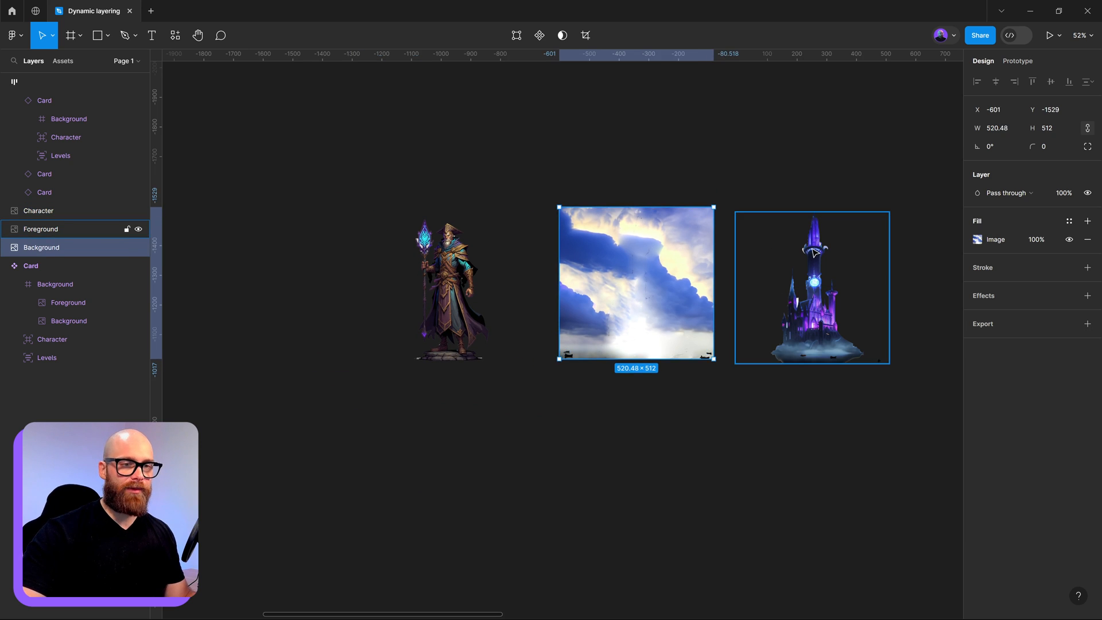
Select the standalone Foreground, Background and Character images in turn to check their dimensions
{"action": "left_click", "coordinate": [820, 248]}
{"action": "left_click", "coordinate": [634, 236]}
{"action": "left_click", "coordinate": [501, 269]}
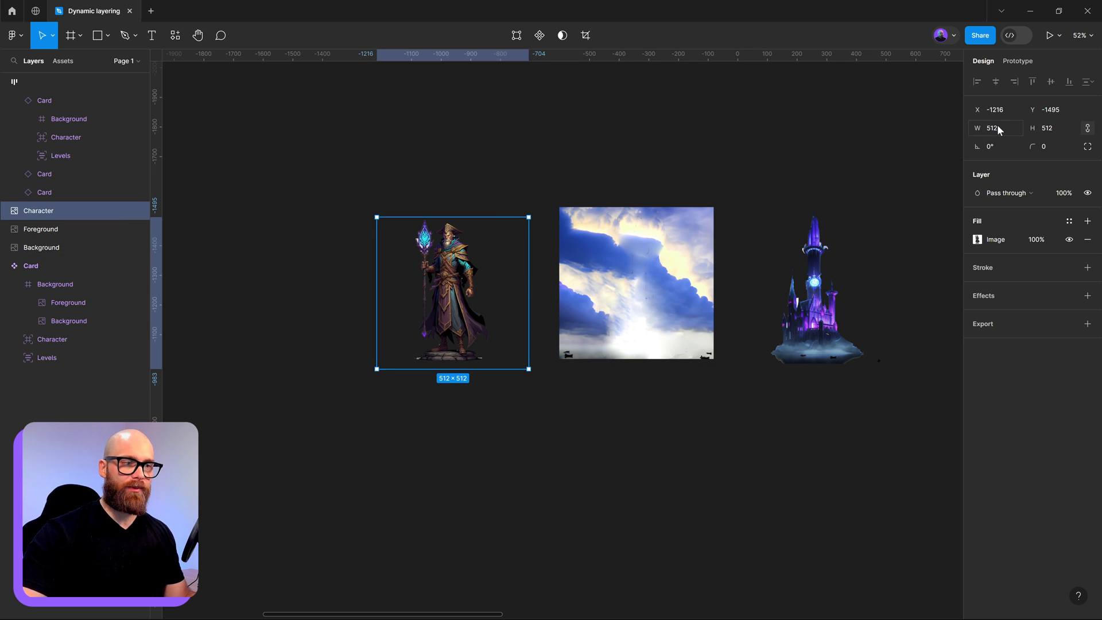
{"action": "left_click", "coordinate": [600, 411]}
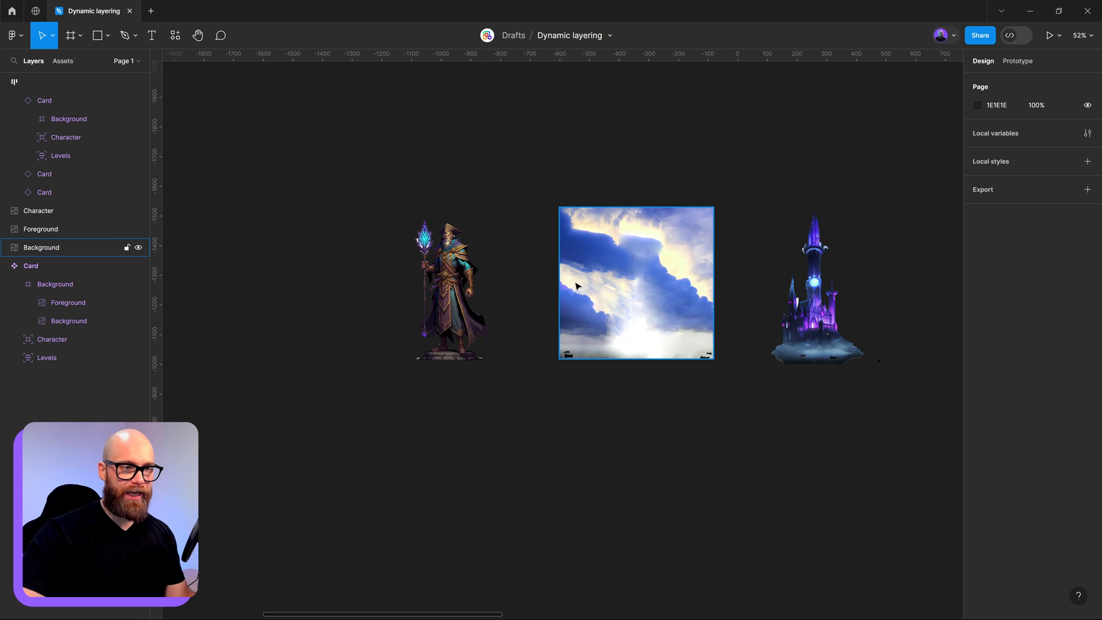
{"action": "left_click", "coordinate": [675, 280]}
{"action": "left_click", "coordinate": [804, 277]}
{"action": "left_click", "coordinate": [476, 270]}
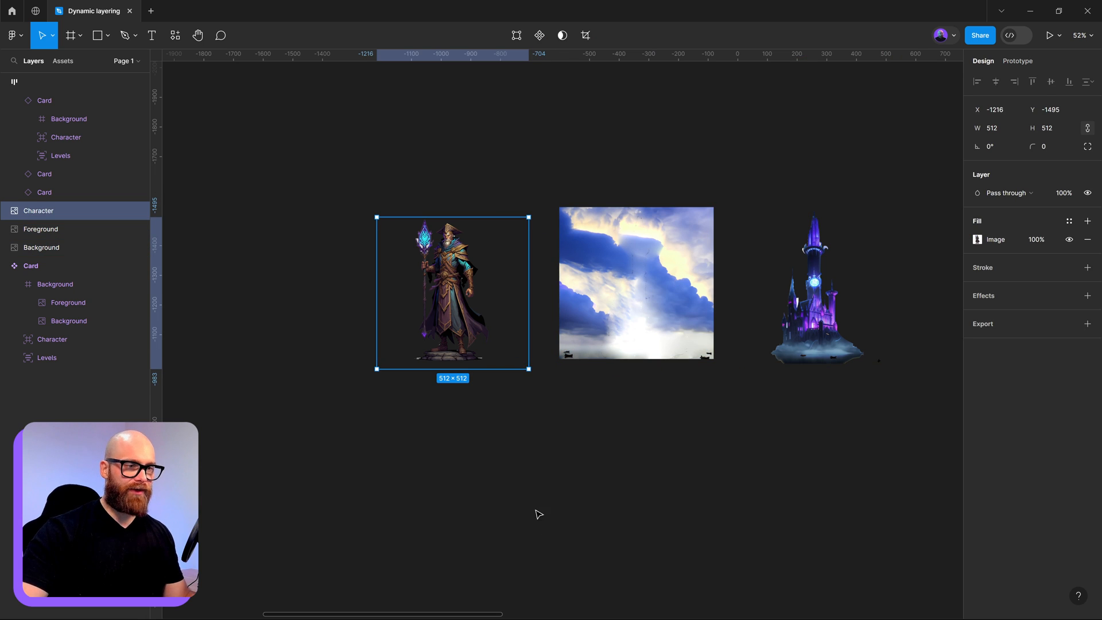
Draw a square frame about 467 × 467 in the empty space between the finished Card and the Character image
{"action": "scroll", "coordinate": [539, 514], "scroll_direction": "left", "scroll_amount": 2}
{"action": "scroll", "coordinate": [590, 420], "scroll_direction": "down", "scroll_amount": 5}
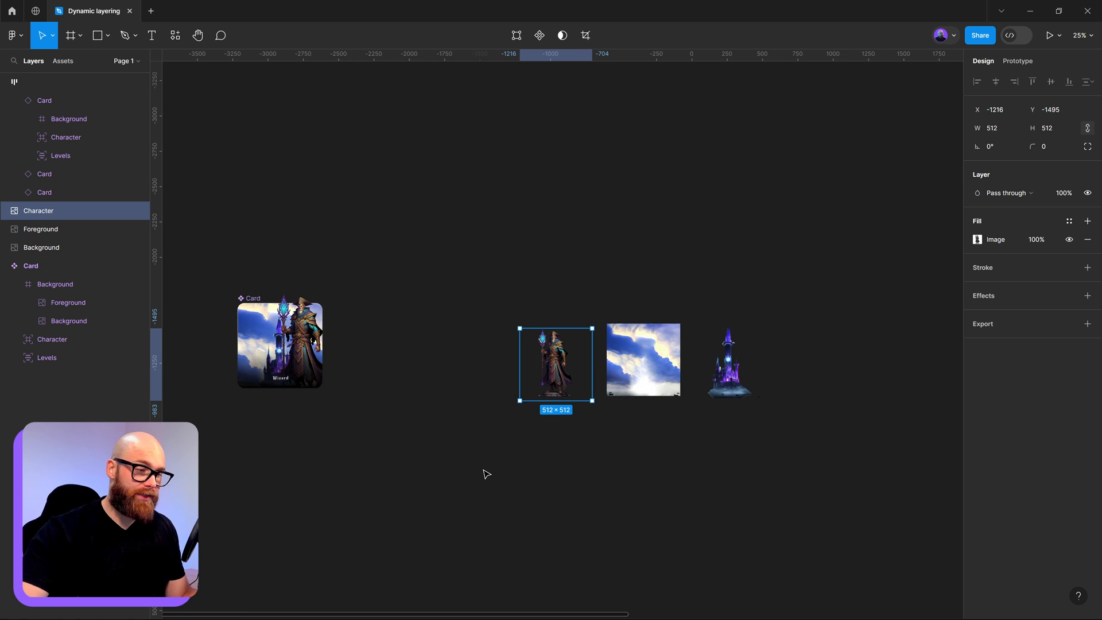
{"action": "left_click", "coordinate": [482, 418]}
{"action": "left_click", "coordinate": [80, 35]}
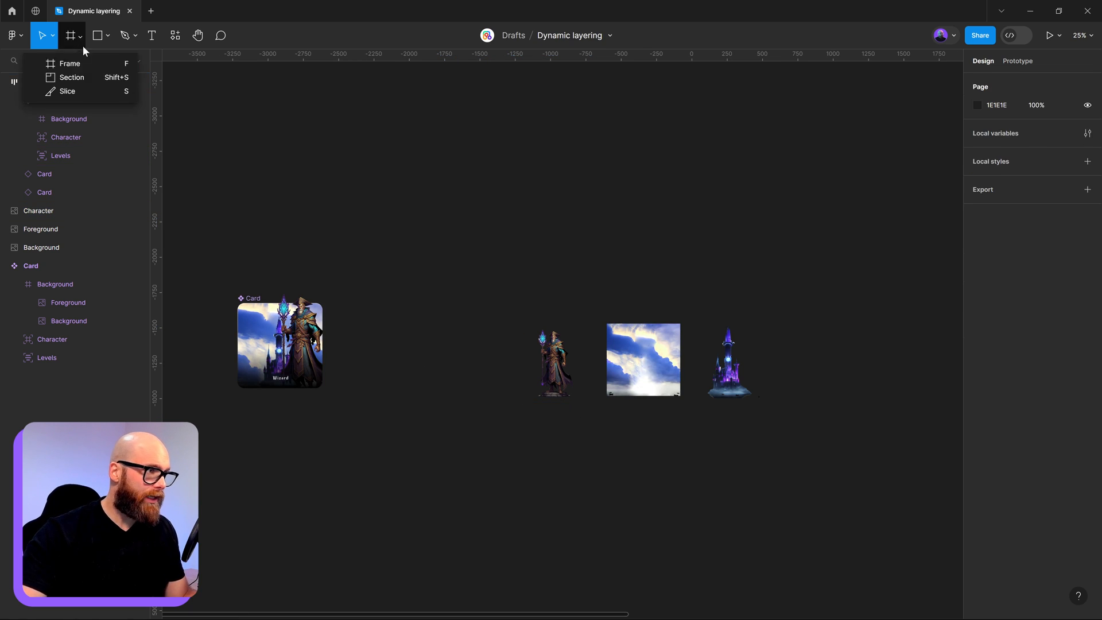
{"action": "left_click", "coordinate": [69, 63]}
{"action": "left_click_drag", "start_coordinate": [401, 310], "coordinate": [466, 375]}
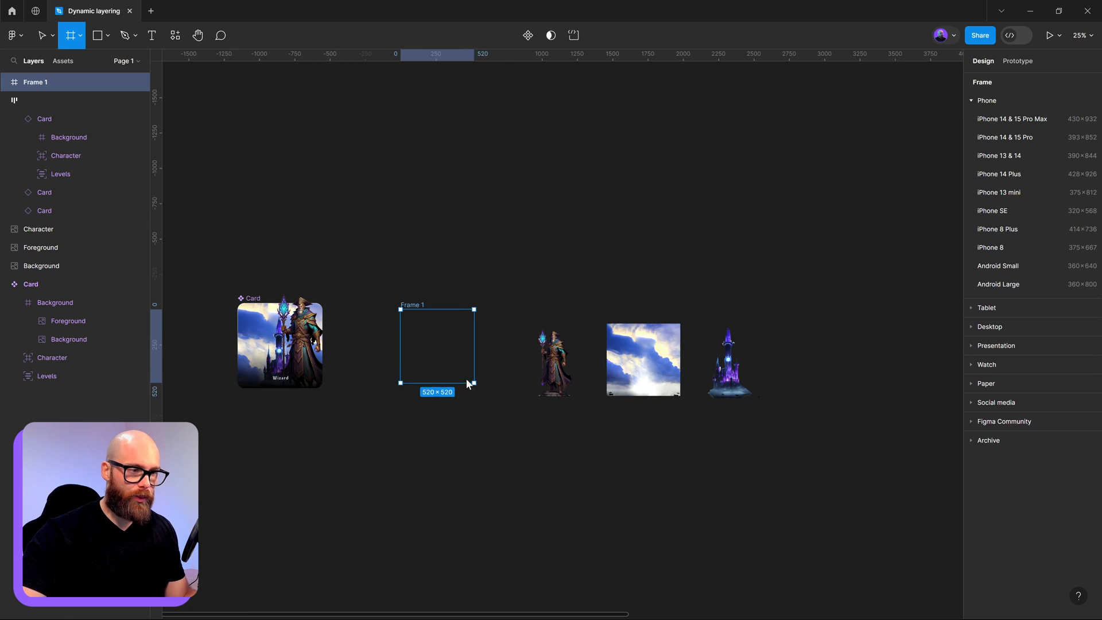
Rename the new frame Character card and move it to X -1997, Y -1573
{"action": "scroll", "coordinate": [420, 321], "scroll_direction": "up", "scroll_amount": 5}
{"action": "double_click", "coordinate": [376, 263]}
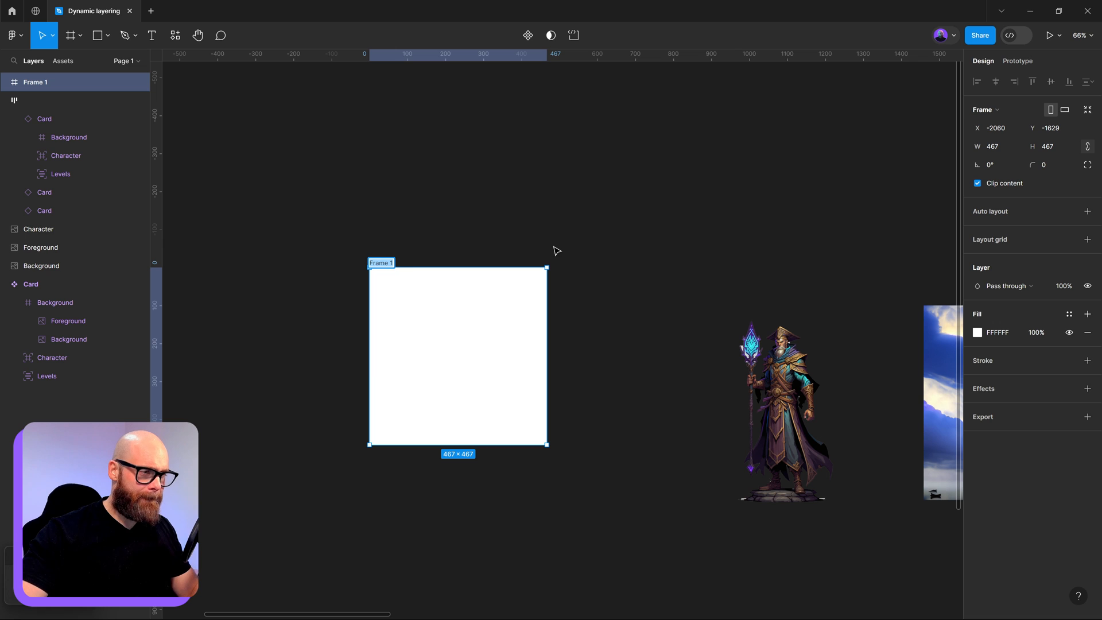
{"action": "type", "text": "Character card"}
{"action": "left_click", "coordinate": [449, 230]}
{"action": "left_click", "coordinate": [390, 263]}
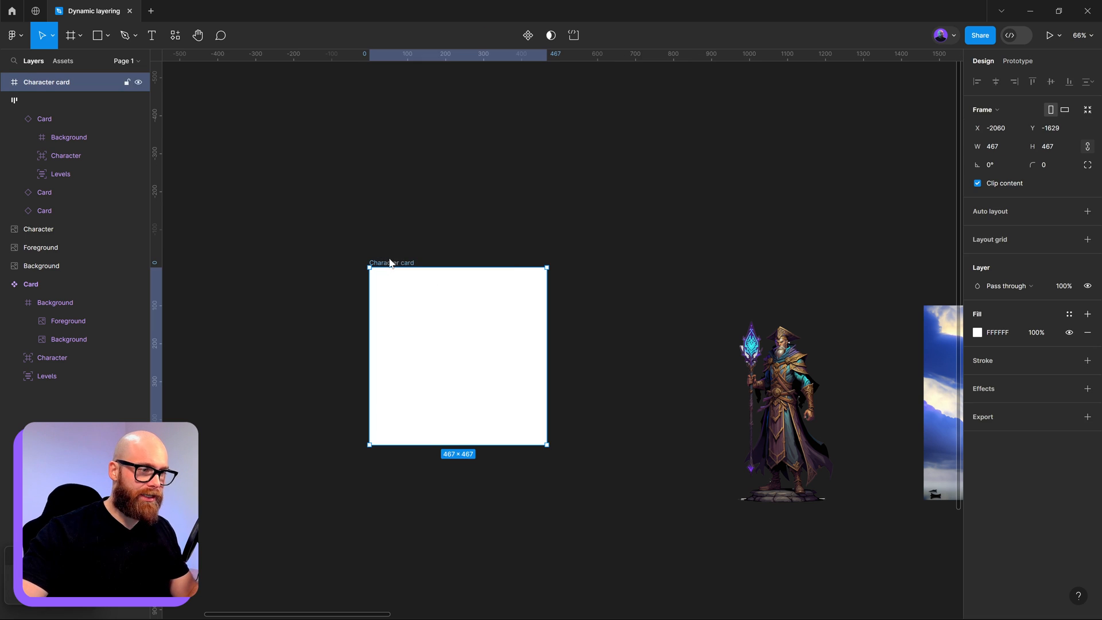
{"action": "right_click", "coordinate": [370, 253]}
{"action": "key", "text": "Escape"}
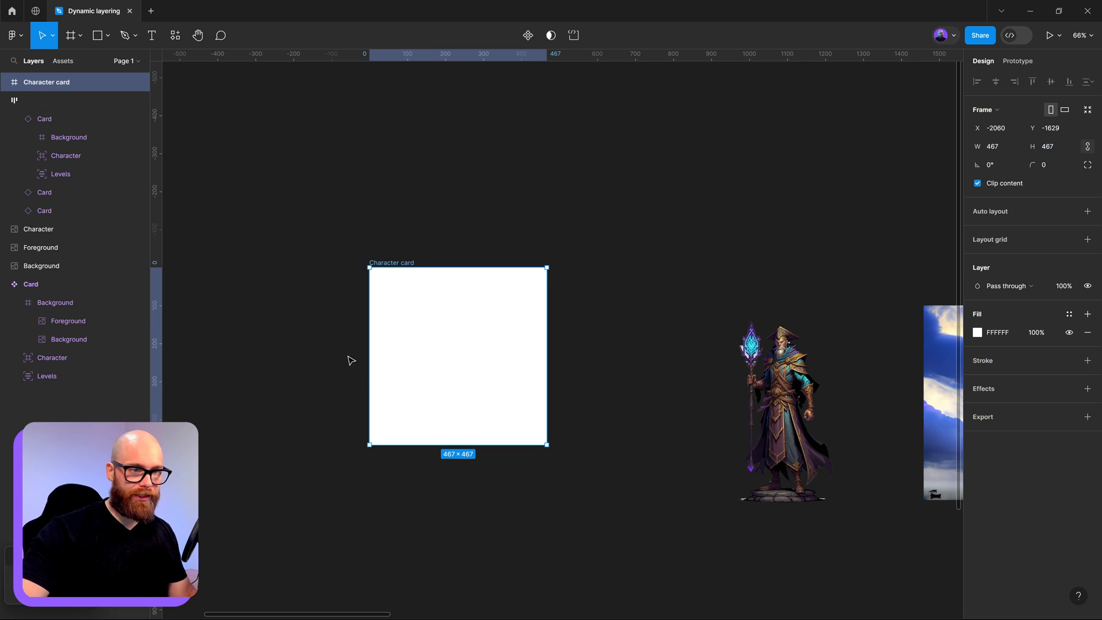
{"action": "left_click_drag", "start_coordinate": [388, 366], "coordinate": [413, 386]}
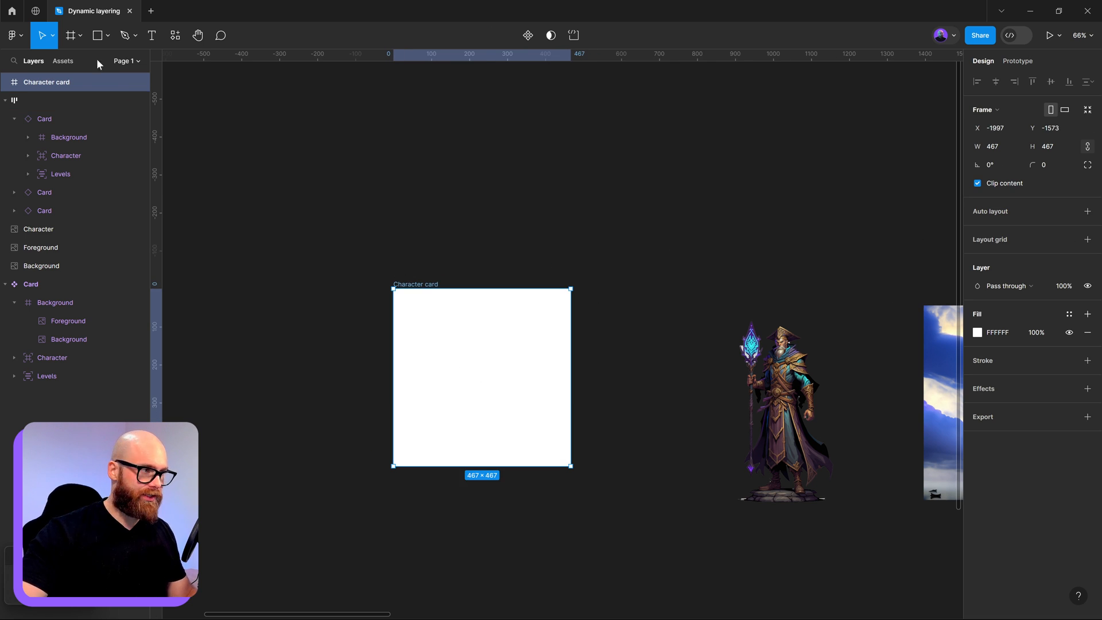
Inspect the finished Card's Background frame and the sizing and constraints of its nested Foreground and Background images
{"action": "left_click", "coordinate": [5, 100]}
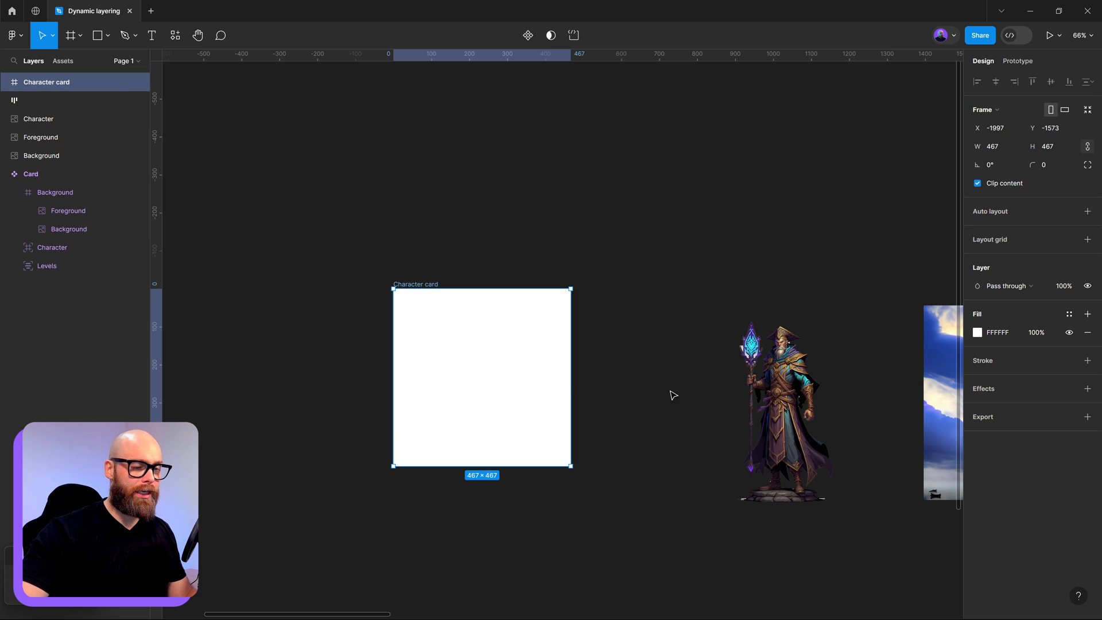
{"action": "scroll", "coordinate": [611, 399], "scroll_direction": "left", "scroll_amount": 5}
{"action": "left_click", "coordinate": [308, 303]}
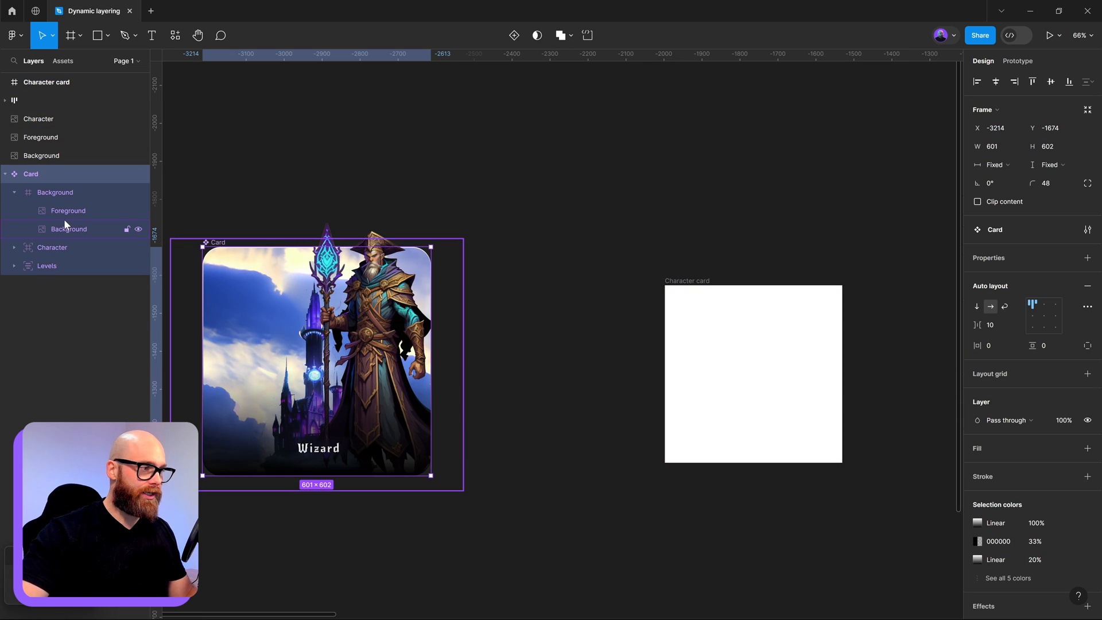
{"action": "left_click", "coordinate": [14, 192]}
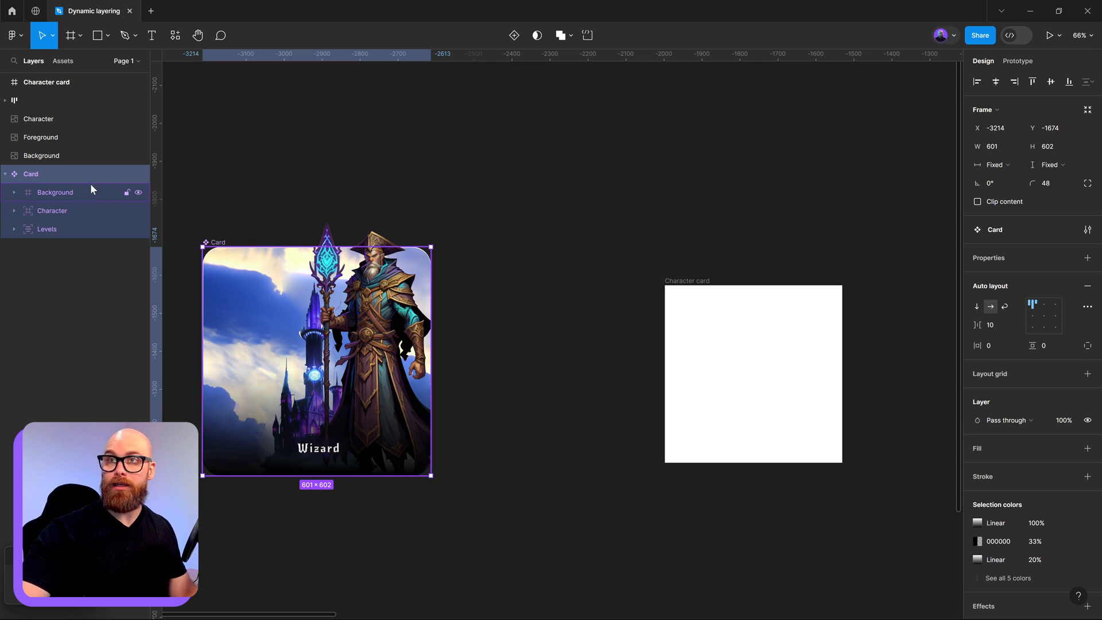
{"action": "left_click", "coordinate": [71, 188]}
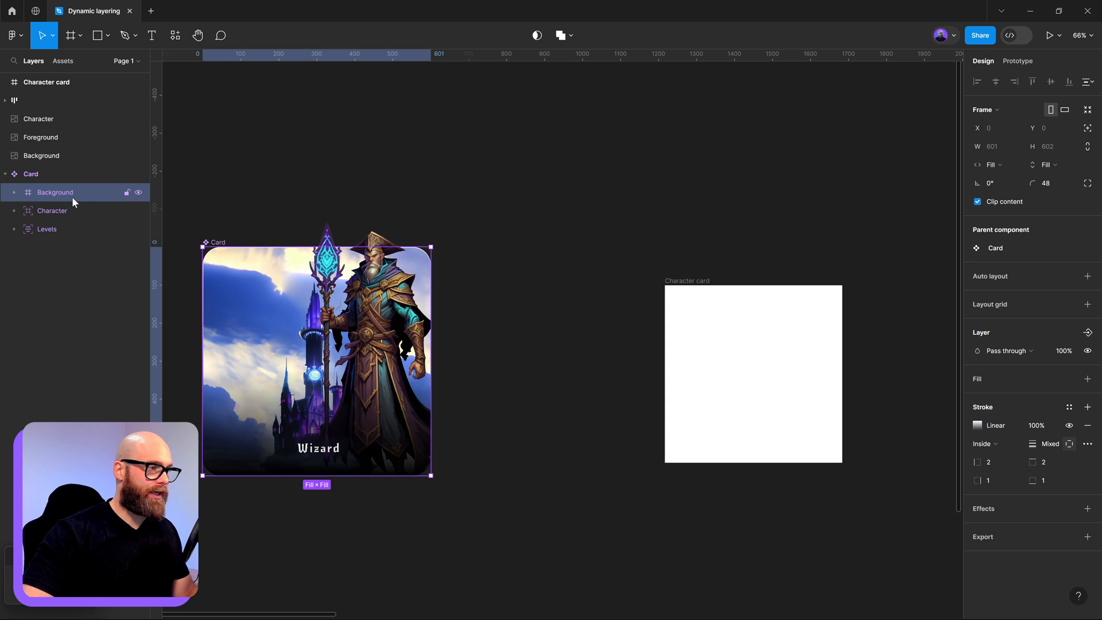
{"action": "left_click", "coordinate": [14, 192]}
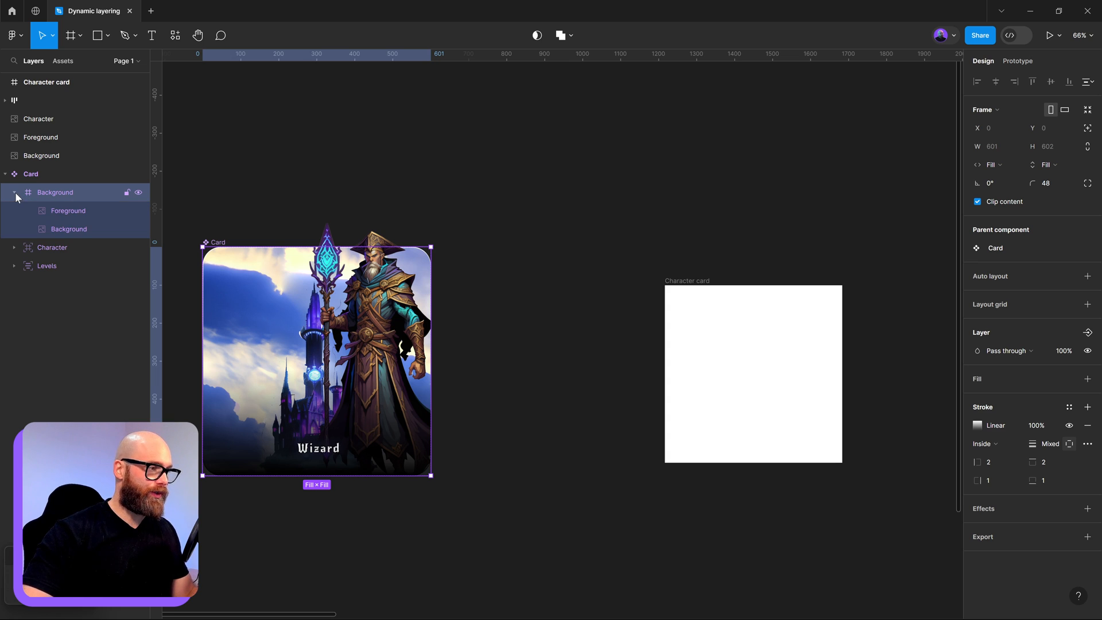
{"action": "left_click", "coordinate": [95, 211]}
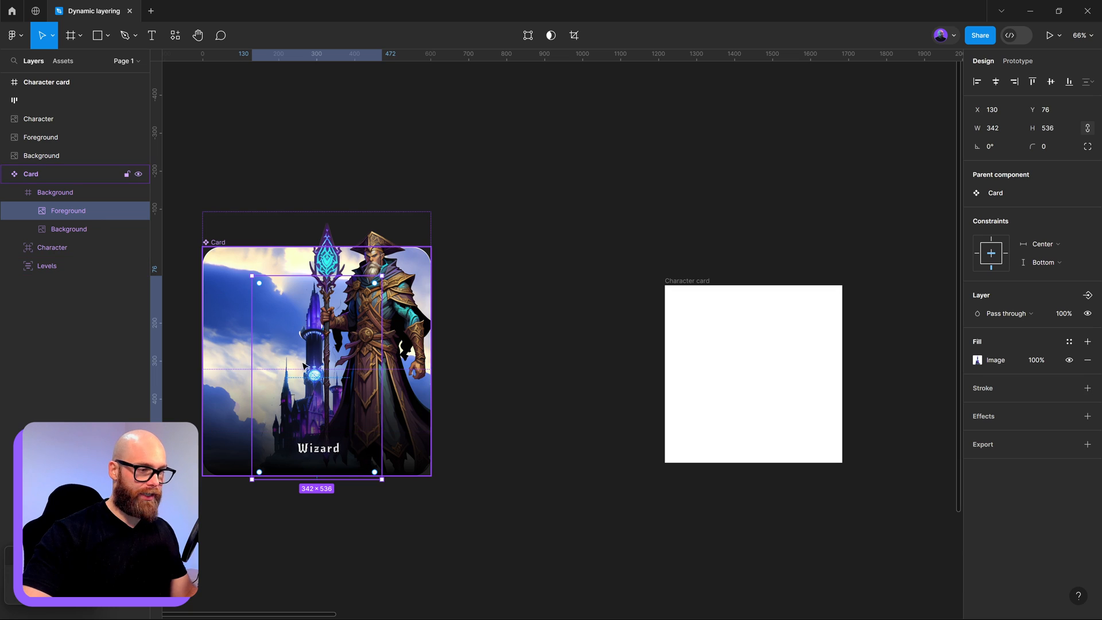
{"action": "left_click", "coordinate": [62, 229]}
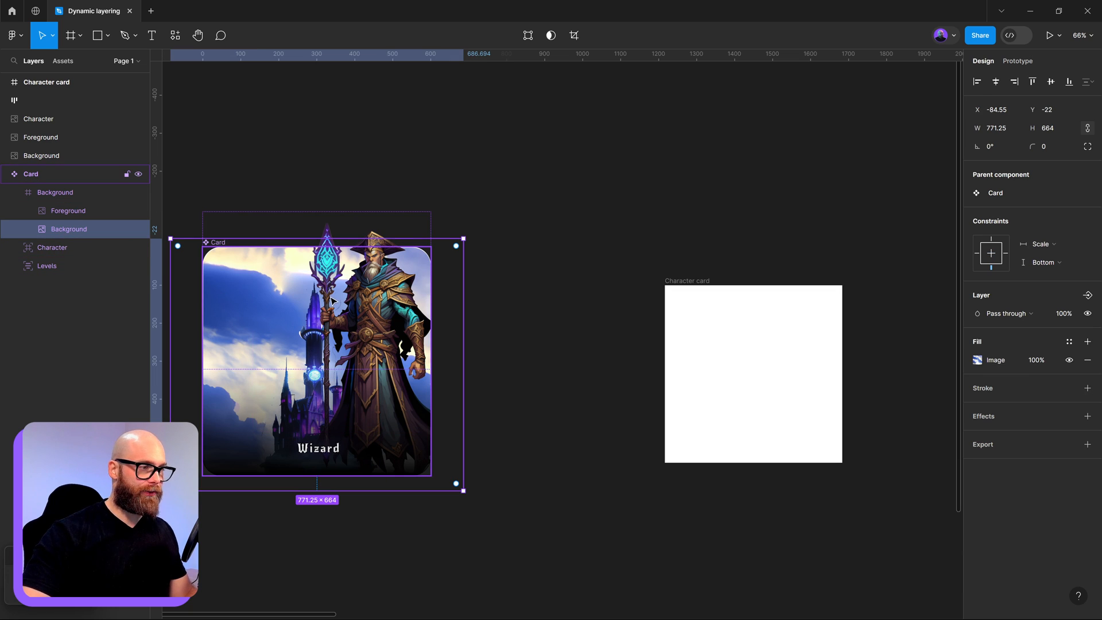
{"action": "left_click", "coordinate": [19, 197]}
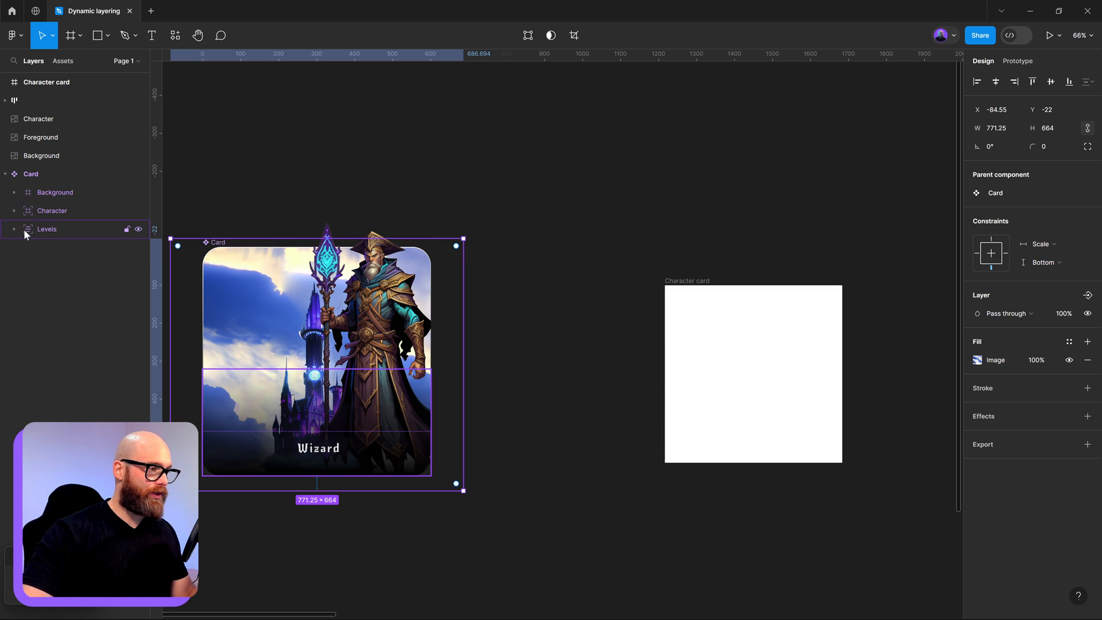
Inspect the Card's Levels frame and its nested States frame for auto layout and constraint settings
{"action": "left_click", "coordinate": [52, 229]}
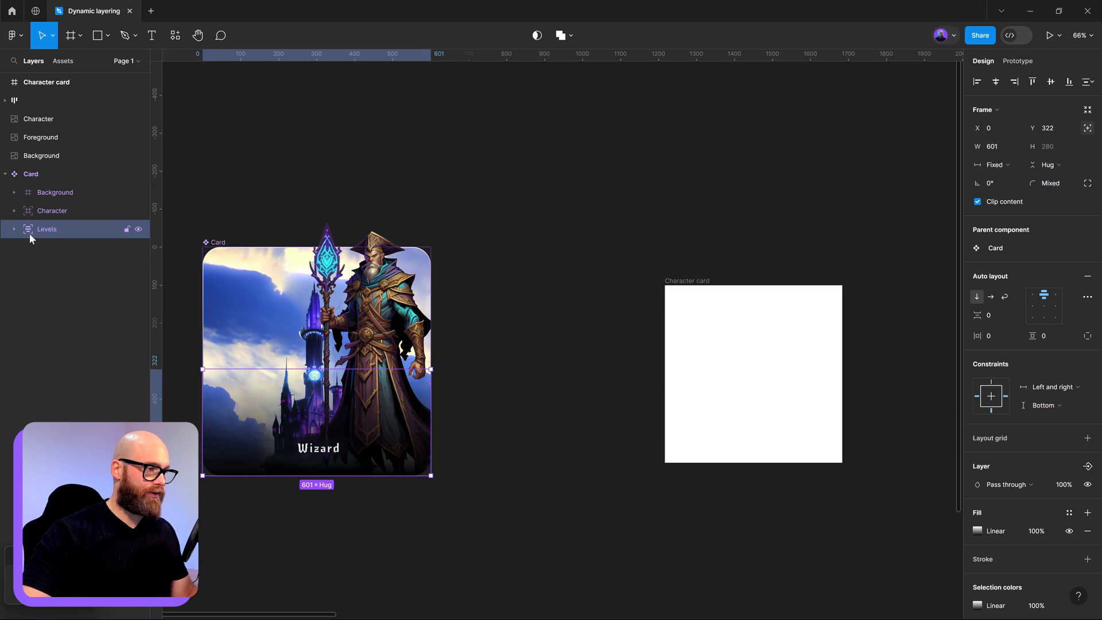
{"action": "left_click", "coordinate": [14, 229]}
{"action": "left_click", "coordinate": [63, 246]}
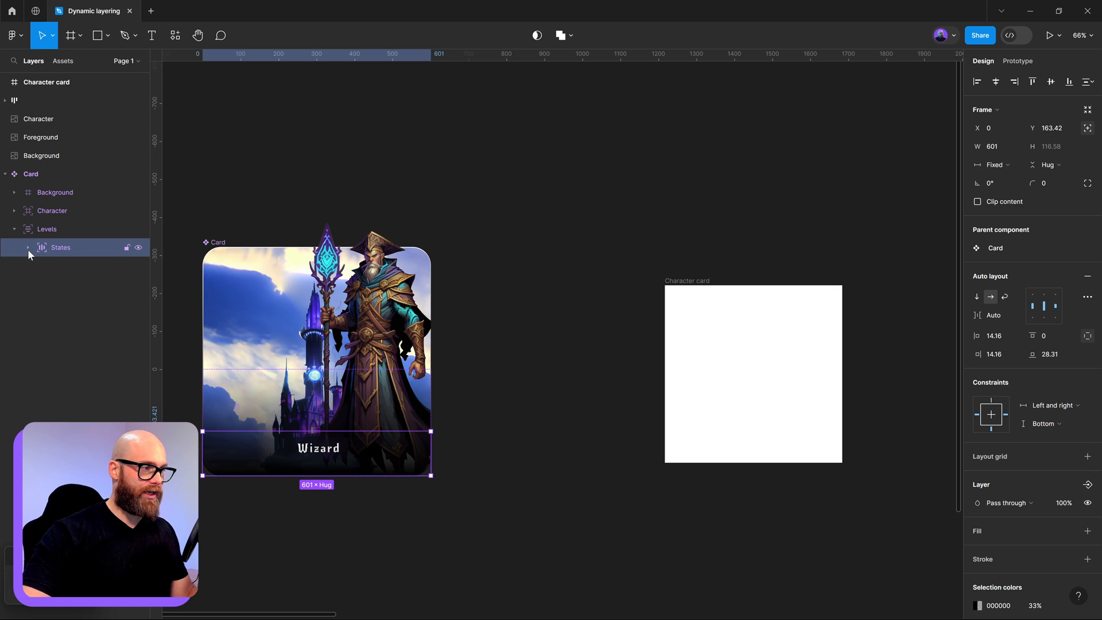
{"action": "left_click", "coordinate": [27, 247]}
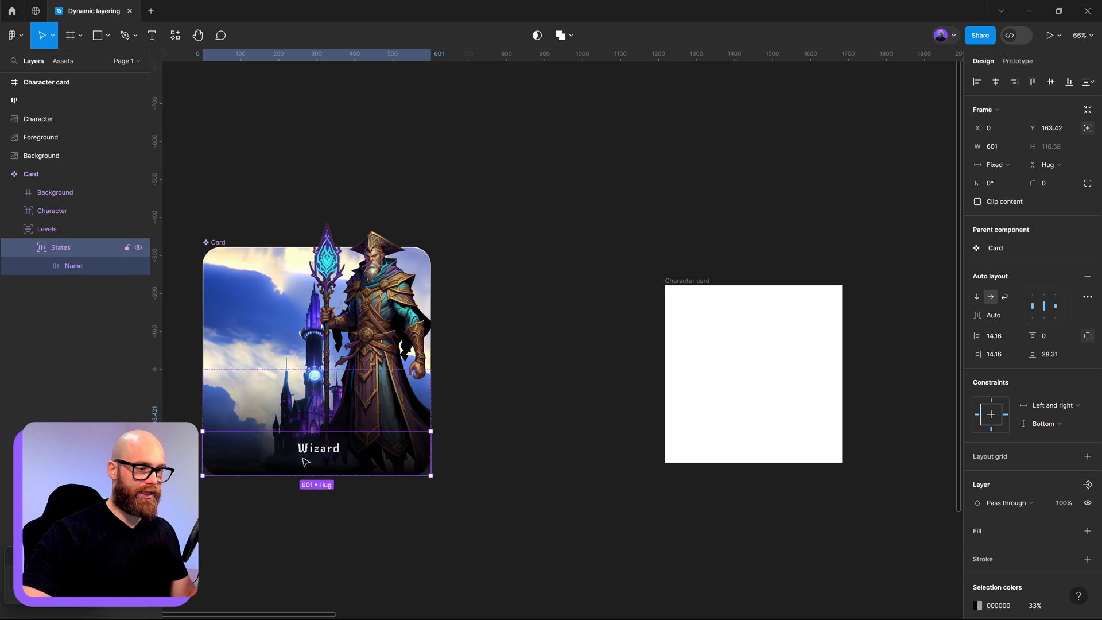
{"action": "left_click", "coordinate": [48, 228]}
{"action": "left_click", "coordinate": [14, 229]}
Inspect the Card's Character frame and the size and constraints of the Wizard 1 image inside it
{"action": "left_click", "coordinate": [26, 213]}
{"action": "left_click", "coordinate": [14, 212]}
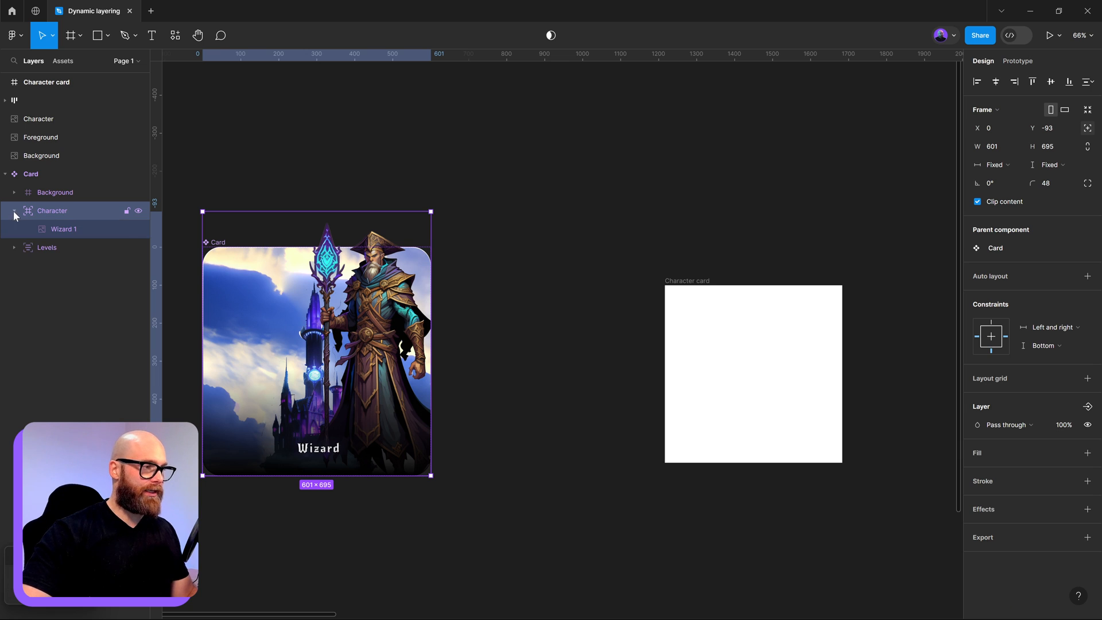
{"action": "left_click", "coordinate": [62, 229]}
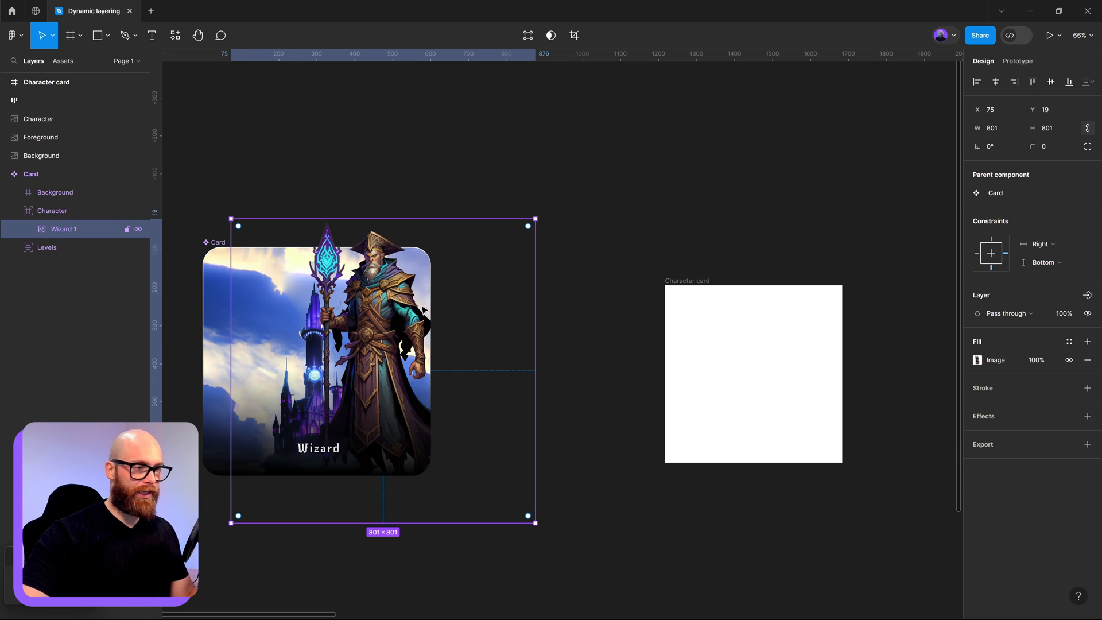
{"action": "left_click", "coordinate": [41, 212]}
Move the standalone Character image below the Character card frame, to X -1553, Y -1001
{"action": "left_click", "coordinate": [687, 281]}
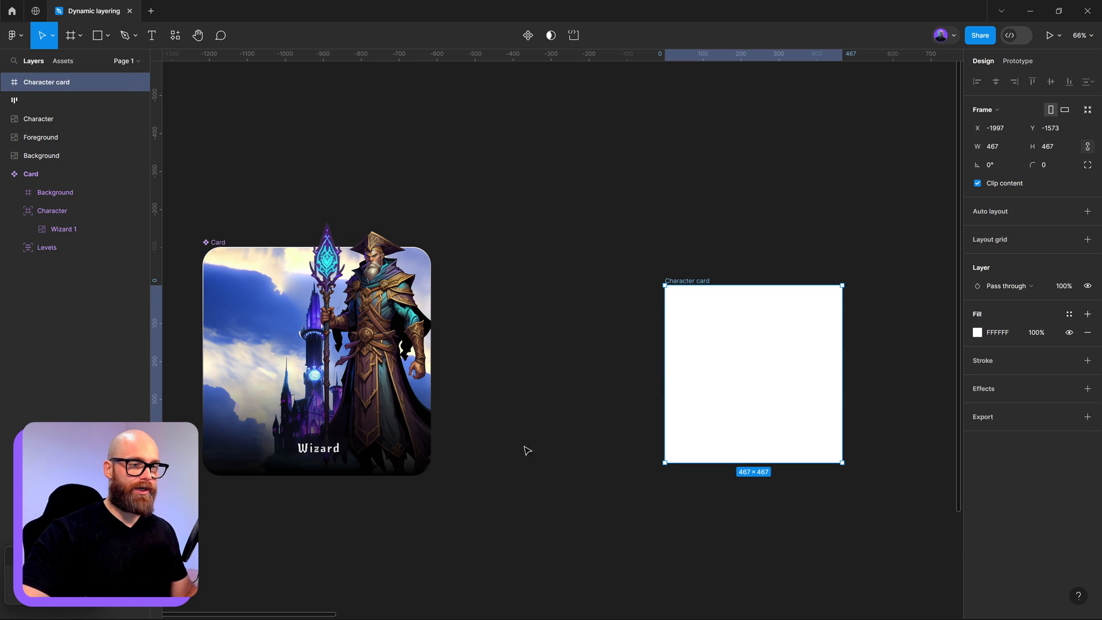
{"action": "scroll", "coordinate": [759, 390], "scroll_direction": "right", "scroll_amount": 1}
{"action": "scroll", "coordinate": [759, 390], "scroll_direction": "up", "scroll_amount": 1}
{"action": "scroll", "coordinate": [529, 425], "scroll_direction": "right", "scroll_amount": 5}
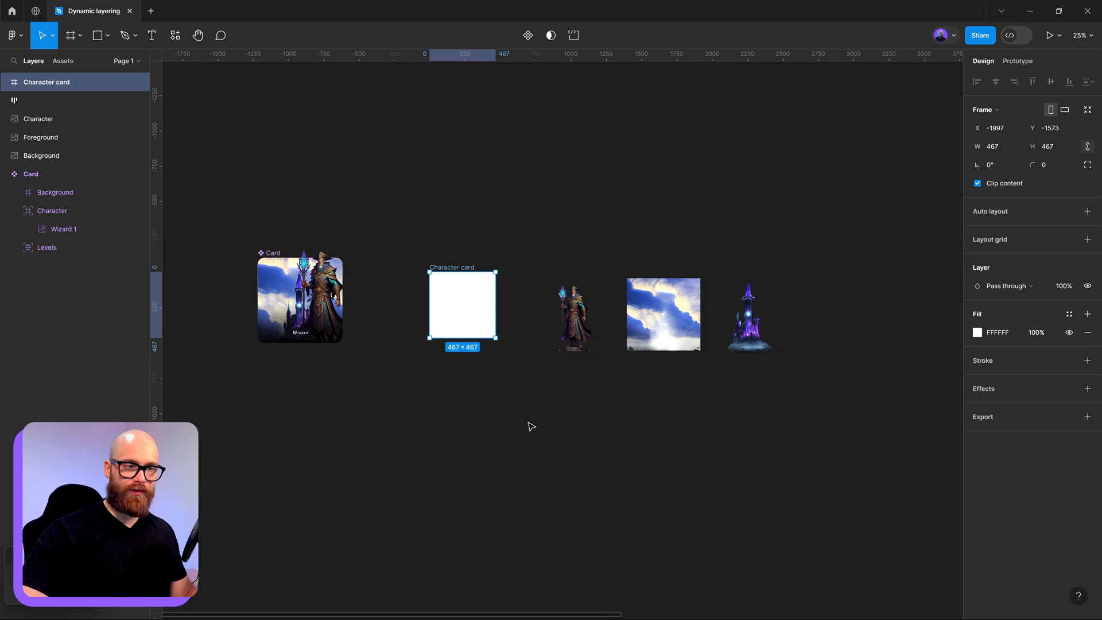
{"action": "scroll", "coordinate": [528, 425], "scroll_direction": "up", "scroll_amount": 5}
{"action": "left_click", "coordinate": [628, 241]}
{"action": "left_click_drag", "start_coordinate": [628, 241], "coordinate": [524, 386]}
{"action": "scroll", "coordinate": [524, 387], "scroll_direction": "up", "scroll_amount": 5}
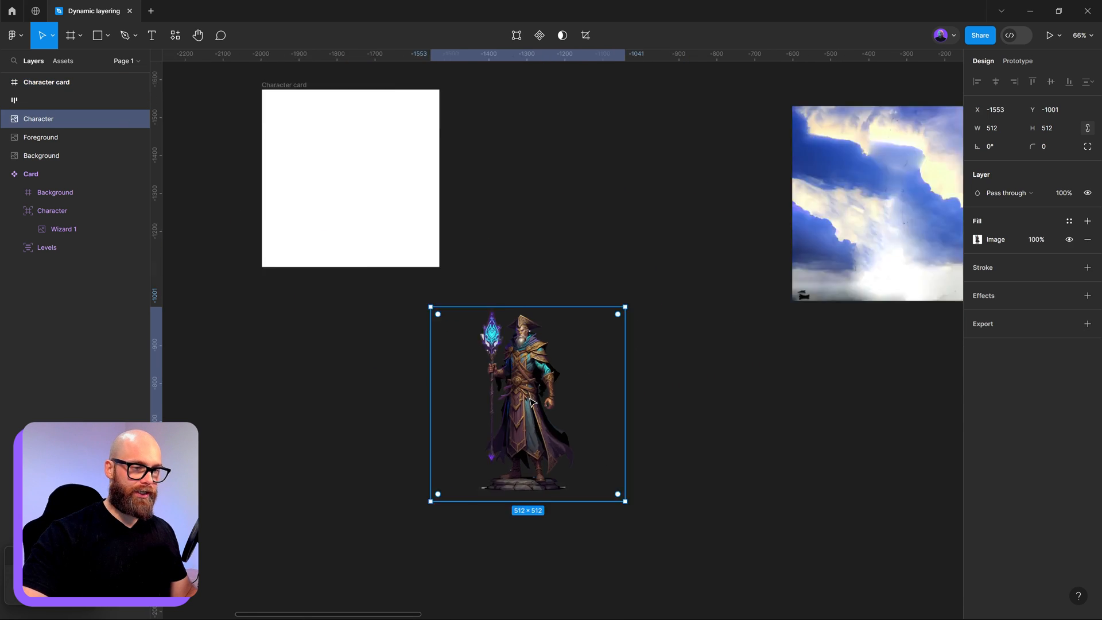
Wrap the standalone Character image in its own frame and name that frame Character
{"action": "right_click", "coordinate": [527, 298]}
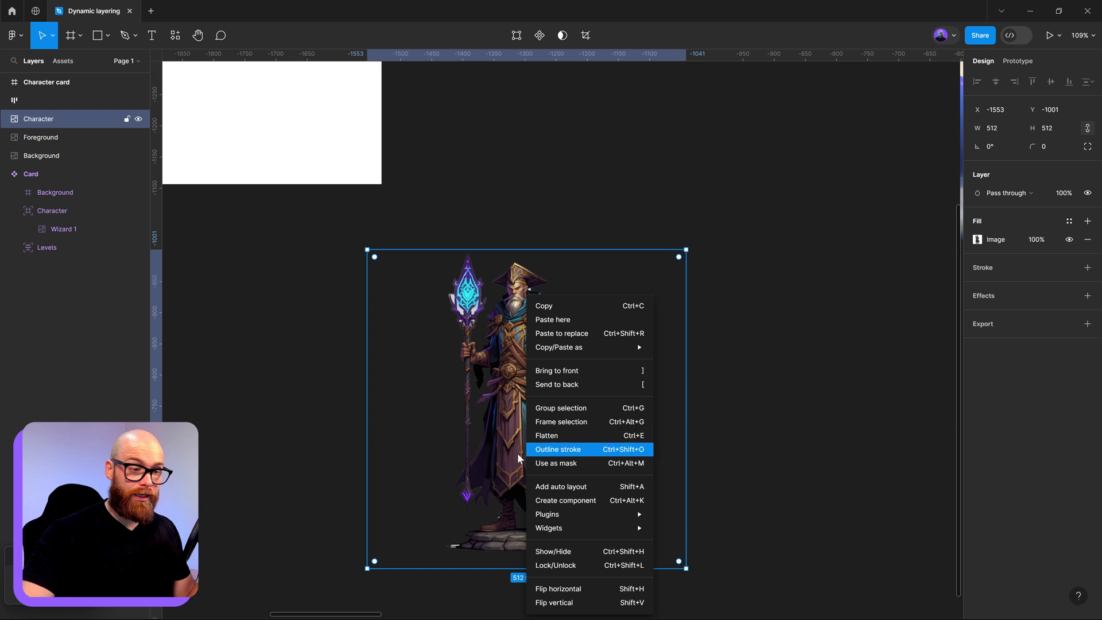
{"action": "mouse_move", "coordinate": [550, 514]}
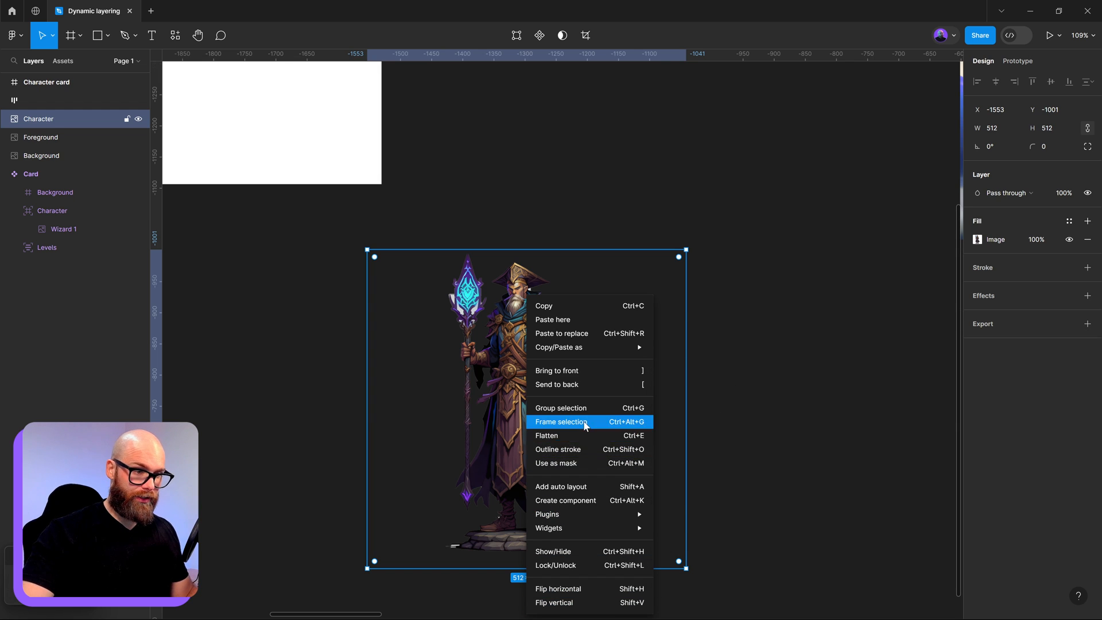
{"action": "left_click", "coordinate": [560, 421]}
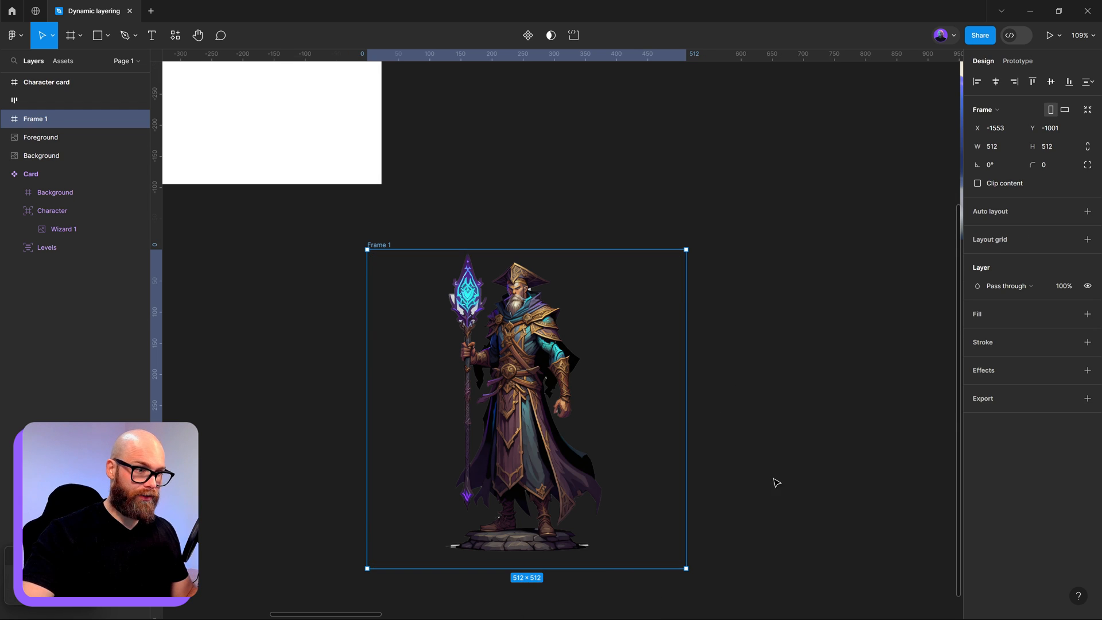
{"action": "double_click", "coordinate": [384, 245]}
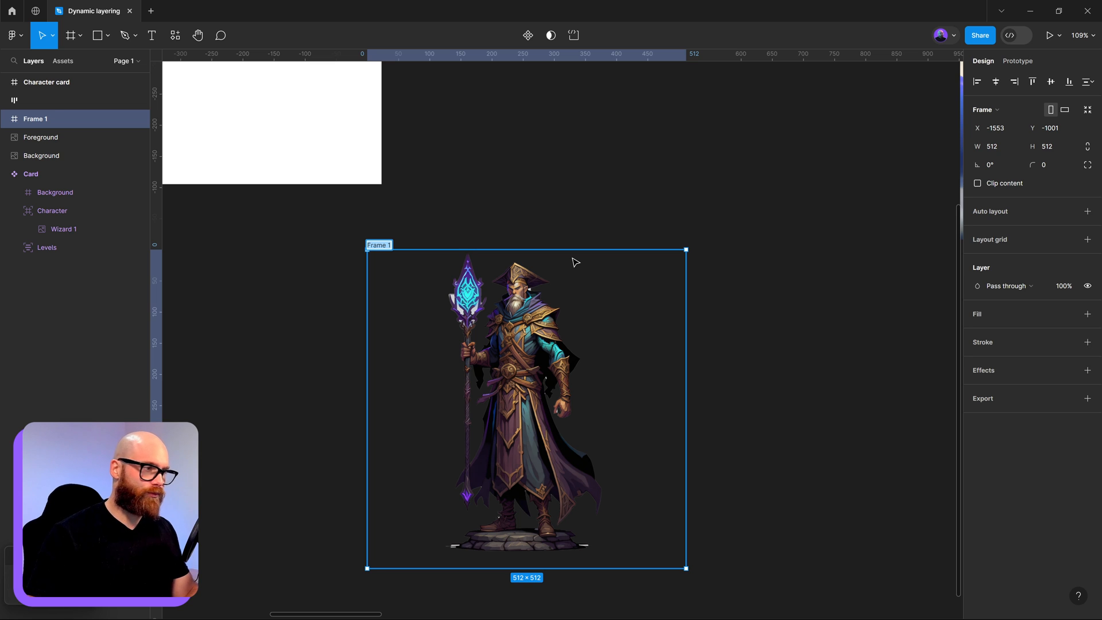
{"action": "type", "text": "Character"}
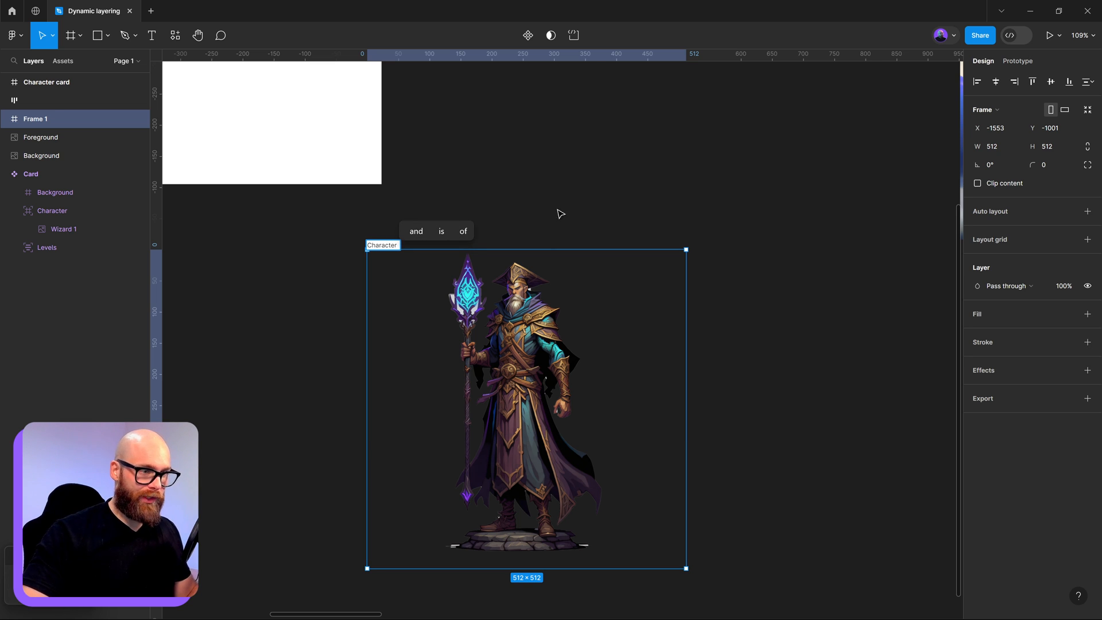
{"action": "key", "text": "Return"}
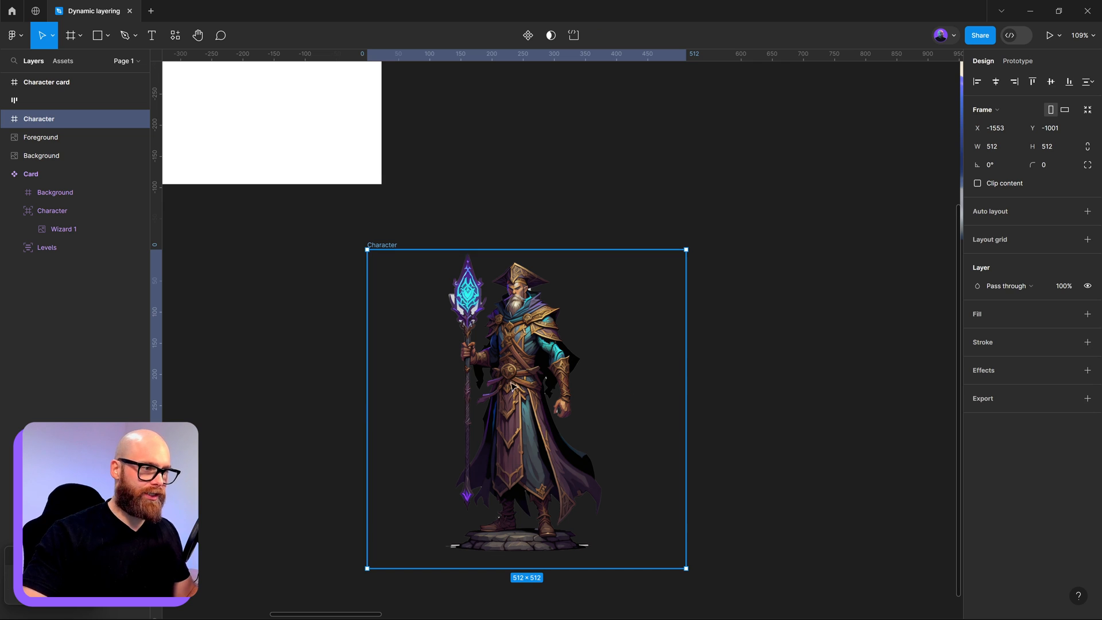
Compare the new Character frame with how the wizard extends above the top edge of the finished Card
{"action": "left_click_drag", "start_coordinate": [646, 283], "coordinate": [703, 285]}
{"action": "scroll", "coordinate": [651, 290], "scroll_direction": "down", "scroll_amount": 4}
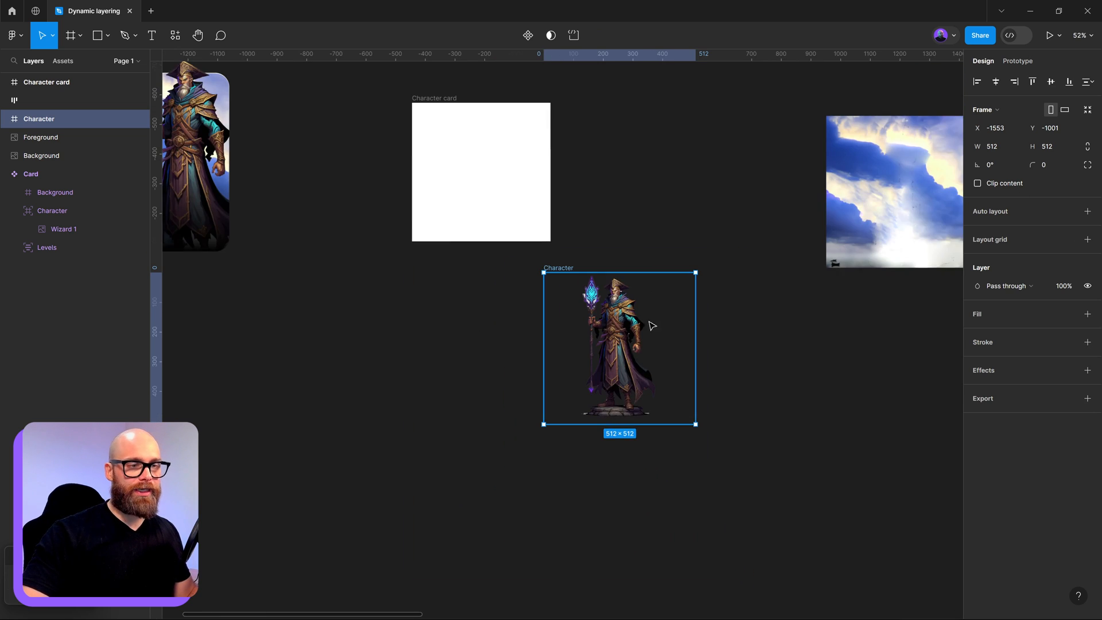
{"action": "left_click_drag", "start_coordinate": [309, 252], "coordinate": [419, 317]}
{"action": "left_click_drag", "start_coordinate": [291, 145], "coordinate": [436, 155]}
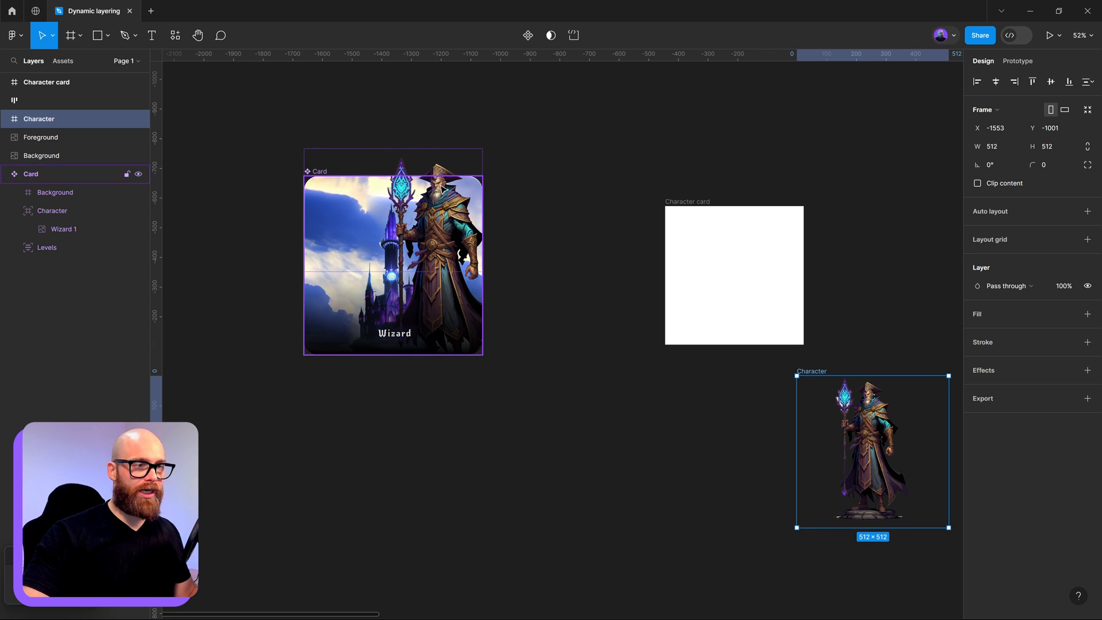
{"action": "left_click_drag", "start_coordinate": [857, 453], "coordinate": [572, 432]}
{"action": "scroll", "coordinate": [573, 430], "scroll_direction": "up", "scroll_amount": 4}
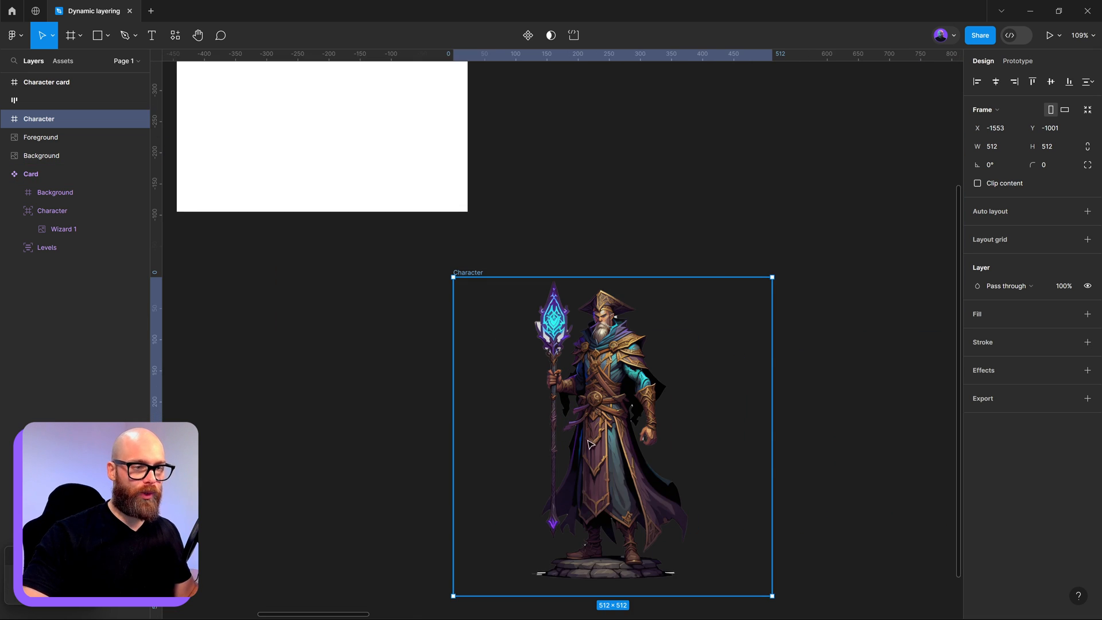
{"action": "left_click", "coordinate": [636, 305]}
{"action": "left_click_drag", "start_coordinate": [689, 479], "coordinate": [739, 523]}
{"action": "left_click_drag", "start_coordinate": [649, 322], "coordinate": [640, 275]}
{"action": "key", "text": "ctrl+z"}
Extend the Character frame upward above the wizard to a height of 605, with its top at Y -1094
{"action": "left_click", "coordinate": [44, 119]}
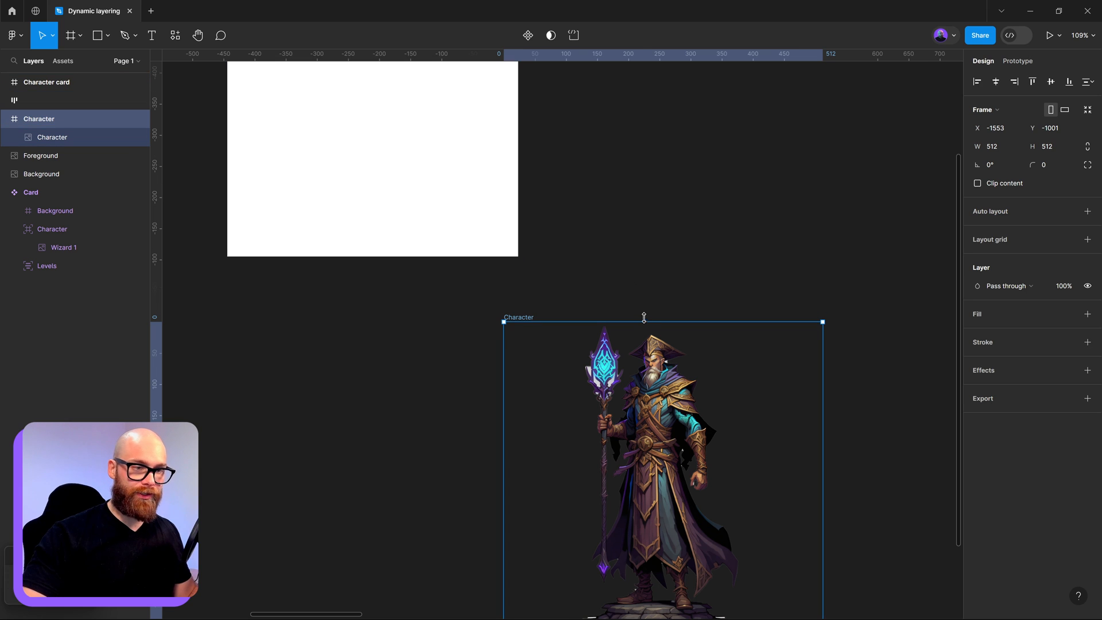
{"action": "left_click_drag", "start_coordinate": [644, 317], "coordinate": [647, 264]}
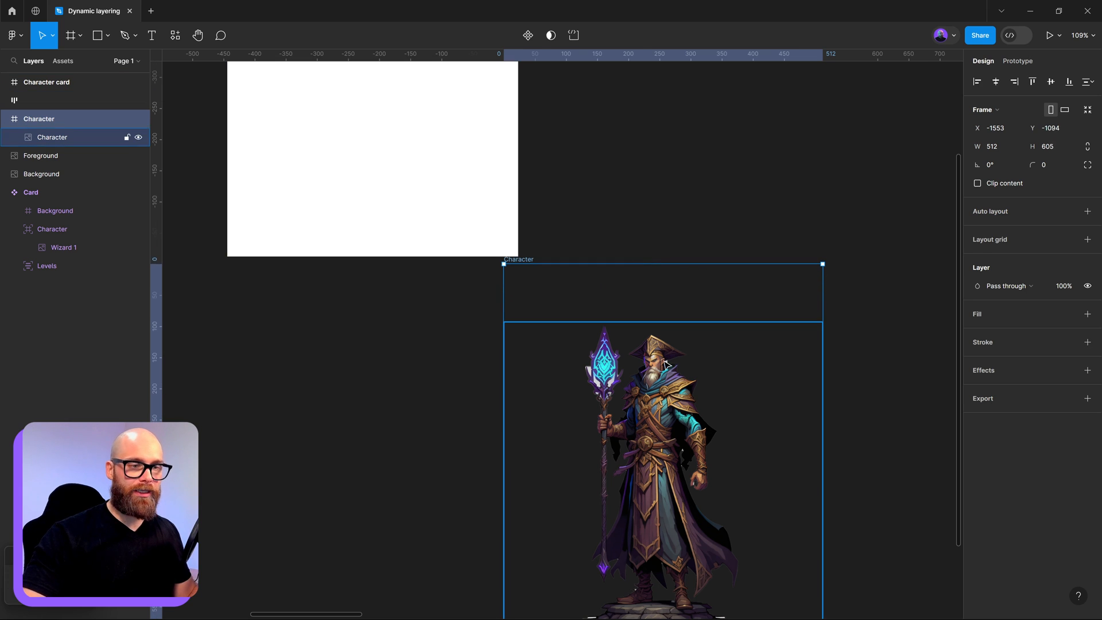
{"action": "left_click", "coordinate": [664, 363]}
{"action": "left_click", "coordinate": [533, 281]}
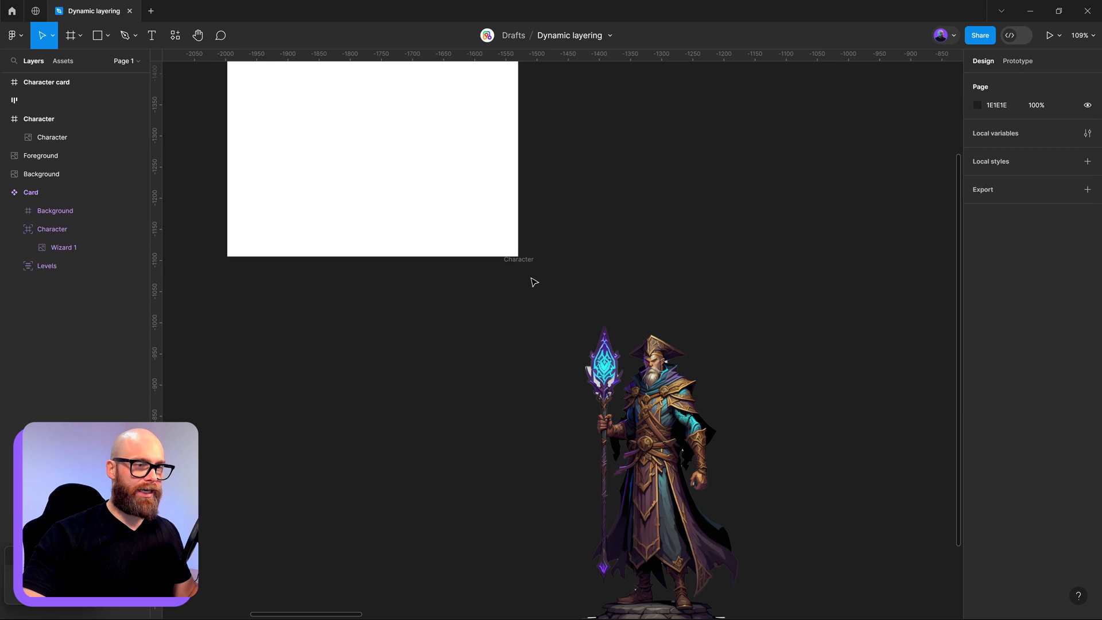
Move the Character frame with its wizard image up beside the Character card frame, to X -1289, Y -1473
{"action": "left_click", "coordinate": [523, 260]}
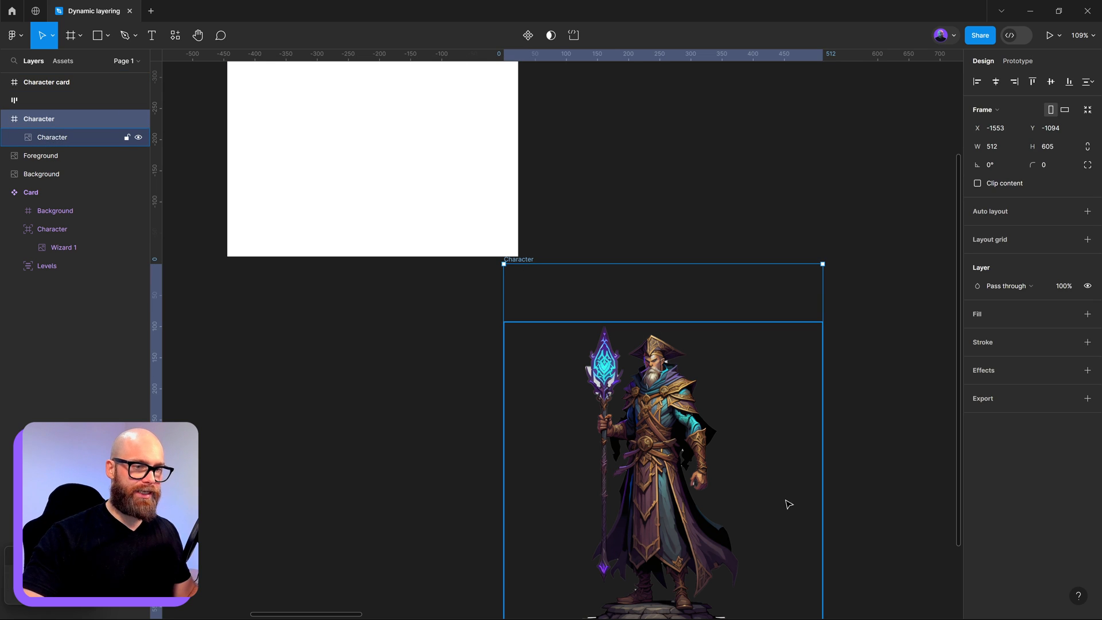
{"action": "left_click", "coordinate": [751, 476]}
{"action": "scroll", "coordinate": [643, 377], "scroll_direction": "down", "scroll_amount": 5}
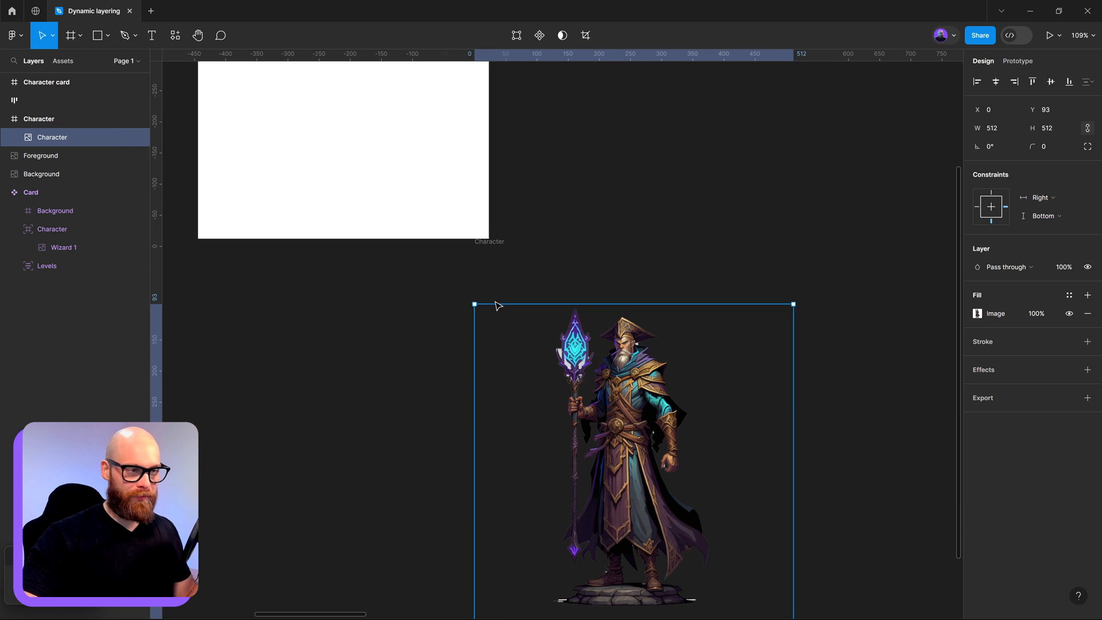
{"action": "left_click_drag", "start_coordinate": [552, 362], "coordinate": [656, 218]}
Scale the wizard image inside the Character frame up proportionally to 605 × 605, with its top at the frame's top edge (Y 0)
{"action": "left_click", "coordinate": [725, 259]}
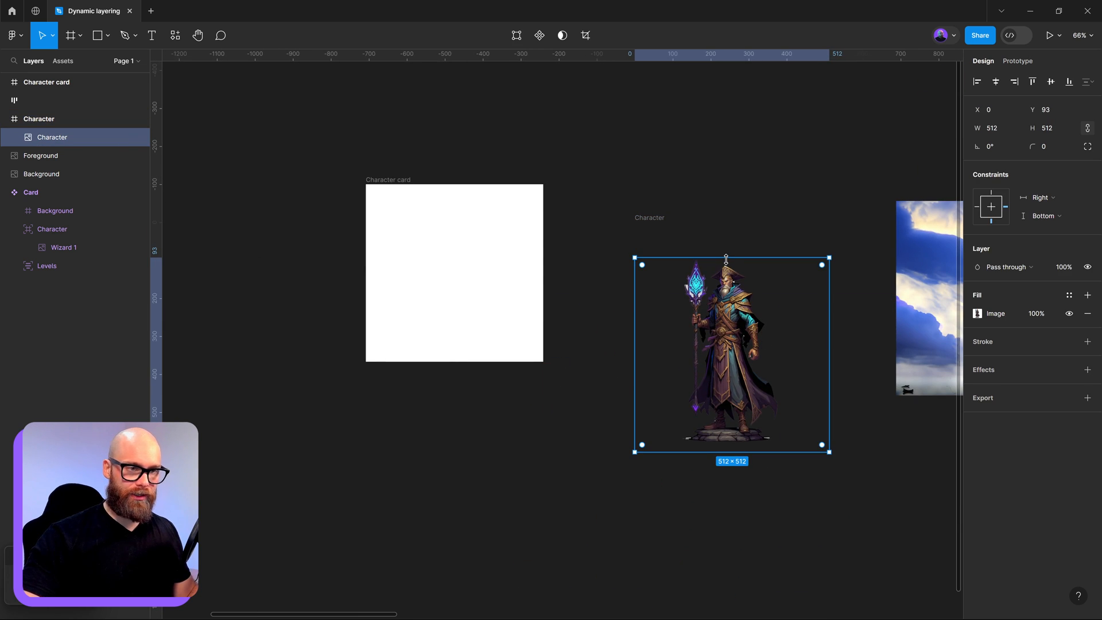
{"action": "left_click_drag", "start_coordinate": [726, 259], "coordinate": [660, 228]}
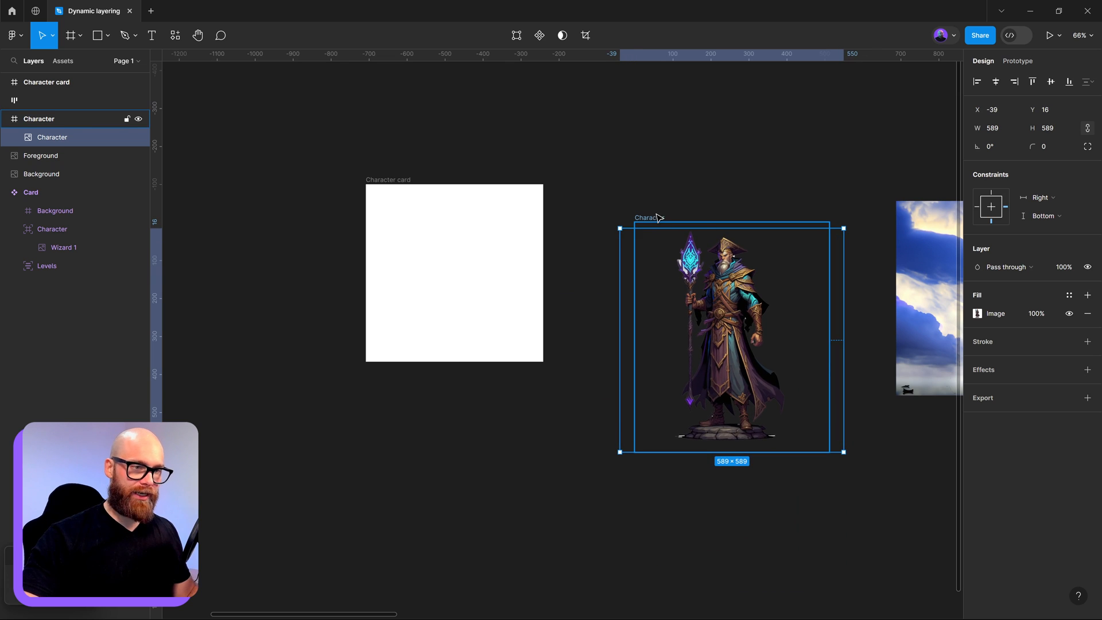
{"action": "left_click_drag", "start_coordinate": [734, 229], "coordinate": [734, 222]}
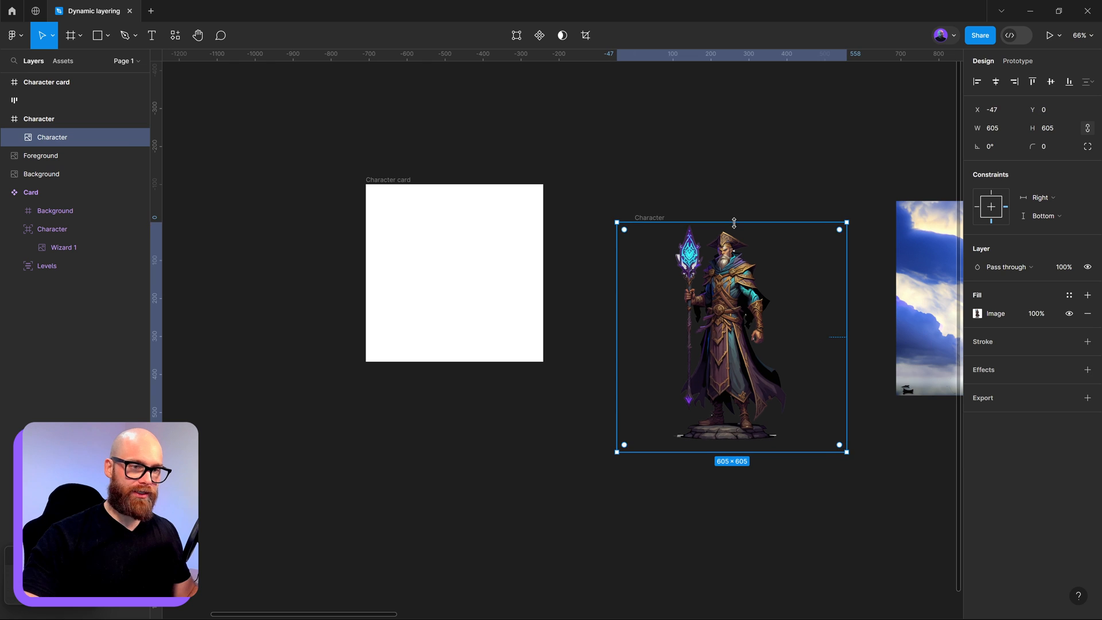
Compare the bounds of the Character frame with those of its inner wizard image, and examine the image's constraints
{"action": "left_click", "coordinate": [704, 196]}
{"action": "left_click", "coordinate": [651, 223]}
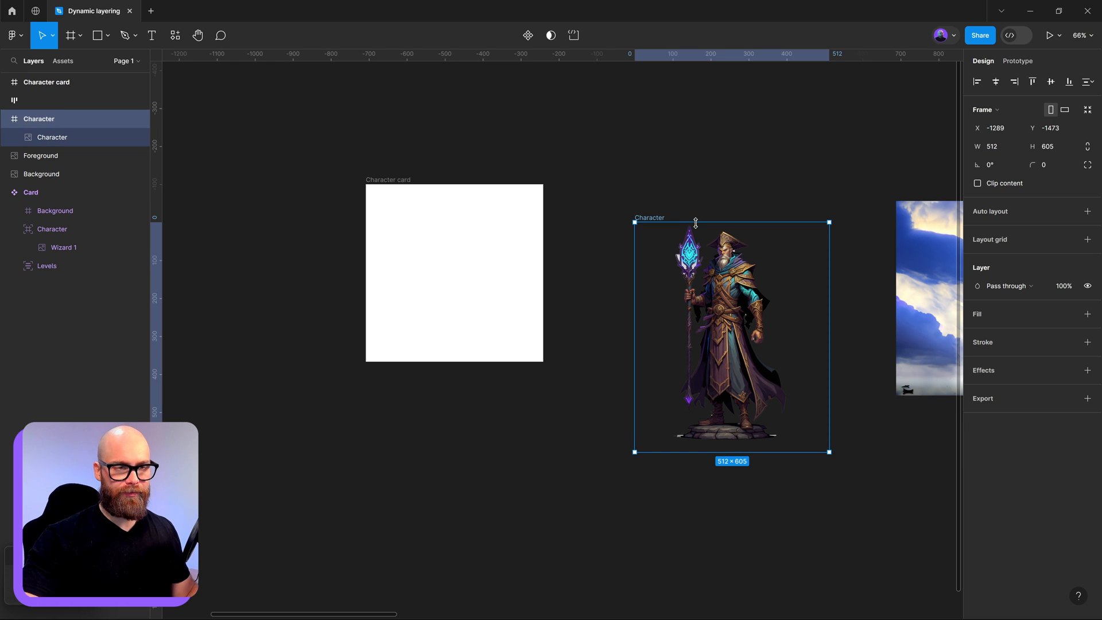
{"action": "left_click", "coordinate": [677, 212]}
{"action": "left_click", "coordinate": [644, 217]}
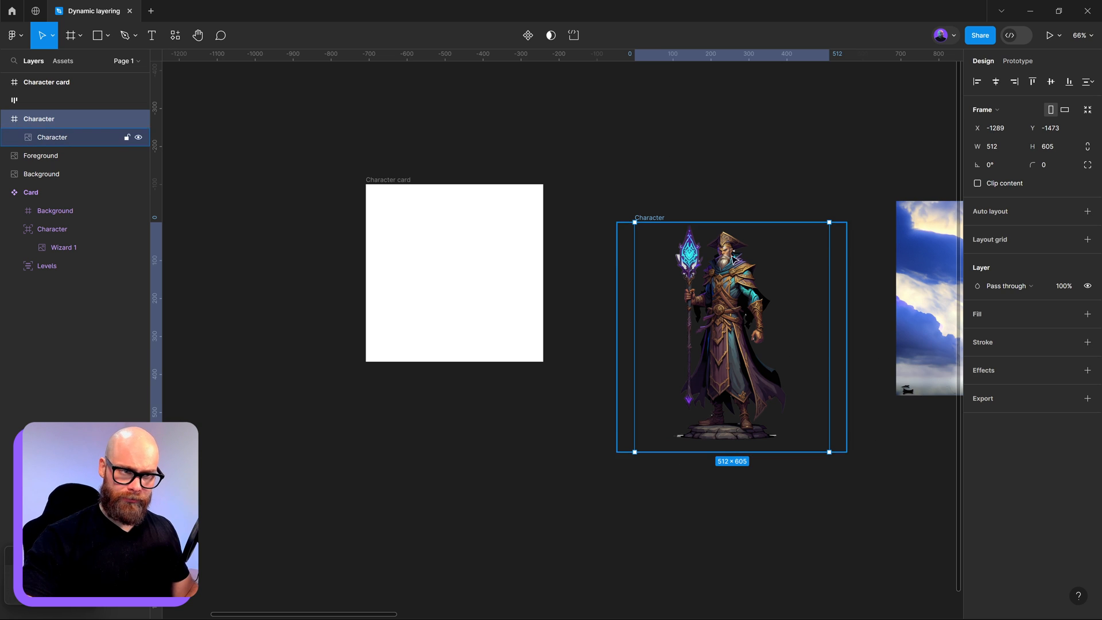
{"action": "left_click", "coordinate": [707, 181]}
{"action": "left_click", "coordinate": [660, 217]}
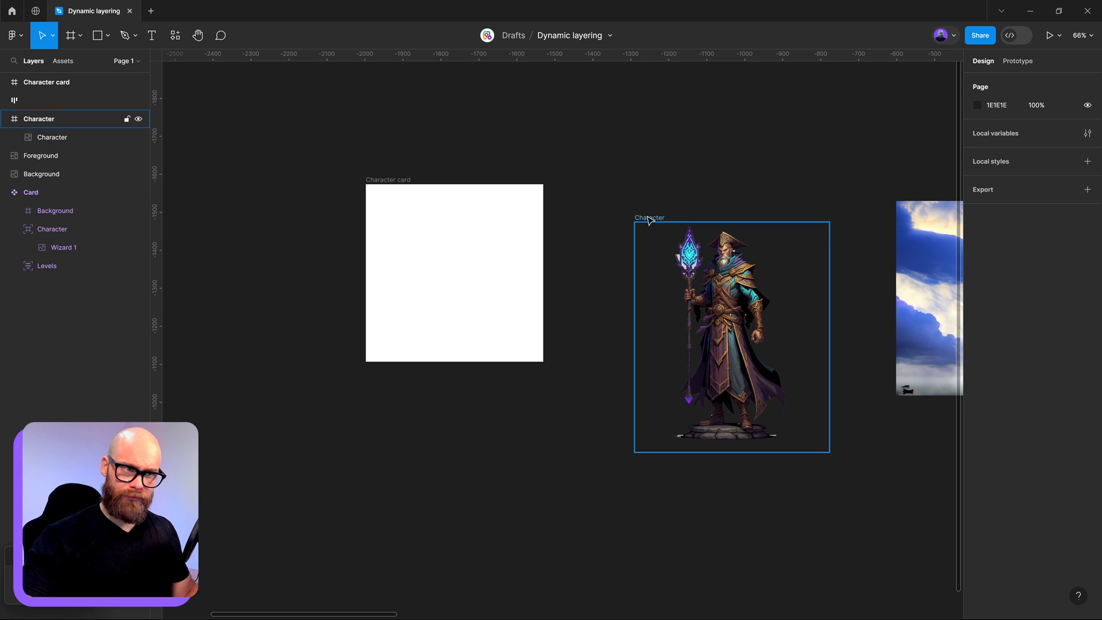
{"action": "left_click", "coordinate": [761, 448]}
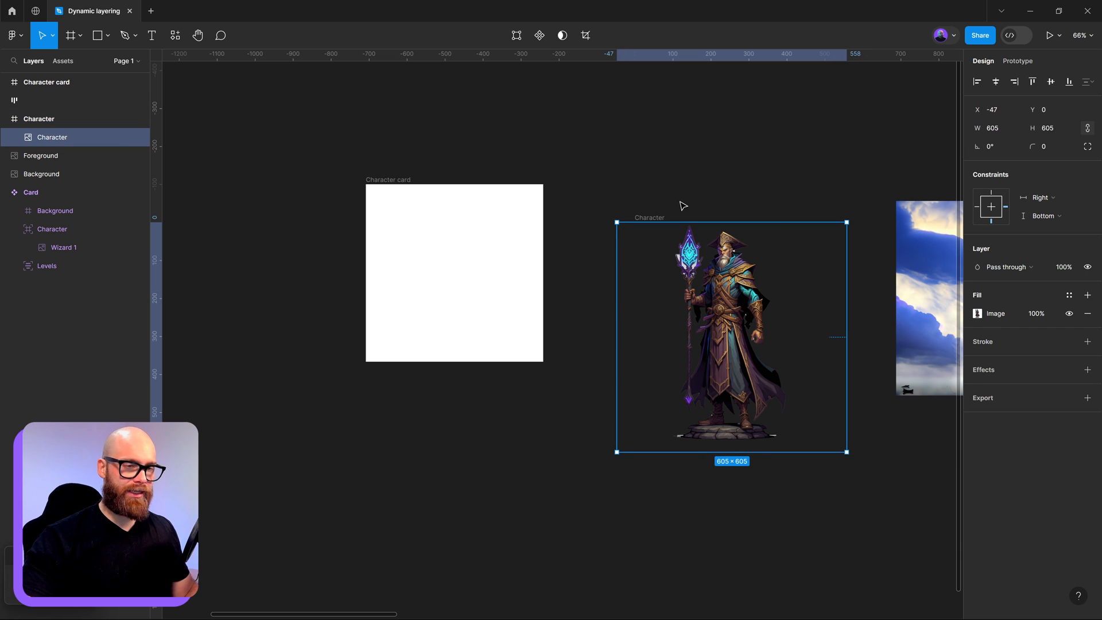
{"action": "left_click", "coordinate": [728, 161]}
{"action": "scroll", "coordinate": [556, 315], "scroll_direction": "down", "scroll_amount": 5}
{"action": "scroll", "coordinate": [513, 354], "scroll_direction": "up", "scroll_amount": 3}
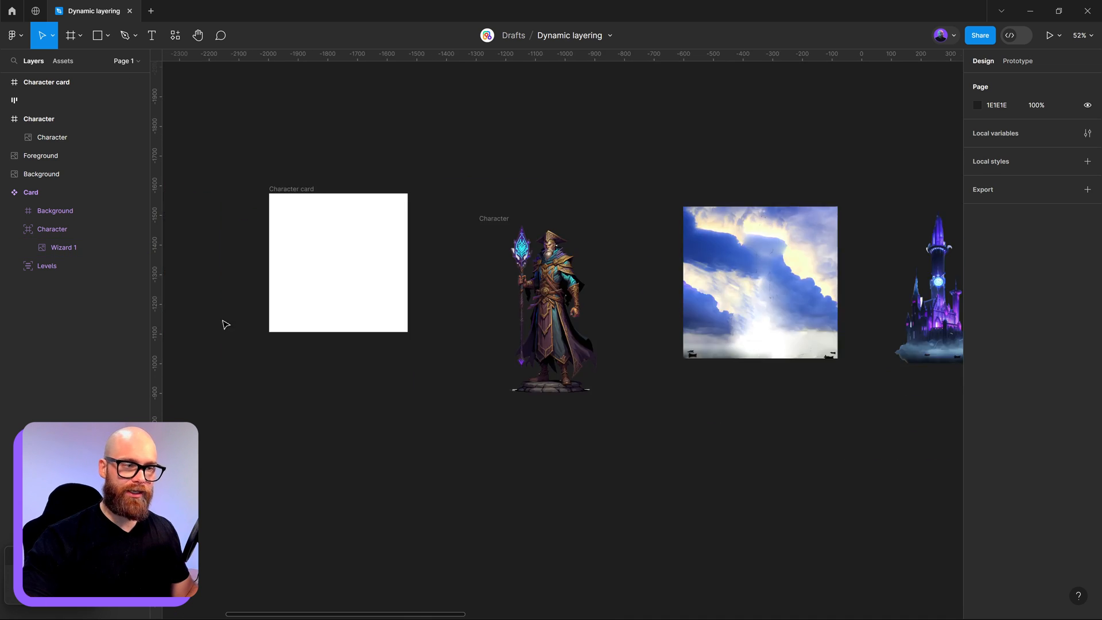
{"action": "left_click", "coordinate": [558, 307]}
{"action": "left_click", "coordinate": [42, 124]}
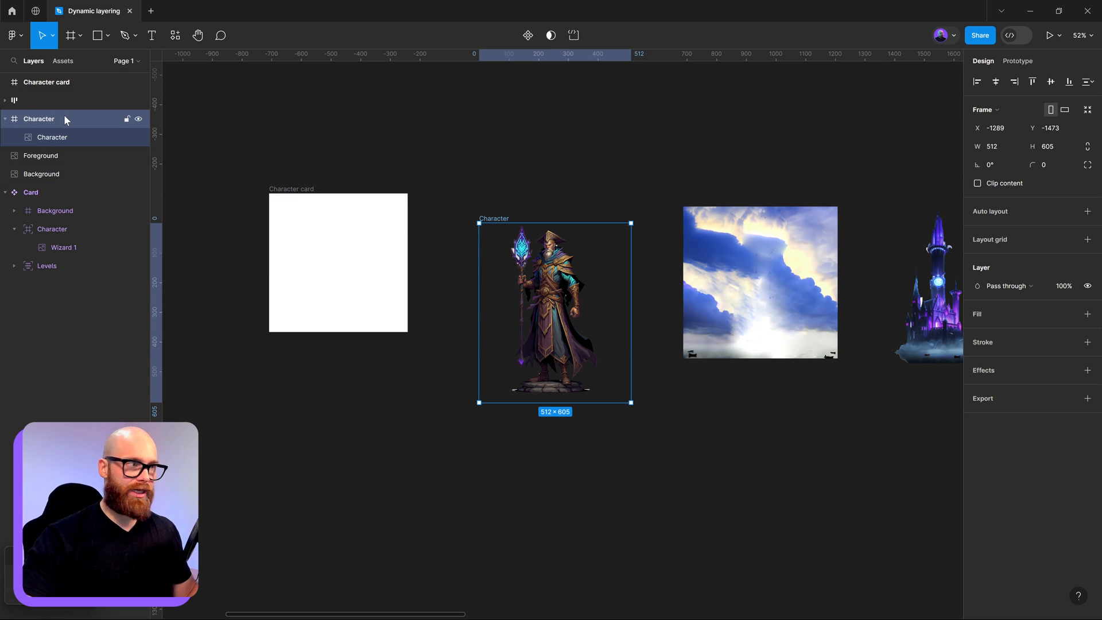
{"action": "left_click", "coordinate": [57, 136]}
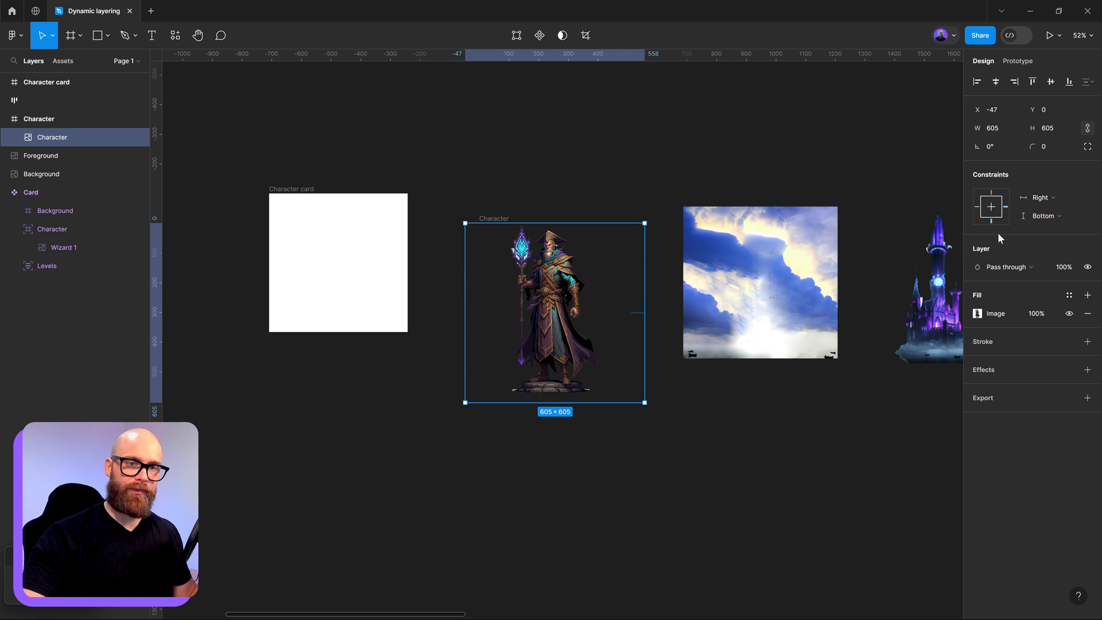
{"action": "left_click", "coordinate": [510, 218]}
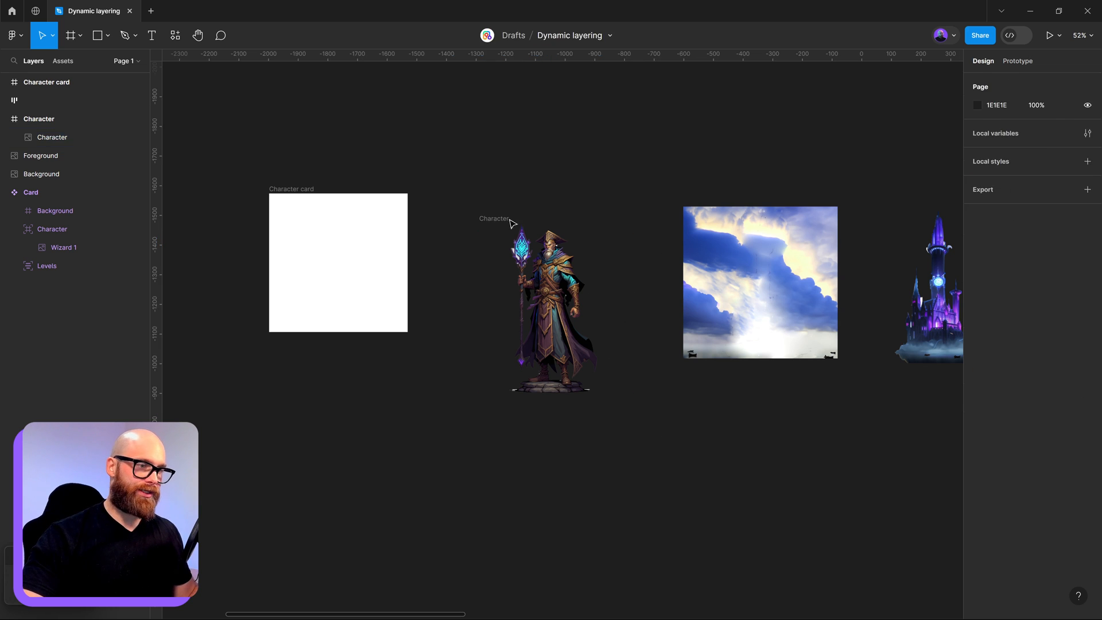
Try changing the Character frame's size around the wizard image, and undo each attempt
{"action": "left_click", "coordinate": [494, 219]}
{"action": "left_click_drag", "start_coordinate": [459, 211], "coordinate": [388, 168]}
{"action": "key", "text": "ctrl+z"}
{"action": "mouse_move", "coordinate": [632, 321]}
{"action": "left_mouse_down"}
{"action": "mouse_move", "coordinate": [848, 322]}
{"action": "mouse_move", "coordinate": [617, 323]}
{"action": "left_mouse_up"}
{"action": "key", "text": "ctrl+z"}
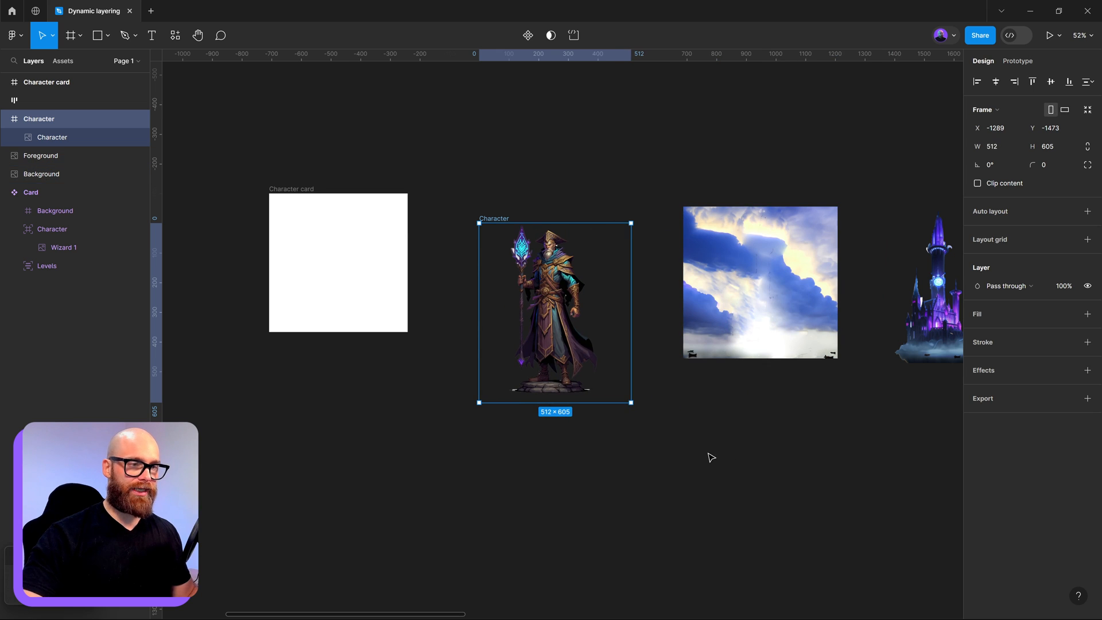
Move the Character frame well above the Character card frame, to X -1932, Y -2640
{"action": "left_click", "coordinate": [708, 455]}
{"action": "left_click", "coordinate": [556, 390]}
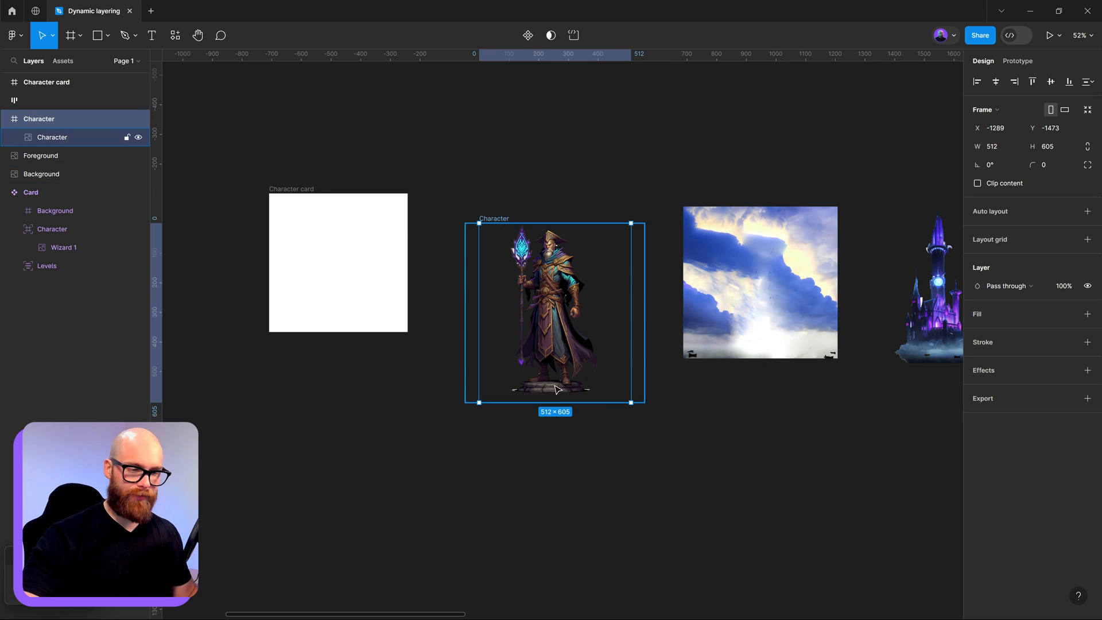
{"action": "left_click_drag", "start_coordinate": [582, 336], "coordinate": [710, 418]}
{"action": "left_click_drag", "start_coordinate": [701, 480], "coordinate": [698, 463]}
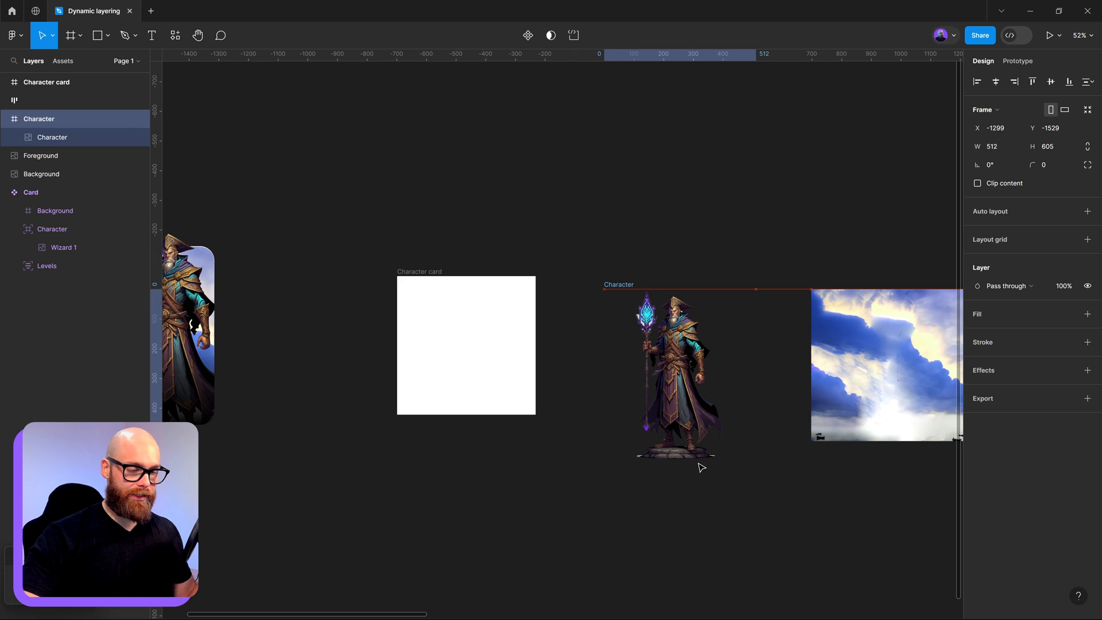
{"action": "left_click_drag", "start_coordinate": [691, 370], "coordinate": [466, 225]}
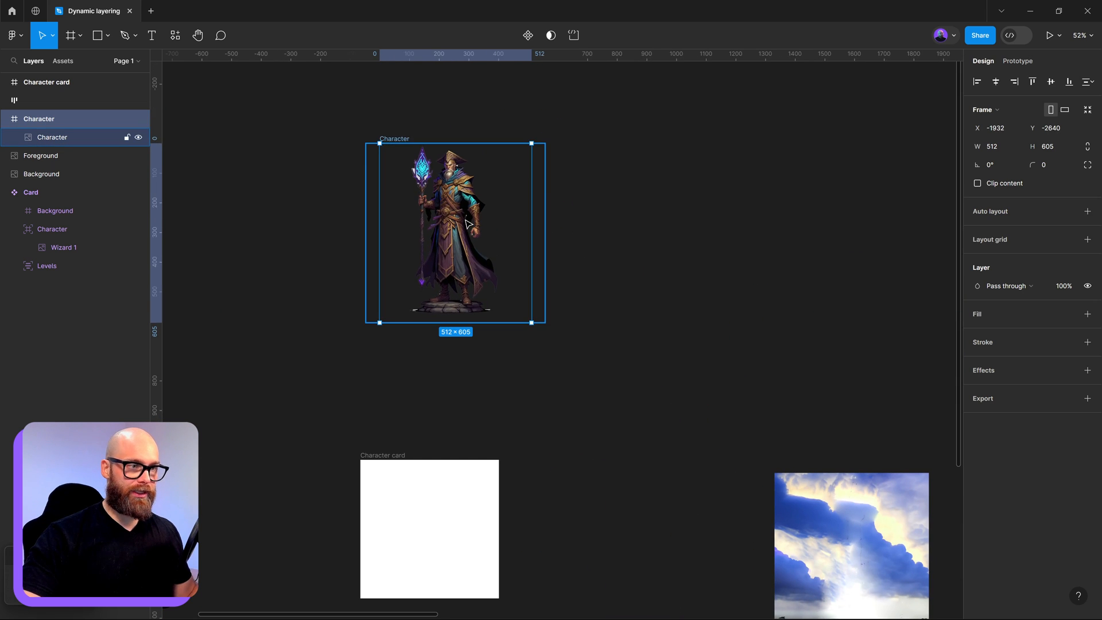
Turn the Character frame into a component
{"action": "left_click_drag", "start_coordinate": [639, 349], "coordinate": [710, 345]}
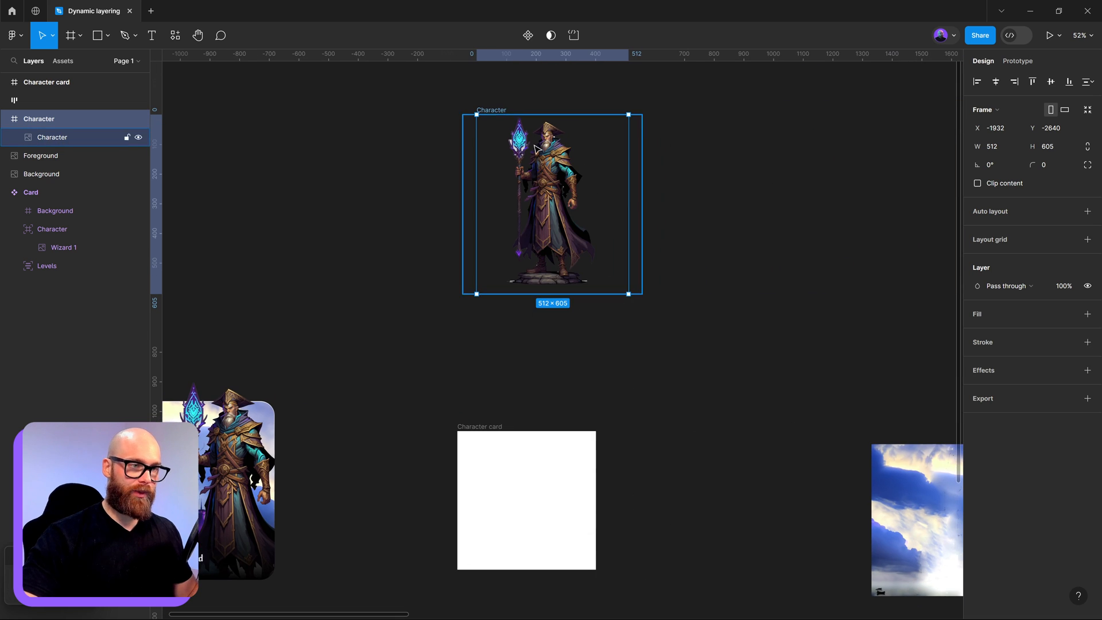
{"action": "right_click", "coordinate": [564, 224]}
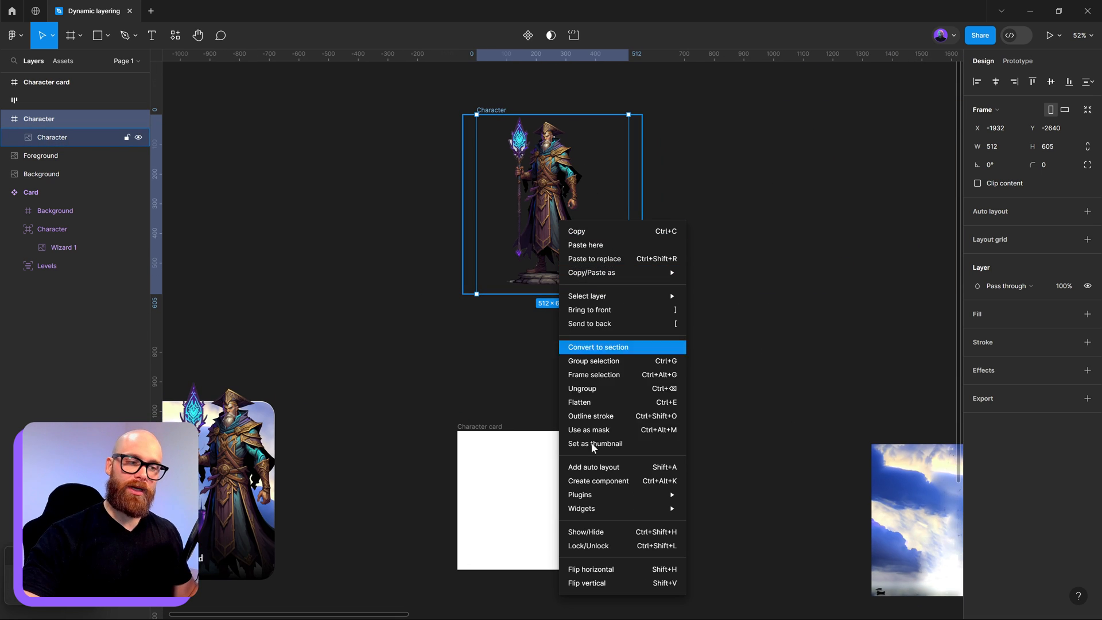
{"action": "left_click", "coordinate": [615, 483]}
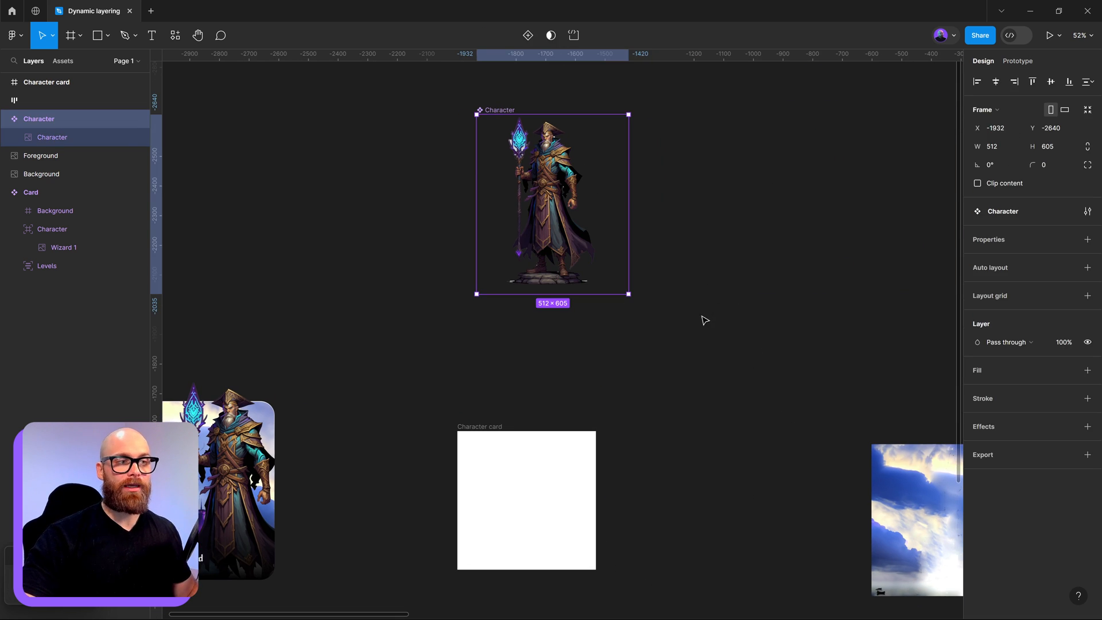
View the image fill settings of the wizard layer inside the Character component, and close them without editing
{"action": "double_click", "coordinate": [572, 168]}
{"action": "double_click", "coordinate": [572, 168]}
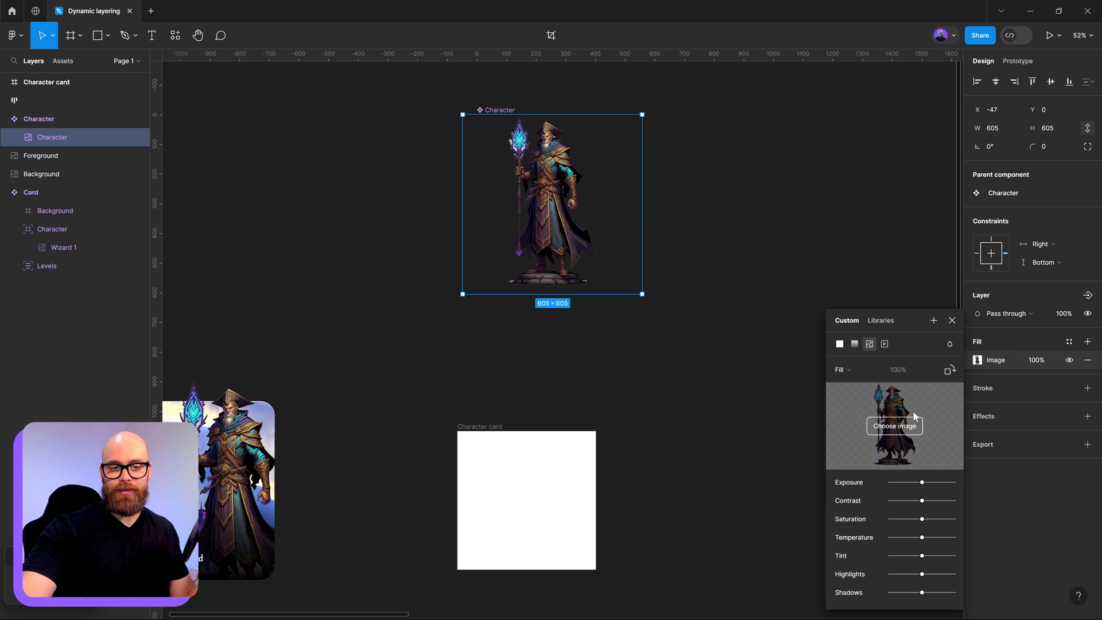
{"action": "left_click", "coordinate": [952, 320]}
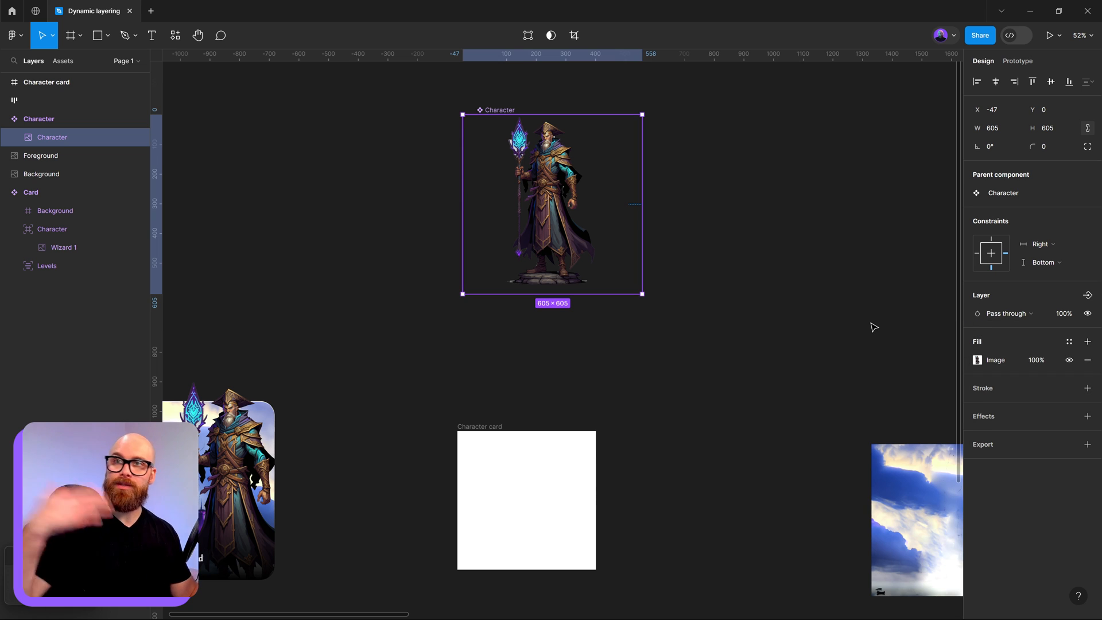
{"action": "left_click", "coordinate": [700, 297]}
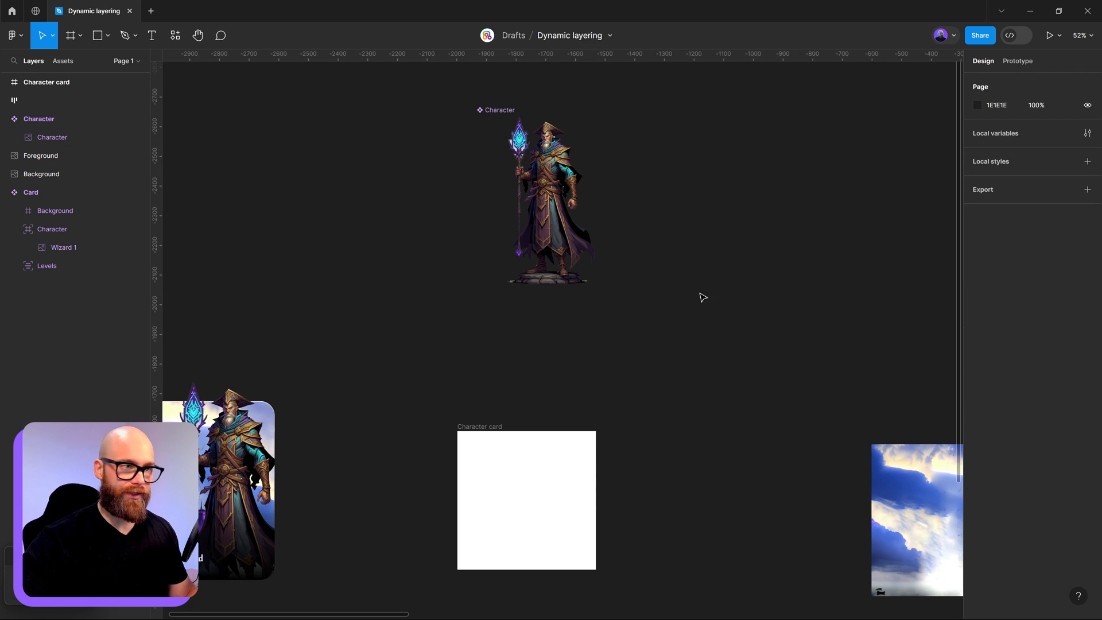
Create an instance of the Character component and place it inside the Character card frame
{"action": "left_click", "coordinate": [579, 242]}
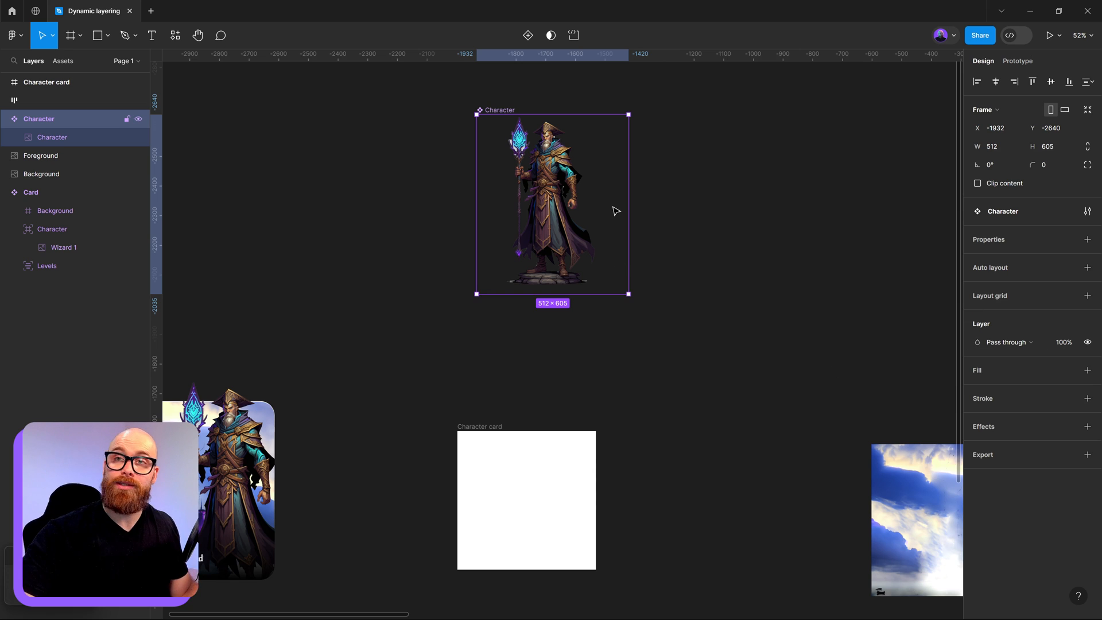
{"action": "left_click_drag", "start_coordinate": [549, 202], "coordinate": [741, 201]}
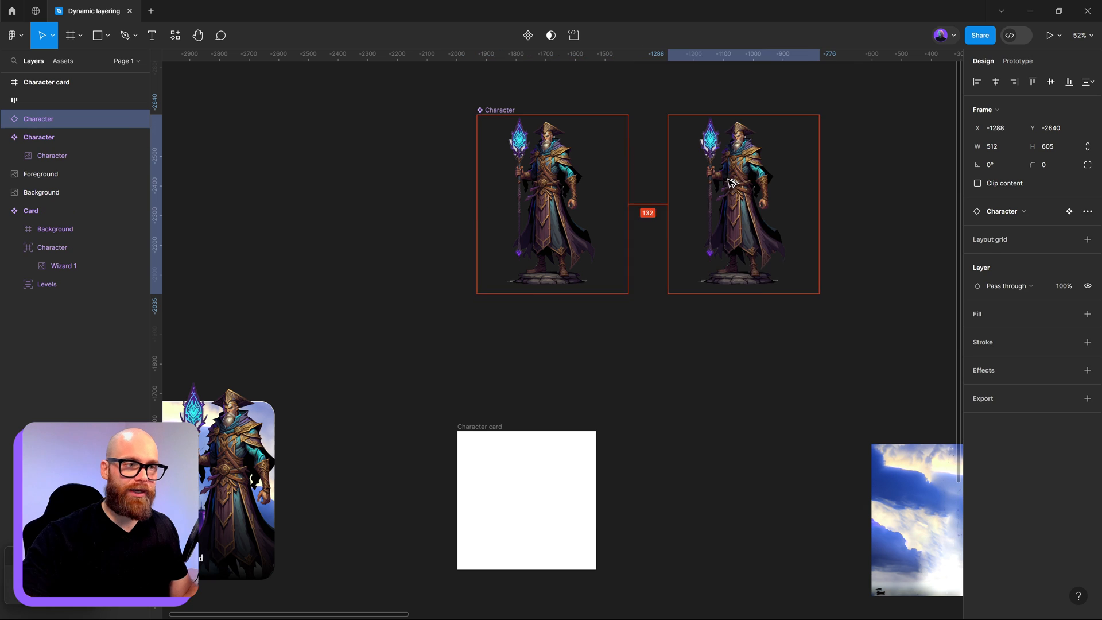
{"action": "left_click_drag", "start_coordinate": [767, 241], "coordinate": [556, 510]}
{"action": "scroll", "coordinate": [555, 511], "scroll_direction": "down", "scroll_amount": 5}
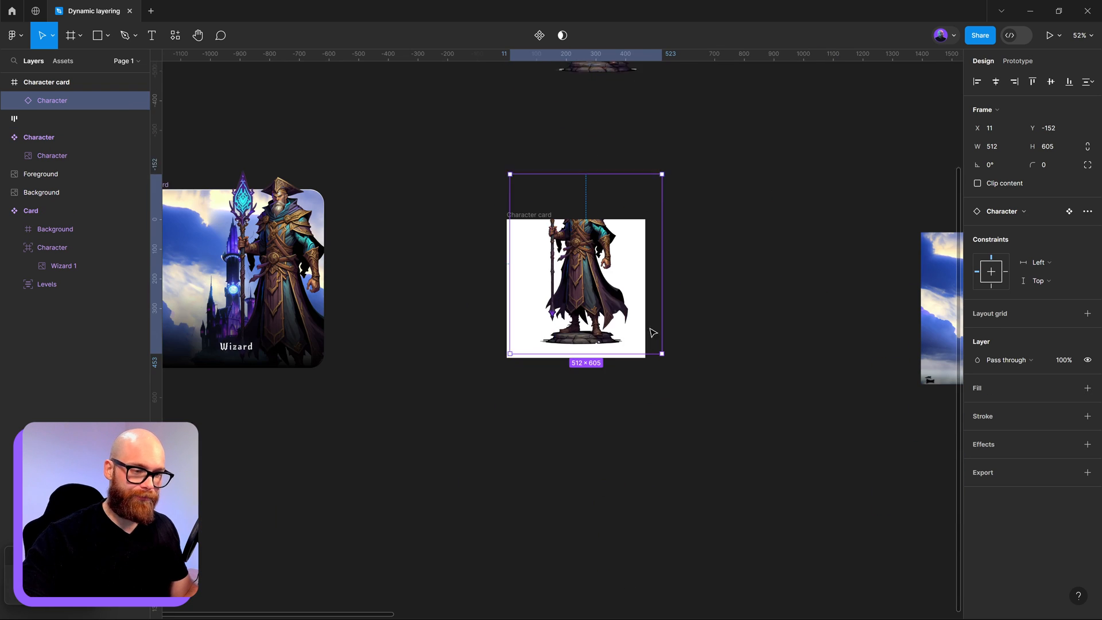
{"action": "left_click_drag", "start_coordinate": [573, 264], "coordinate": [595, 290]}
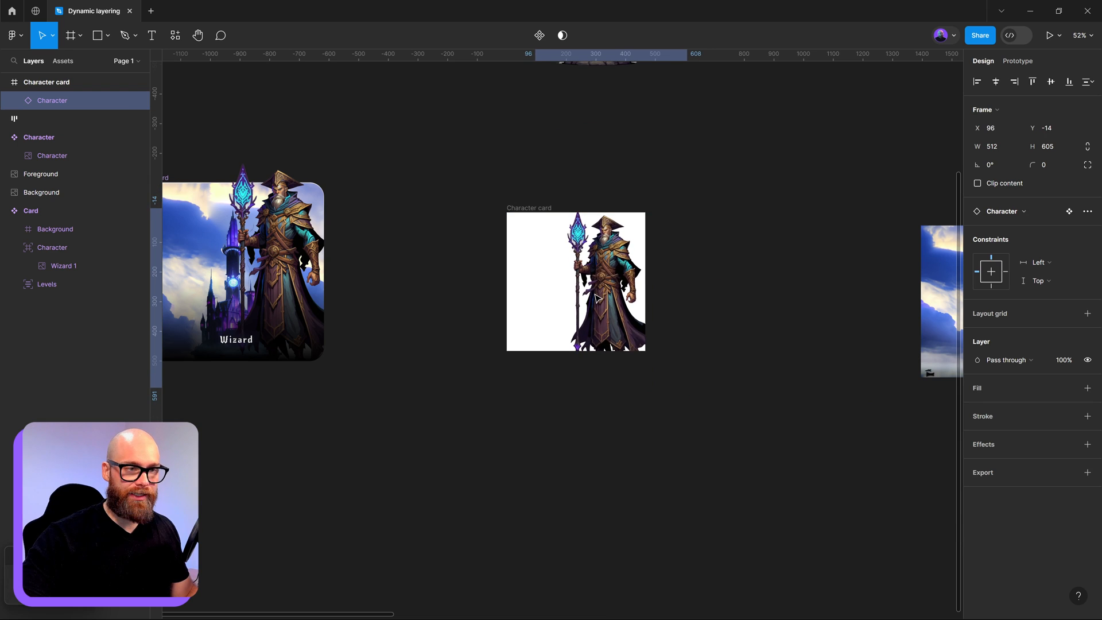
{"action": "left_click_drag", "start_coordinate": [607, 212], "coordinate": [596, 315]}
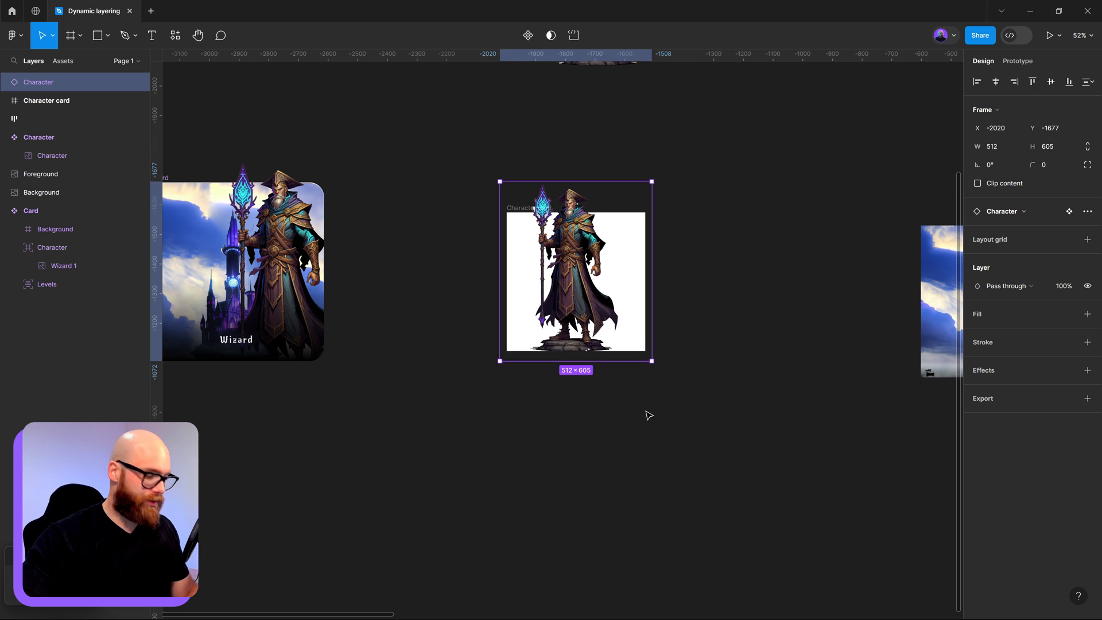
{"action": "key", "text": "Delete"}
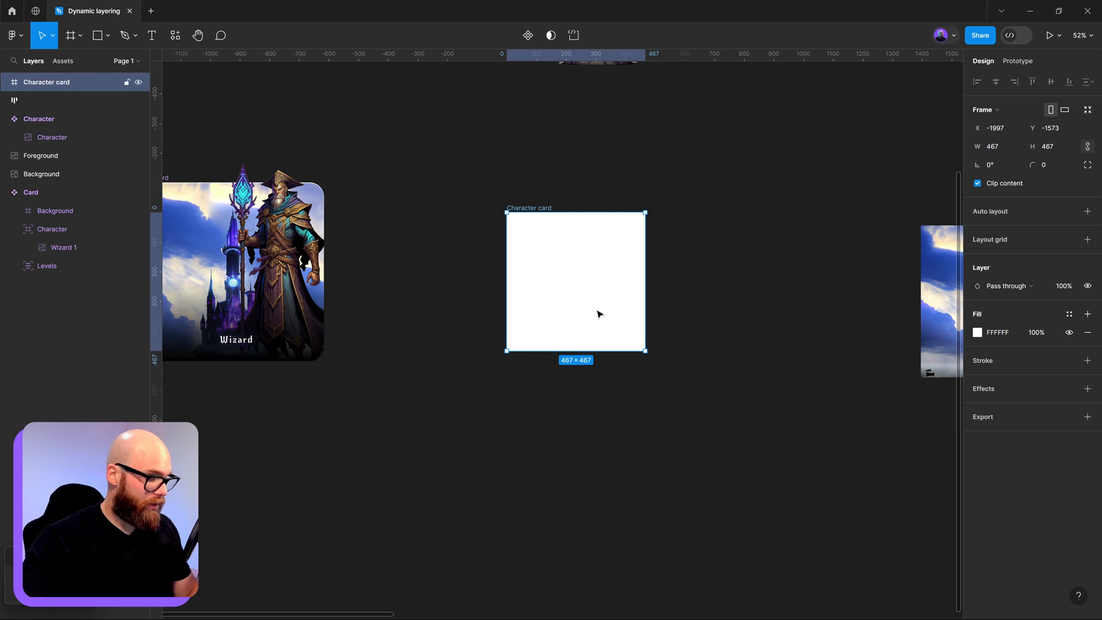
{"action": "key", "text": "ctrl+z"}
{"action": "key", "text": "ctrl+z"}
{"action": "key", "text": "ctrl+z"}
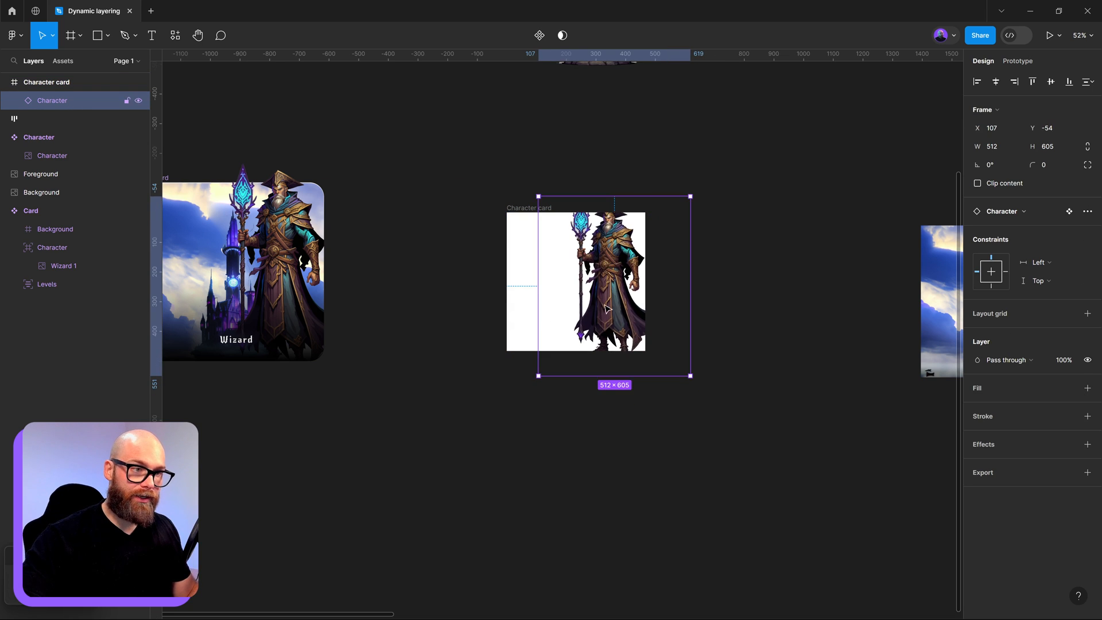
Position the Character instance toward the right side of the Character card frame, at X 106, Y -69
{"action": "left_click_drag", "start_coordinate": [605, 304], "coordinate": [605, 285]}
{"action": "left_click_drag", "start_coordinate": [595, 248], "coordinate": [618, 255]}
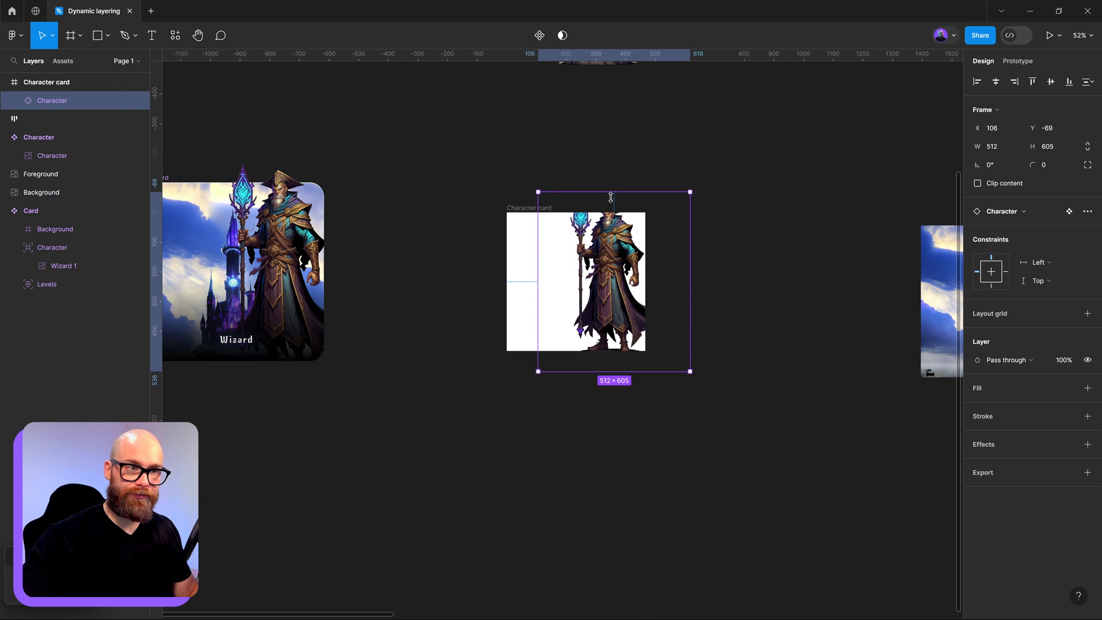
Examine the wizard image inside the Character component against the component's own bounds
{"action": "scroll", "coordinate": [617, 106], "scroll_direction": "up", "scroll_amount": 5}
{"action": "left_click", "coordinate": [629, 182], "text": "ctrl"}
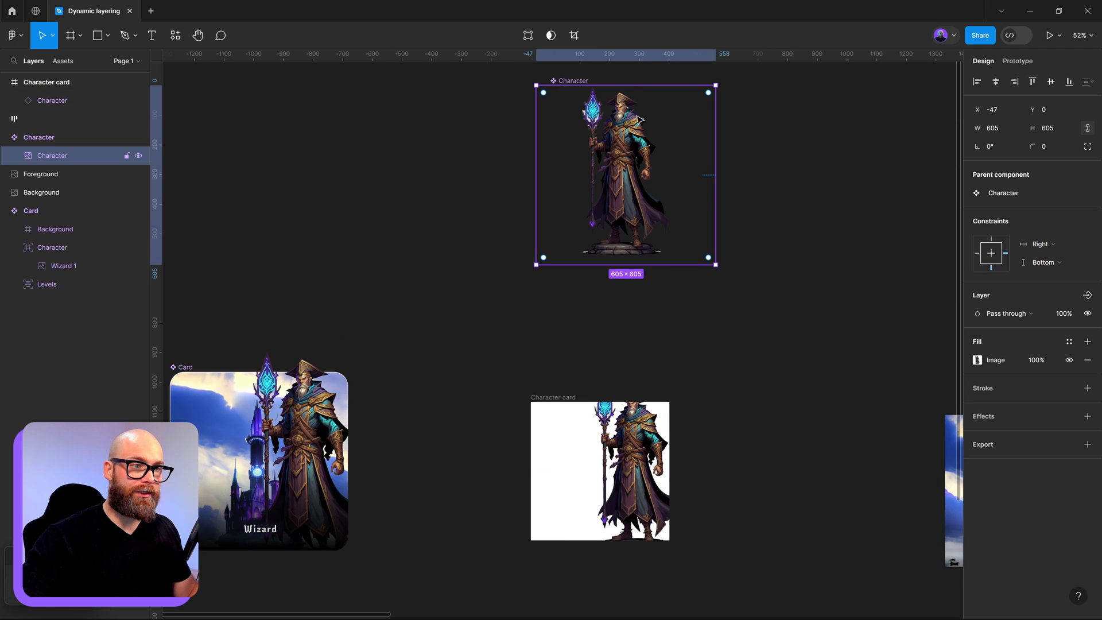
{"action": "left_click", "coordinate": [855, 144]}
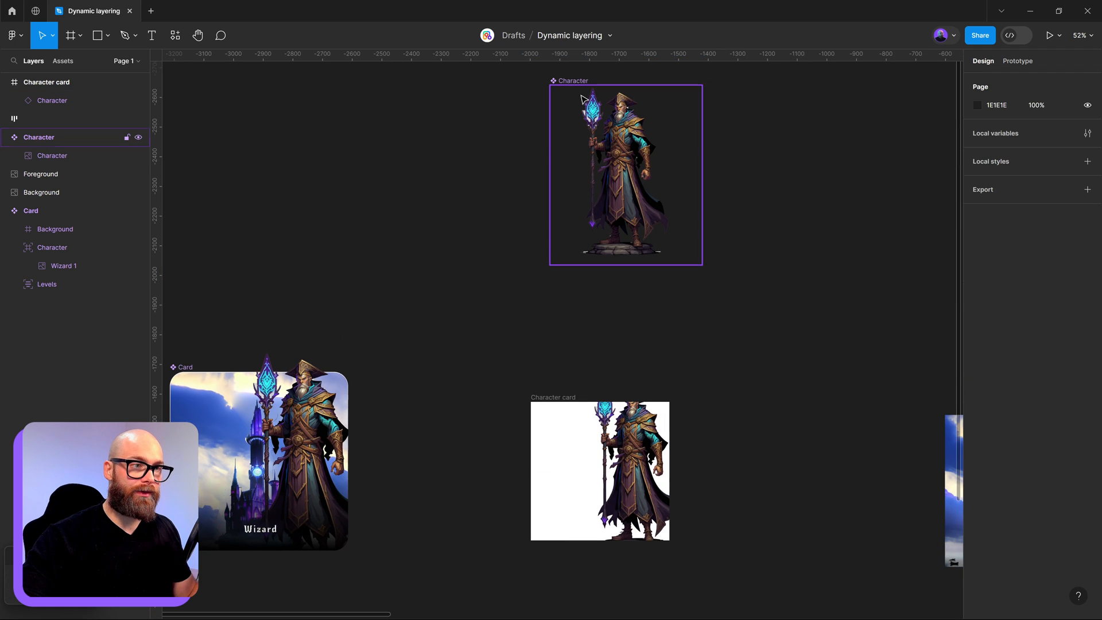
{"action": "left_click", "coordinate": [636, 138], "text": "ctrl"}
{"action": "left_click_drag", "start_coordinate": [629, 84], "coordinate": [630, 84]}
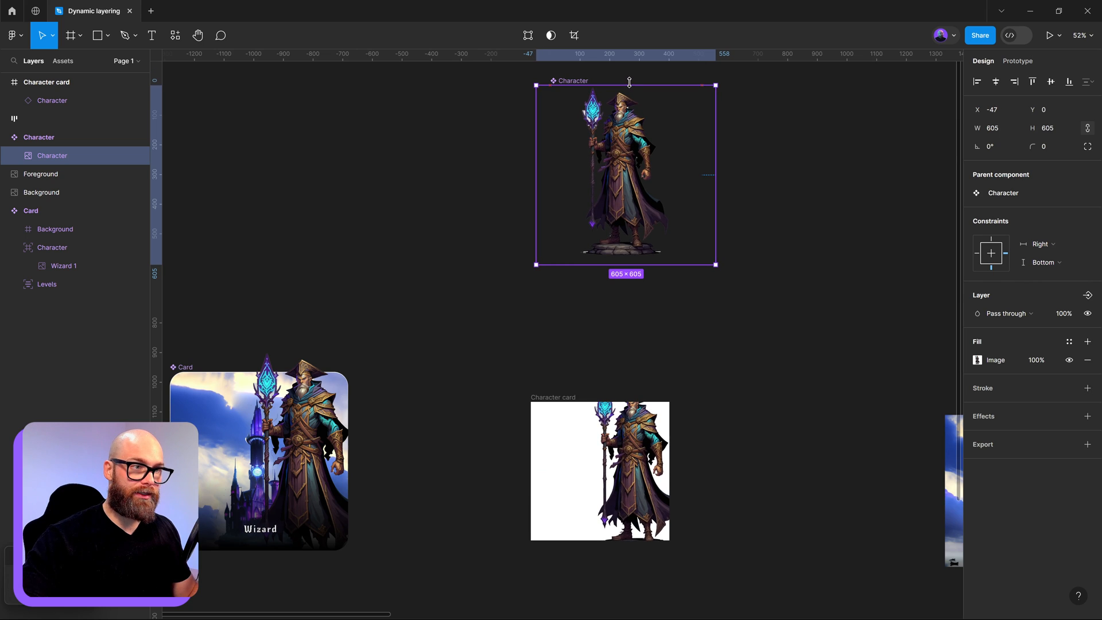
{"action": "left_click", "coordinate": [700, 335]}
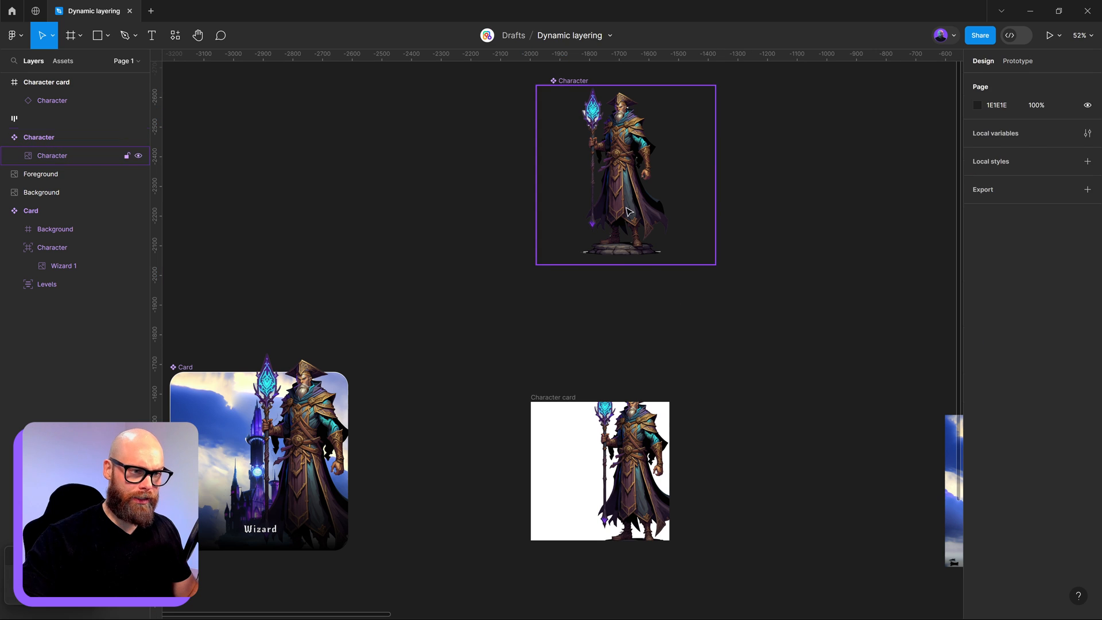
Move the wizard image inside the Character component down to Y 60, and enlarge it upward from its top edge
{"action": "left_click", "coordinate": [640, 185]}
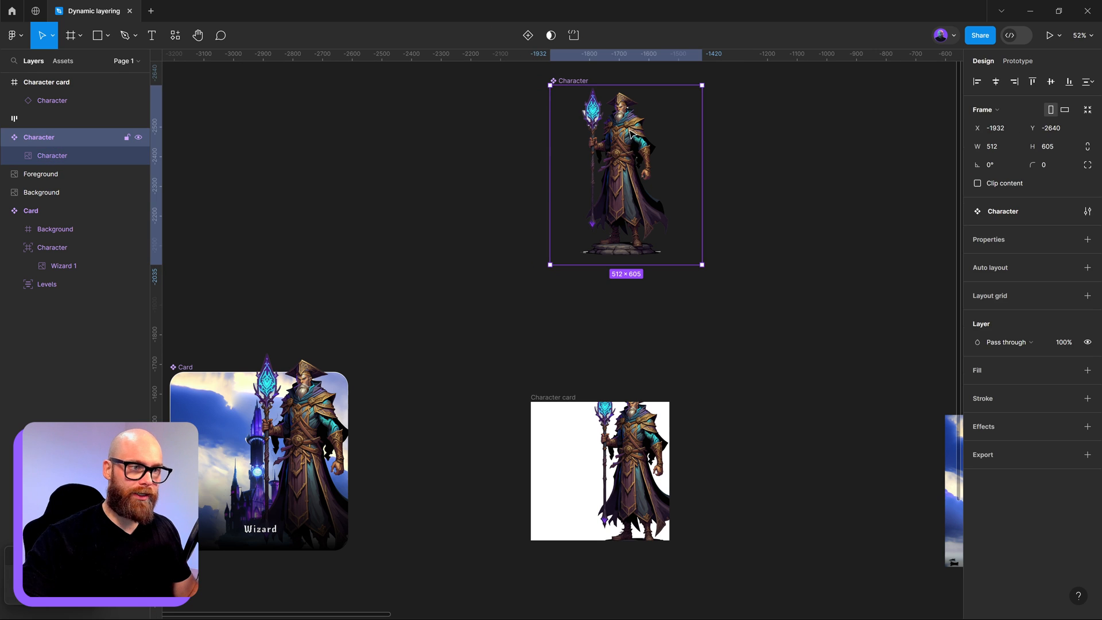
{"action": "key", "text": "Escape"}
{"action": "left_click", "coordinate": [634, 144]}
{"action": "left_click", "coordinate": [66, 155]}
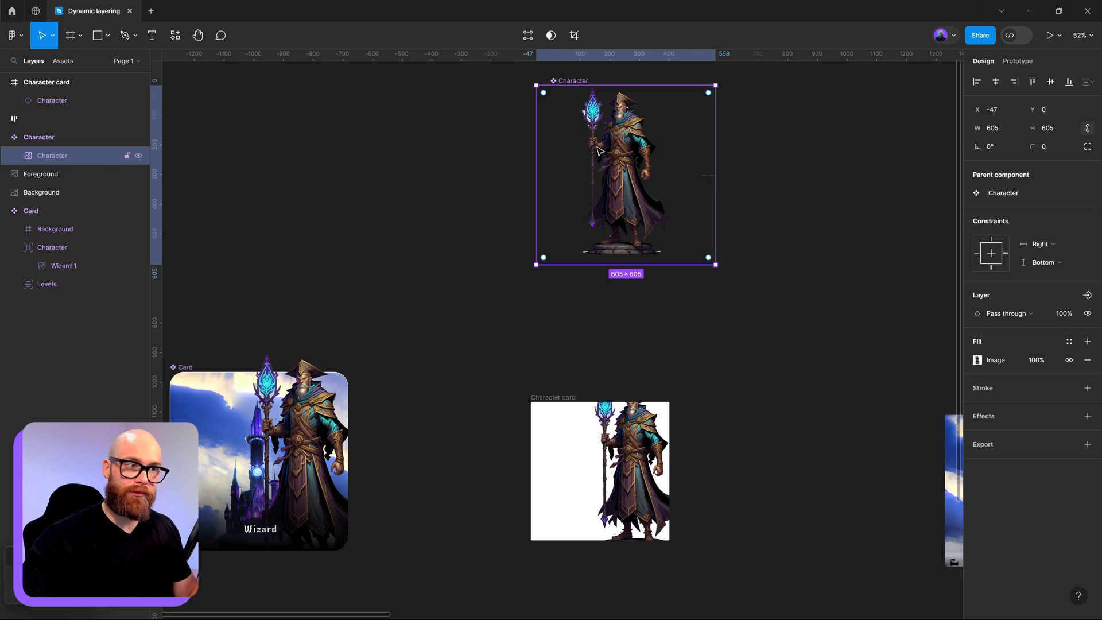
{"action": "left_click_drag", "start_coordinate": [597, 150], "coordinate": [619, 167]}
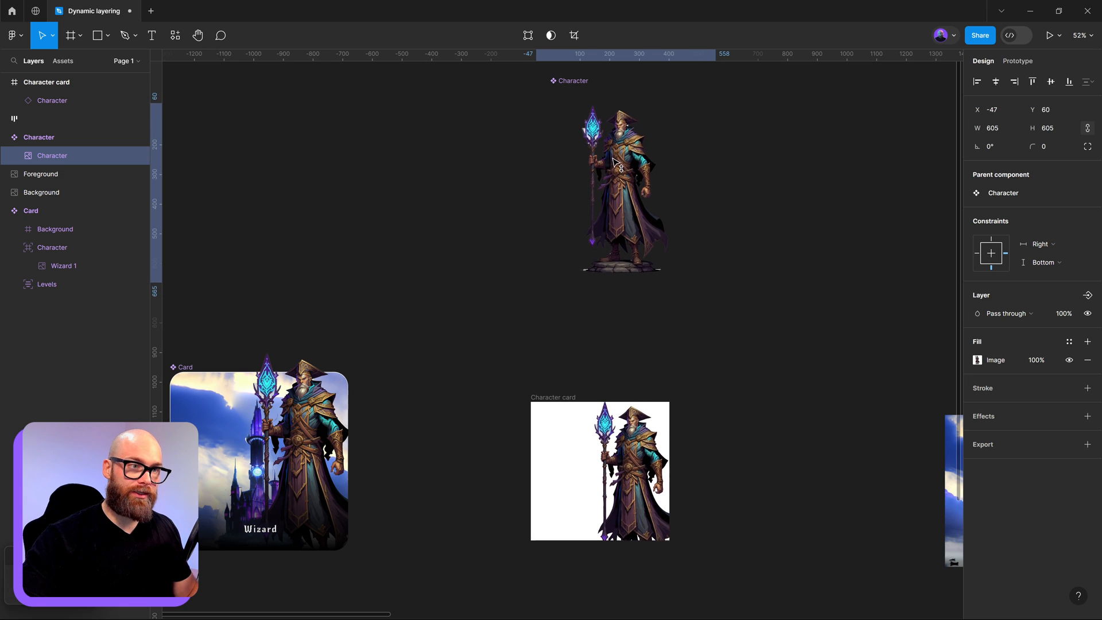
{"action": "left_click_drag", "start_coordinate": [612, 103], "coordinate": [614, 86]}
{"action": "left_click", "coordinate": [763, 351]}
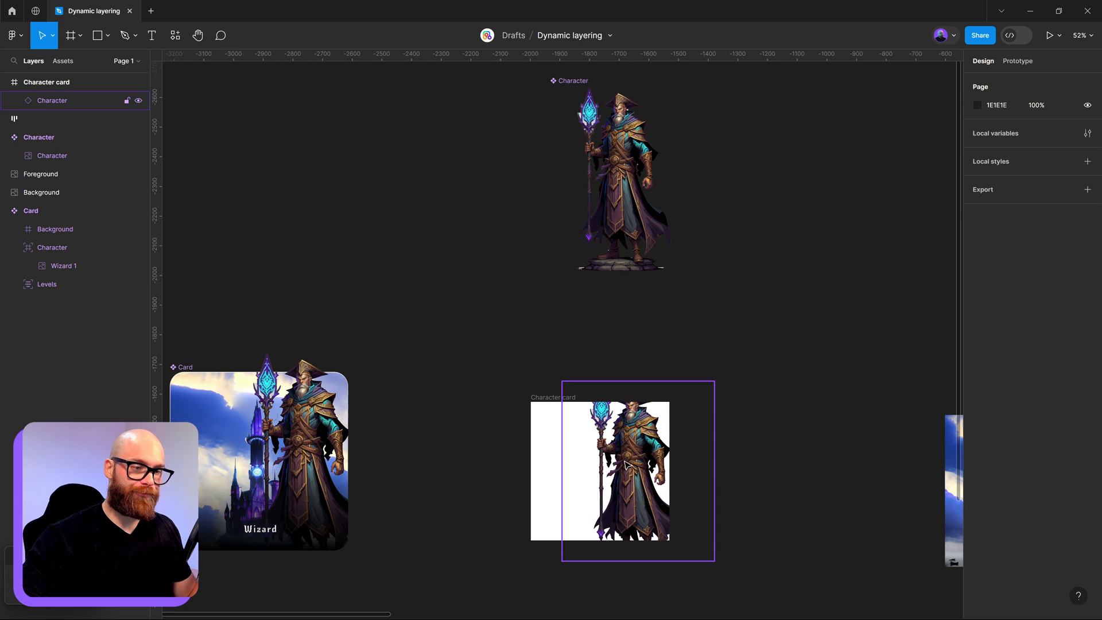
Turn off content clipping on the Character card frame so the wizard extends beyond the card's edges
{"action": "left_click", "coordinate": [568, 441]}
{"action": "left_click", "coordinate": [543, 406]}
{"action": "left_click", "coordinate": [489, 395]}
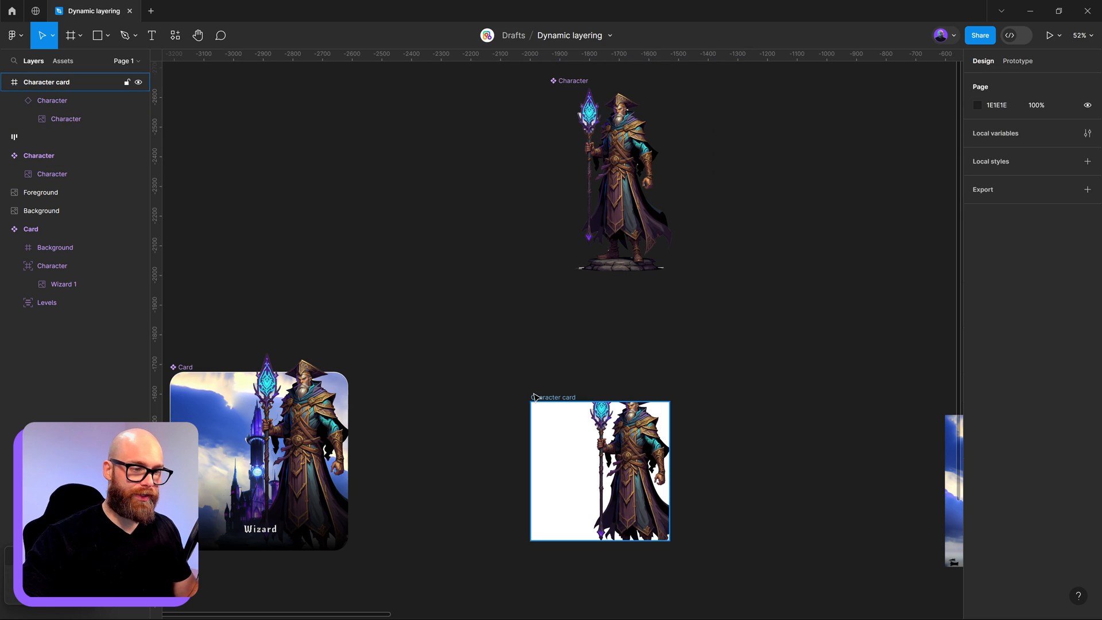
{"action": "left_click", "coordinate": [553, 397]}
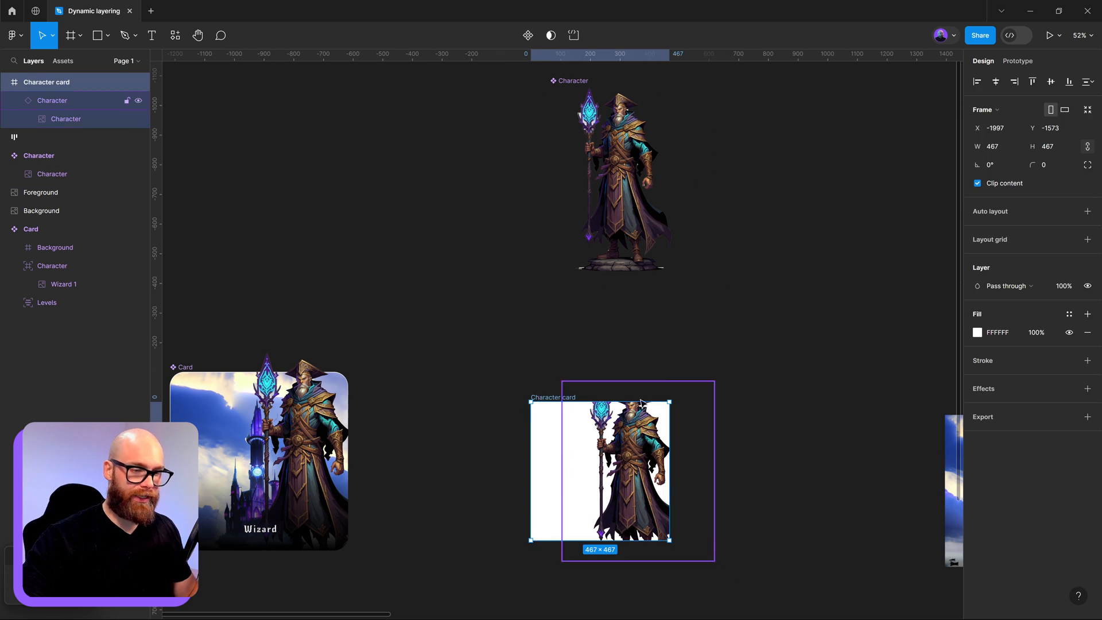
{"action": "left_click", "coordinate": [1000, 184]}
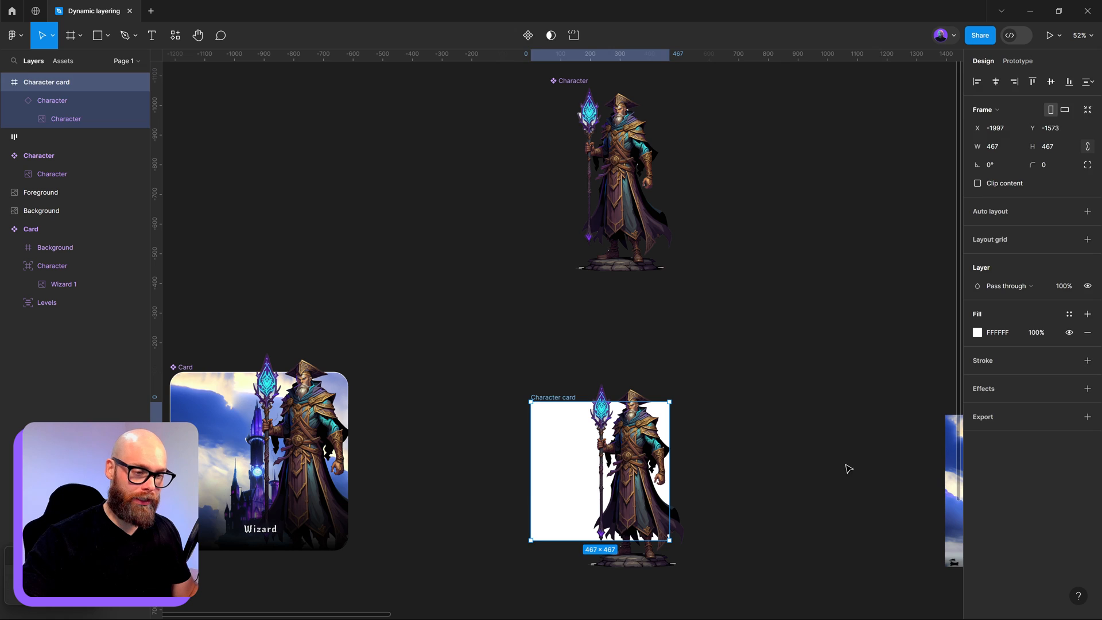
{"action": "left_click", "coordinate": [846, 467]}
{"action": "scroll", "coordinate": [777, 361], "scroll_direction": "down", "scroll_amount": 2}
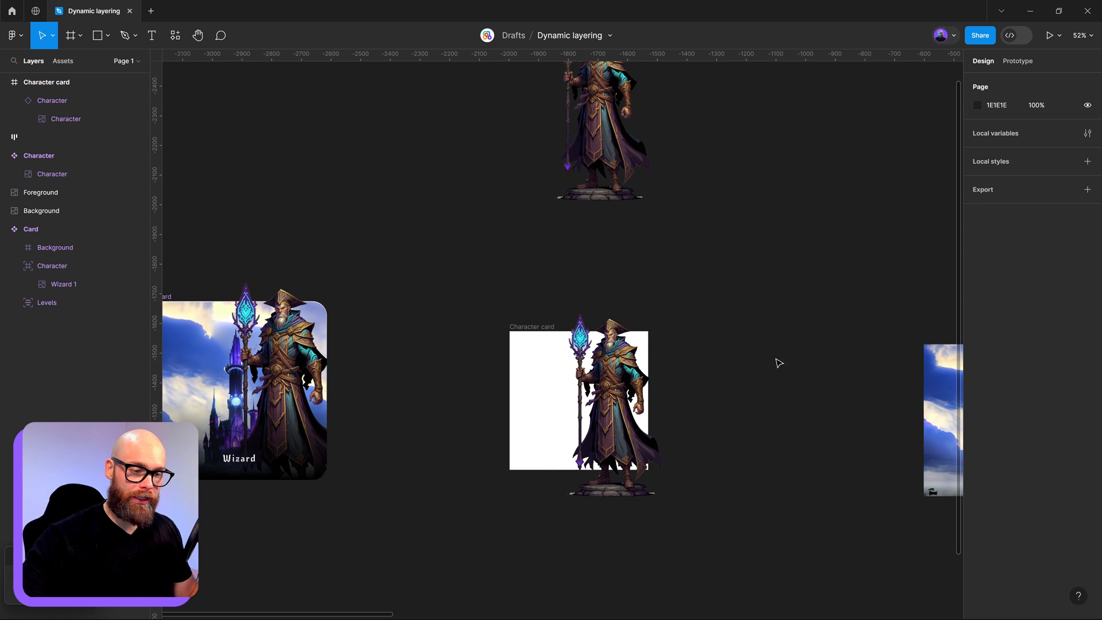
{"action": "left_click", "coordinate": [520, 328]}
{"action": "left_click", "coordinate": [512, 326]}
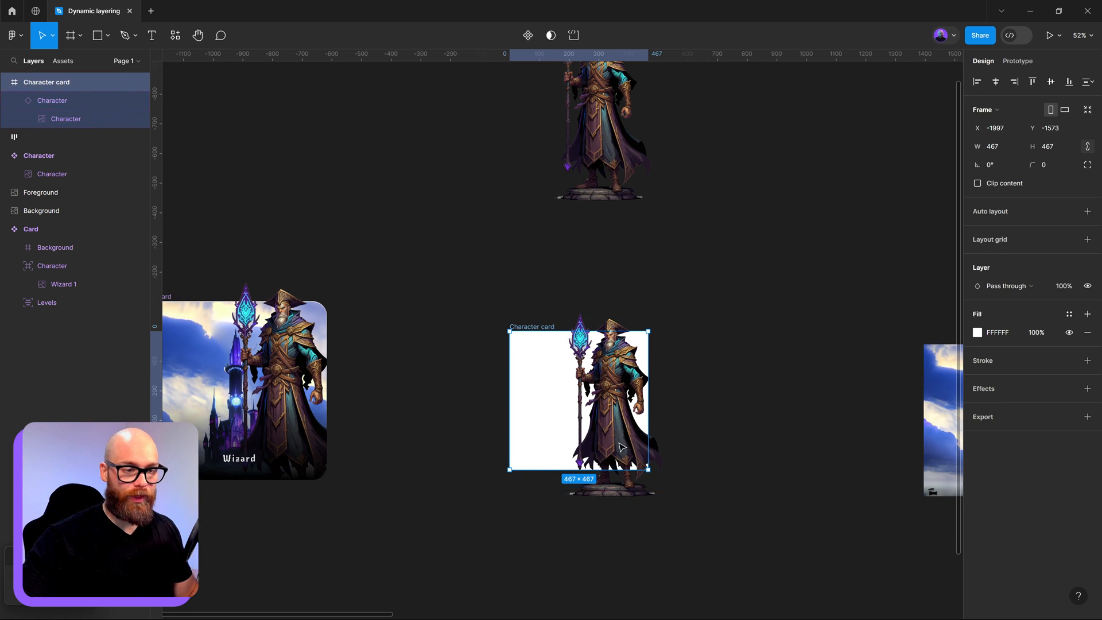
Turn on content clipping for the Character component and crop its frame to 392 × 523, hiding the stone base
{"action": "scroll", "coordinate": [632, 151], "scroll_direction": "up", "scroll_amount": 3}
{"action": "scroll", "coordinate": [631, 151], "scroll_direction": "left", "scroll_amount": 2}
{"action": "left_click", "coordinate": [633, 151]}
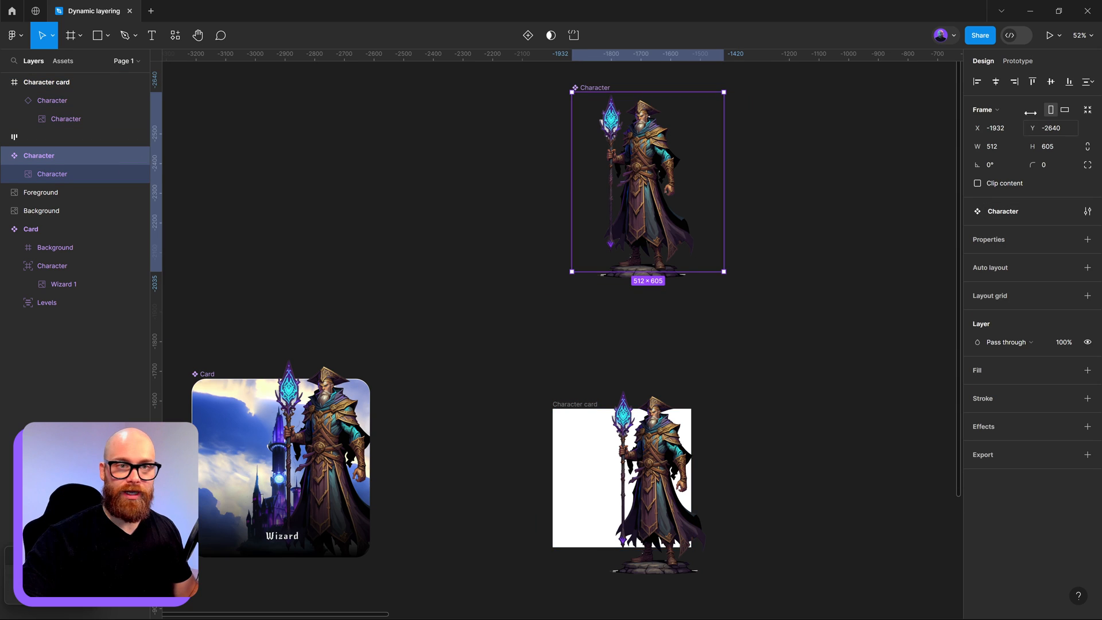
{"action": "left_click", "coordinate": [977, 184]}
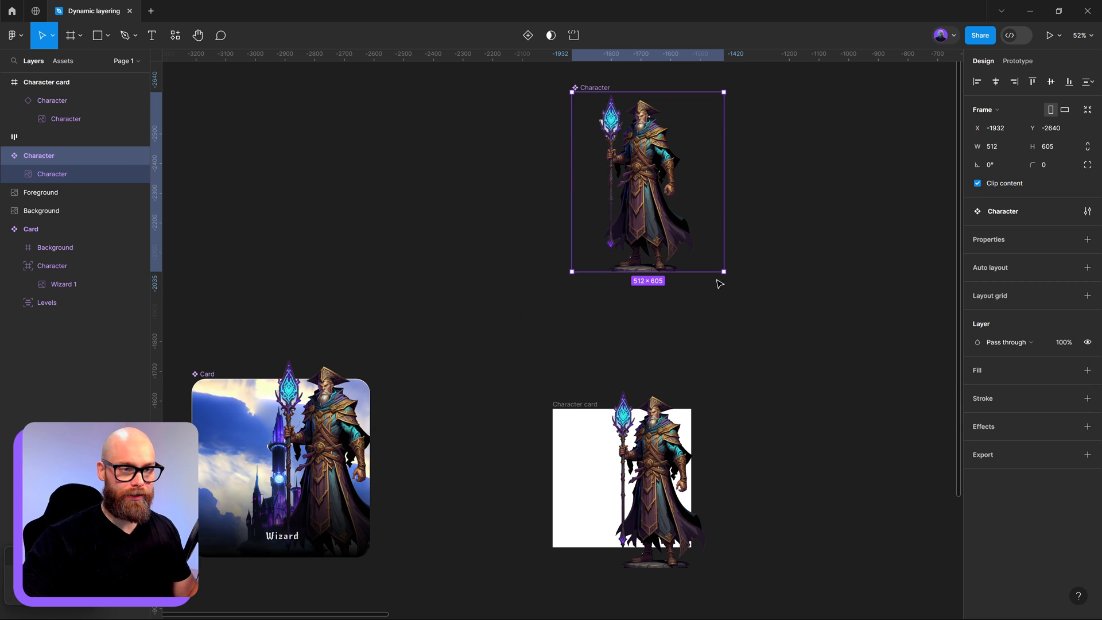
{"action": "left_click_drag", "start_coordinate": [724, 273], "coordinate": [688, 252]}
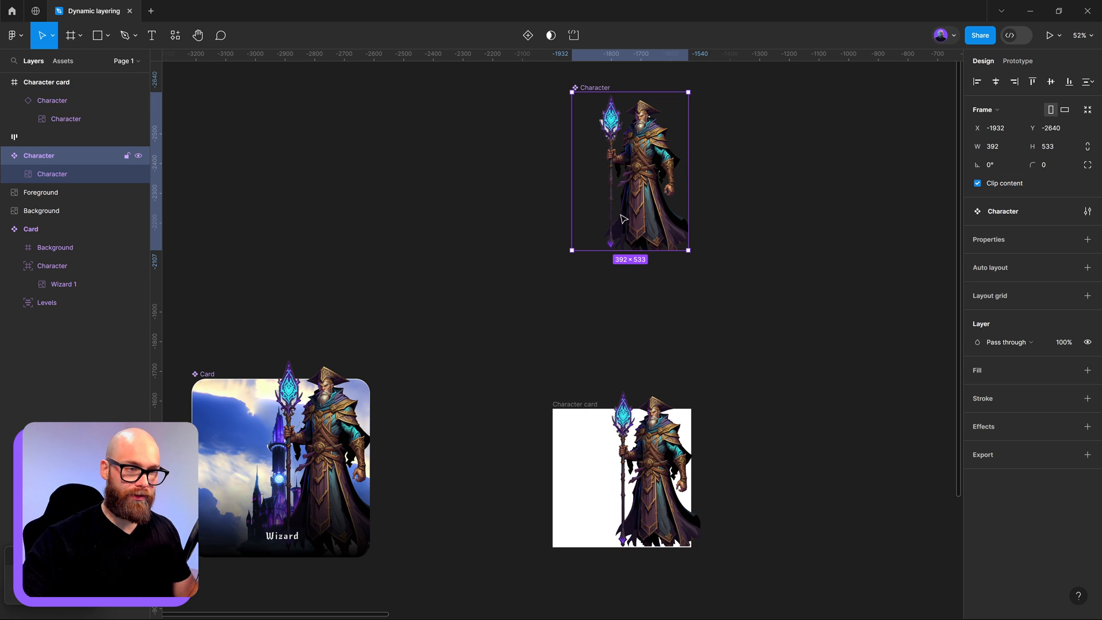
{"action": "scroll", "coordinate": [656, 238], "scroll_direction": "up", "scroll_amount": 2}
{"action": "left_click_drag", "start_coordinate": [632, 247], "coordinate": [632, 246]}
Move the Character component to X -1997, Y -2415, aligned with the left edge of the Character card frame below
{"action": "scroll", "coordinate": [633, 247], "scroll_direction": "down", "scroll_amount": 4}
{"action": "scroll", "coordinate": [611, 145], "scroll_direction": "right", "scroll_amount": 1}
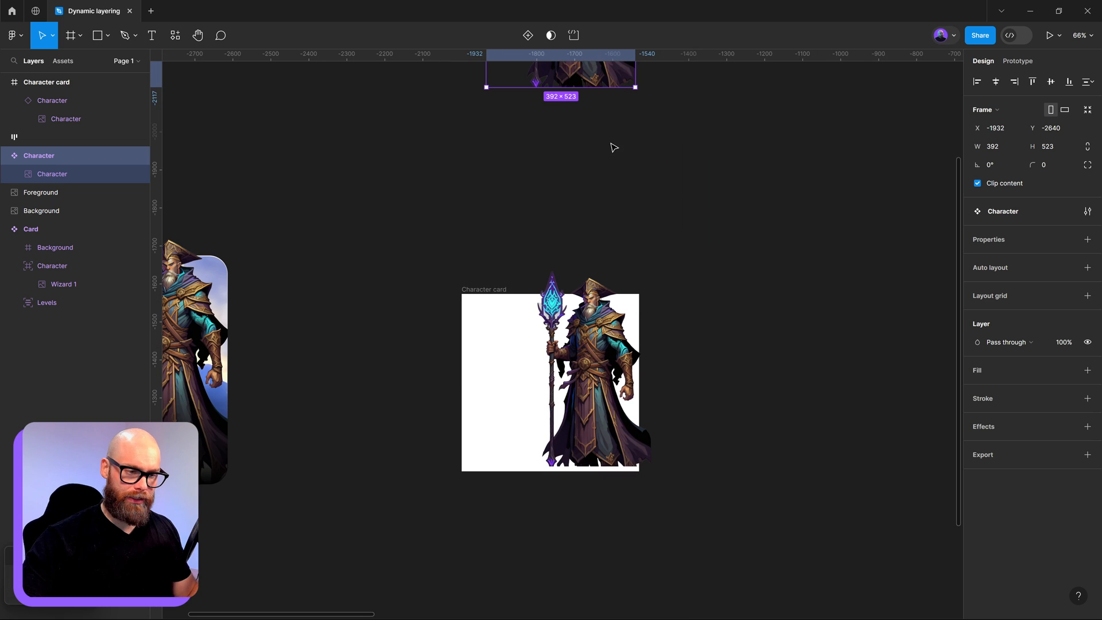
{"action": "left_click", "coordinate": [607, 375]}
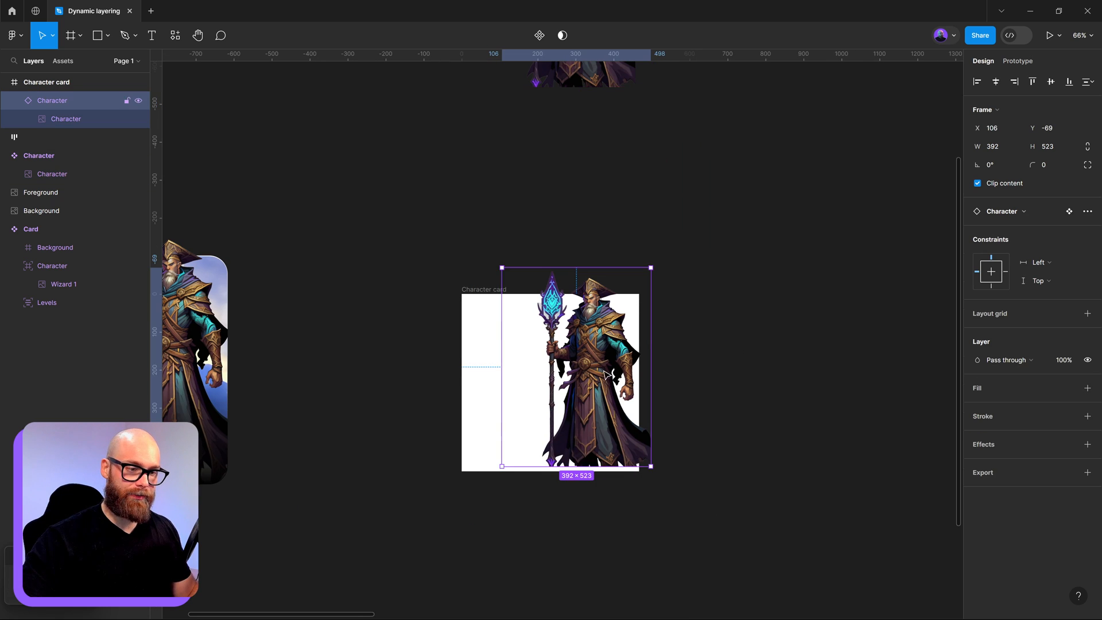
{"action": "scroll", "coordinate": [711, 268], "scroll_direction": "up", "scroll_amount": 4}
{"action": "scroll", "coordinate": [710, 268], "scroll_direction": "left", "scroll_amount": 1}
{"action": "left_click", "coordinate": [664, 158]}
{"action": "left_click_drag", "start_coordinate": [664, 159], "coordinate": [639, 245]}
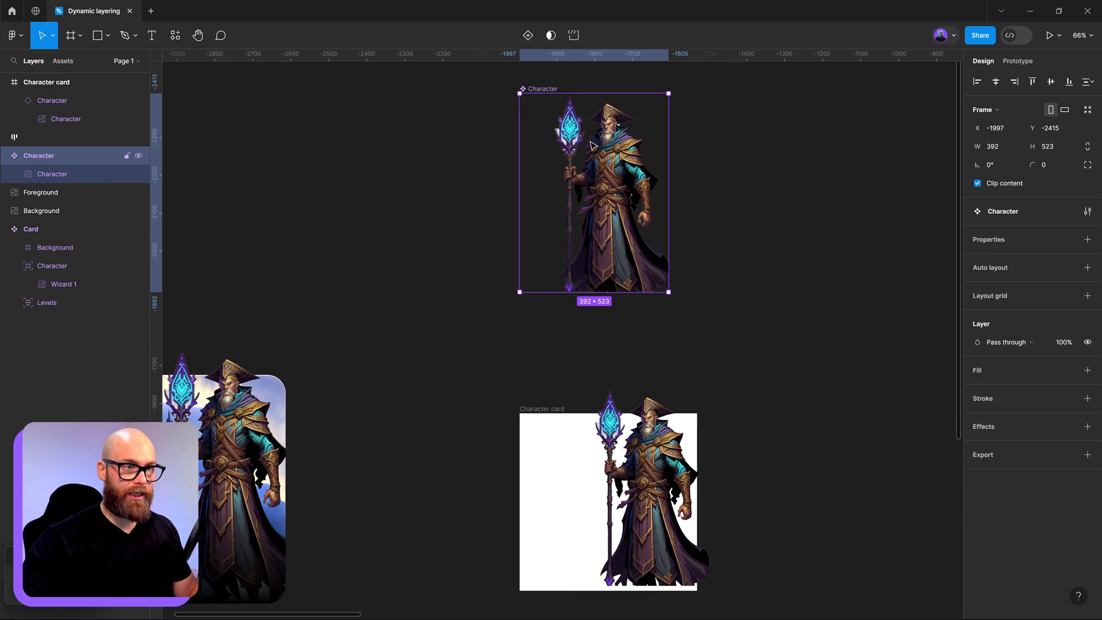
Align the Character instance with the bottom and right edges of the Character card frame, at X 75, Y -56
{"action": "left_click", "coordinate": [677, 490]}
{"action": "scroll", "coordinate": [686, 472], "scroll_direction": "down", "scroll_amount": 2}
{"action": "left_click_drag", "start_coordinate": [684, 411], "coordinate": [677, 416]}
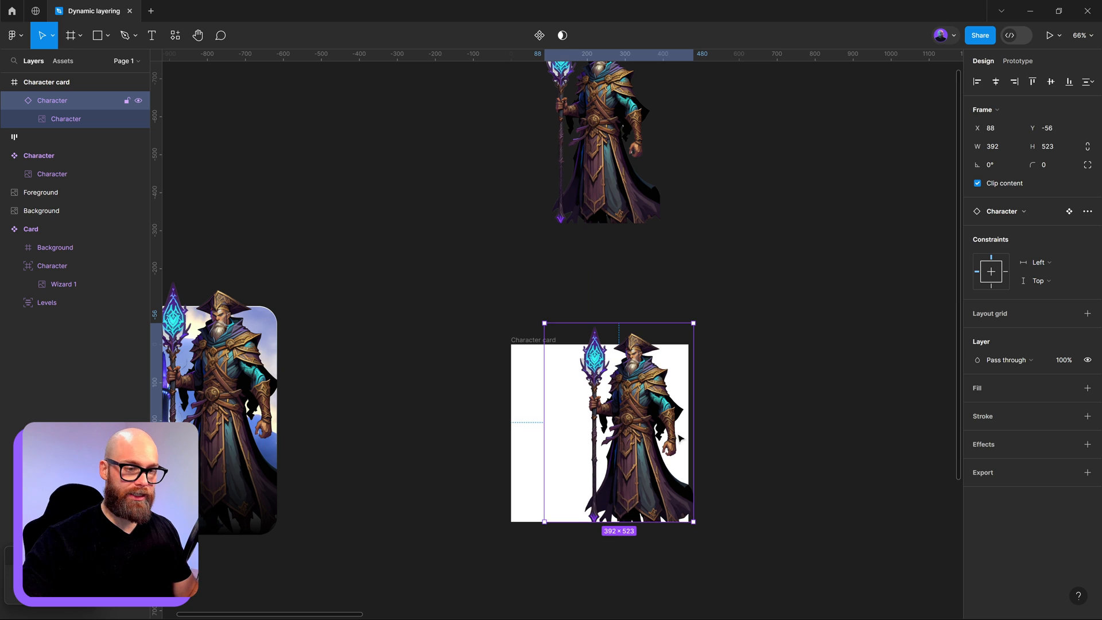
{"action": "left_click", "coordinate": [738, 425]}
{"action": "scroll", "coordinate": [768, 455], "scroll_direction": "up", "scroll_amount": 1}
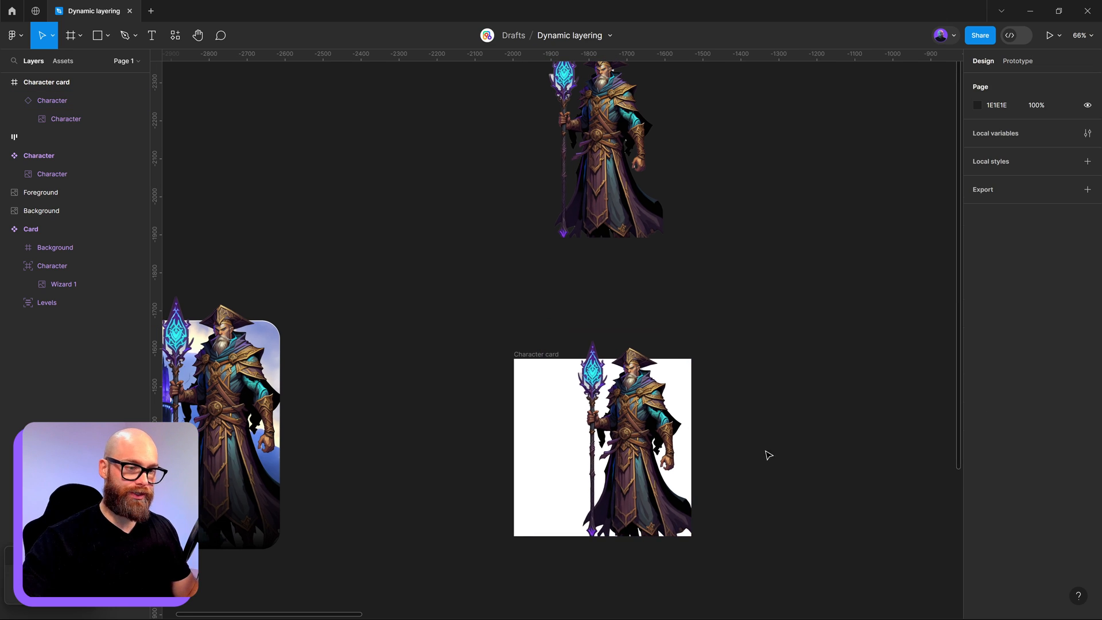
{"action": "left_click", "coordinate": [628, 404]}
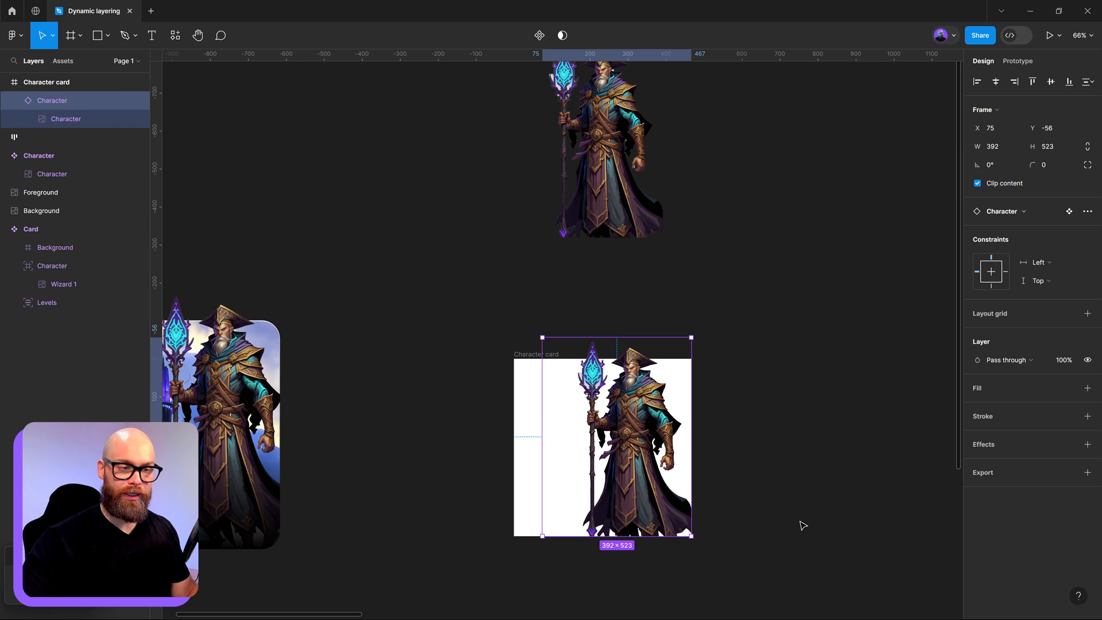
Set the Character instance's constraints to Left and right horizontally and Top and bottom vertically
{"action": "scroll", "coordinate": [782, 350], "scroll_direction": "up", "scroll_amount": 2}
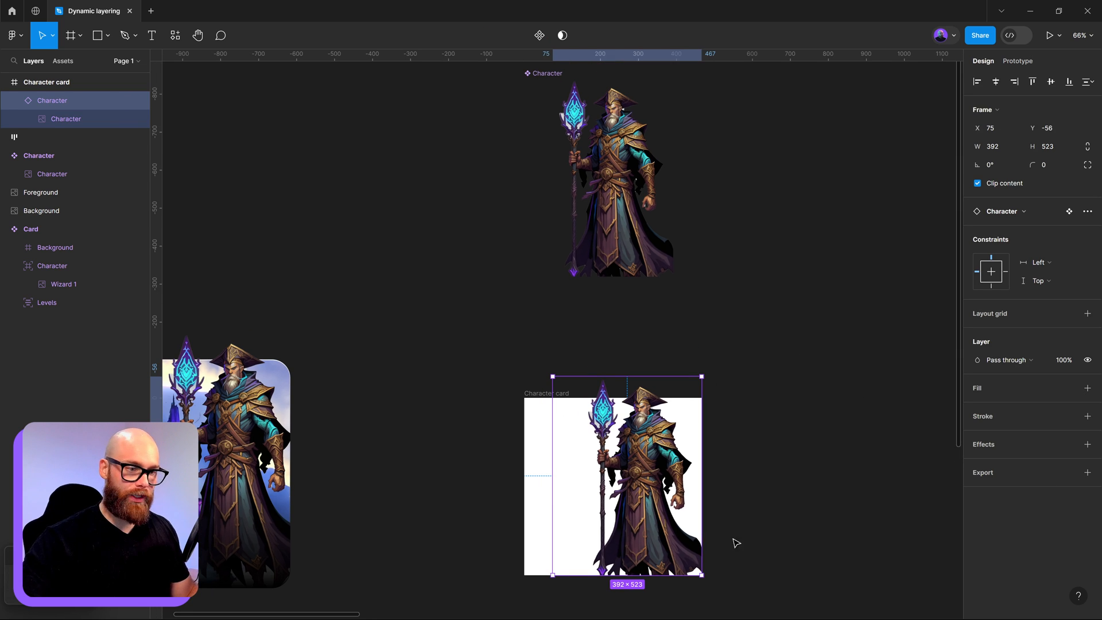
{"action": "left_click", "coordinate": [14, 101]}
{"action": "left_click", "coordinate": [653, 134]}
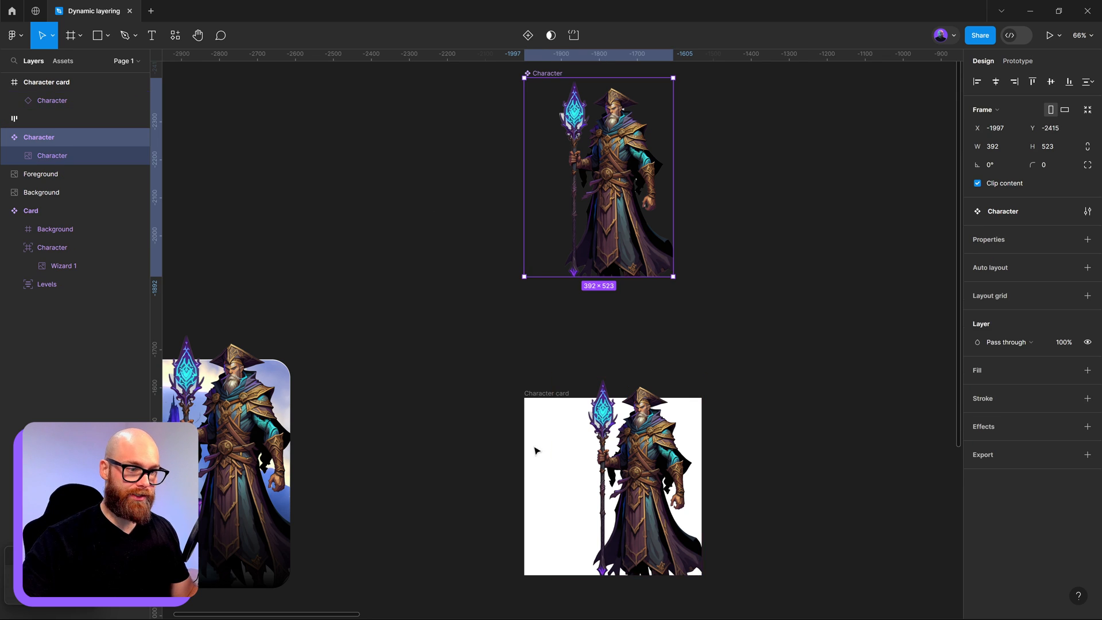
{"action": "left_click", "coordinate": [621, 474]}
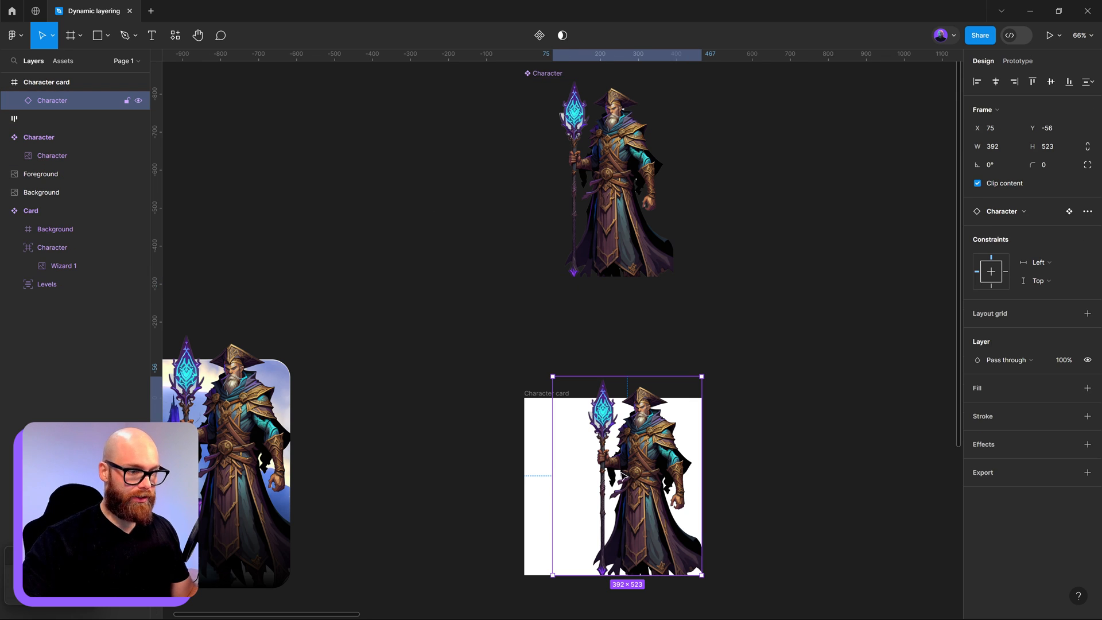
{"action": "left_click", "coordinate": [991, 285], "text": "shift"}
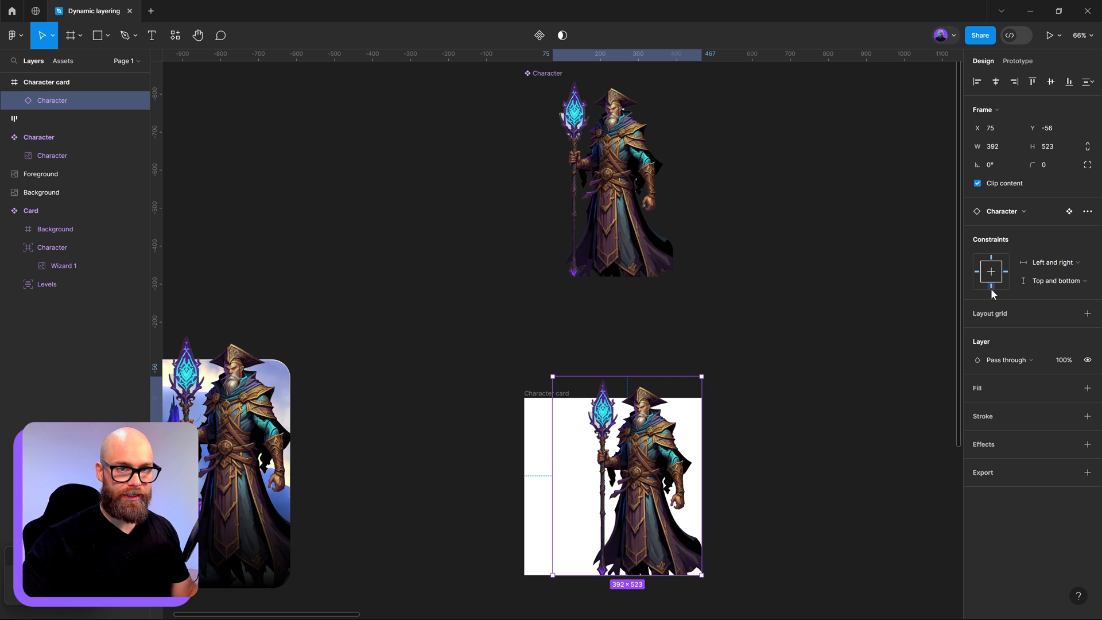
{"action": "left_click", "coordinate": [752, 384]}
{"action": "scroll", "coordinate": [494, 334], "scroll_direction": "down", "scroll_amount": 1}
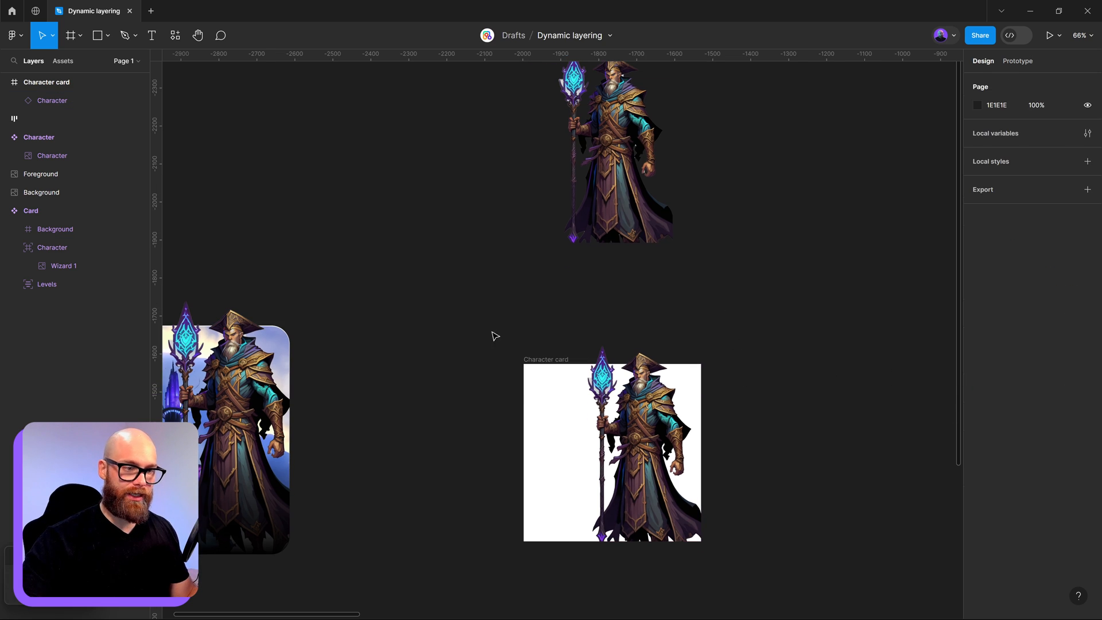
Test the constraints by resizing the Character card frame to 445 × 342, and undo the resize
{"action": "left_click", "coordinate": [538, 358]}
{"action": "left_click_drag", "start_coordinate": [700, 538], "coordinate": [695, 495]}
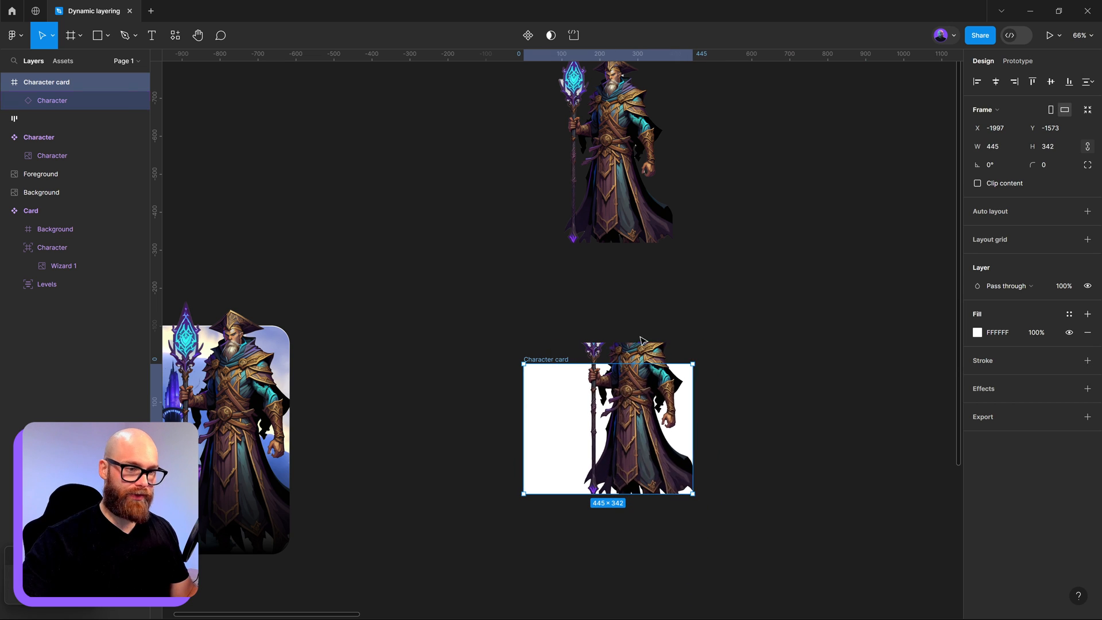
{"action": "key", "text": "ctrl+z"}
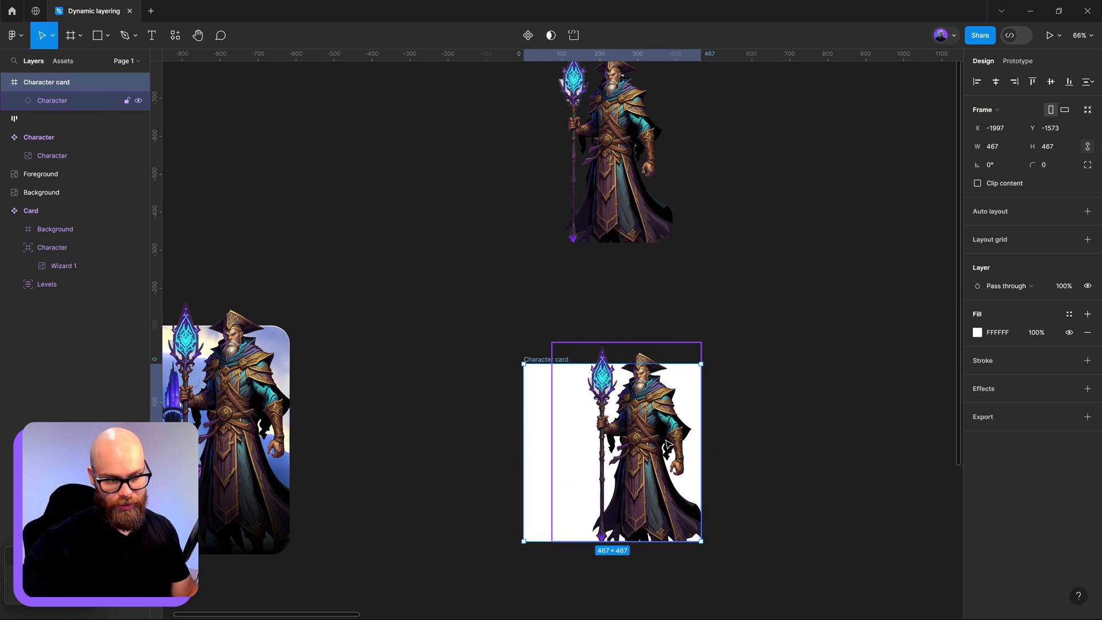
Try shortening the Character card frame to 467 × 400 to test the instance's constraints
{"action": "left_click", "coordinate": [657, 405]}
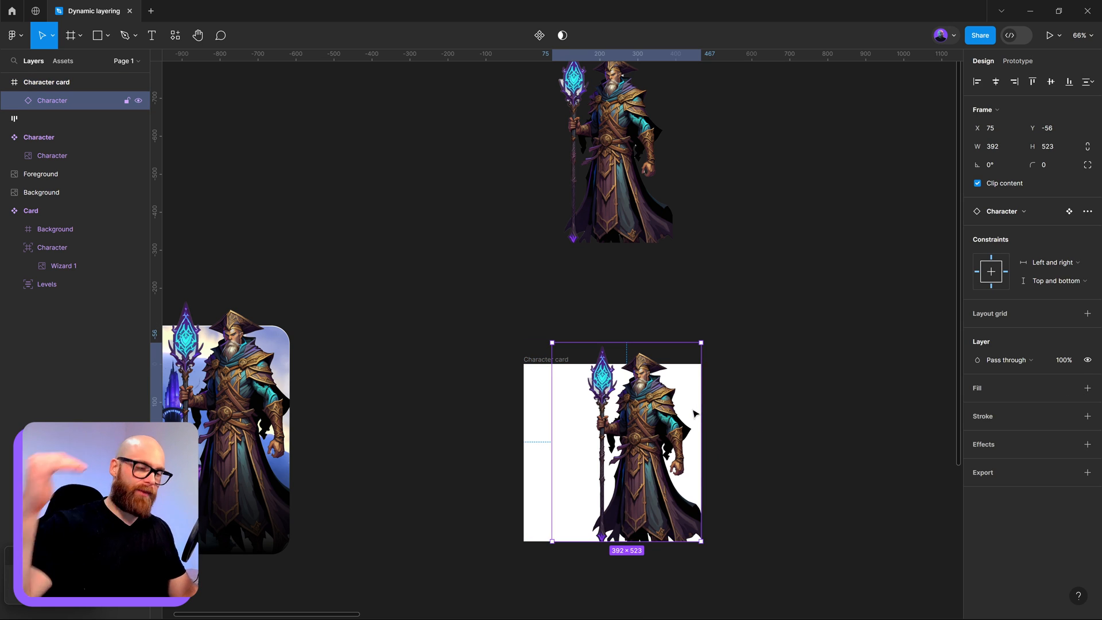
{"action": "left_click", "coordinate": [539, 371]}
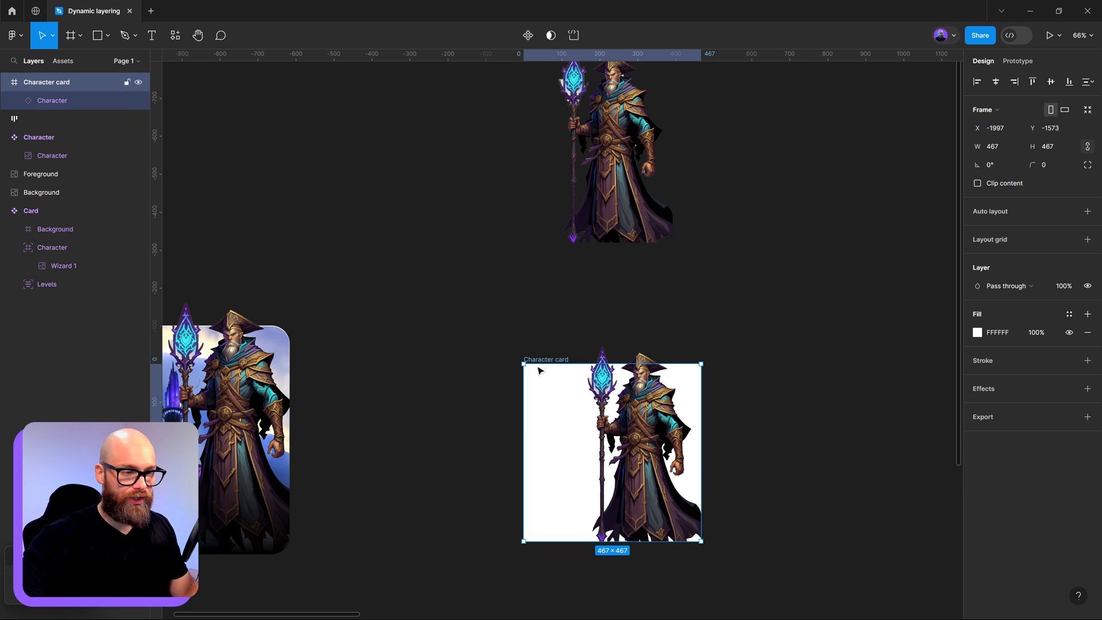
{"action": "left_click_drag", "start_coordinate": [550, 541], "coordinate": [554, 506]}
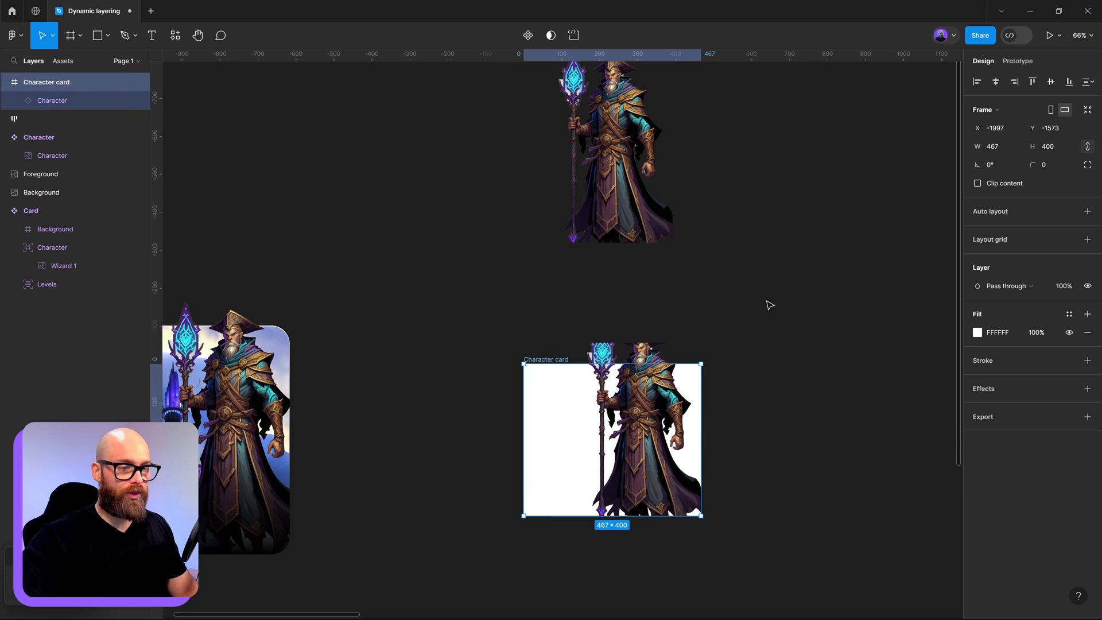
Try extending the top of the Character component to a height of 547, and undo the change
{"action": "scroll", "coordinate": [763, 351], "scroll_direction": "up", "scroll_amount": 3}
{"action": "left_click", "coordinate": [629, 172]}
{"action": "scroll", "coordinate": [665, 189], "scroll_direction": "up", "scroll_amount": 3}
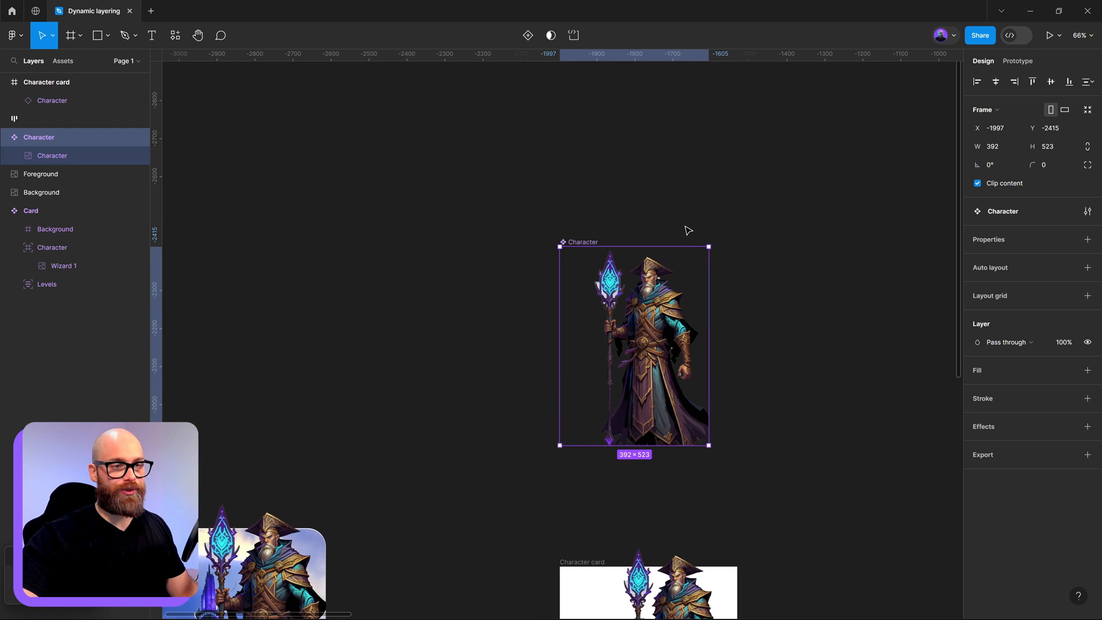
{"action": "mouse_move", "coordinate": [685, 246]}
{"action": "left_mouse_down"}
{"action": "mouse_move", "coordinate": [683, 187]}
{"action": "mouse_move", "coordinate": [685, 236]}
{"action": "left_mouse_up"}
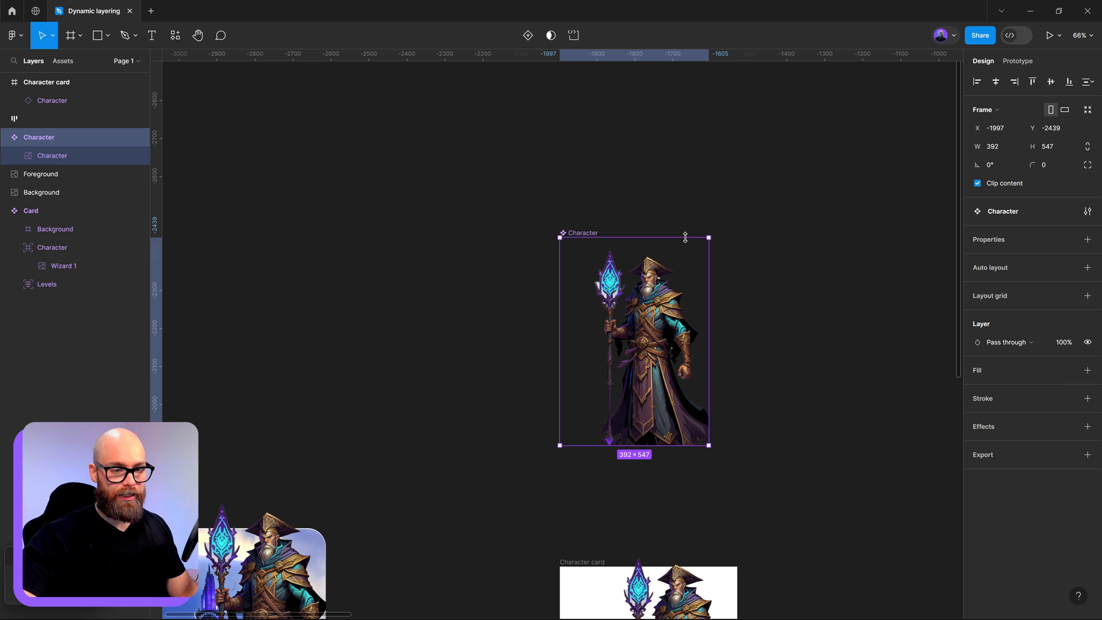
{"action": "left_click", "coordinate": [772, 448]}
{"action": "left_click_drag", "start_coordinate": [781, 458], "coordinate": [738, 352]}
{"action": "key", "text": "ctrl+z"}
{"action": "key", "text": "ctrl+z"}
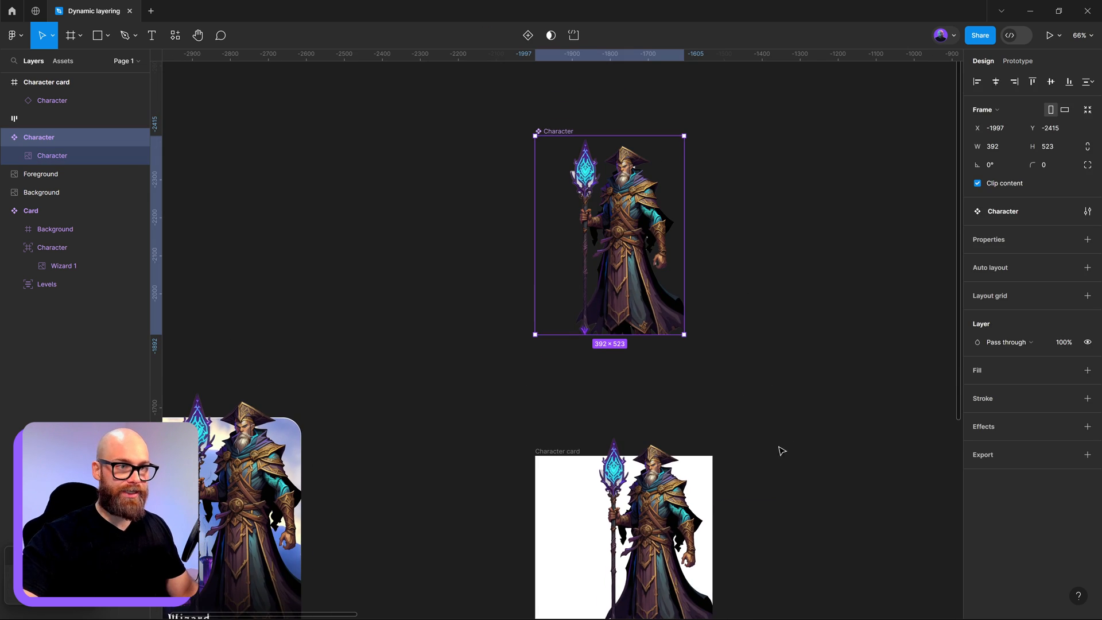
{"action": "left_click", "coordinate": [806, 535]}
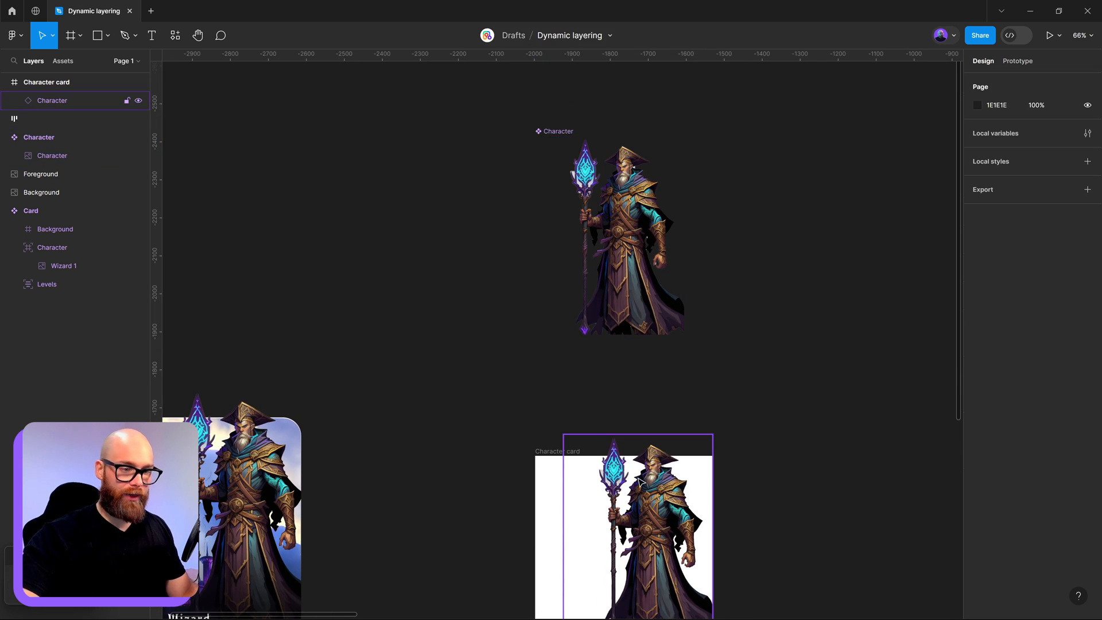
Test how the Character instance responds by resizing the right edge of the Character card frame, ending at its 467 × 467 size
{"action": "left_click", "coordinate": [656, 455]}
{"action": "scroll", "coordinate": [485, 348], "scroll_direction": "down", "scroll_amount": 5}
{"action": "scroll", "coordinate": [485, 348], "scroll_direction": "right", "scroll_amount": 2}
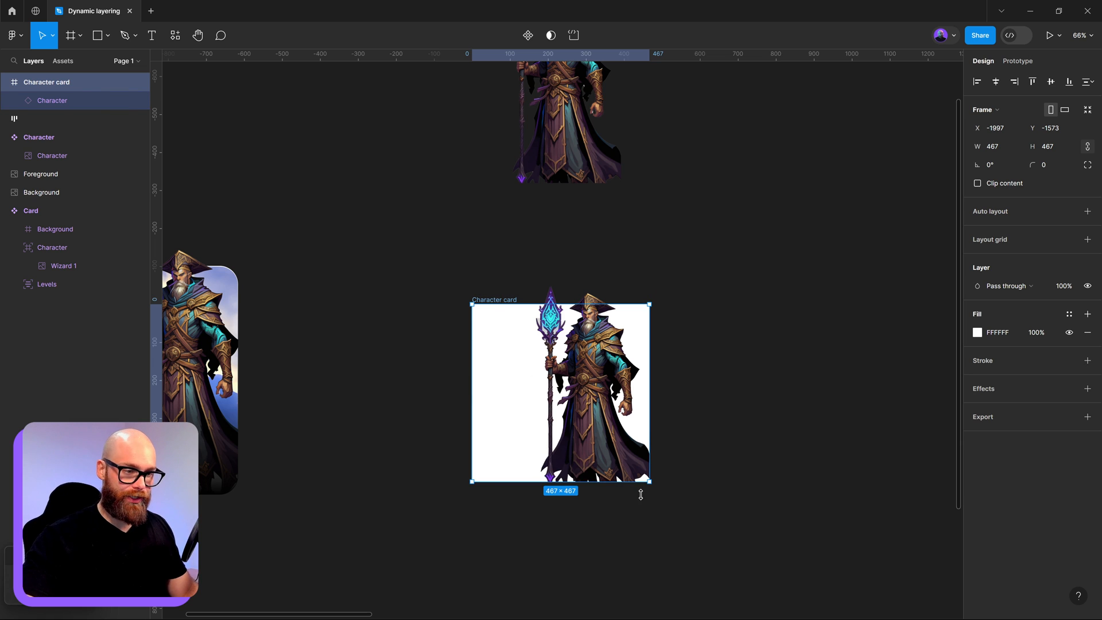
{"action": "mouse_move", "coordinate": [650, 428]}
{"action": "left_mouse_down"}
{"action": "mouse_move", "coordinate": [605, 426]}
{"action": "mouse_move", "coordinate": [713, 438]}
{"action": "mouse_move", "coordinate": [649, 428]}
{"action": "left_mouse_up"}
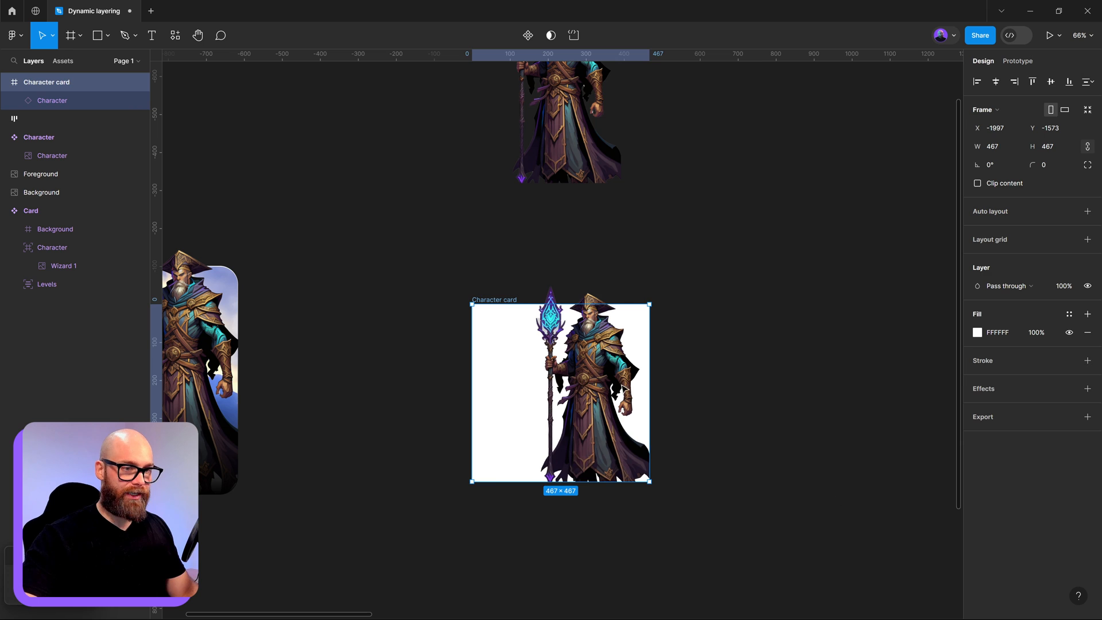
Stretch the Character instance's left side to meet the left edge of the Character card frame
{"action": "left_click", "coordinate": [648, 428]}
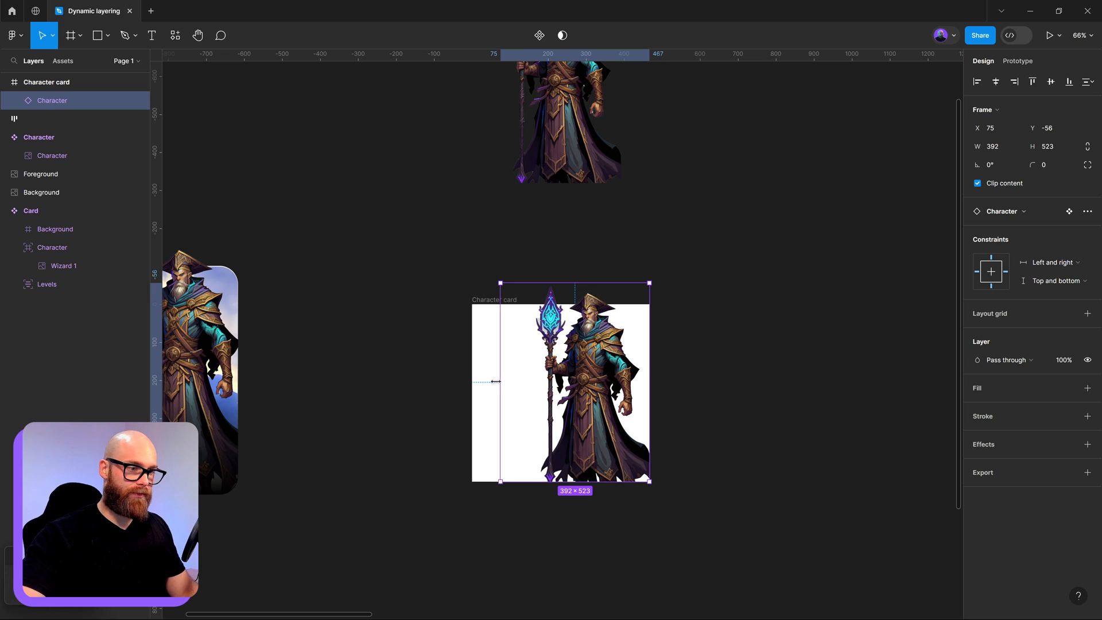
{"action": "left_click_drag", "start_coordinate": [496, 381], "coordinate": [471, 381]}
{"action": "key", "text": "Escape"}
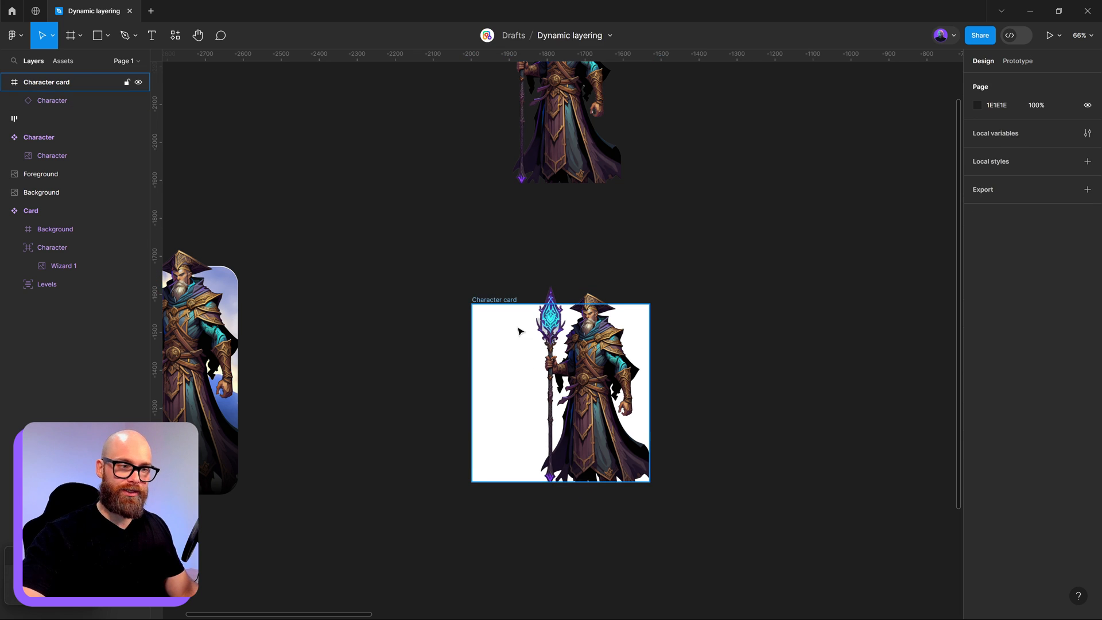
Narrow the Character card frame to 327 × 467 to test the instance's constraints, undoing the additional resizes
{"action": "left_click", "coordinate": [518, 331]}
{"action": "left_click_drag", "start_coordinate": [650, 376], "coordinate": [597, 369]}
{"action": "left_click_drag", "start_coordinate": [597, 484], "coordinate": [597, 475]}
{"action": "key", "text": "ctrl+z"}
{"action": "left_click_drag", "start_coordinate": [597, 417], "coordinate": [642, 416]}
{"action": "key", "text": "ctrl+z"}
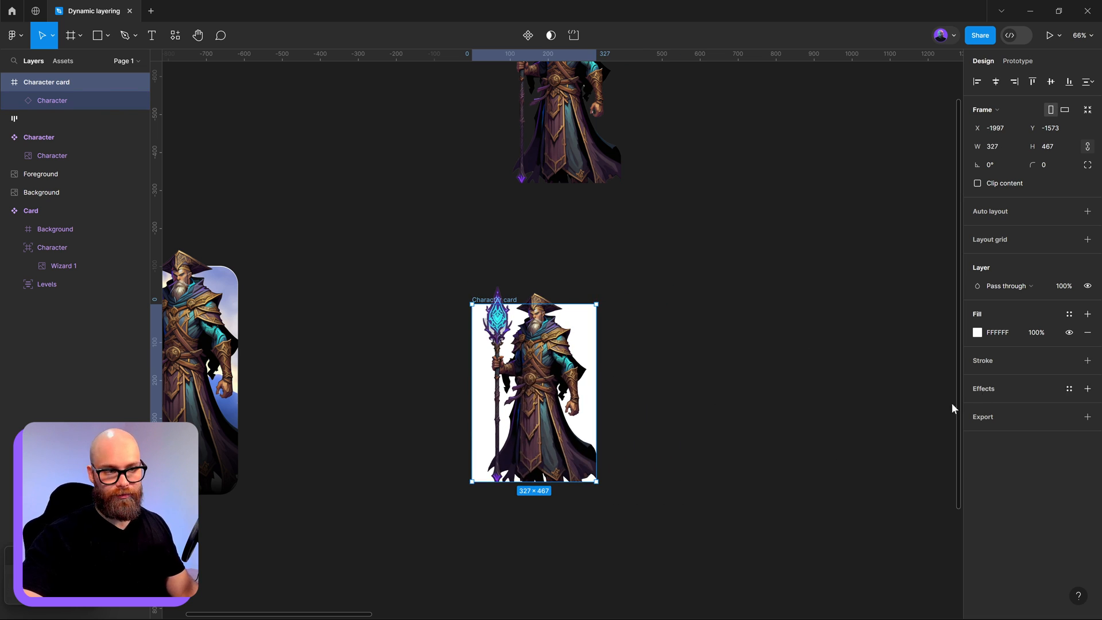
Resize the finished Card component to demonstrate how its wizard character responds, and undo the resize
{"action": "left_click_drag", "start_coordinate": [423, 416], "coordinate": [826, 381]}
{"action": "left_click", "coordinate": [636, 312]}
{"action": "left_click", "coordinate": [681, 362]}
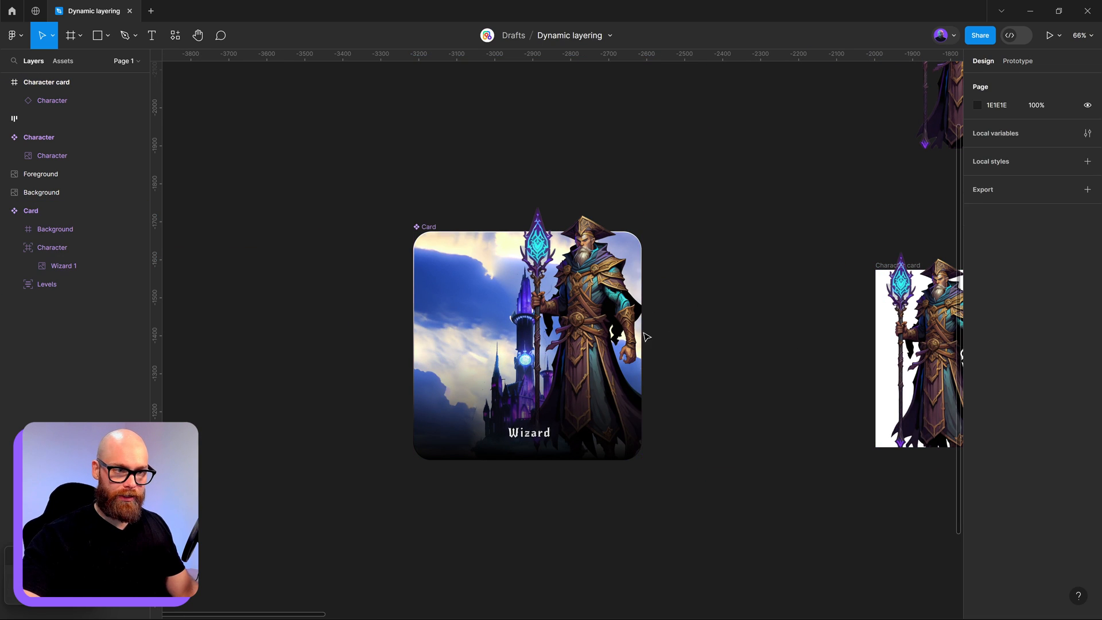
{"action": "left_click", "coordinate": [637, 345]}
{"action": "left_click_drag", "start_coordinate": [642, 459], "coordinate": [653, 377]}
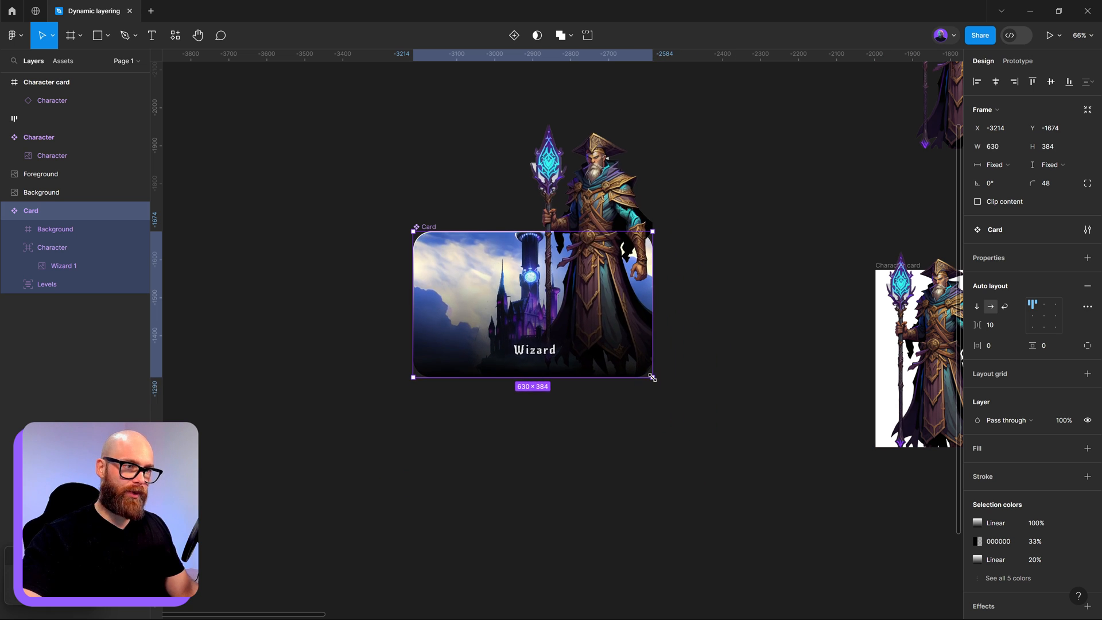
{"action": "left_click_drag", "start_coordinate": [683, 424], "coordinate": [705, 477]}
{"action": "key", "text": "ctrl+z"}
{"action": "left_click_drag", "start_coordinate": [791, 442], "coordinate": [669, 453]}
{"action": "left_click", "coordinate": [675, 447]}
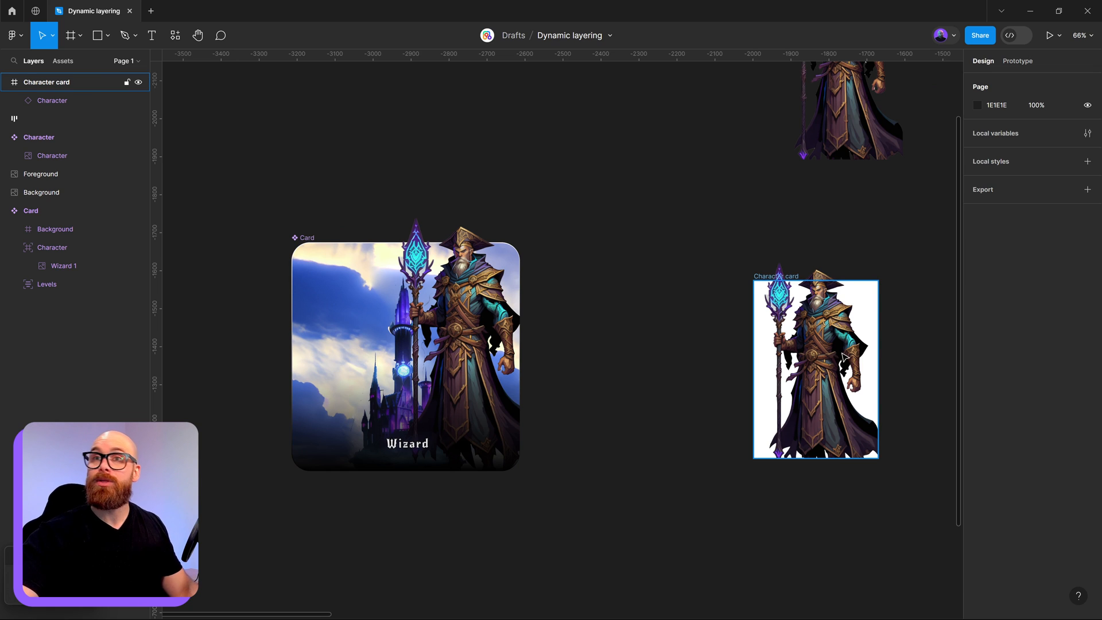
Set the vertical constraint of the Character instance inside the Character card to Bottom
{"action": "left_click_drag", "start_coordinate": [837, 361], "coordinate": [590, 281]}
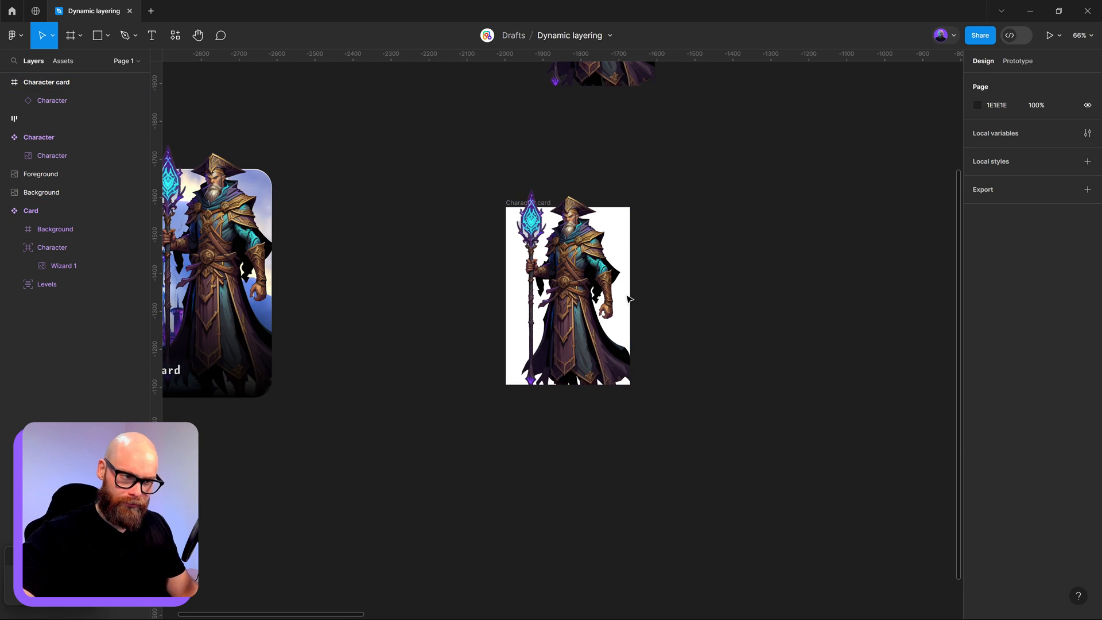
{"action": "left_click", "coordinate": [629, 327]}
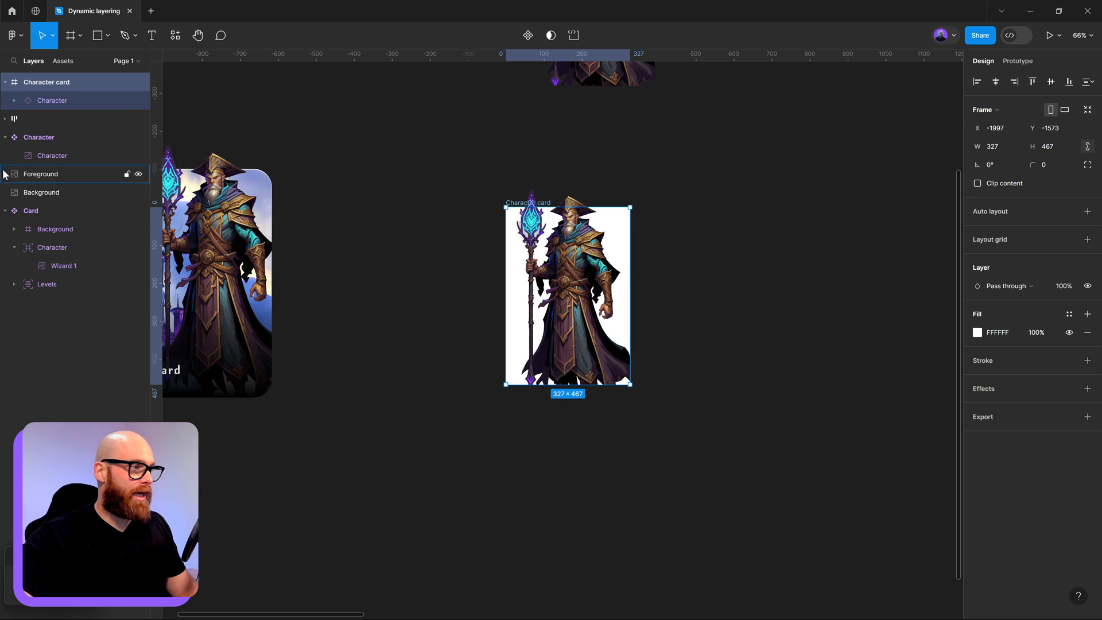
{"action": "left_click", "coordinate": [66, 100]}
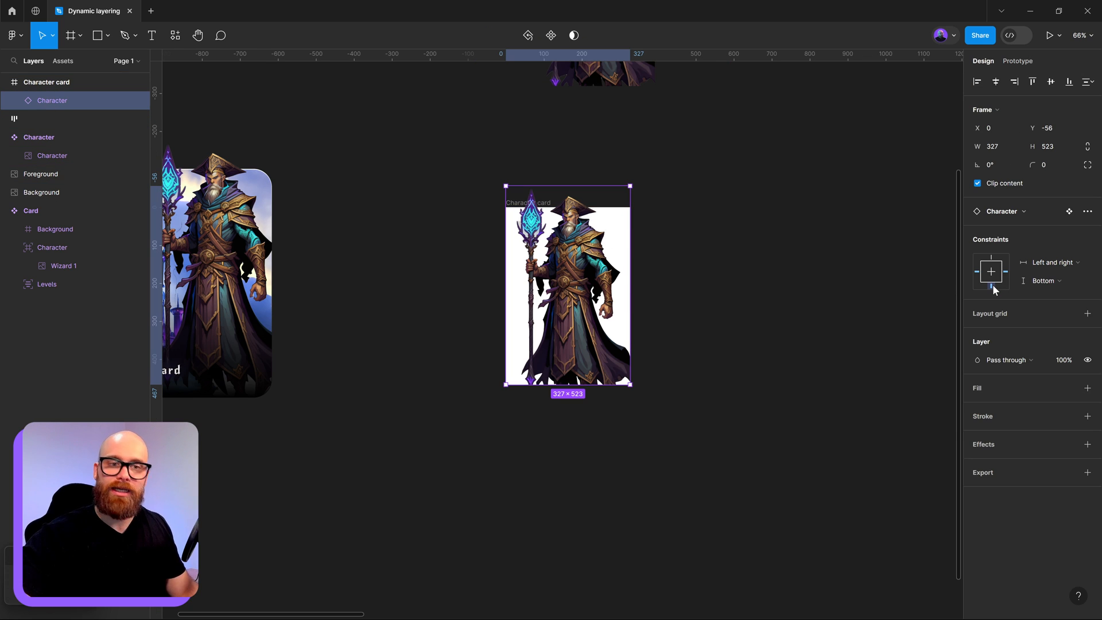
{"action": "left_click", "coordinate": [792, 281]}
Test the constraint by enlarging the Character card frame, undo the resize, and nudge the frame to X -2006, Y -1584
{"action": "left_click", "coordinate": [508, 203]}
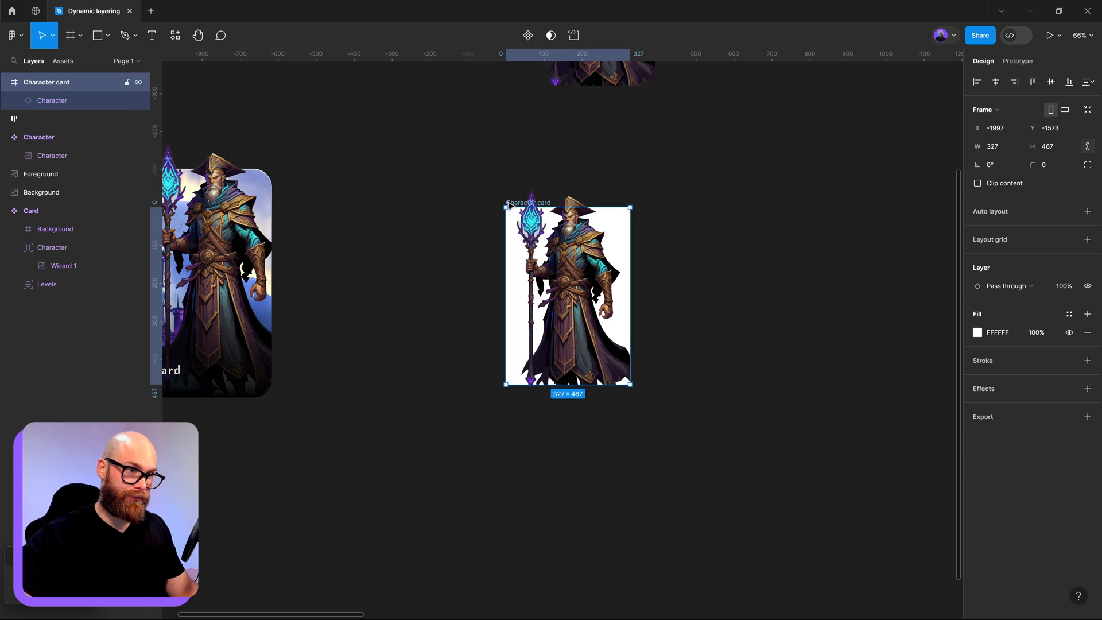
{"action": "left_click_drag", "start_coordinate": [630, 384], "coordinate": [753, 425]}
{"action": "key", "text": "ctrl+z"}
{"action": "left_click_drag", "start_coordinate": [548, 221], "coordinate": [544, 216]}
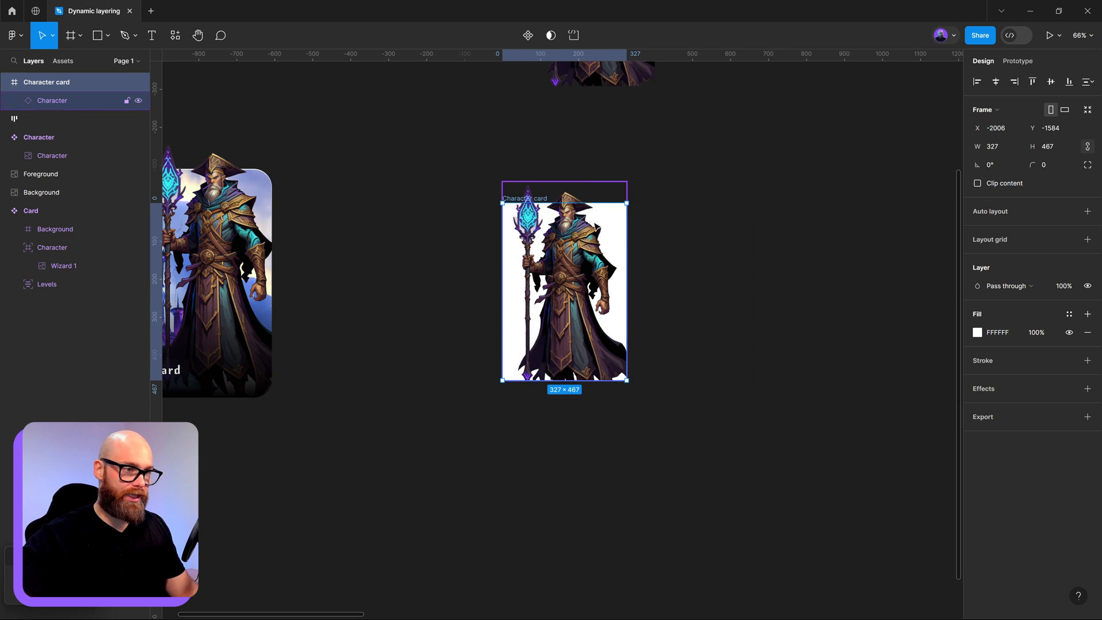
Try extending the top edge of the Character instance upward, and undo the change
{"action": "left_click", "coordinate": [579, 195]}
{"action": "mouse_move", "coordinate": [577, 182]}
{"action": "left_mouse_down"}
{"action": "mouse_move", "coordinate": [579, 211]}
{"action": "mouse_move", "coordinate": [579, 167]}
{"action": "left_mouse_up"}
{"action": "key", "text": "ctrl+z"}
{"action": "left_click", "coordinate": [706, 416]}
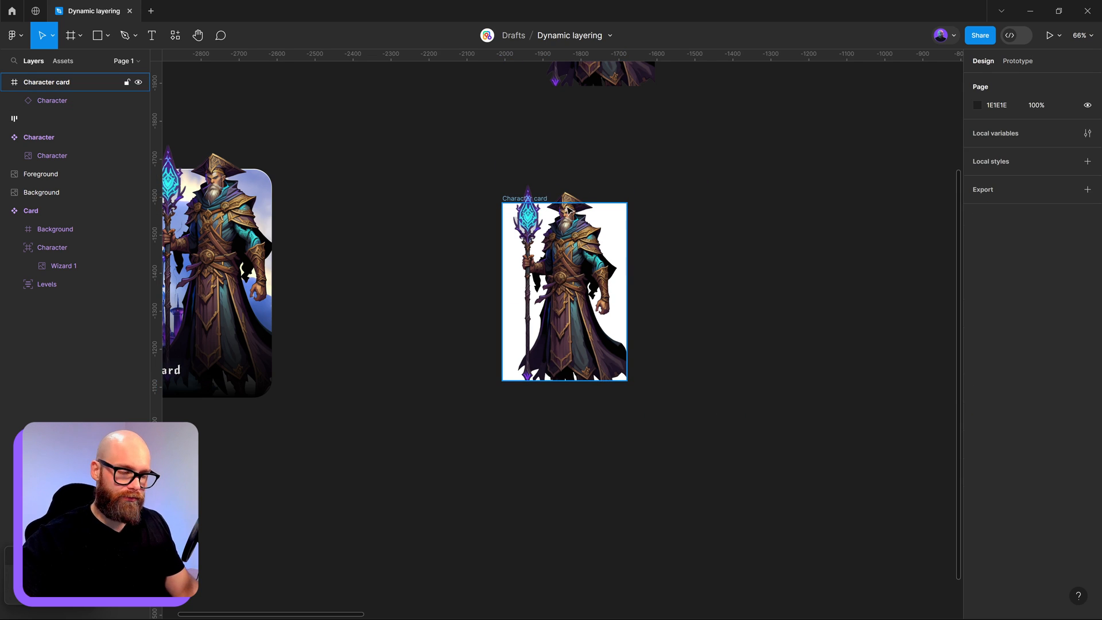
Widen the Character card frame to 442 × 467, testing how the Character instance follows the resize
{"action": "left_click", "coordinate": [506, 199]}
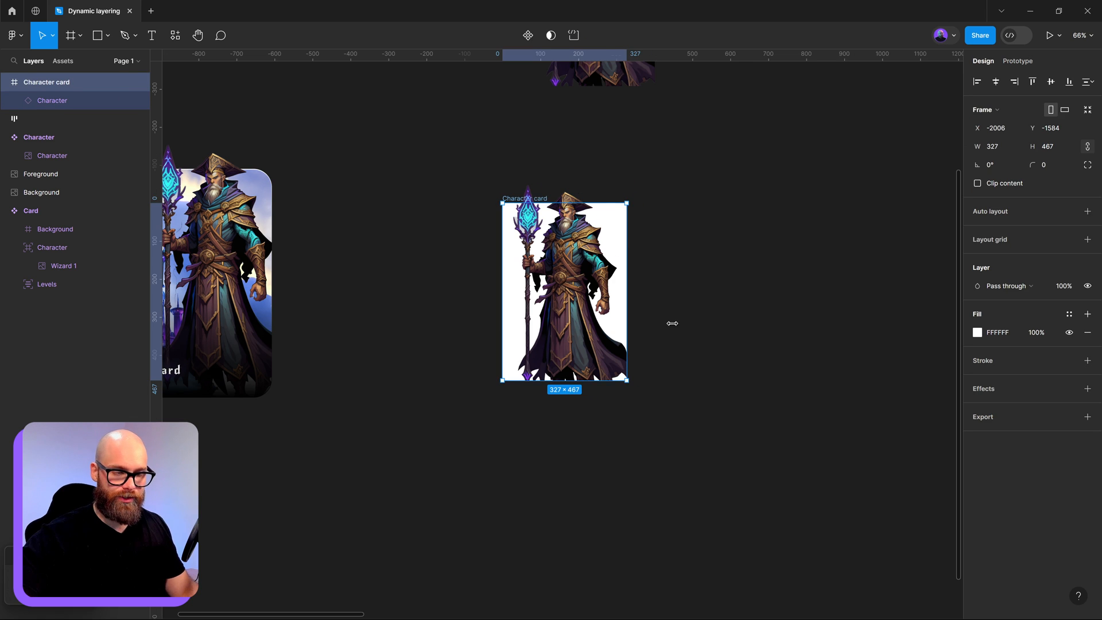
{"action": "mouse_move", "coordinate": [672, 323]}
{"action": "left_mouse_down"}
{"action": "mouse_move", "coordinate": [750, 321]}
{"action": "mouse_move", "coordinate": [671, 323]}
{"action": "left_mouse_up"}
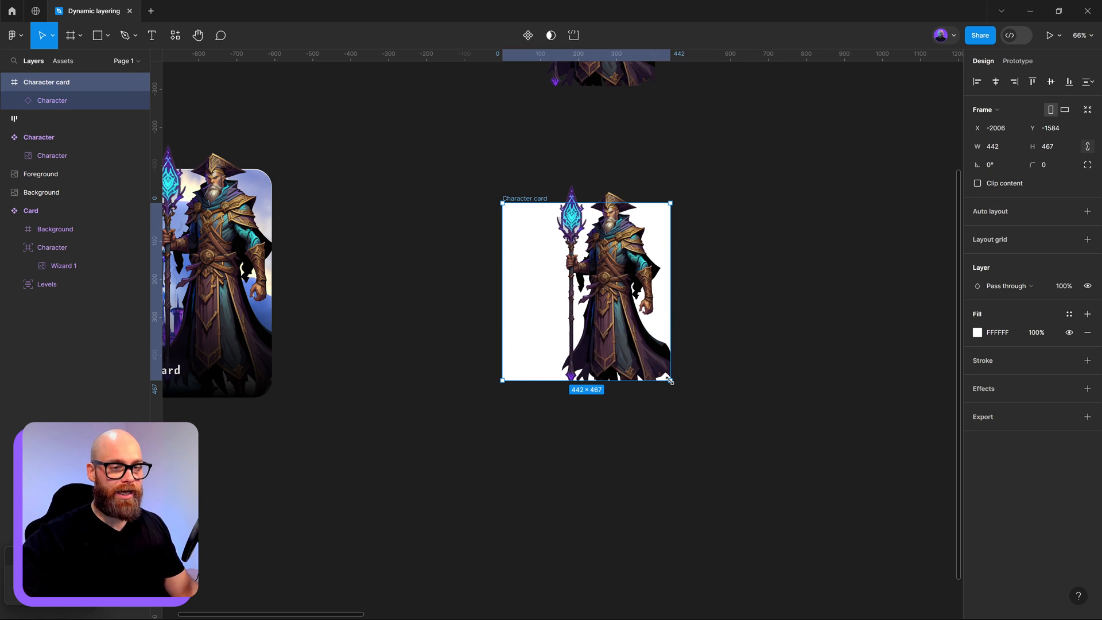
{"action": "mouse_move", "coordinate": [670, 380]}
{"action": "left_mouse_down"}
{"action": "mouse_move", "coordinate": [597, 288]}
{"action": "mouse_move", "coordinate": [771, 489]}
{"action": "mouse_move", "coordinate": [691, 251]}
{"action": "mouse_move", "coordinate": [709, 353]}
{"action": "mouse_move", "coordinate": [670, 380]}
{"action": "left_mouse_up"}
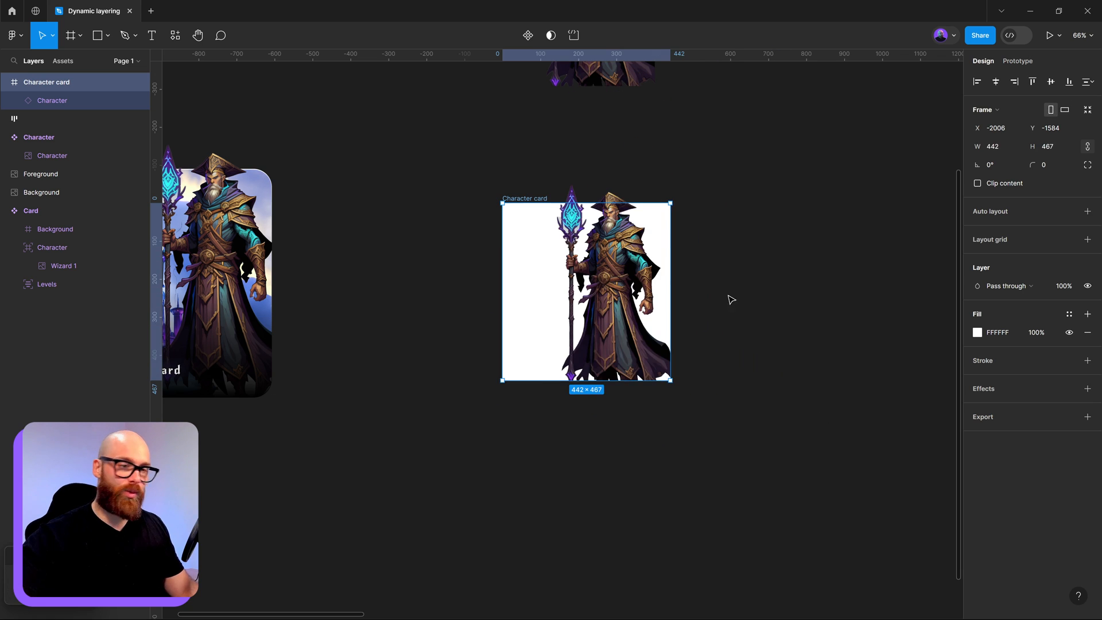
{"action": "left_click", "coordinate": [876, 335]}
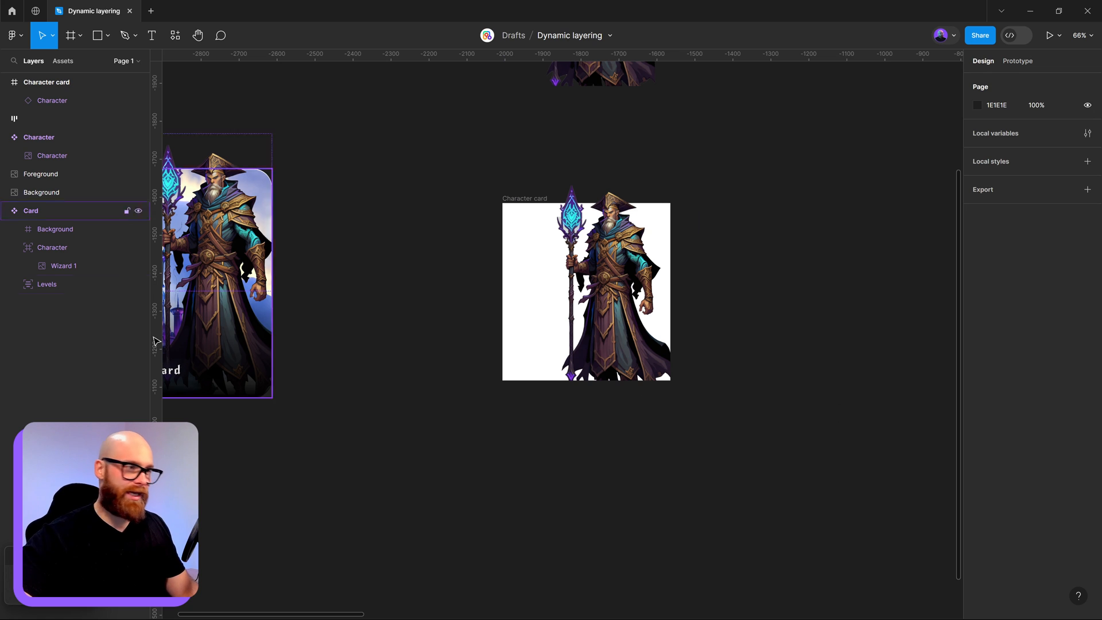
Wrap the cloudy sky Background image in its own frame
{"action": "scroll", "coordinate": [755, 418], "scroll_direction": "left", "scroll_amount": 5}
{"action": "scroll", "coordinate": [755, 418], "scroll_direction": "up", "scroll_amount": 1}
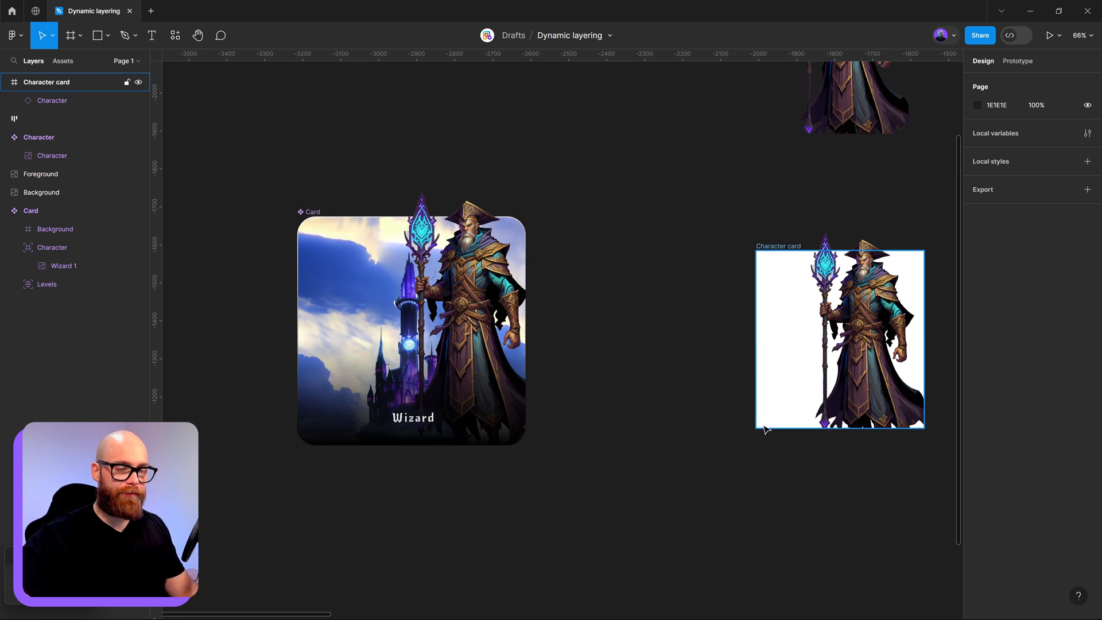
{"action": "scroll", "coordinate": [764, 429], "scroll_direction": "down", "scroll_amount": 5}
{"action": "left_click_drag", "start_coordinate": [789, 388], "coordinate": [491, 316]}
{"action": "scroll", "coordinate": [491, 317], "scroll_direction": "right", "scroll_amount": 2}
{"action": "left_click", "coordinate": [648, 353]}
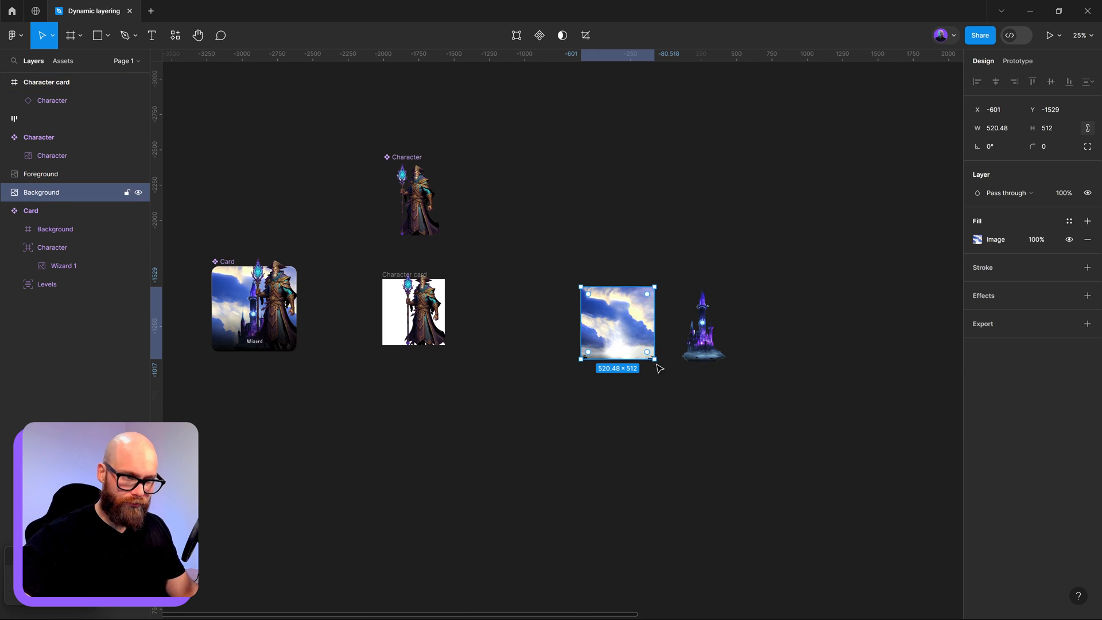
{"action": "right_click", "coordinate": [629, 322]}
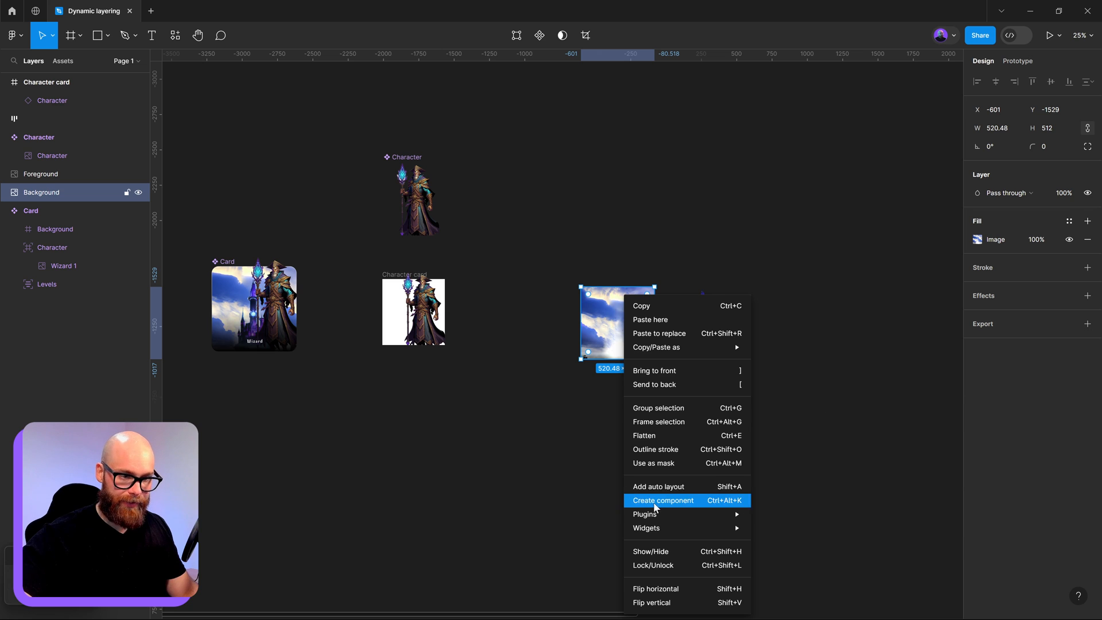
{"action": "left_click", "coordinate": [660, 421]}
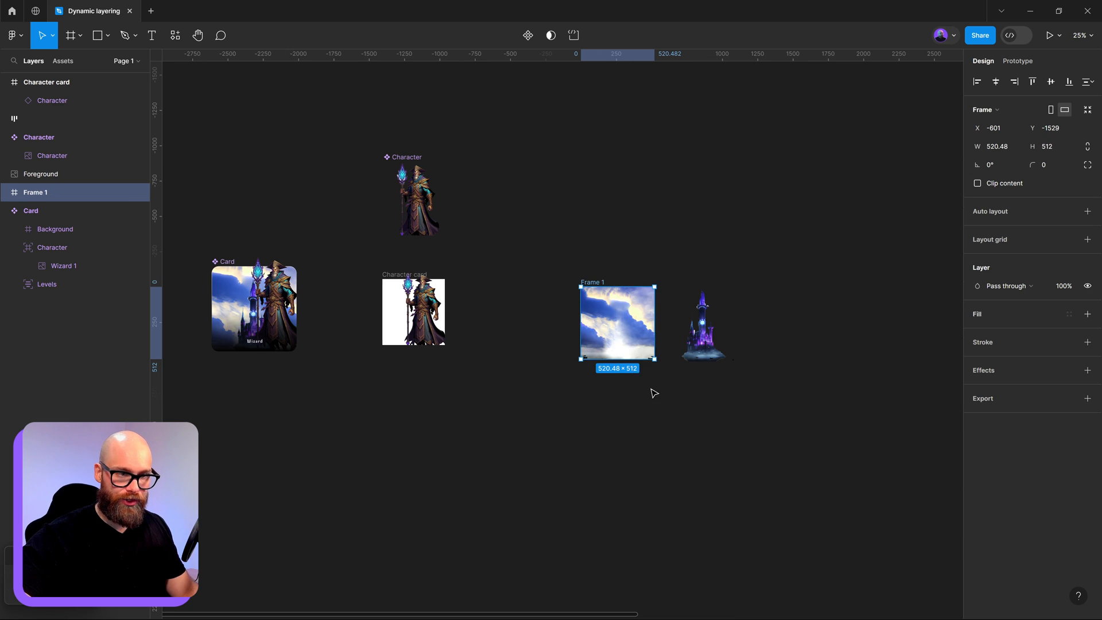
Rename the new frame around the sky image as Background
{"action": "scroll", "coordinate": [592, 310], "scroll_direction": "up", "scroll_amount": 3}
{"action": "double_click", "coordinate": [591, 258]}
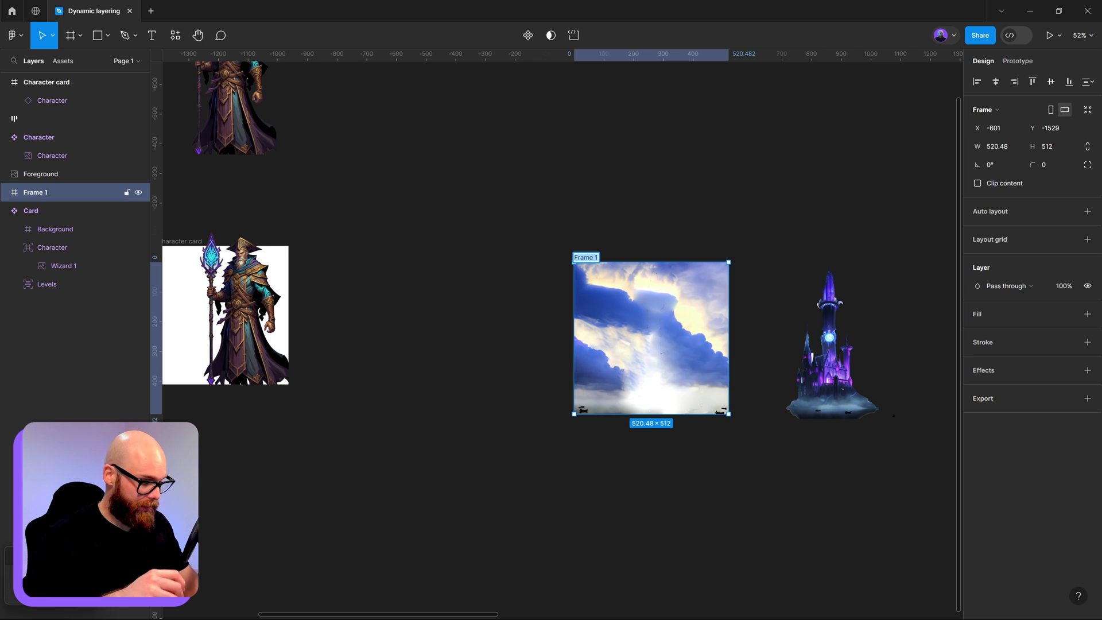
{"action": "type", "text": "Back"}
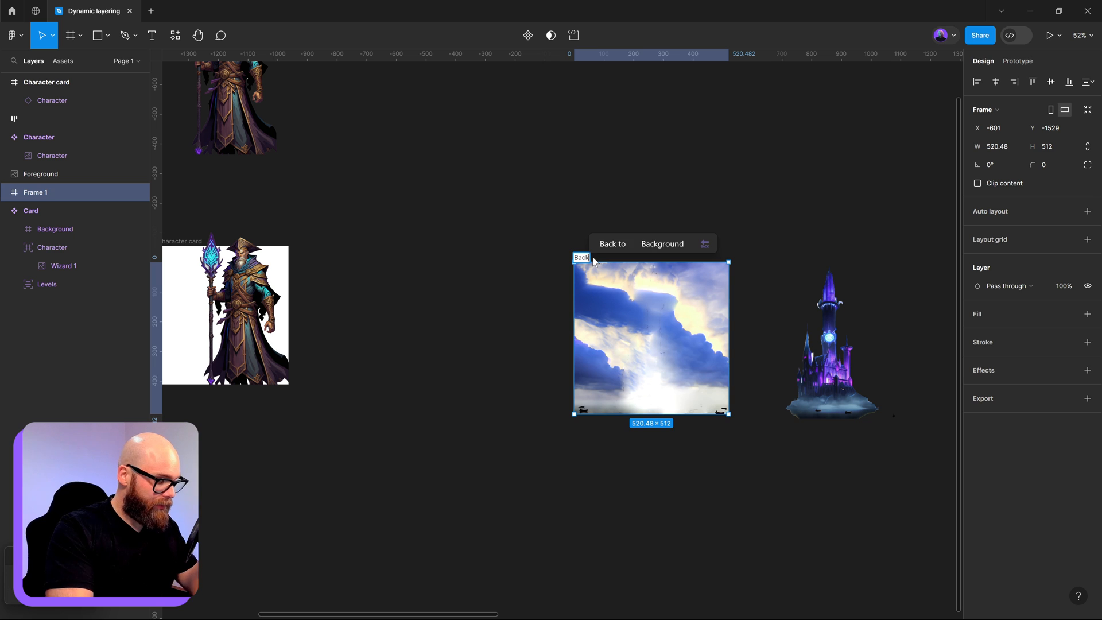
{"action": "type", "text": "ground"}
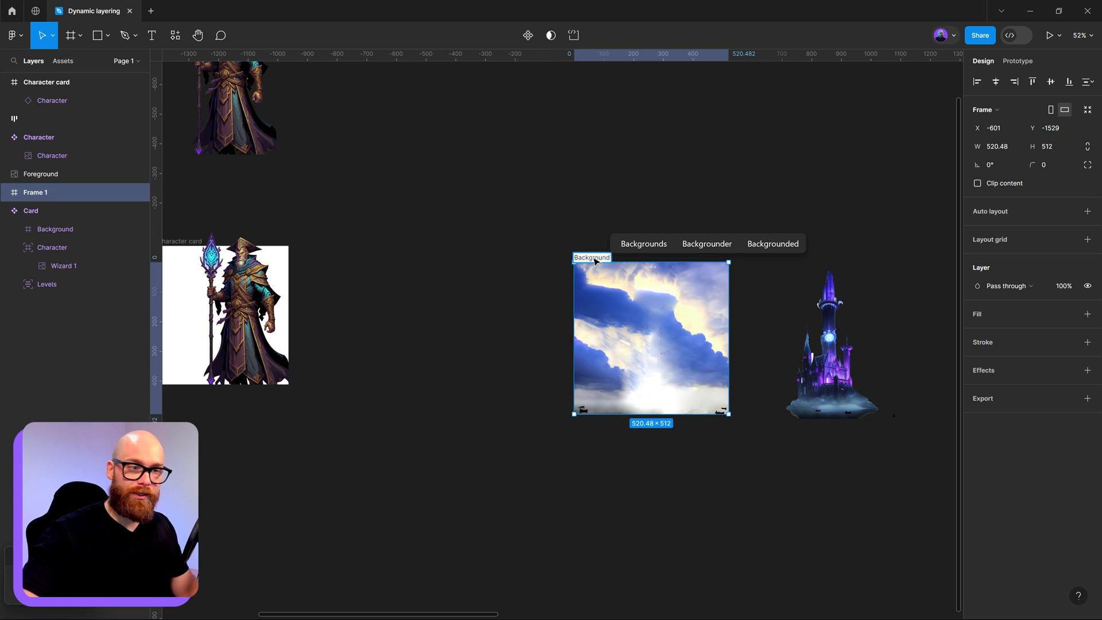
{"action": "left_click", "coordinate": [514, 250]}
Move the castle Foreground image into the Background frame over the sky, at X 0, Y 0
{"action": "left_click", "coordinate": [844, 385]}
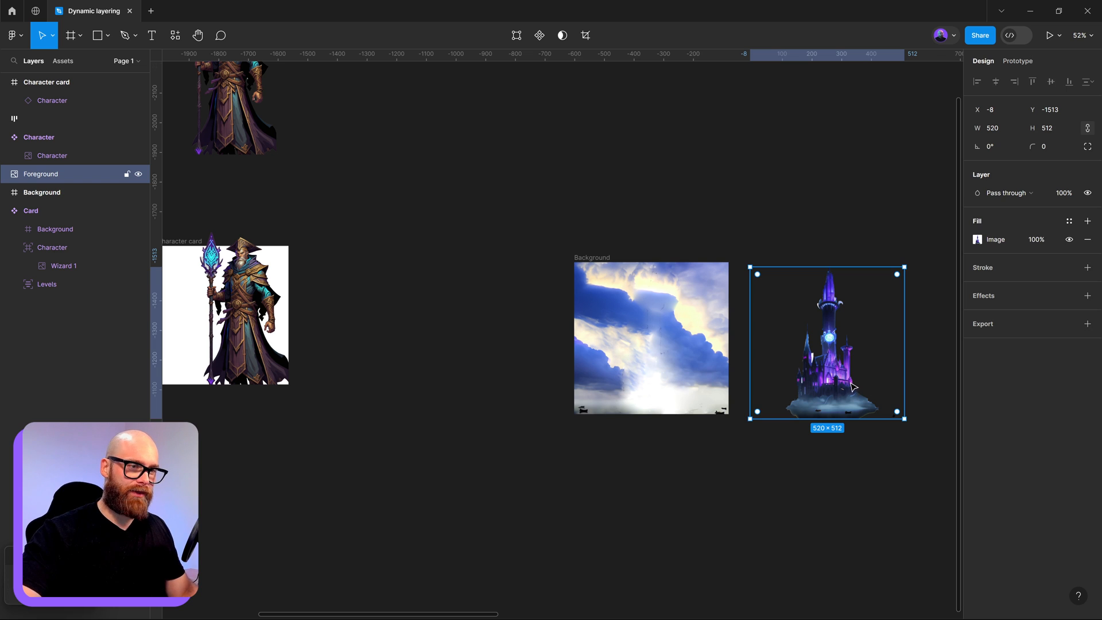
{"action": "left_click_drag", "start_coordinate": [853, 386], "coordinate": [666, 378]}
{"action": "key", "text": "Escape"}
{"action": "left_click", "coordinate": [664, 373]}
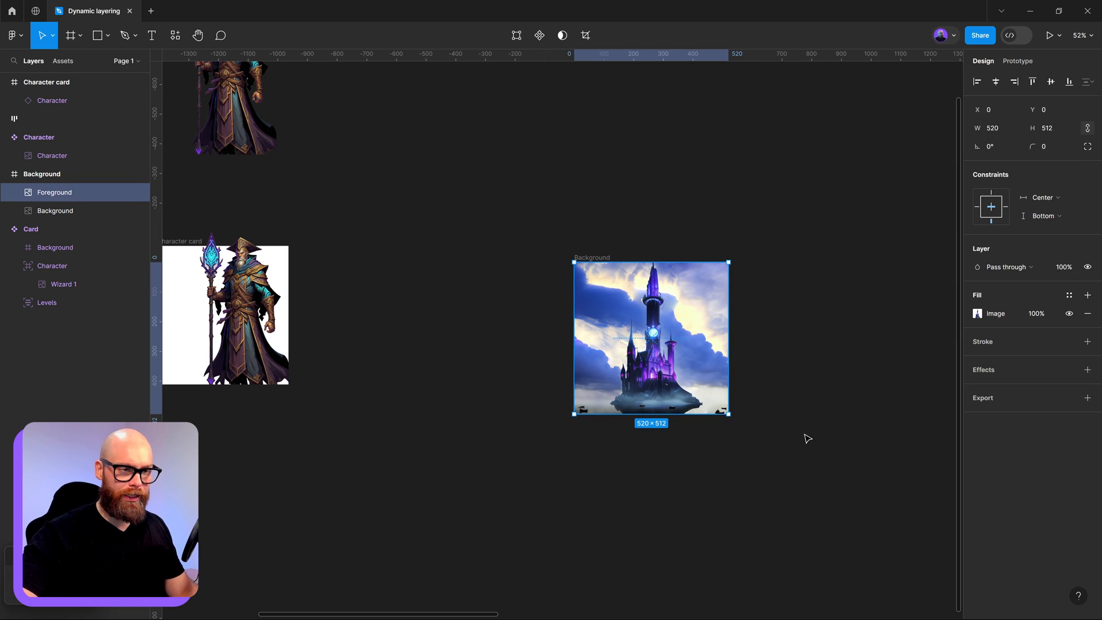
Set the vertical constraint of the sky image inside the Background frame to Scale
{"action": "left_click", "coordinate": [805, 437]}
{"action": "left_click", "coordinate": [581, 257]}
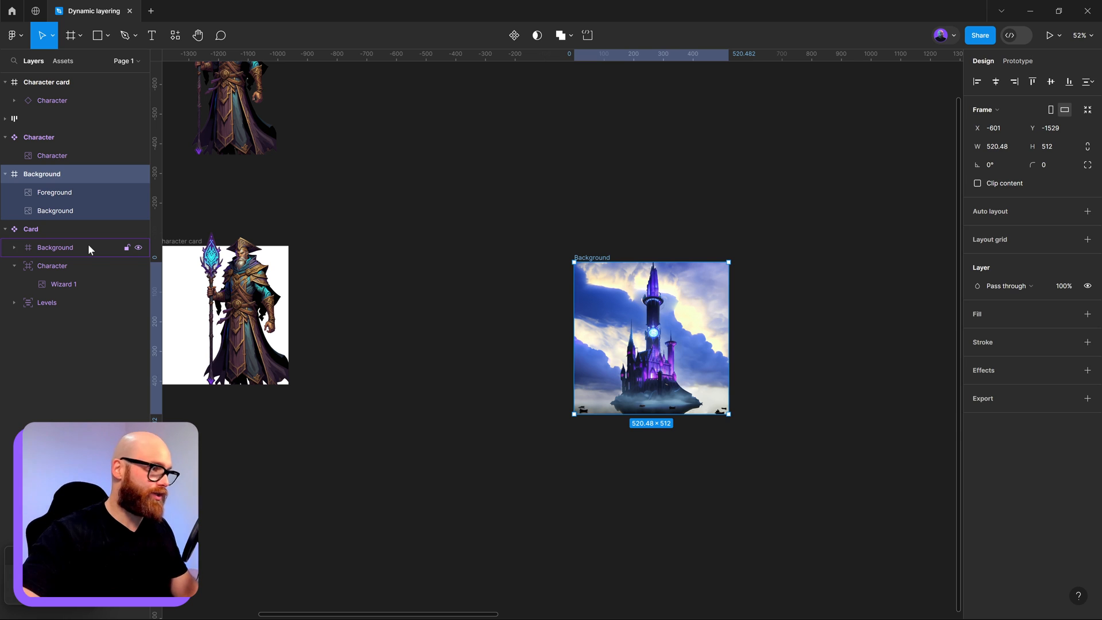
{"action": "left_click", "coordinate": [51, 209]}
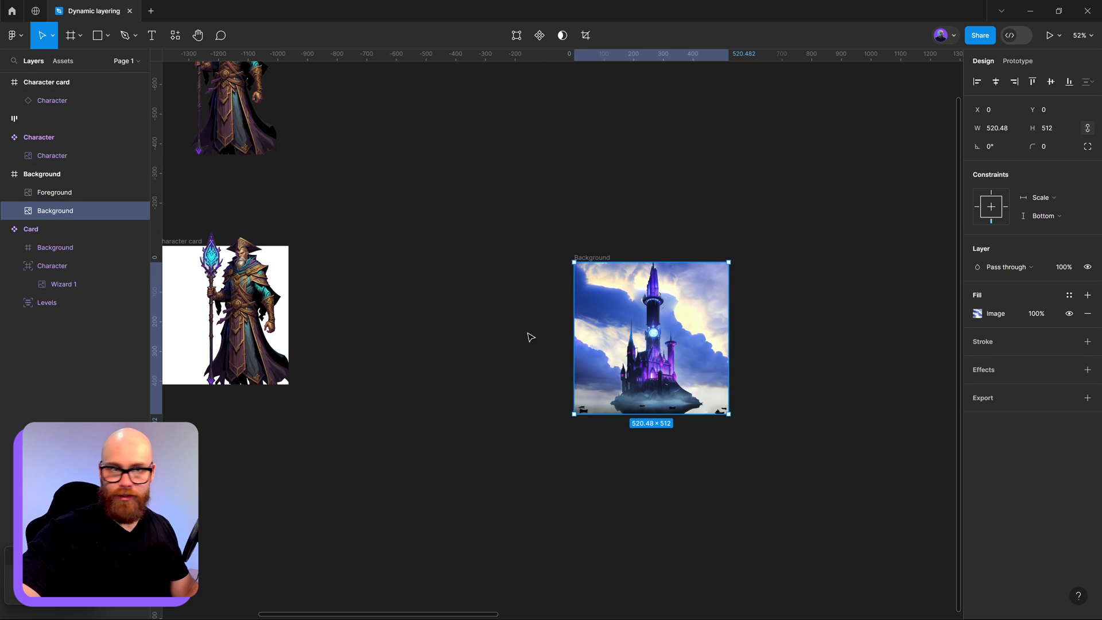
{"action": "left_click", "coordinate": [1058, 215]}
{"action": "left_click", "coordinate": [1045, 254]}
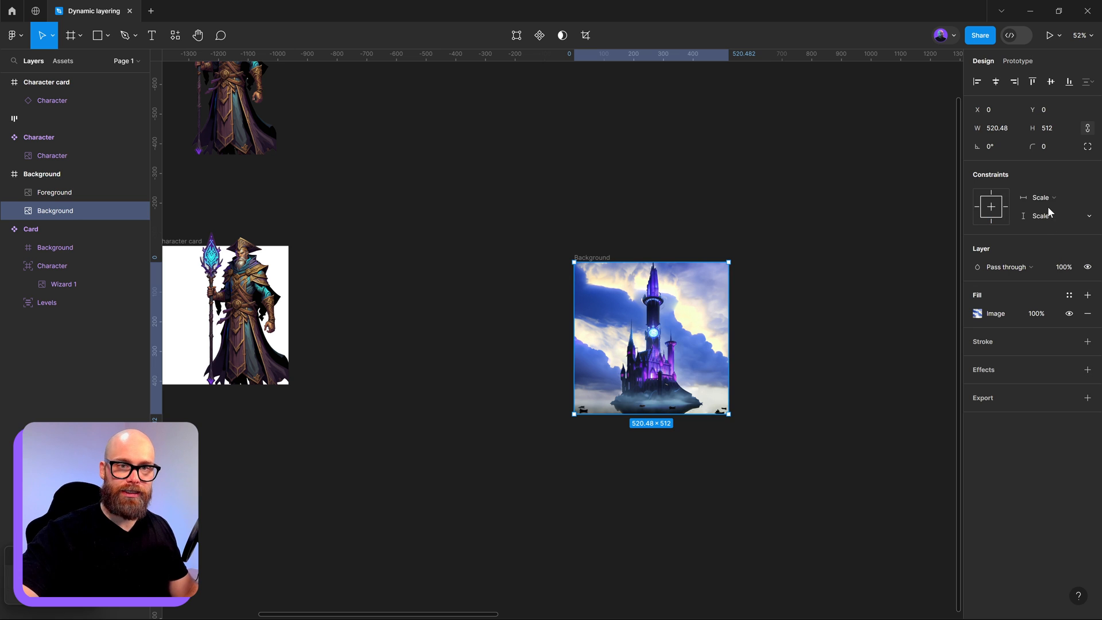
Test the image constraints by resizing the Background frame from its corners, and undo the resizing
{"action": "left_click", "coordinate": [808, 299]}
{"action": "left_click", "coordinate": [588, 258]}
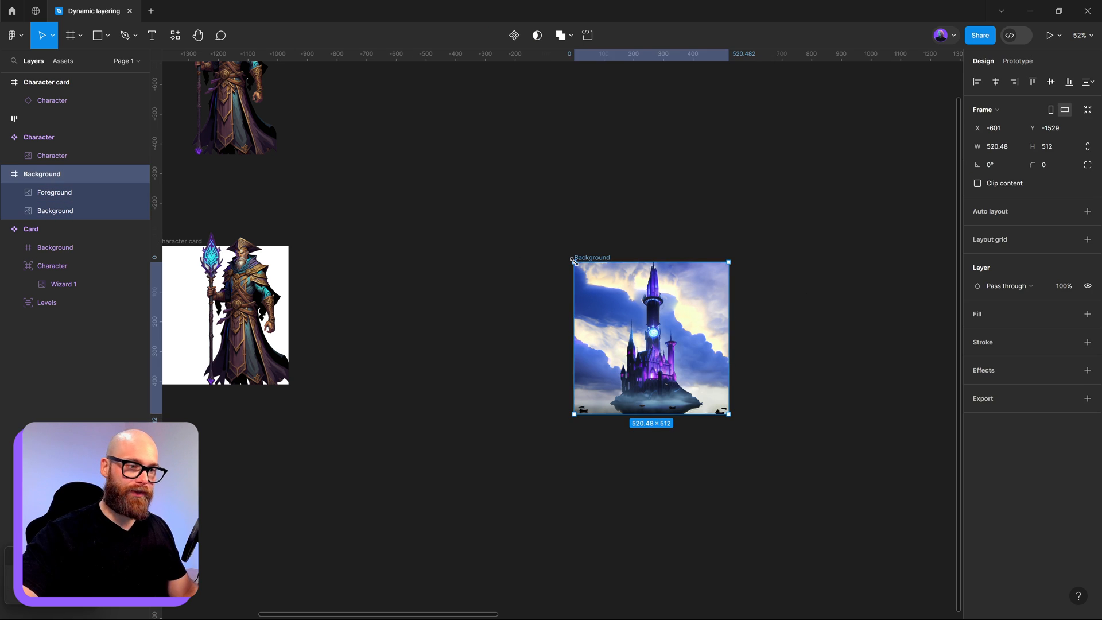
{"action": "left_click_drag", "start_coordinate": [574, 261], "coordinate": [598, 271]}
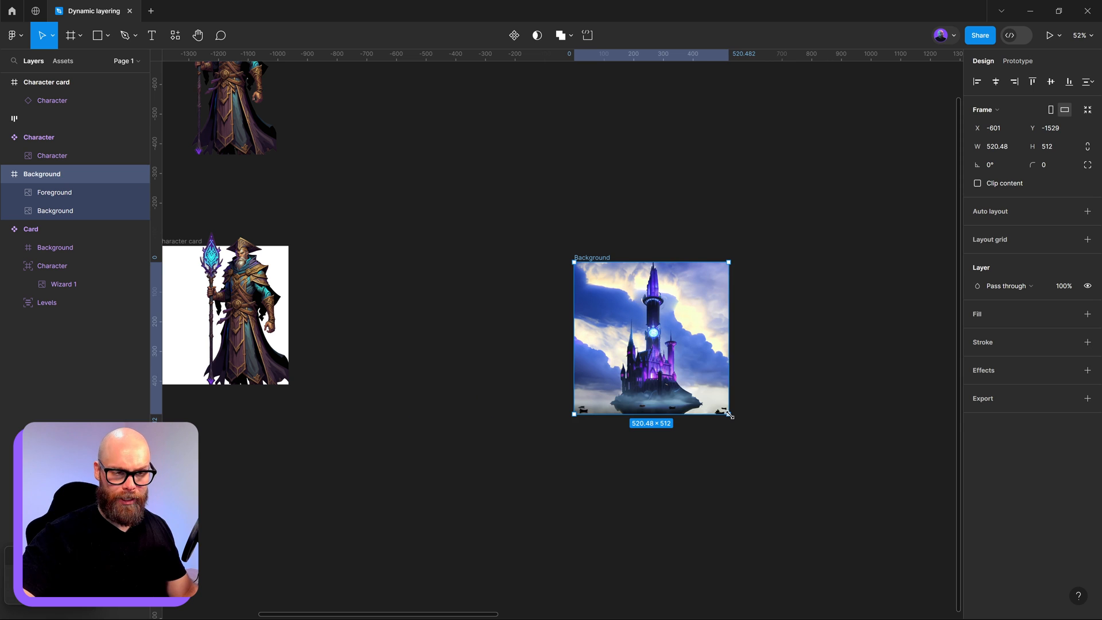
{"action": "mouse_move", "coordinate": [730, 415]}
{"action": "left_mouse_down"}
{"action": "mouse_move", "coordinate": [854, 536]}
{"action": "mouse_move", "coordinate": [738, 430]}
{"action": "mouse_move", "coordinate": [728, 414]}
{"action": "mouse_move", "coordinate": [834, 516]}
{"action": "mouse_move", "coordinate": [726, 402]}
{"action": "mouse_move", "coordinate": [866, 548]}
{"action": "mouse_move", "coordinate": [739, 424]}
{"action": "left_mouse_up"}
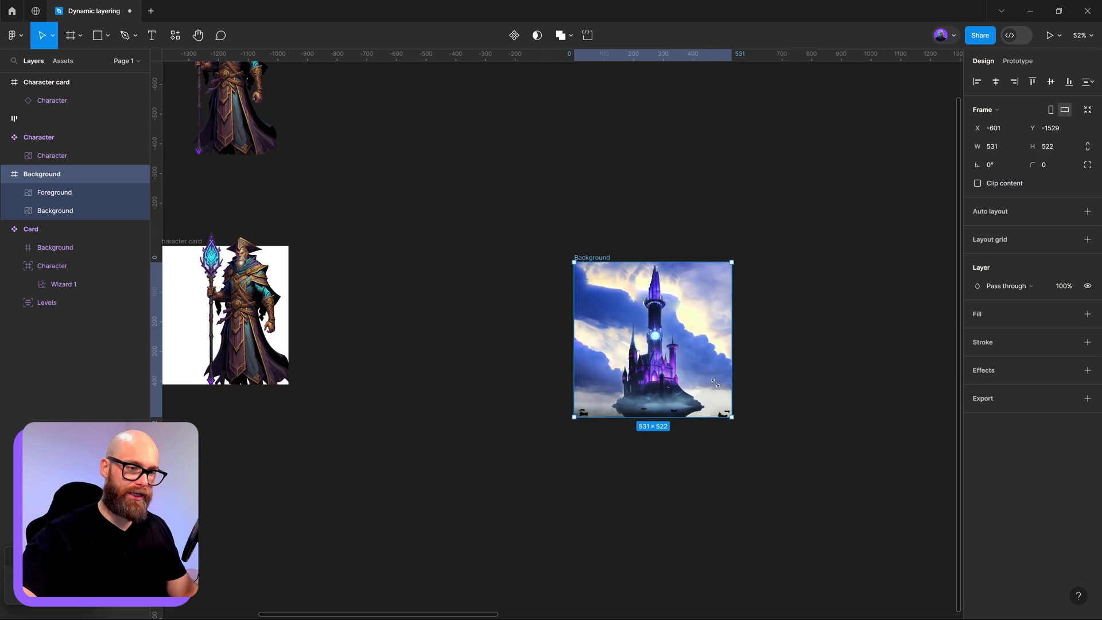
{"action": "left_click_drag", "start_coordinate": [715, 383], "coordinate": [829, 484]}
{"action": "key", "text": "ctrl+z"}
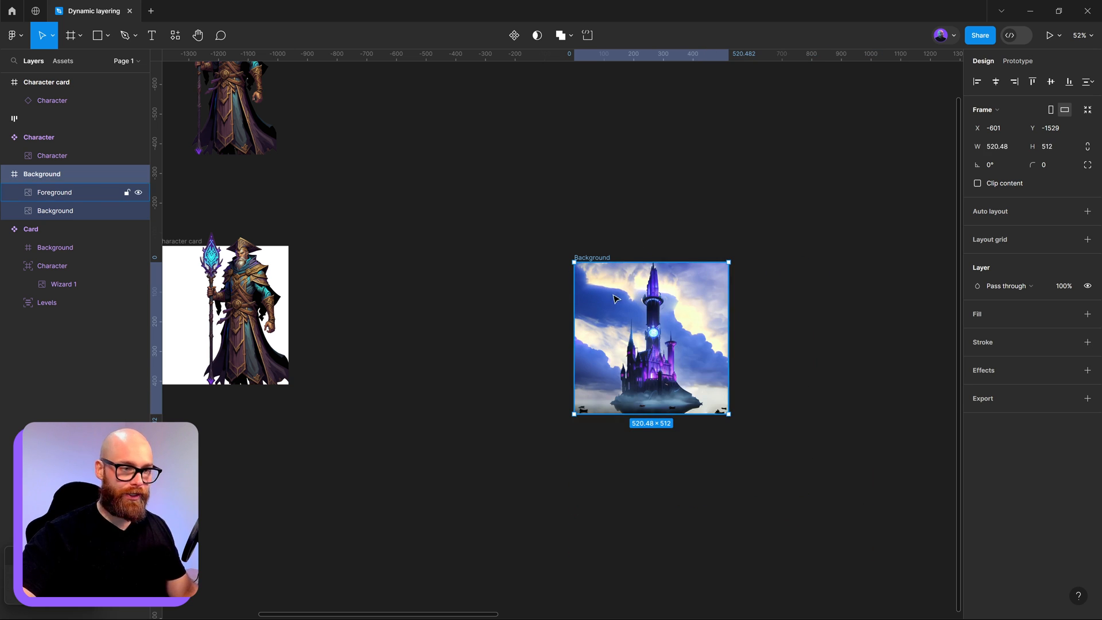
Review the layers of the Background frame and set the sky image's vertical constraint to Bottom
{"action": "left_click", "coordinate": [660, 356]}
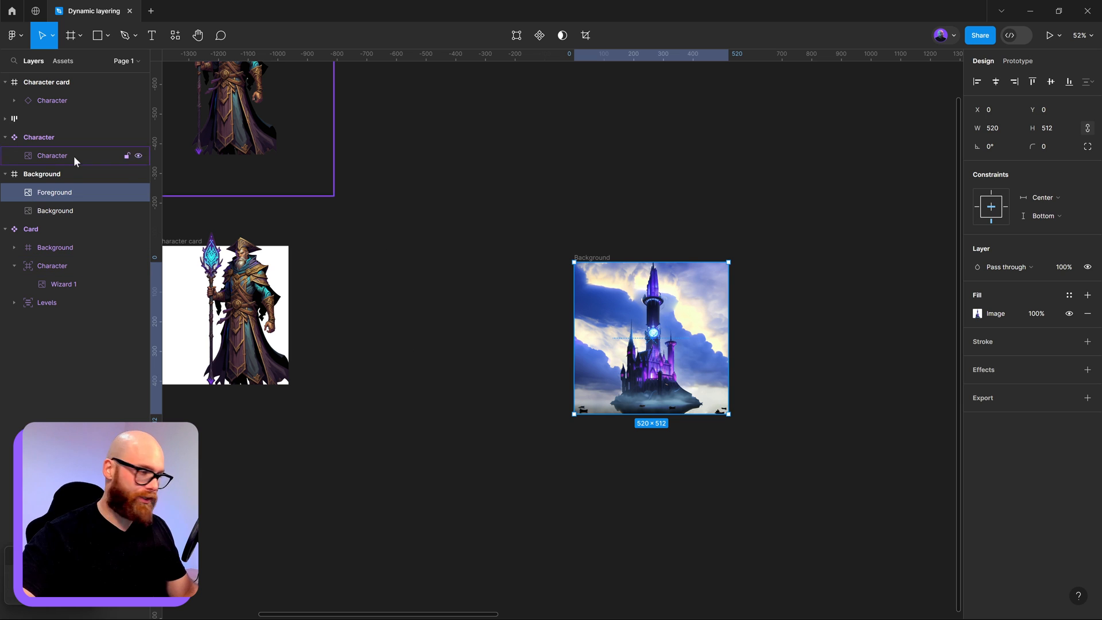
{"action": "left_click", "coordinate": [51, 174]}
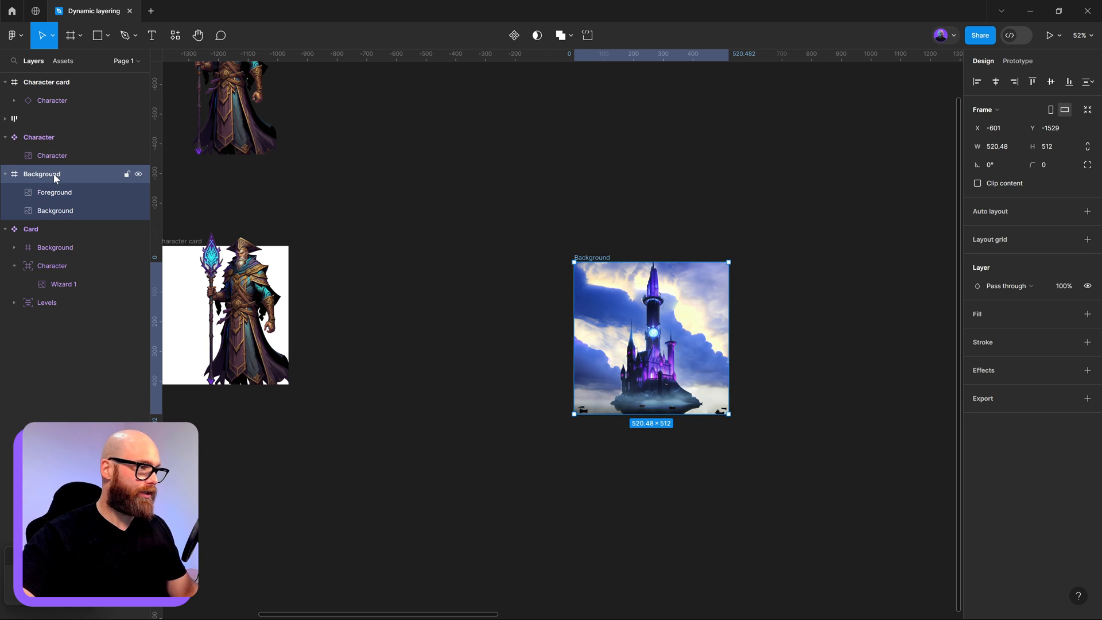
{"action": "left_click", "coordinate": [54, 192]}
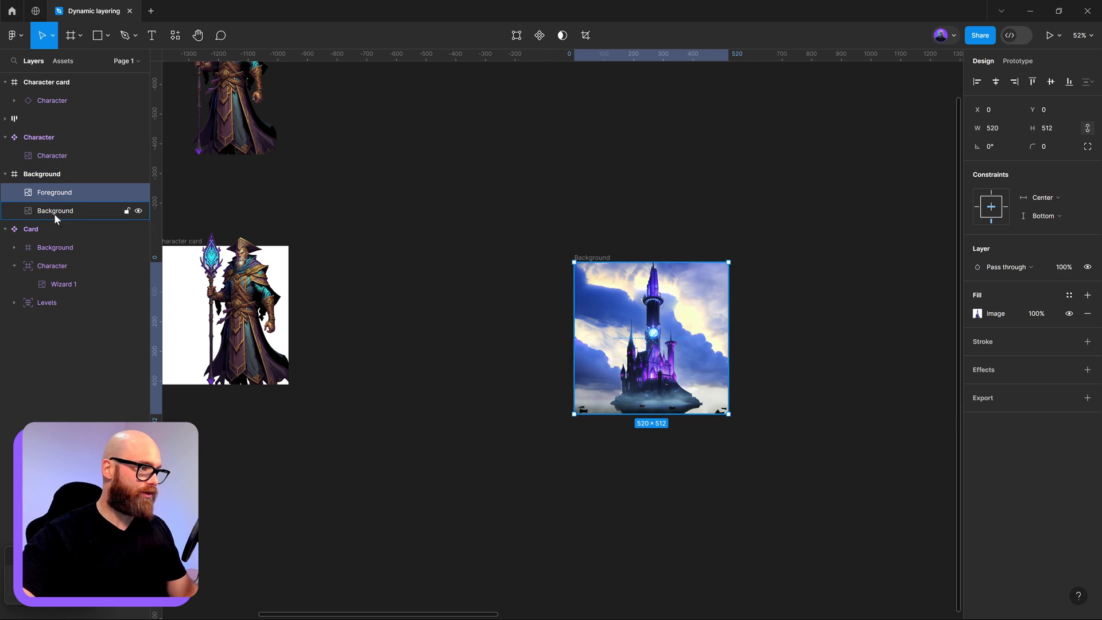
{"action": "left_click", "coordinate": [55, 212]}
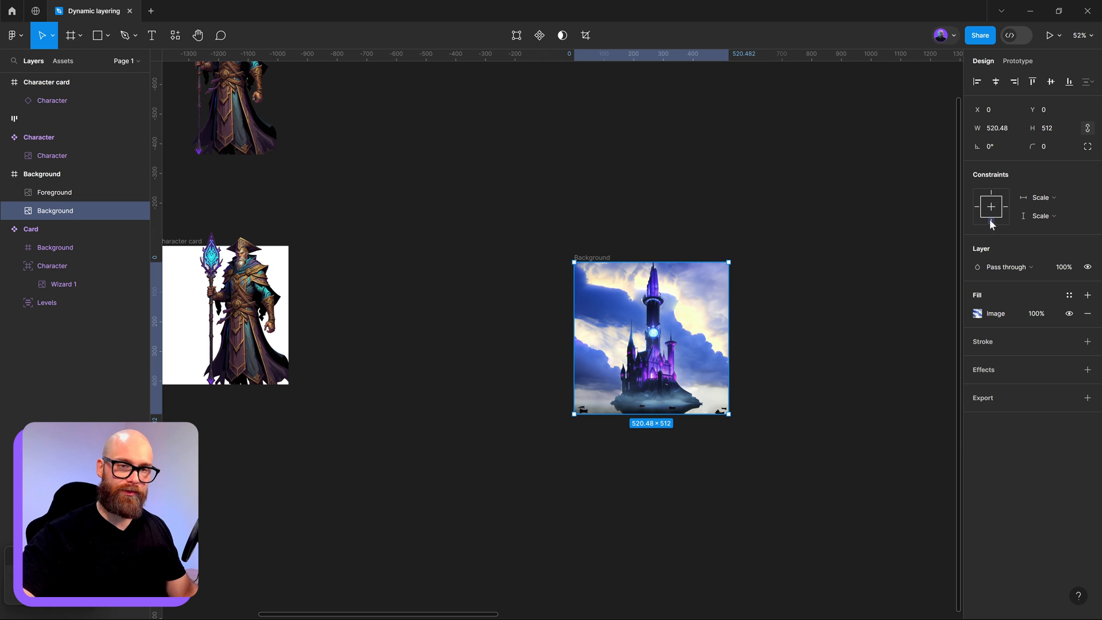
{"action": "left_click", "coordinate": [650, 216]}
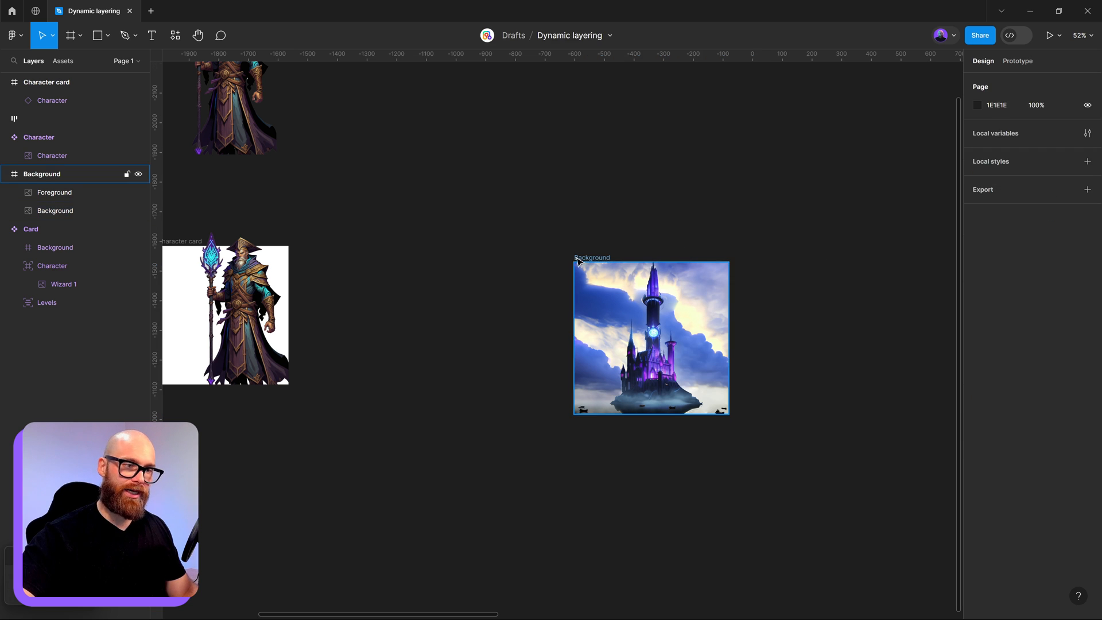
Test the sky image's Bottom constraint by enlarging the Background frame, widening it to 899, and undo the resizing
{"action": "left_click", "coordinate": [580, 257]}
{"action": "left_click_drag", "start_coordinate": [574, 261], "coordinate": [483, 226]}
{"action": "double_click", "coordinate": [727, 416]}
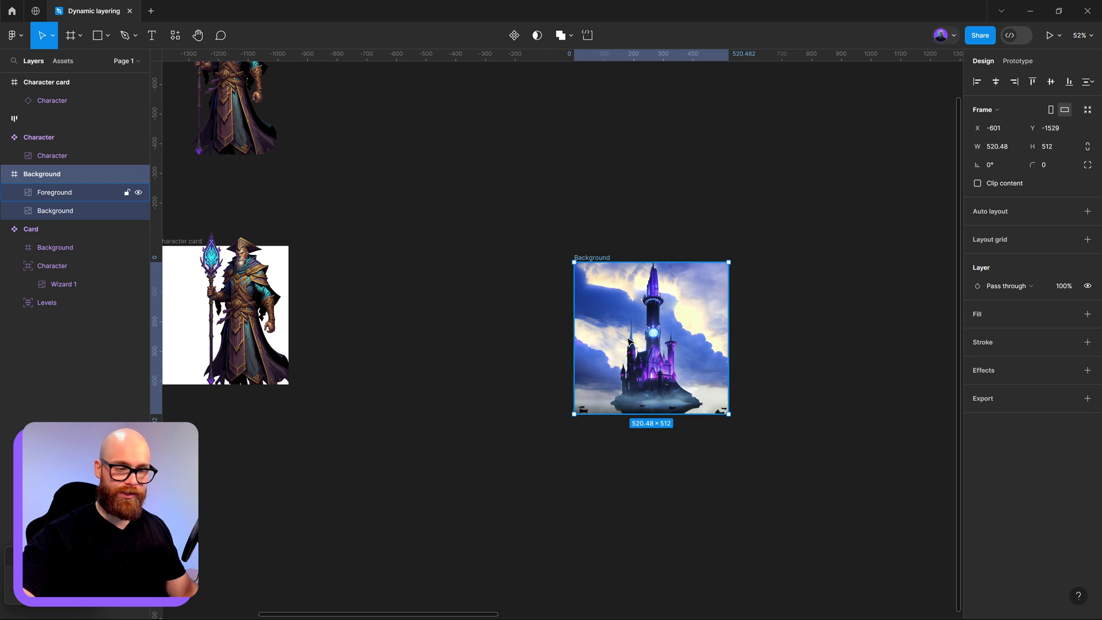
{"action": "left_click_drag", "start_coordinate": [728, 361], "coordinate": [841, 360]}
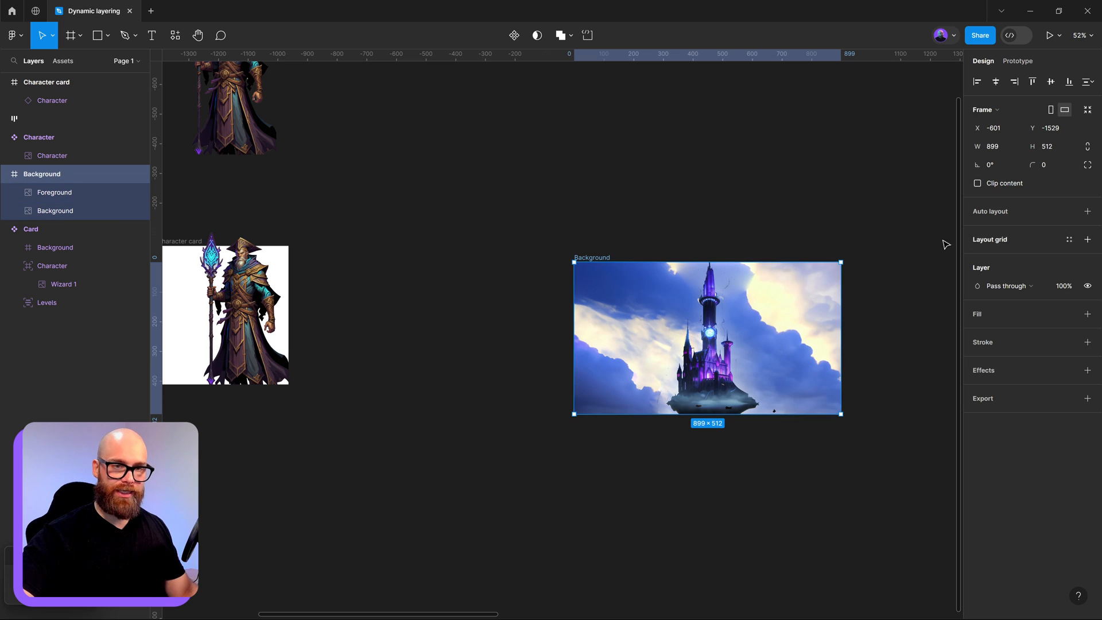
{"action": "key", "text": "ctrl+z"}
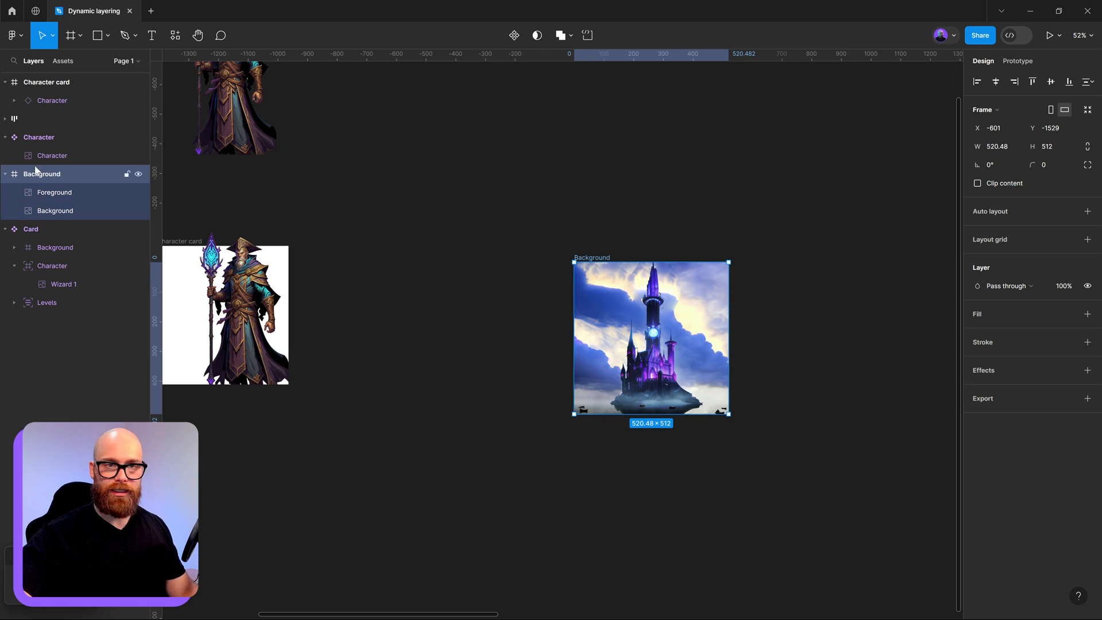
Scale the castle Foreground image down proportionally to about 444 × 438 and align it to the bottom of the Background frame
{"action": "left_click", "coordinate": [49, 210]}
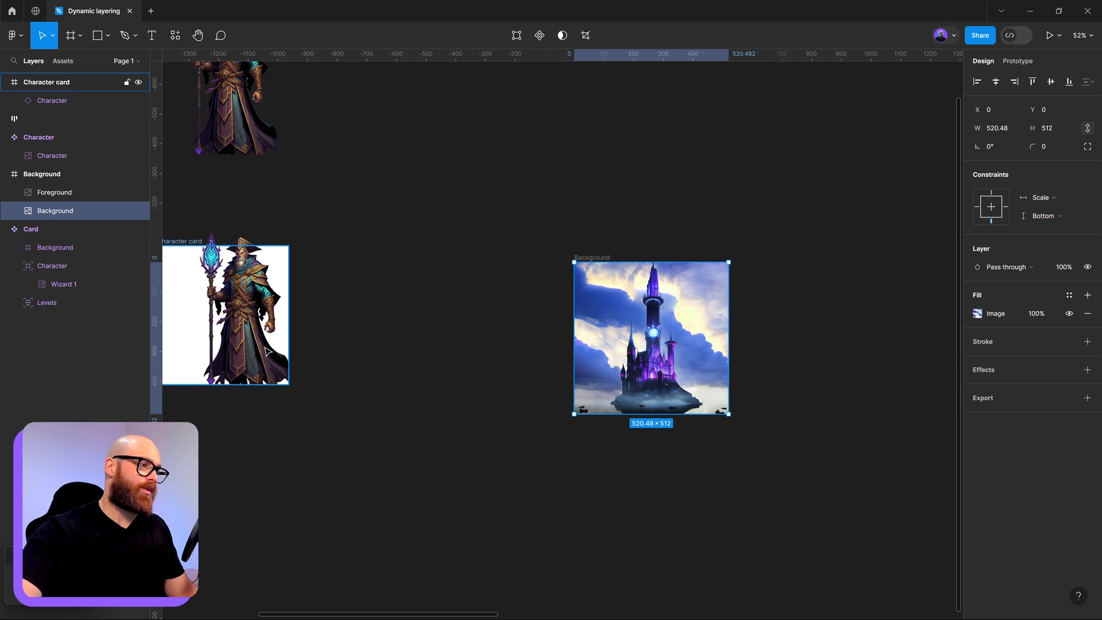
{"action": "left_click", "coordinate": [71, 192]}
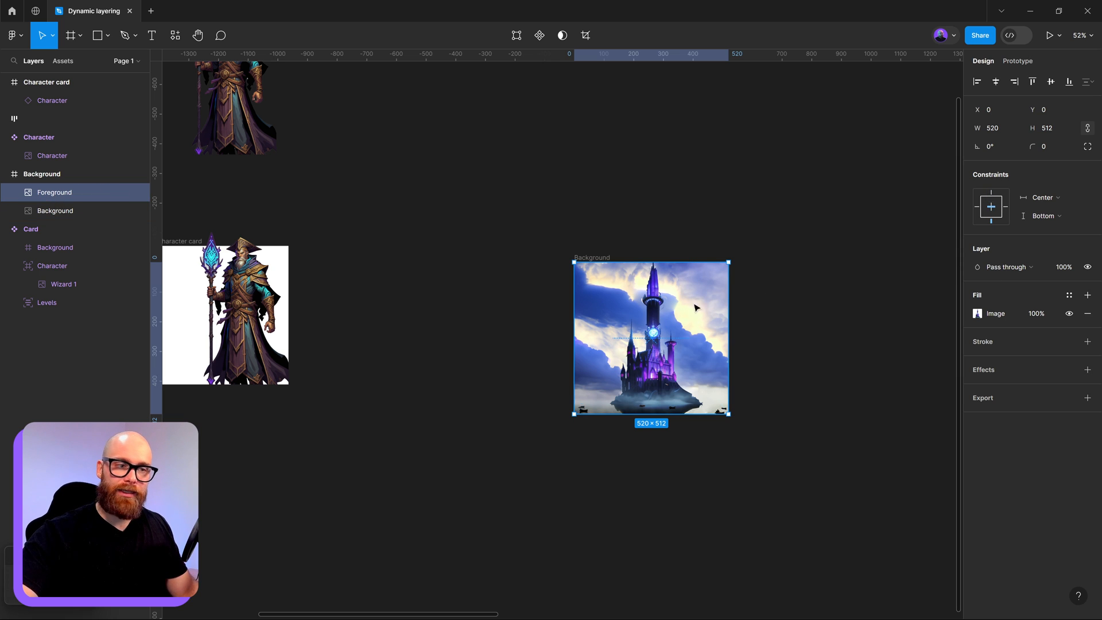
{"action": "scroll", "coordinate": [649, 364], "scroll_direction": "up", "scroll_amount": 5, "text": "ctrl"}
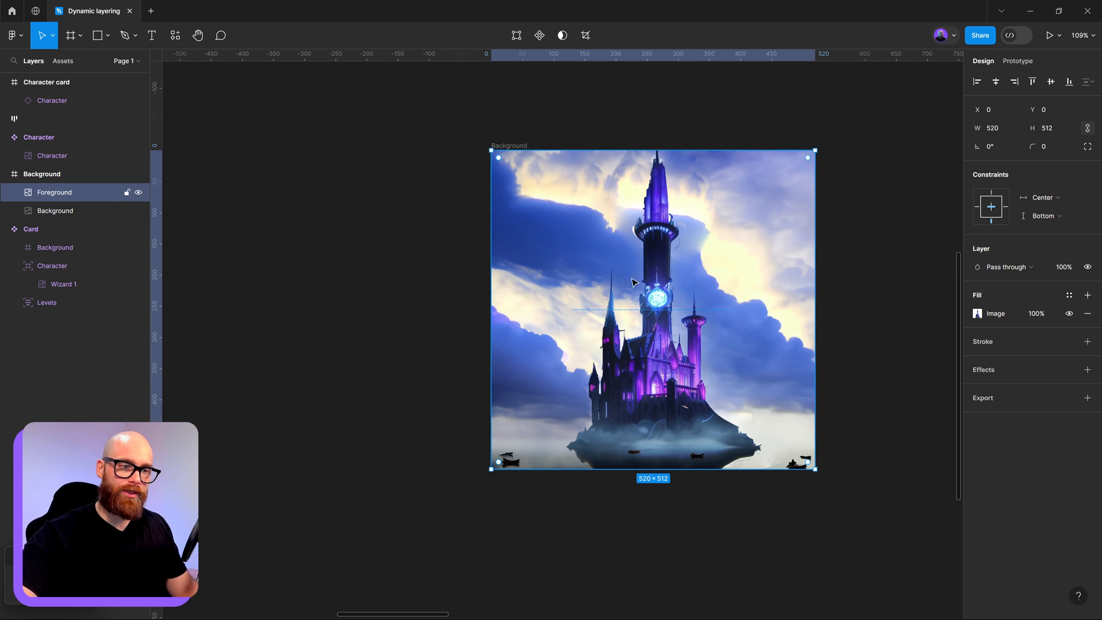
{"action": "scroll", "coordinate": [631, 282], "scroll_direction": "down", "scroll_amount": 5}
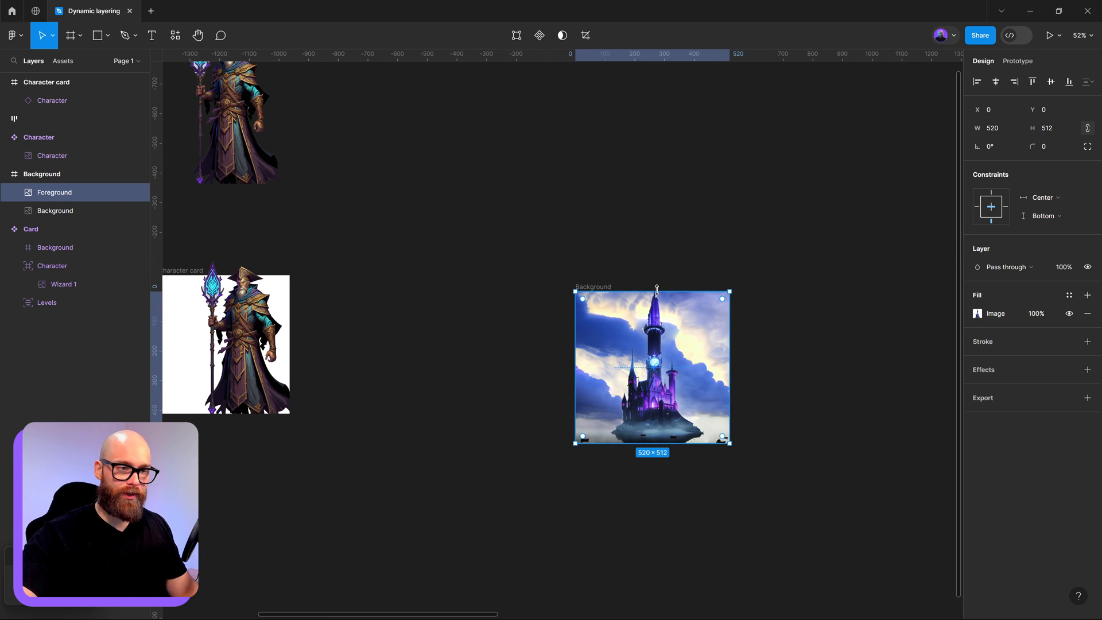
{"action": "left_click_drag", "start_coordinate": [658, 294], "coordinate": [659, 296]}
{"action": "mouse_move", "coordinate": [658, 294]}
{"action": "left_mouse_down"}
{"action": "mouse_move", "coordinate": [646, 291]}
{"action": "mouse_move", "coordinate": [652, 303]}
{"action": "left_mouse_up"}
{"action": "left_click", "coordinate": [1068, 81]}
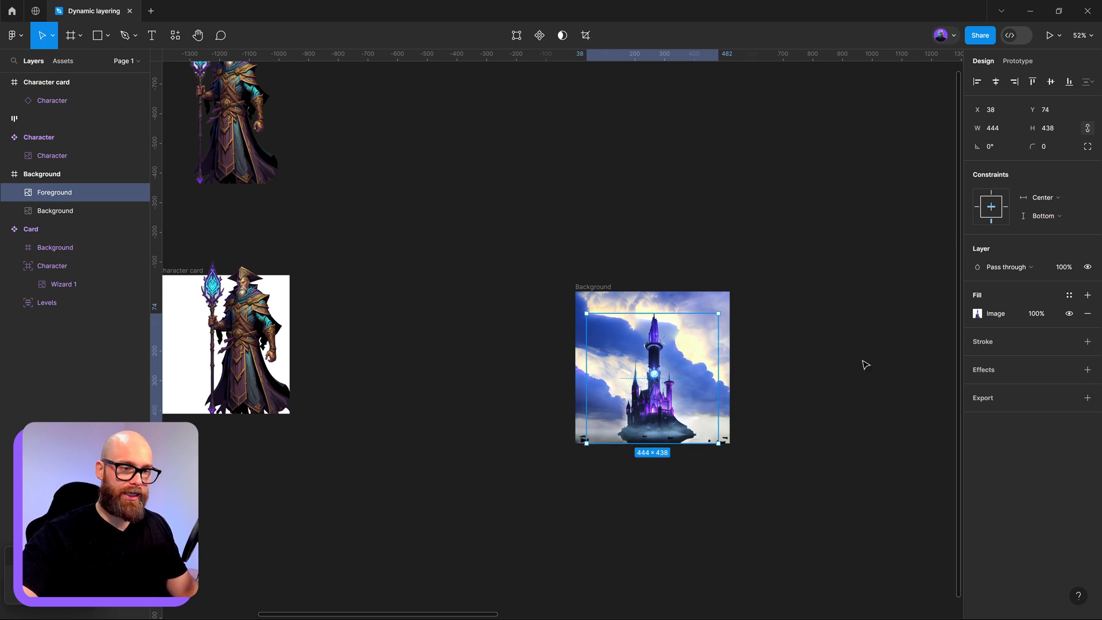
{"action": "left_click", "coordinate": [831, 361]}
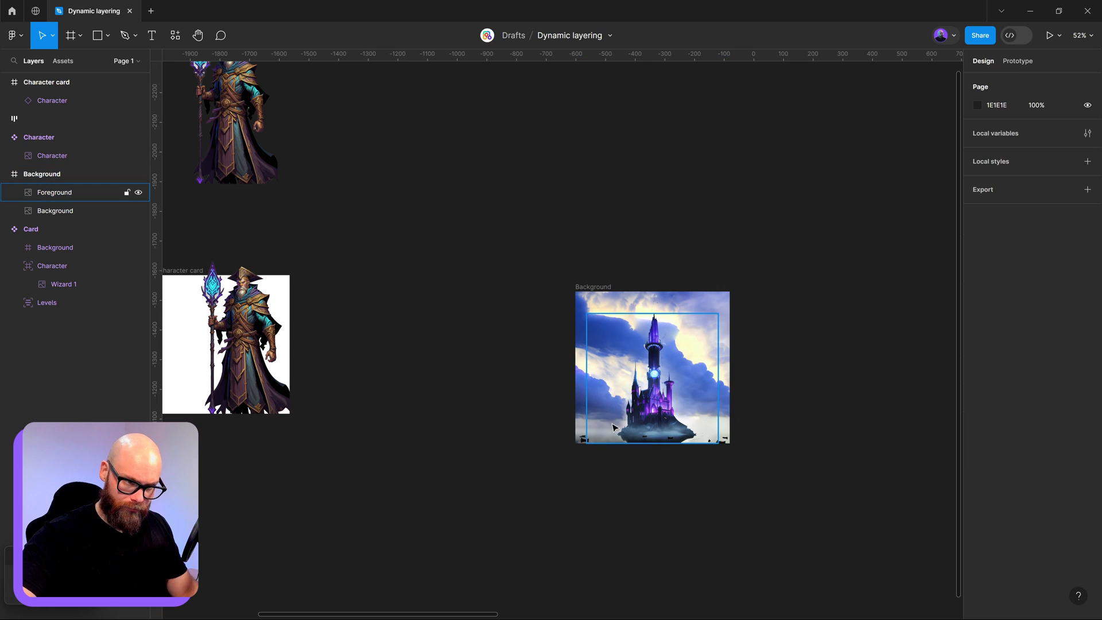
Try resizing the Background frame from its corner with the smaller castle image in it
{"action": "left_click", "coordinate": [582, 294]}
{"action": "mouse_move", "coordinate": [575, 291]}
{"action": "left_mouse_down"}
{"action": "mouse_move", "coordinate": [547, 282]}
{"action": "mouse_move", "coordinate": [637, 292]}
{"action": "mouse_move", "coordinate": [483, 287]}
{"action": "mouse_move", "coordinate": [566, 287]}
{"action": "left_mouse_up"}
{"action": "left_click", "coordinate": [800, 429]}
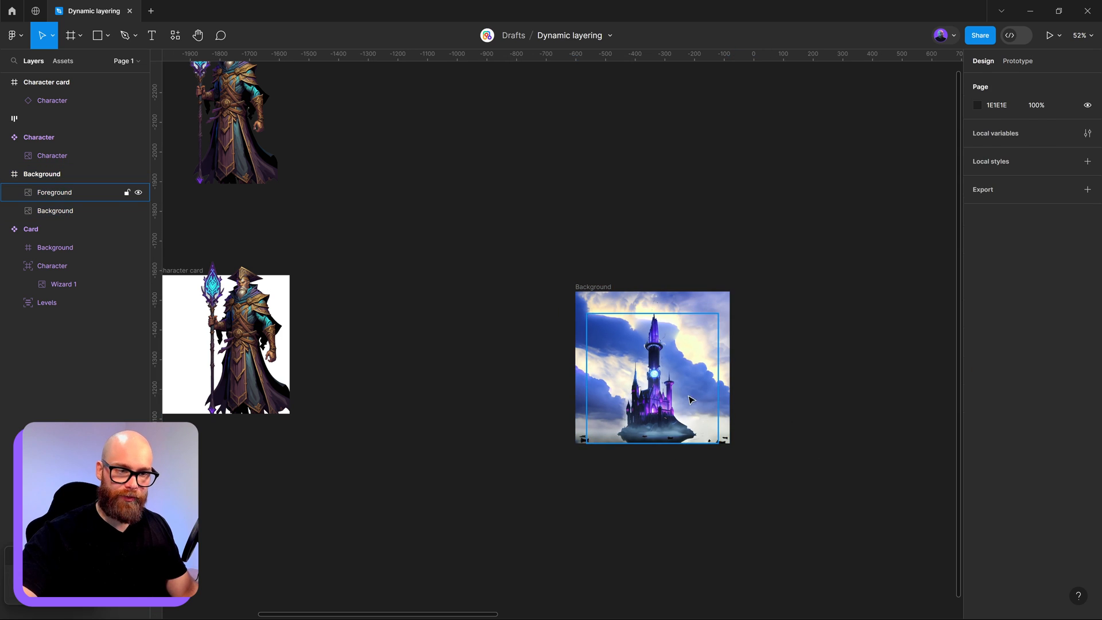
Change the image fill mode of the sky layer inside the Background frame to Crop
{"action": "left_click", "coordinate": [592, 307]}
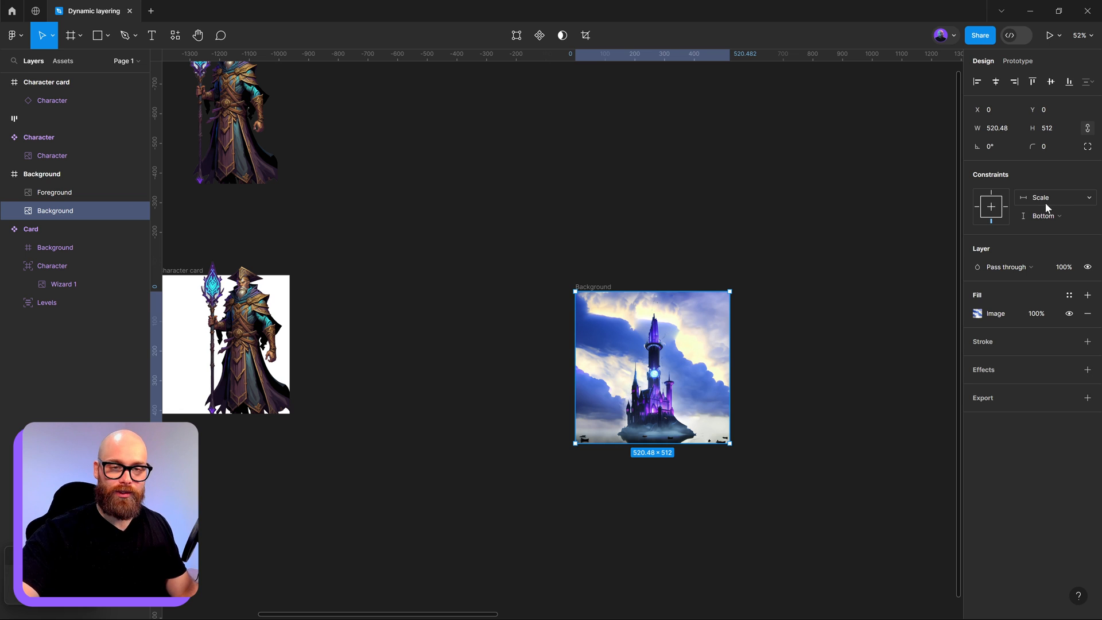
{"action": "double_click", "coordinate": [615, 306]}
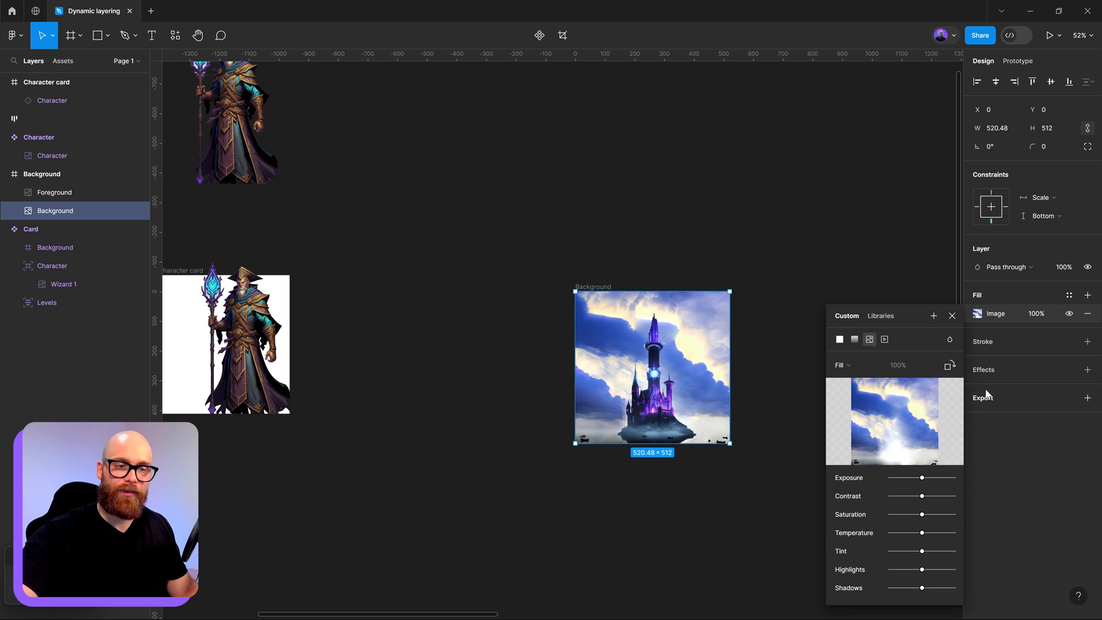
{"action": "left_click", "coordinate": [853, 365]}
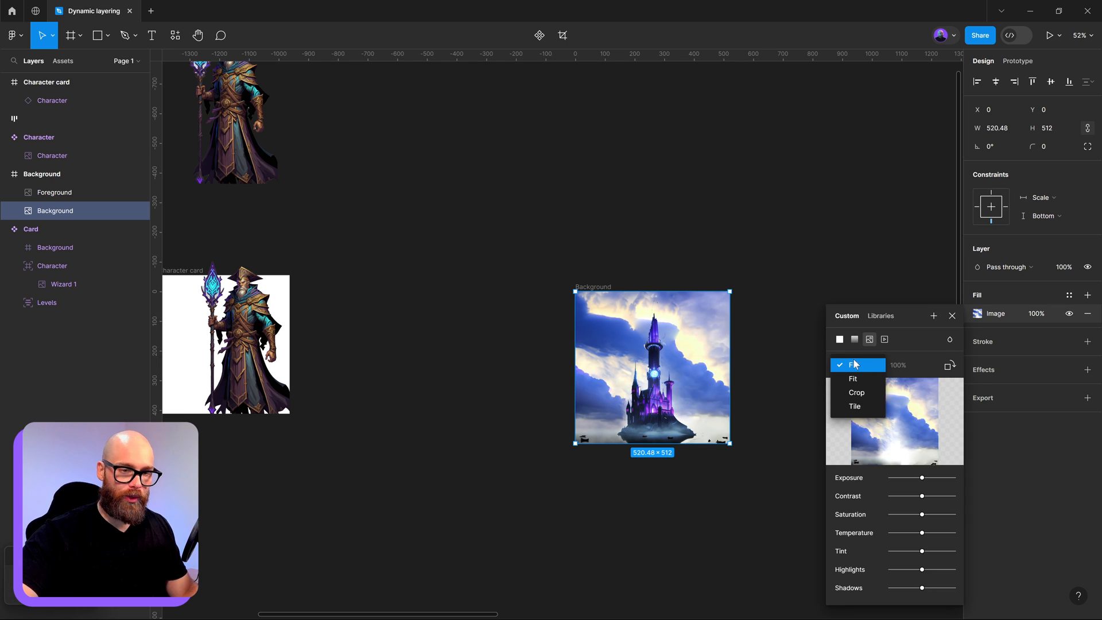
{"action": "left_click", "coordinate": [859, 392]}
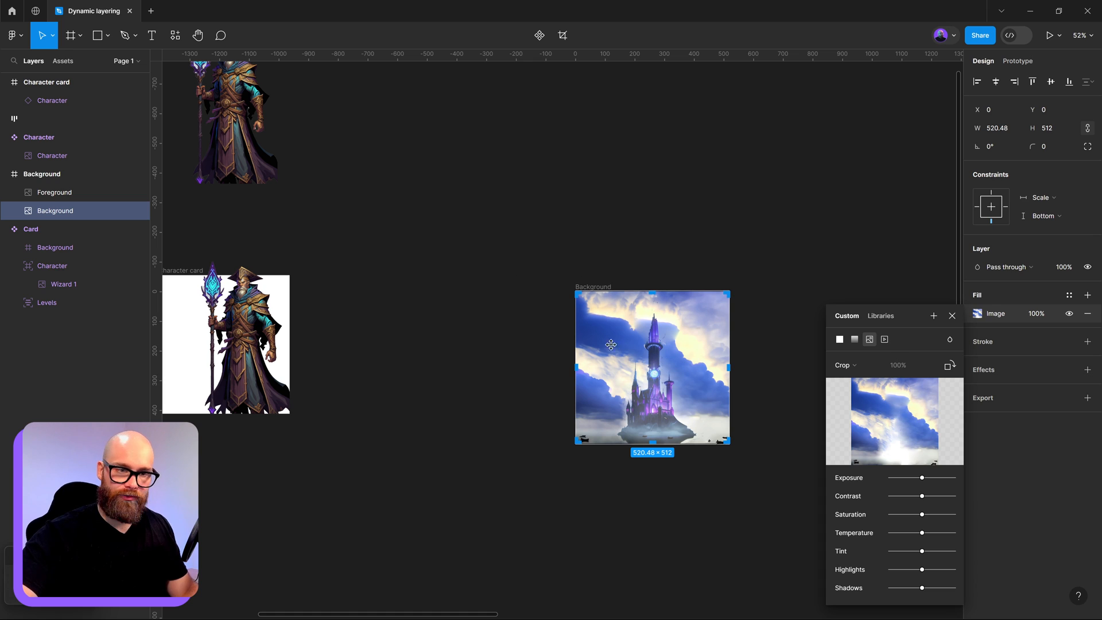
Enlarge the sky picture beyond its crop area and reposition it so it covers the whole frame
{"action": "left_click_drag", "start_coordinate": [601, 328], "coordinate": [601, 322]}
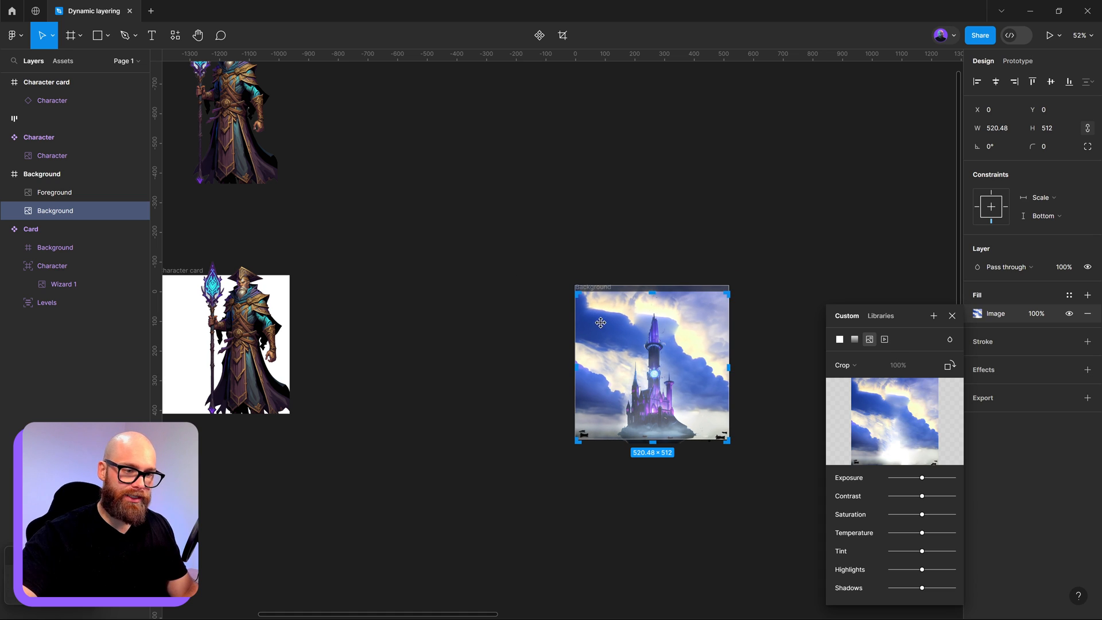
{"action": "left_click_drag", "start_coordinate": [647, 286], "coordinate": [647, 257]}
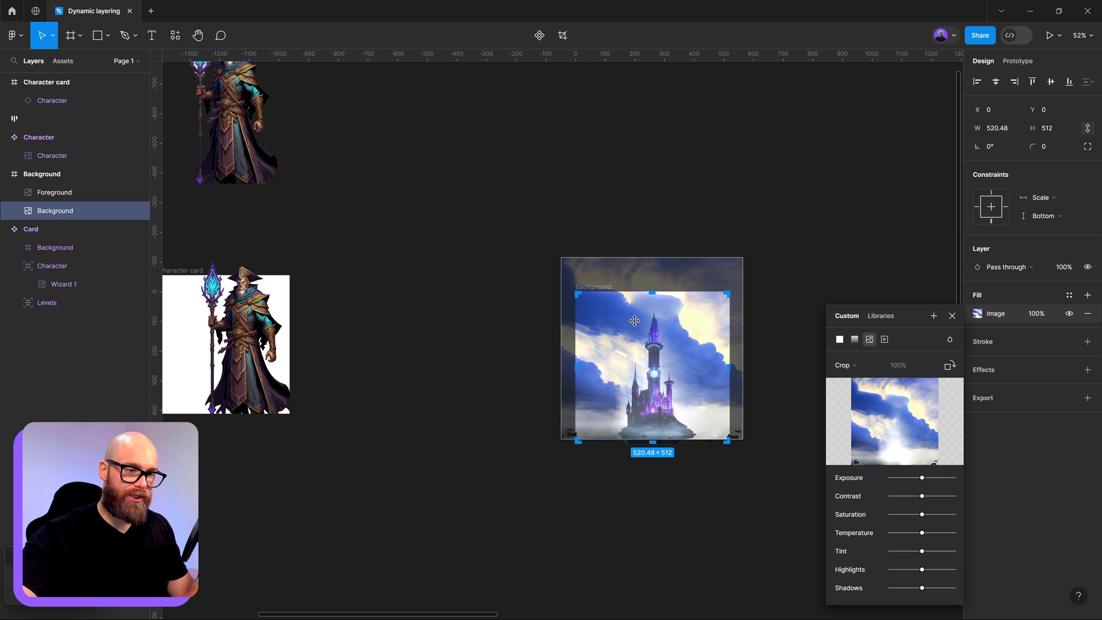
{"action": "left_click_drag", "start_coordinate": [634, 321], "coordinate": [636, 325]}
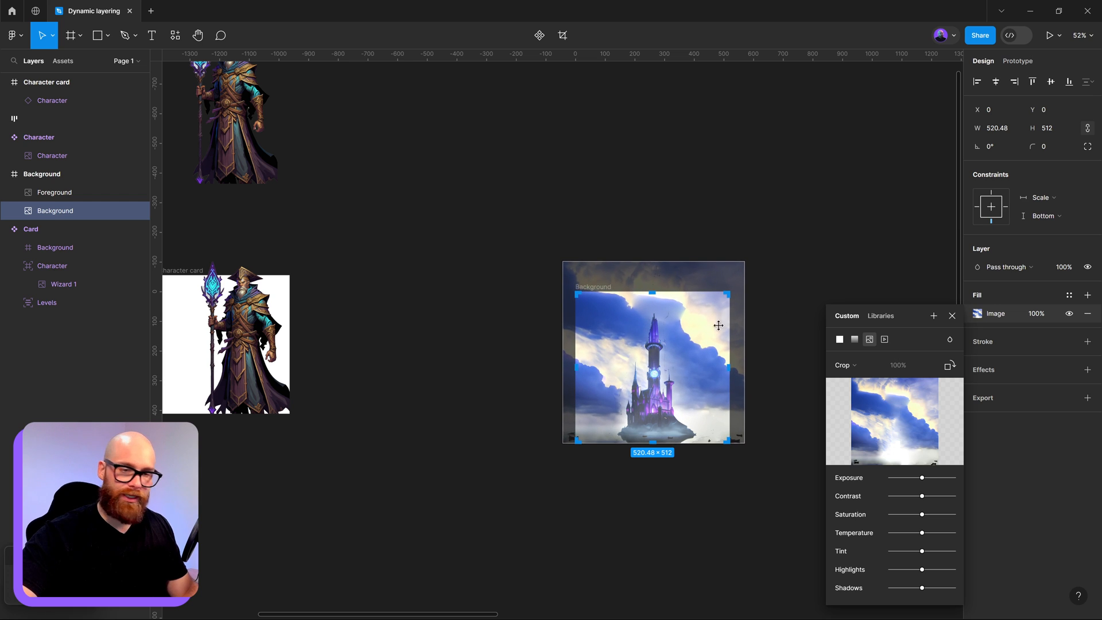
{"action": "left_click_drag", "start_coordinate": [631, 282], "coordinate": [631, 282]}
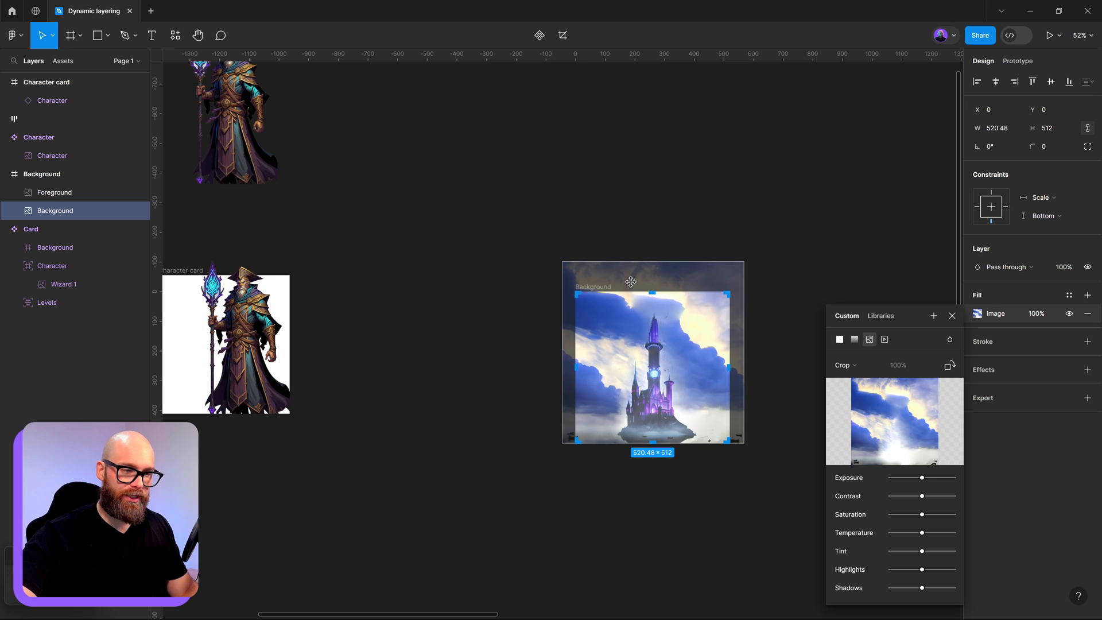
{"action": "left_click", "coordinate": [952, 315]}
{"action": "left_click", "coordinate": [764, 435]}
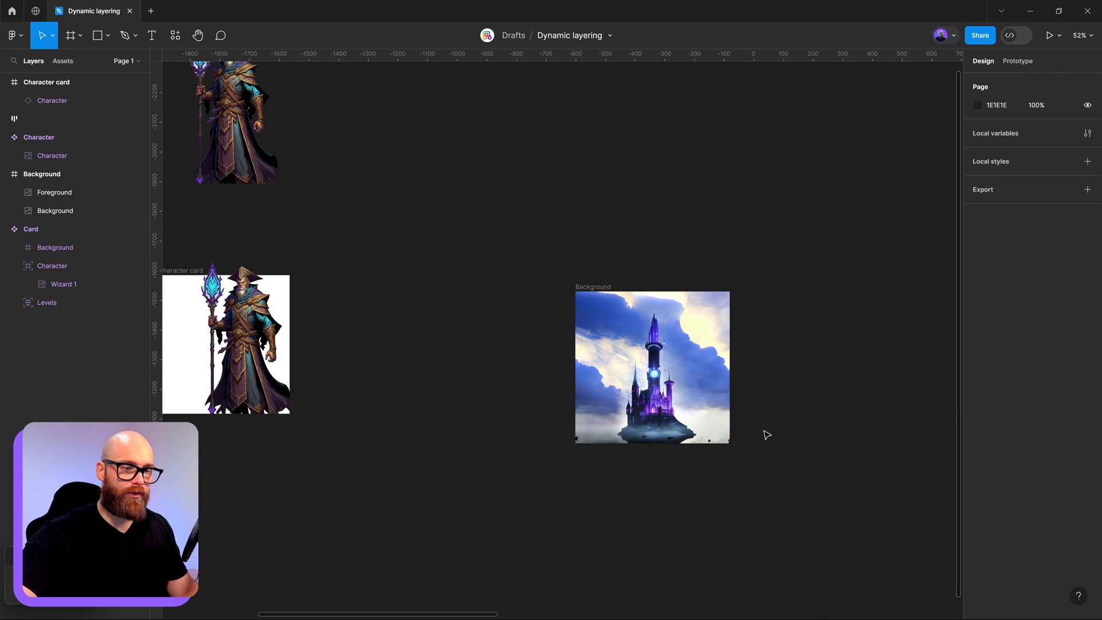
Test the cropped sky by enlarging the Background frame to about 610 × 601, and undo the resizing
{"action": "left_click", "coordinate": [594, 286]}
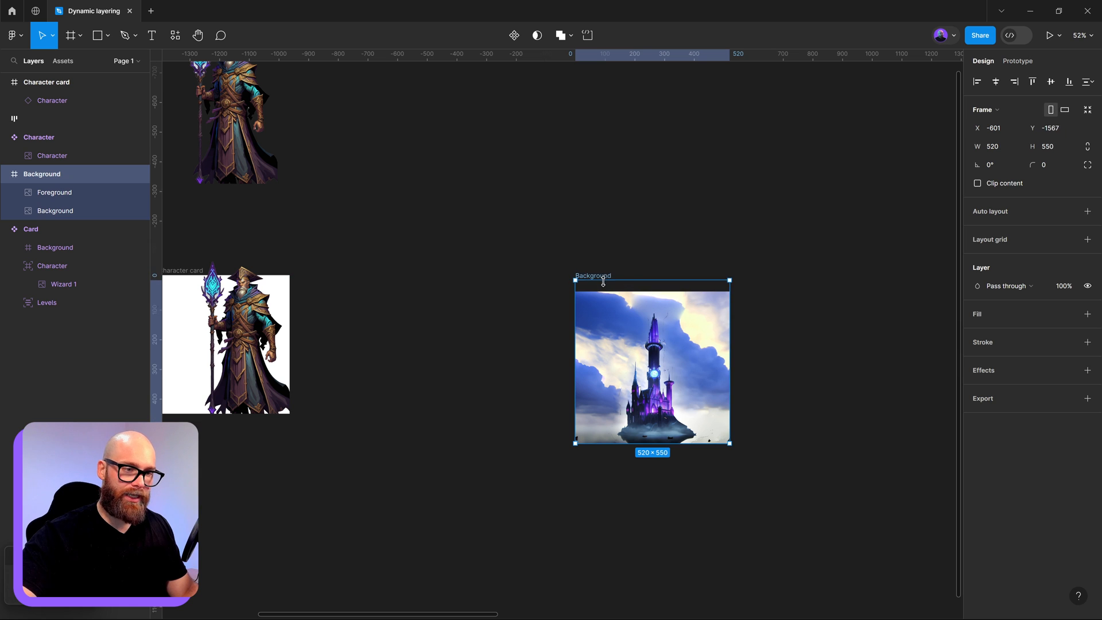
{"action": "left_click_drag", "start_coordinate": [567, 288], "coordinate": [546, 259]}
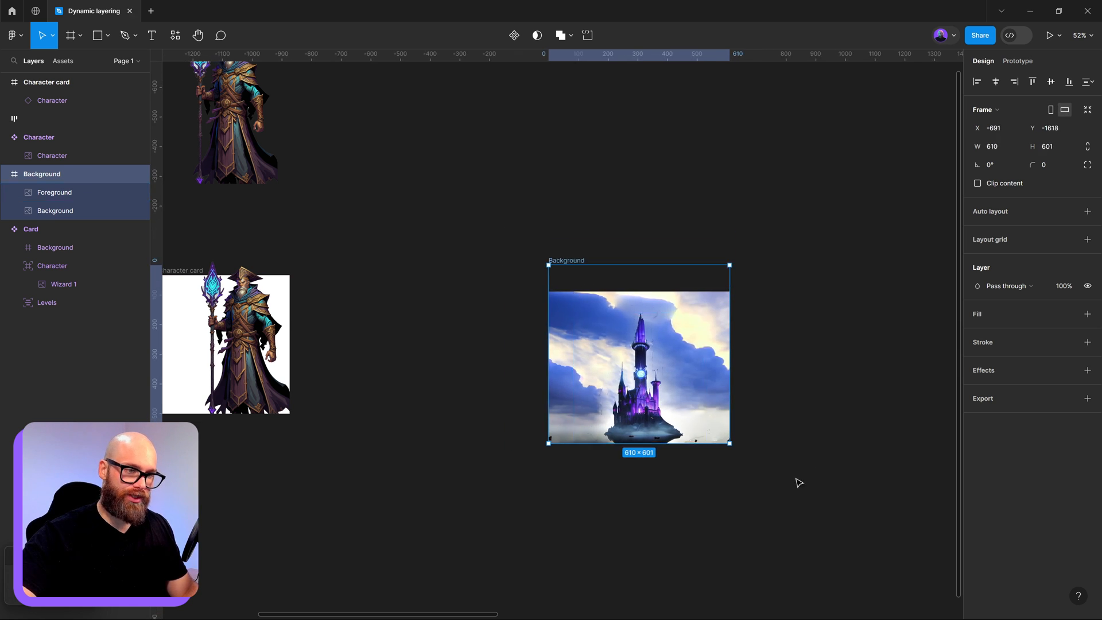
{"action": "key", "text": "ctrl+z"}
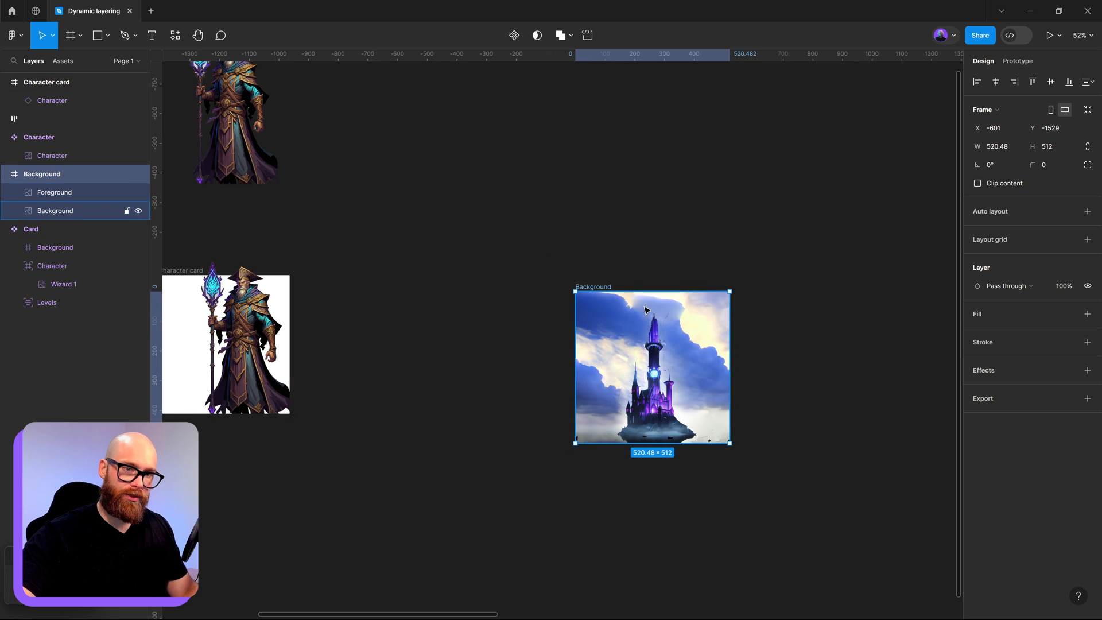
Set the vertical constraint of the cropped sky image to Scale
{"action": "left_click", "coordinate": [94, 194]}
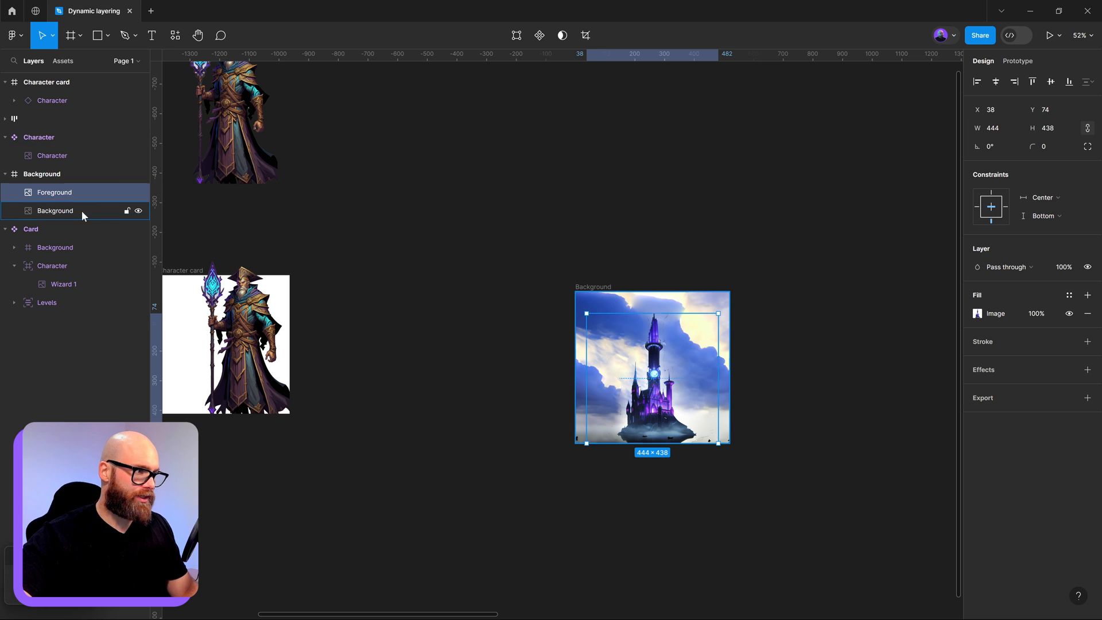
{"action": "left_click", "coordinate": [81, 211]}
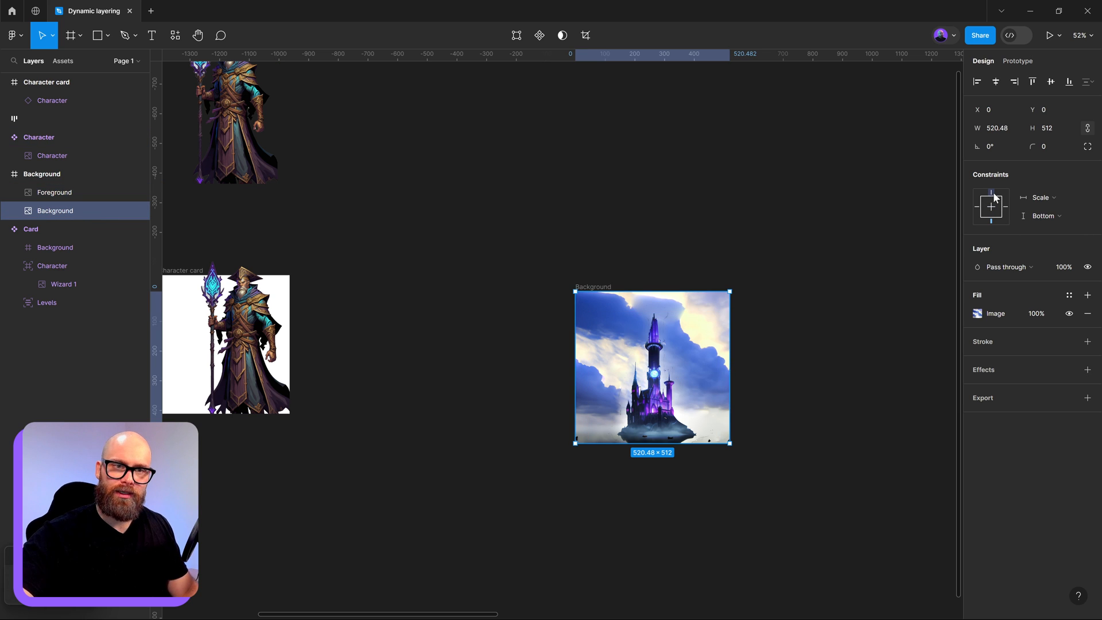
{"action": "left_click", "coordinate": [1053, 220]}
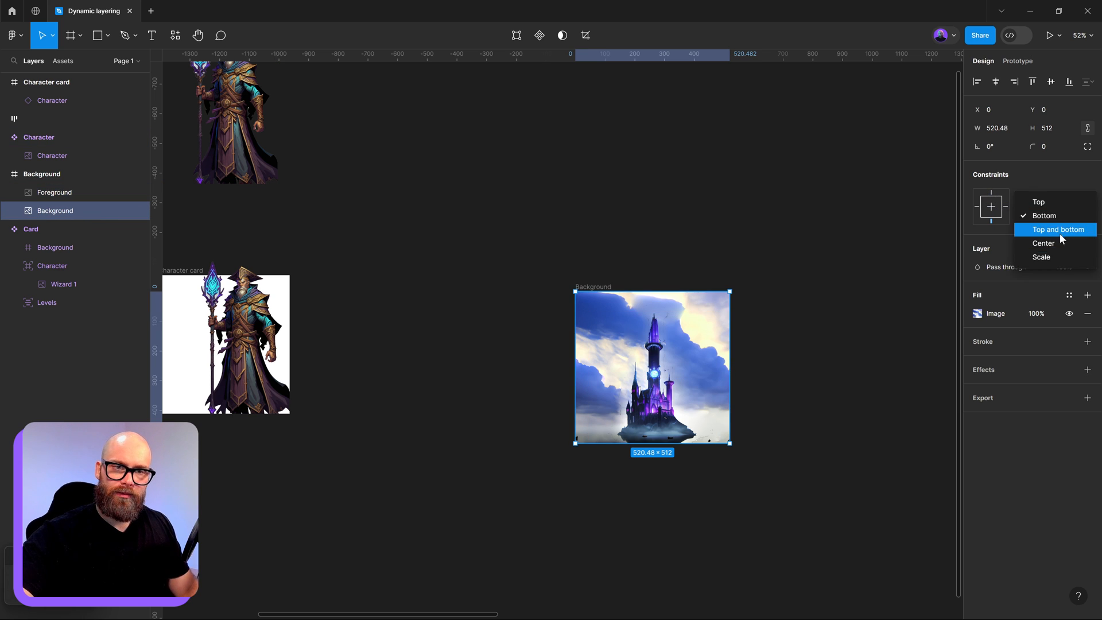
{"action": "left_click", "coordinate": [1060, 257]}
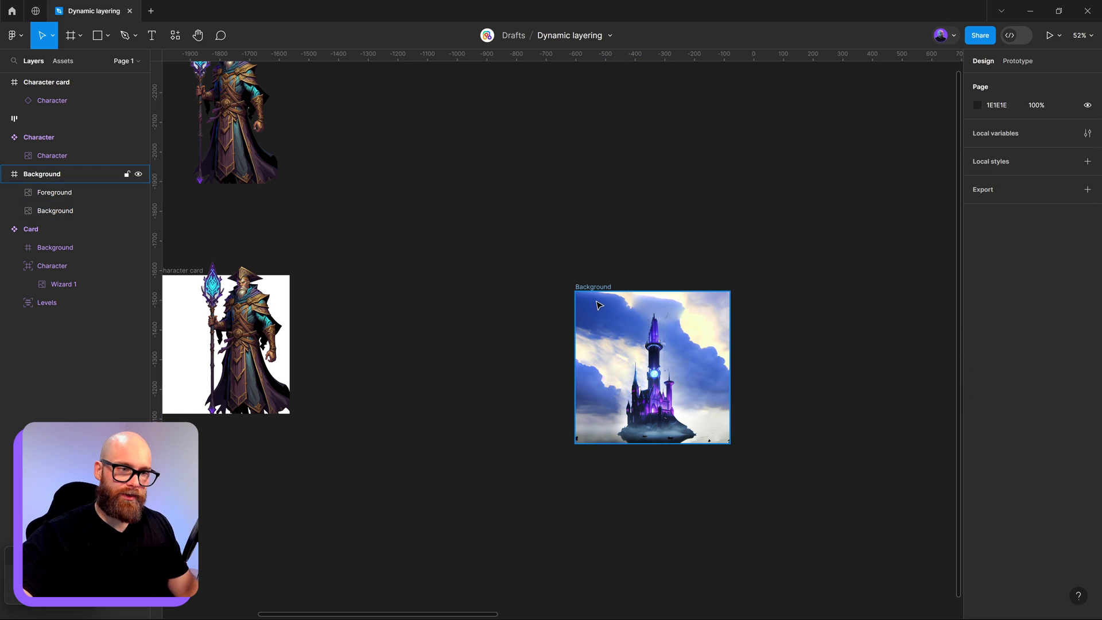
Test the sky's Scale constraint by resizing the Background frame, and undo the change
{"action": "left_click", "coordinate": [571, 287]}
{"action": "left_click_drag", "start_coordinate": [568, 286], "coordinate": [780, 450]}
{"action": "key", "text": "ctrl+z"}
{"action": "left_click", "coordinate": [802, 470]}
Move the Background frame beside the Character component, to X -1373, Y -2415, and turn it into a component
{"action": "left_click_drag", "start_coordinate": [780, 450], "coordinate": [571, 313]}
{"action": "right_click", "coordinate": [578, 341]}
{"action": "key", "text": "Escape"}
{"action": "right_click", "coordinate": [560, 304]}
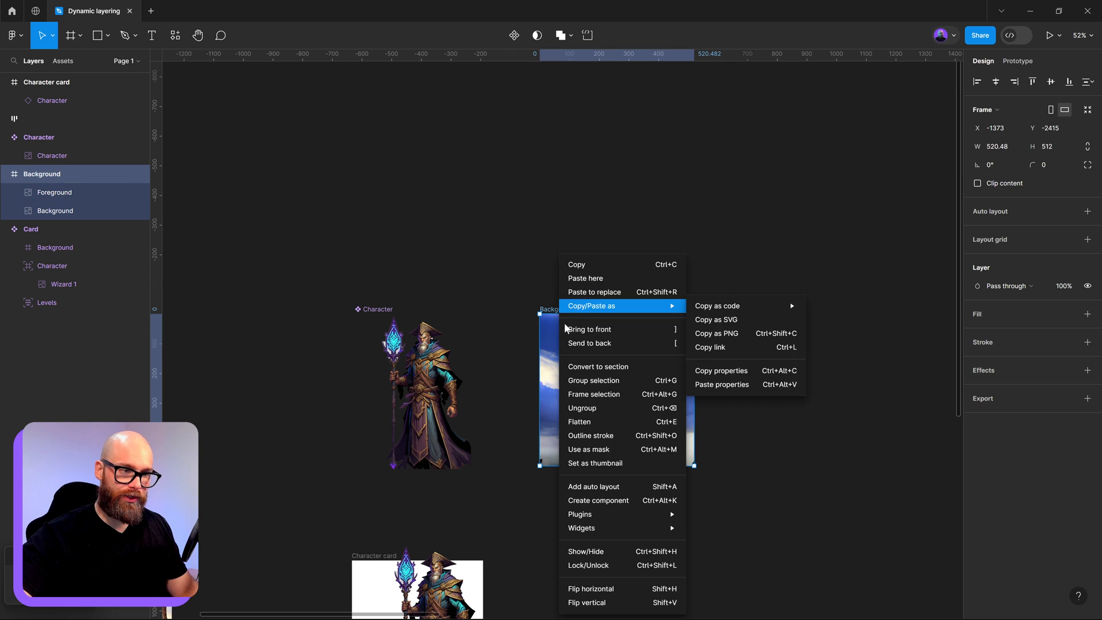
{"action": "left_click", "coordinate": [602, 502]}
Duplicate the Background component as an instance and place it inside the Character card frame at X -66, Y -23
{"action": "left_click_drag", "start_coordinate": [585, 327], "coordinate": [831, 324], "text": "alt"}
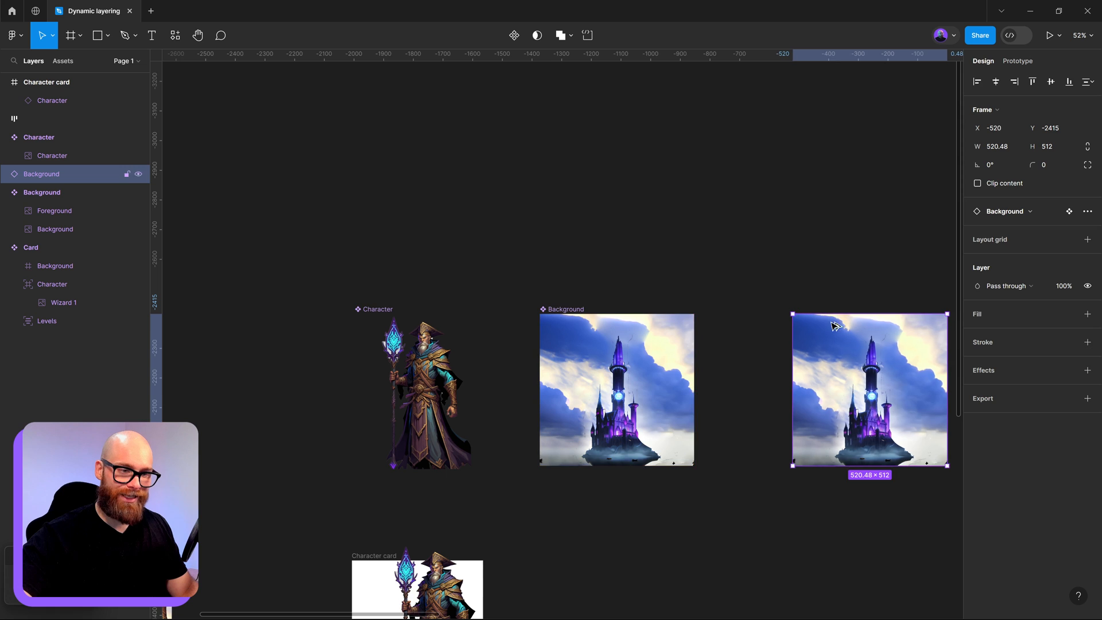
{"action": "left_click_drag", "start_coordinate": [769, 387], "coordinate": [727, 172]}
{"action": "left_click_drag", "start_coordinate": [804, 170], "coordinate": [342, 408]}
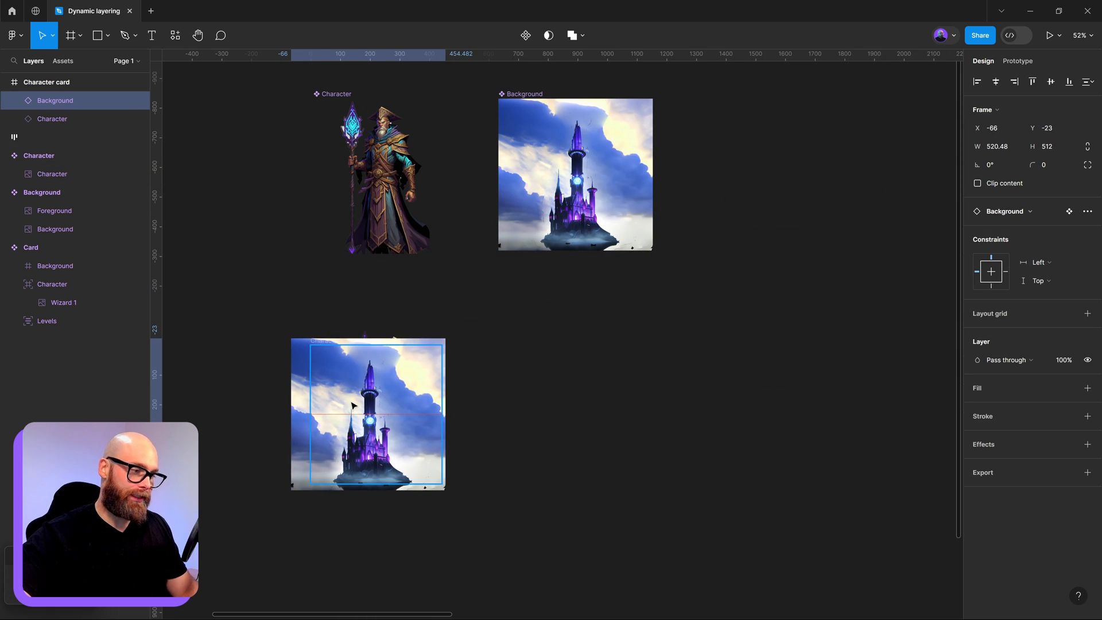
{"action": "left_click", "coordinate": [47, 87]}
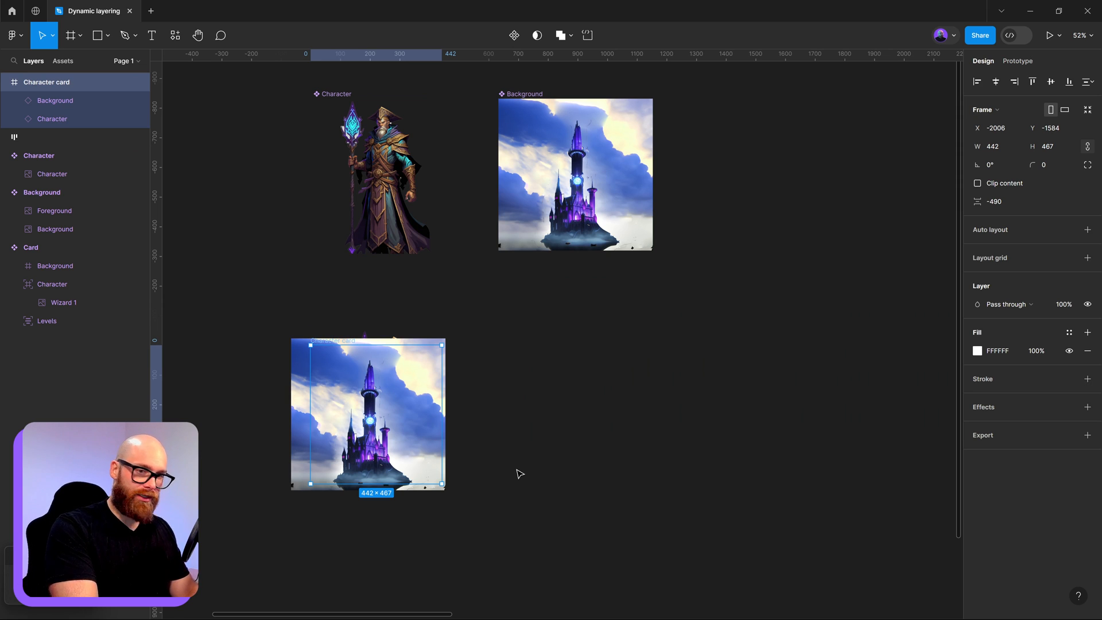
Send the Background instance one level backward so it sits behind the Character instance in the Character card
{"action": "key", "text": "ctrl+shift+bracketleft"}
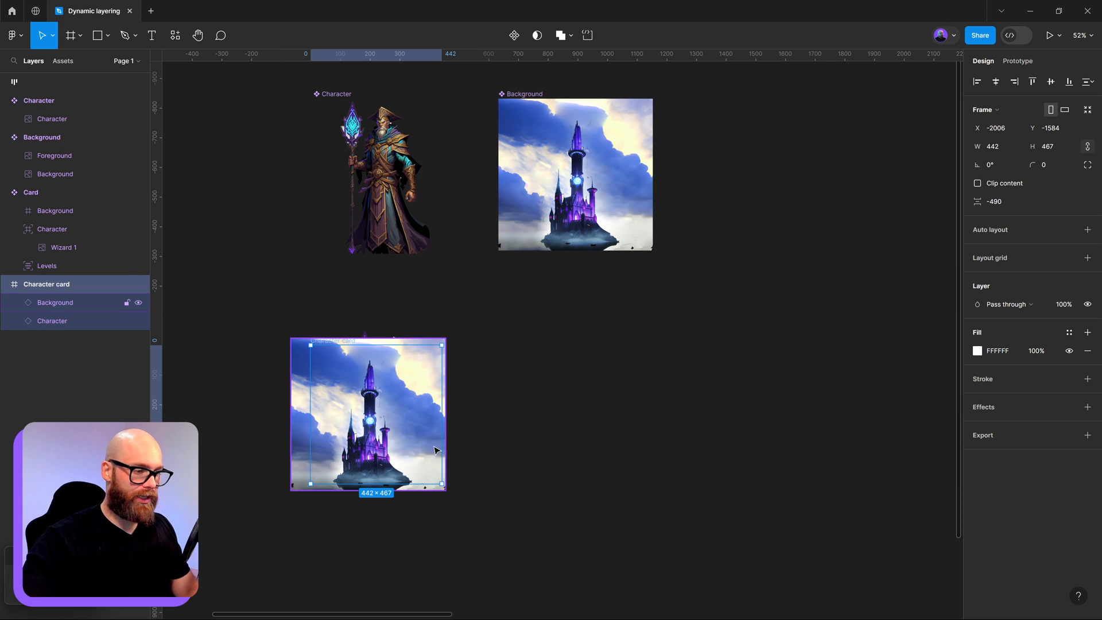
{"action": "key", "text": "ctrl+shift+bracketright"}
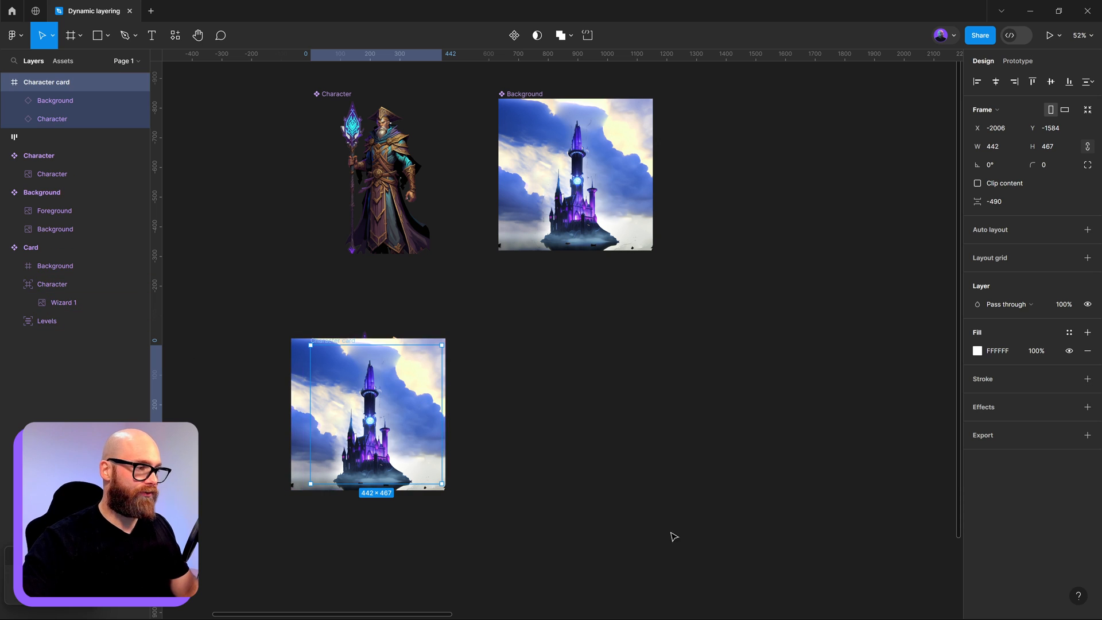
{"action": "left_click", "coordinate": [67, 95]}
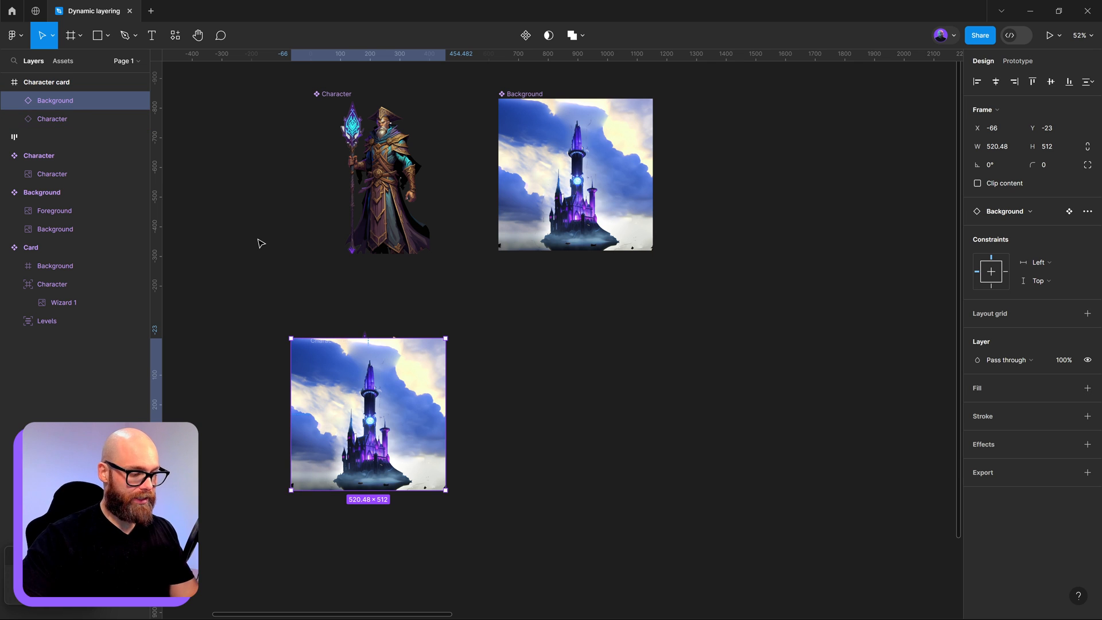
{"action": "key", "text": "ctrl+bracketleft"}
{"action": "key", "text": "ctrl+bracketright"}
{"action": "key", "text": "ctrl+bracketleft"}
{"action": "key", "text": "ctrl+bracketright"}
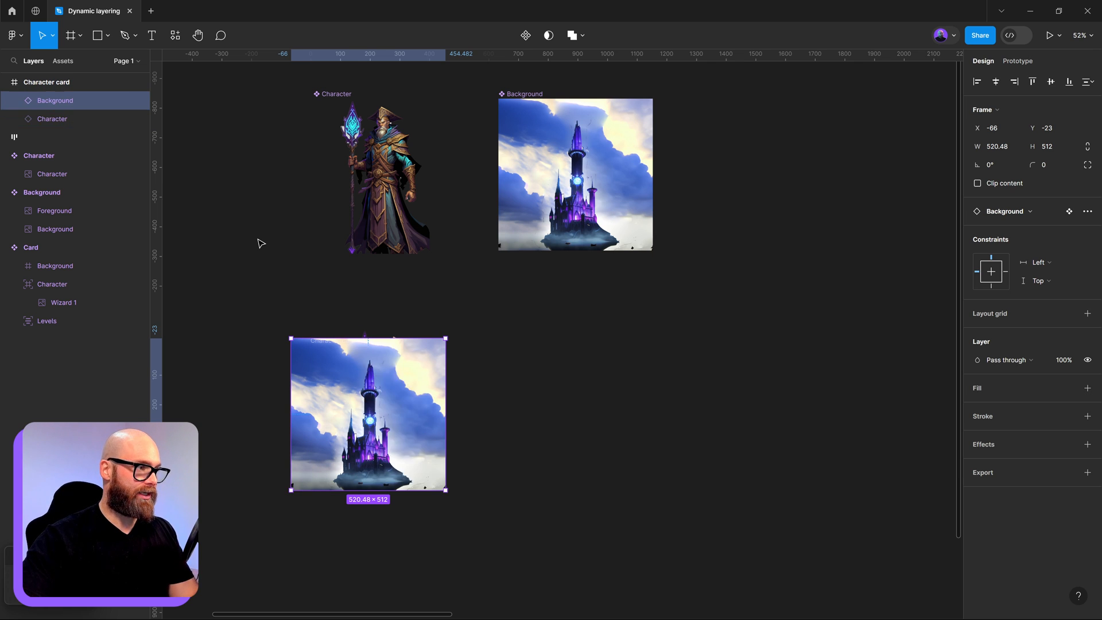
{"action": "key", "text": "ctrl+bracketleft"}
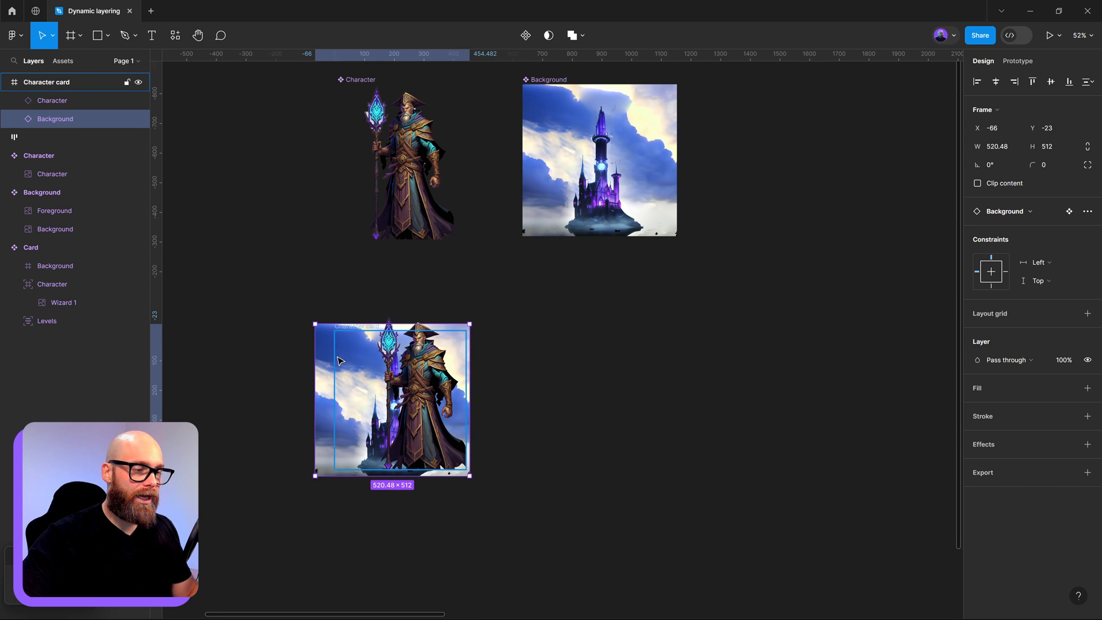
Move the Background instance in the Character card to X -39 and set its horizontal and vertical constraints to Center
{"action": "left_click_drag", "start_coordinate": [337, 356], "coordinate": [349, 350]}
{"action": "key", "text": "ctrl+z"}
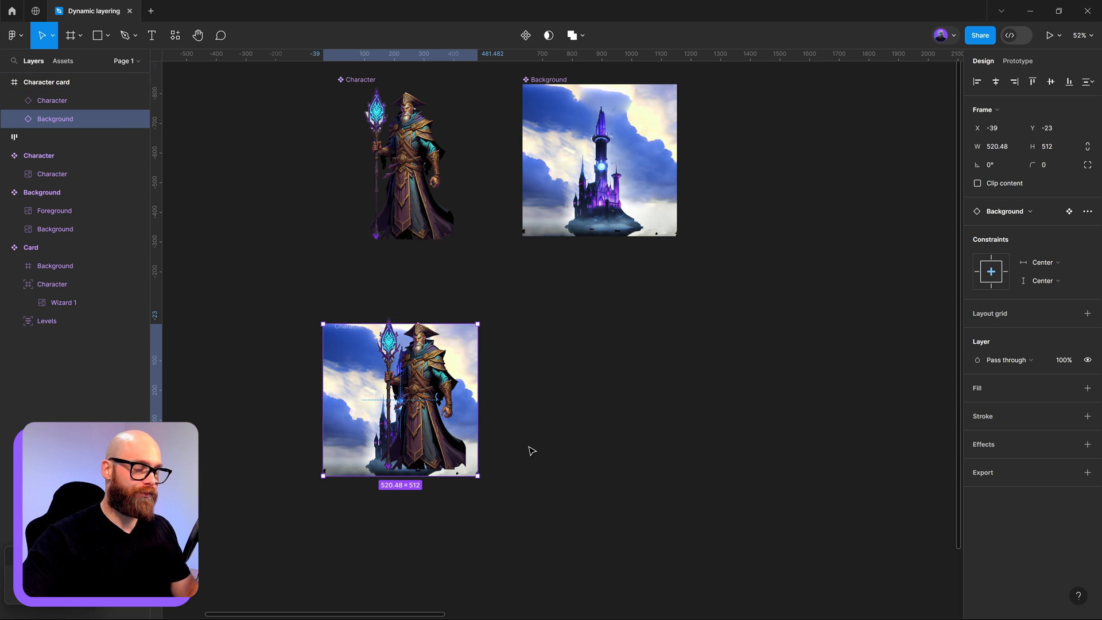
Try scaling the Background instance down to 476 × 468 around its center, and undo the resize
{"action": "scroll", "coordinate": [441, 466], "scroll_direction": "up", "scroll_amount": 3}
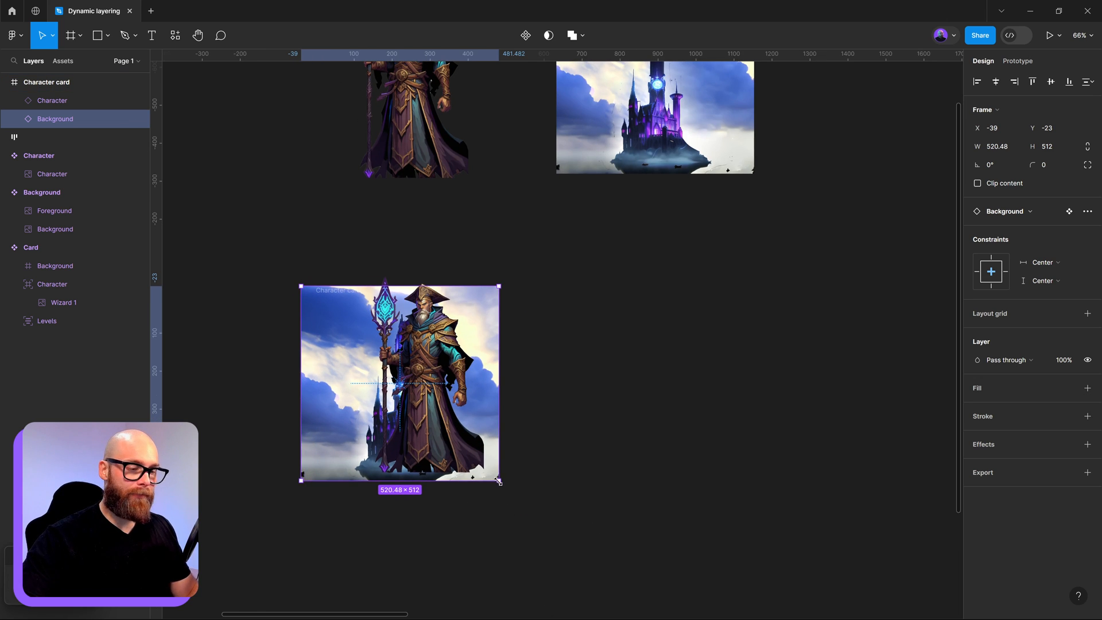
{"action": "mouse_move", "coordinate": [499, 482]}
{"action": "left_mouse_down"}
{"action": "mouse_move", "coordinate": [489, 471]}
{"action": "mouse_move", "coordinate": [499, 481]}
{"action": "left_mouse_up"}
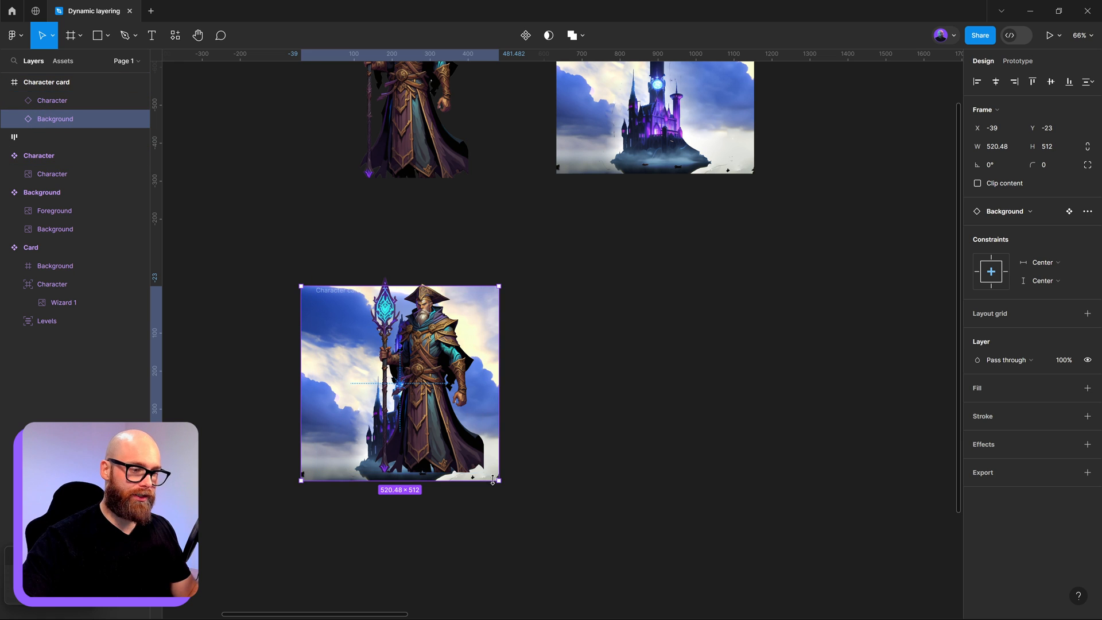
{"action": "mouse_move", "coordinate": [498, 482]}
{"action": "left_mouse_down"}
{"action": "mouse_move", "coordinate": [478, 468]}
{"action": "mouse_move", "coordinate": [491, 473]}
{"action": "left_mouse_up"}
{"action": "scroll", "coordinate": [332, 323], "scroll_direction": "up", "scroll_amount": 3}
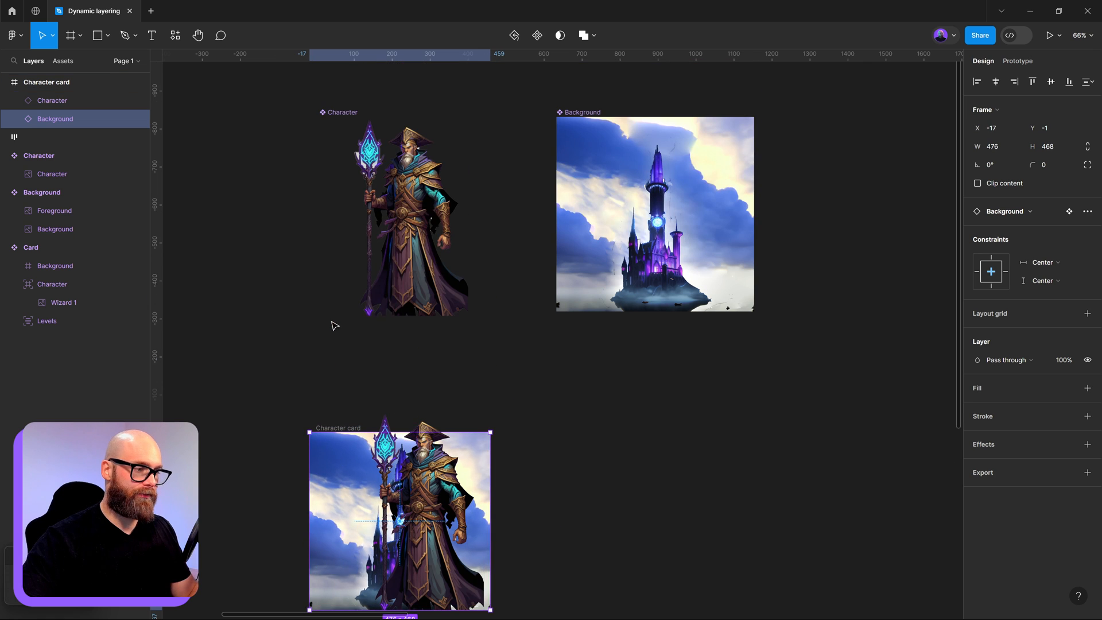
{"action": "scroll", "coordinate": [344, 361], "scroll_direction": "up", "scroll_amount": 6}
{"action": "key", "text": "ctrl+z"}
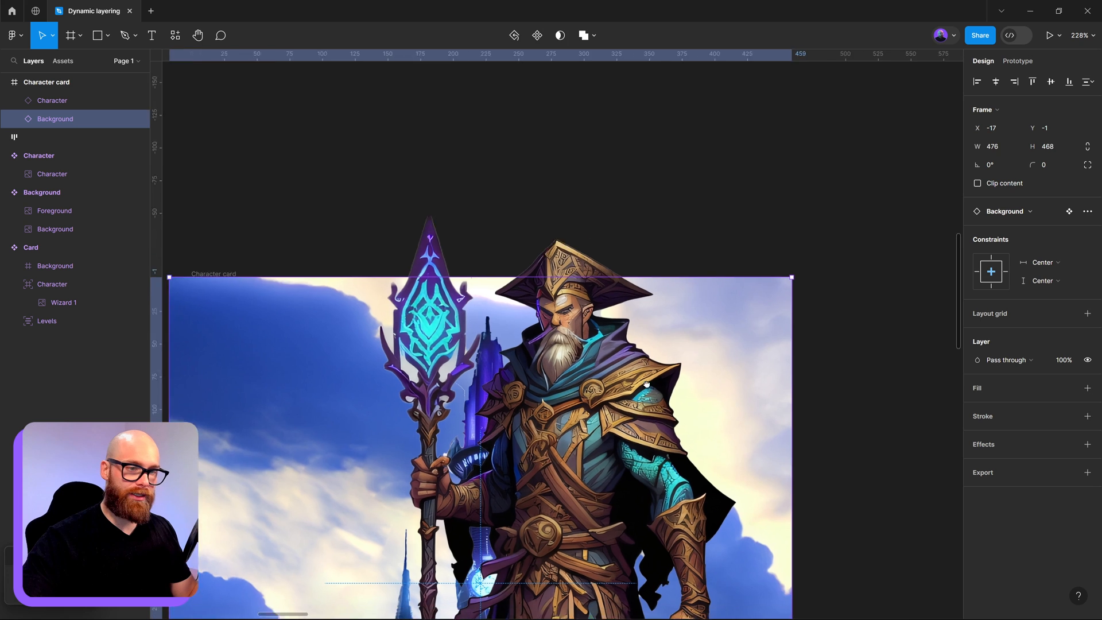
Set the width of the main Background component to 512
{"action": "scroll", "coordinate": [331, 373], "scroll_direction": "down", "scroll_amount": 3}
{"action": "scroll", "coordinate": [331, 373], "scroll_direction": "left", "scroll_amount": 3}
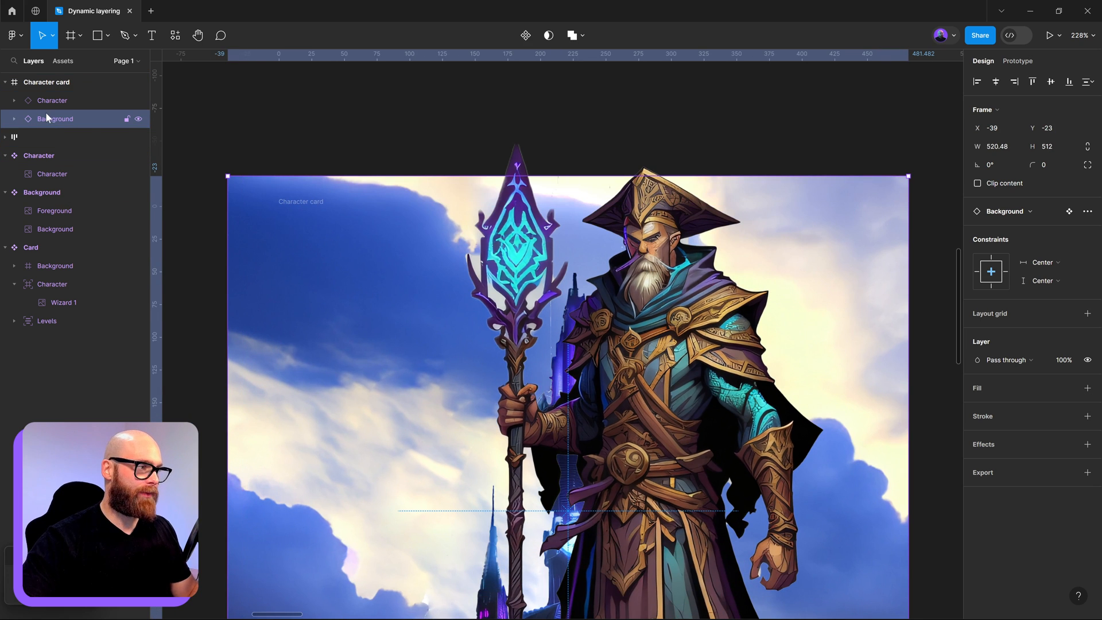
{"action": "scroll", "coordinate": [582, 183], "scroll_direction": "down", "scroll_amount": 6}
{"action": "scroll", "coordinate": [585, 195], "scroll_direction": "up", "scroll_amount": 3}
{"action": "scroll", "coordinate": [585, 195], "scroll_direction": "left", "scroll_amount": 1}
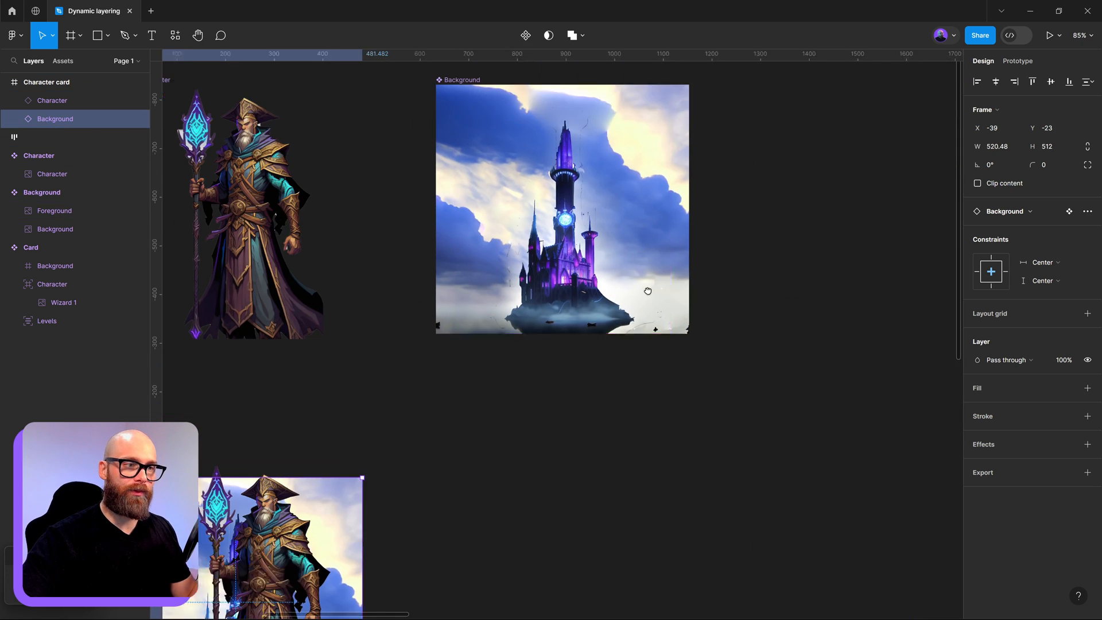
{"action": "left_click", "coordinate": [469, 152]}
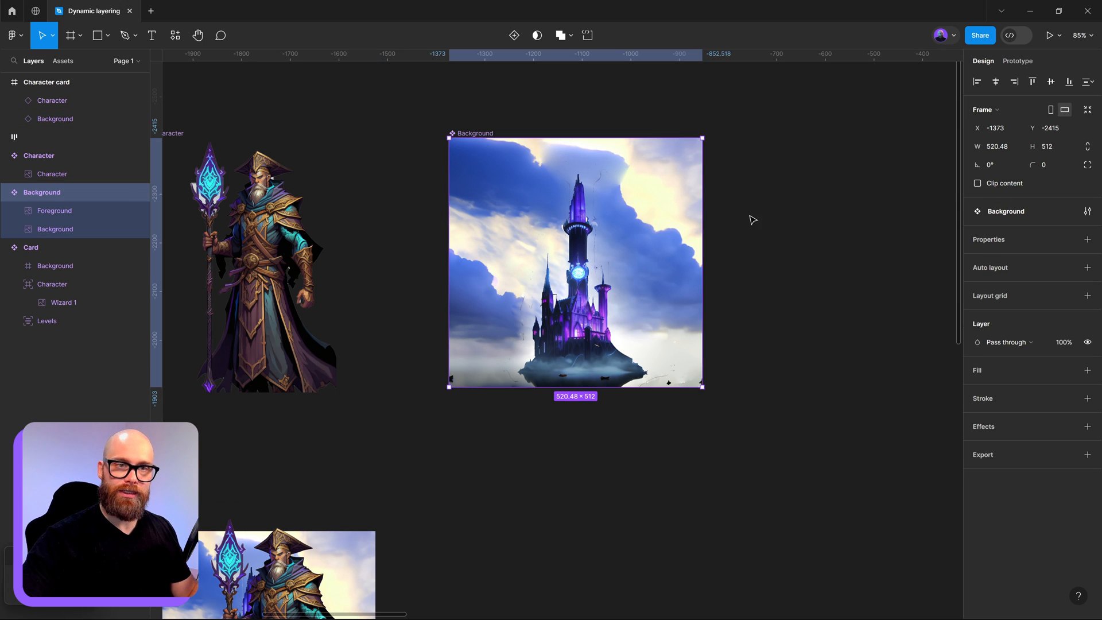
{"action": "mouse_move", "coordinate": [702, 235]}
{"action": "left_mouse_down"}
{"action": "mouse_move", "coordinate": [684, 242]}
{"action": "mouse_move", "coordinate": [699, 247]}
{"action": "left_mouse_up"}
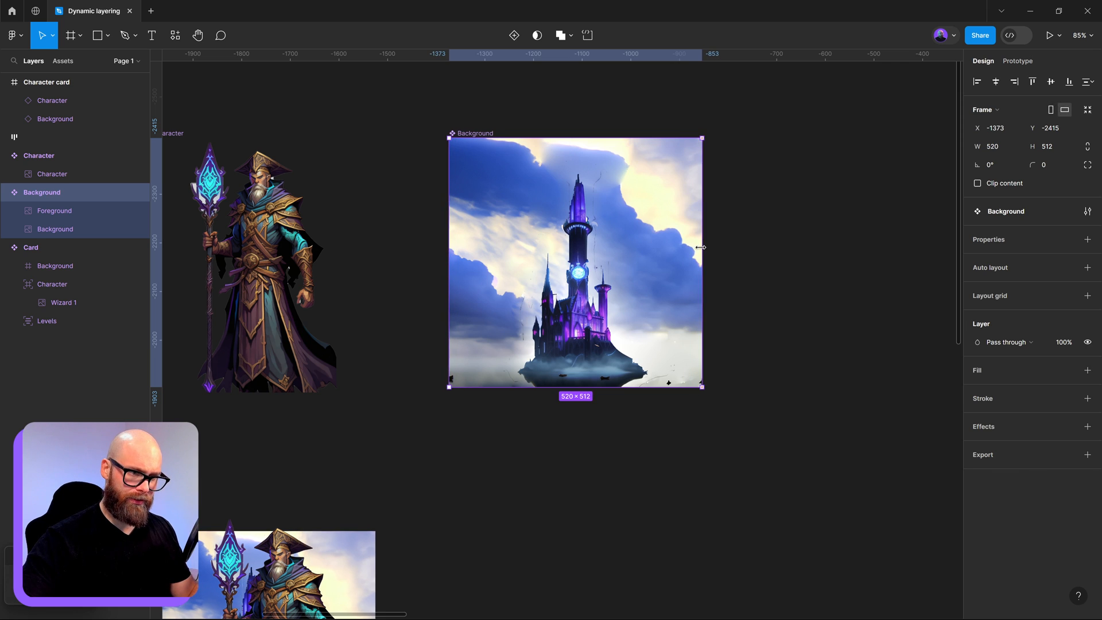
{"action": "left_click", "coordinate": [1012, 151]}
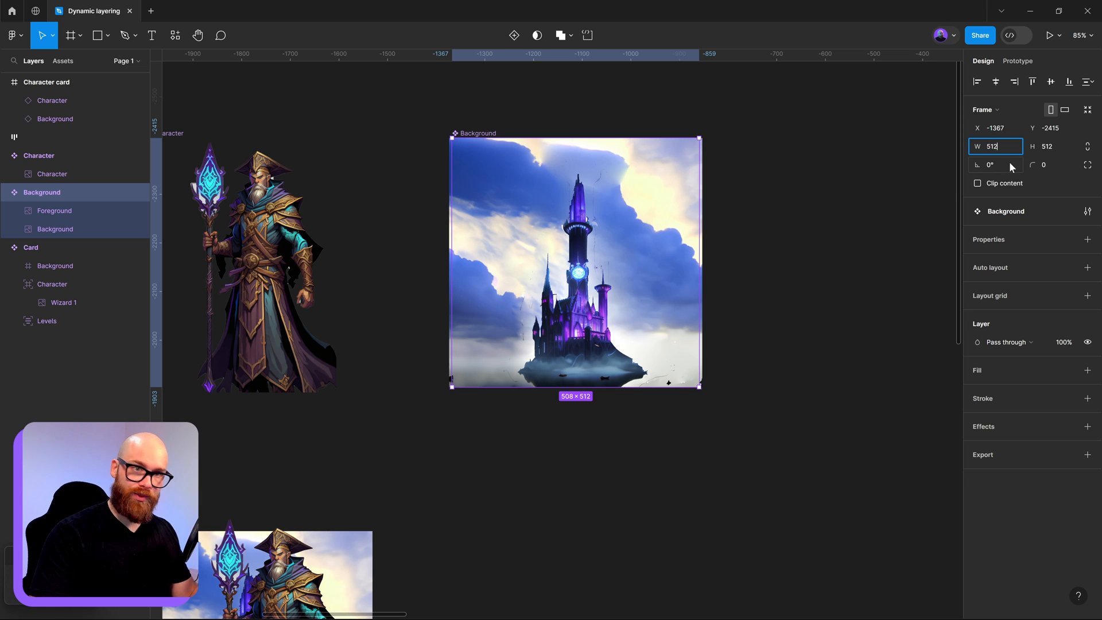
{"action": "key", "text": "Return"}
{"action": "left_click", "coordinate": [818, 335]}
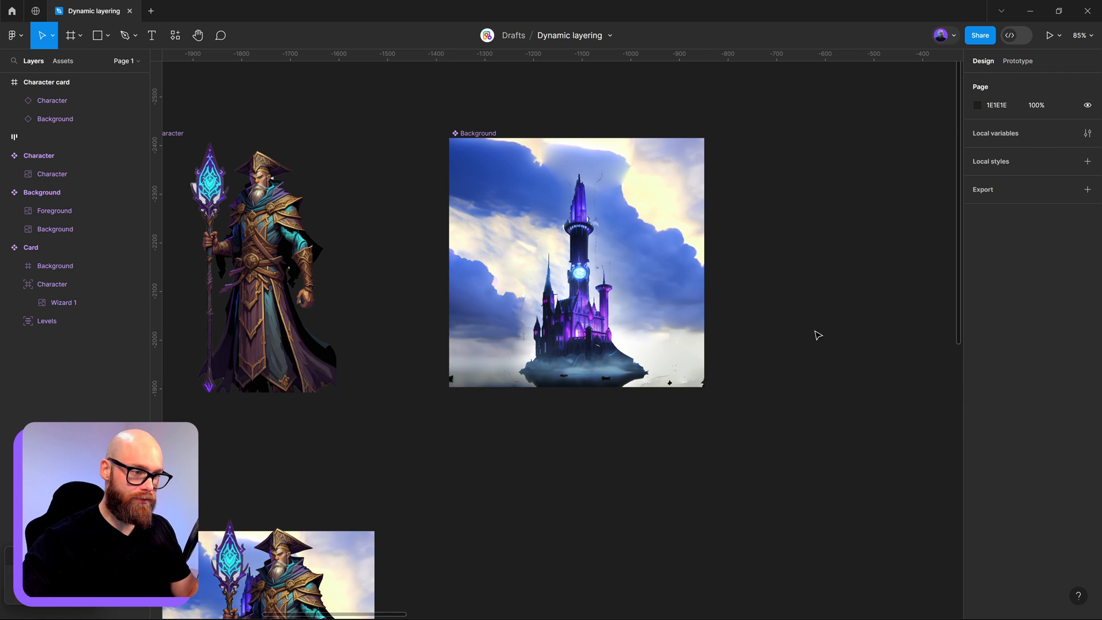
Examine the Character card's bounds and how the Character and Background instances are layered and constrained inside it
{"action": "scroll", "coordinate": [443, 455], "scroll_direction": "down", "scroll_amount": 4}
{"action": "left_click_drag", "start_coordinate": [445, 458], "coordinate": [660, 323]}
{"action": "scroll", "coordinate": [590, 410], "scroll_direction": "up", "scroll_amount": 3}
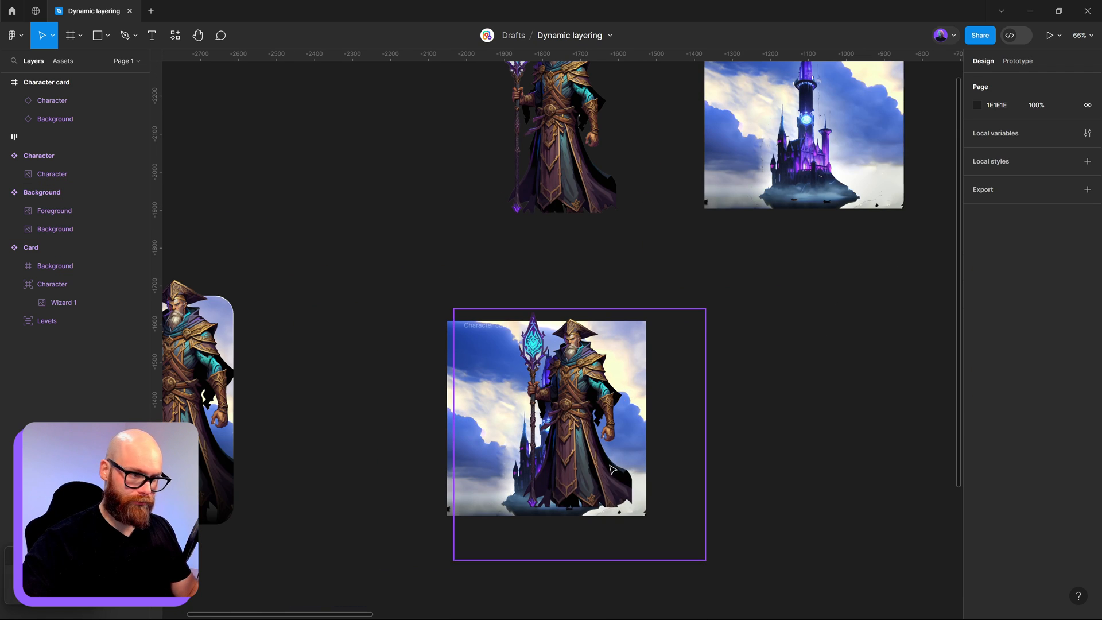
{"action": "left_click", "coordinate": [480, 325]}
{"action": "scroll", "coordinate": [537, 409], "scroll_direction": "up", "scroll_amount": 3}
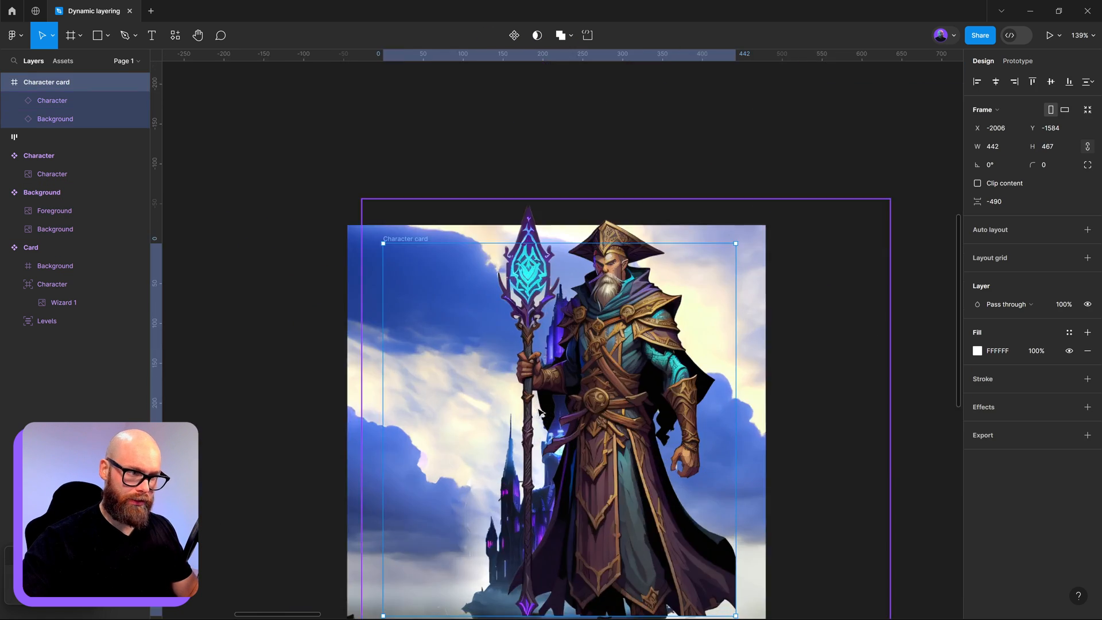
{"action": "left_click", "coordinate": [832, 250]}
{"action": "scroll", "coordinate": [678, 286], "scroll_direction": "down", "scroll_amount": 3}
{"action": "left_click_drag", "start_coordinate": [450, 211], "coordinate": [730, 482]}
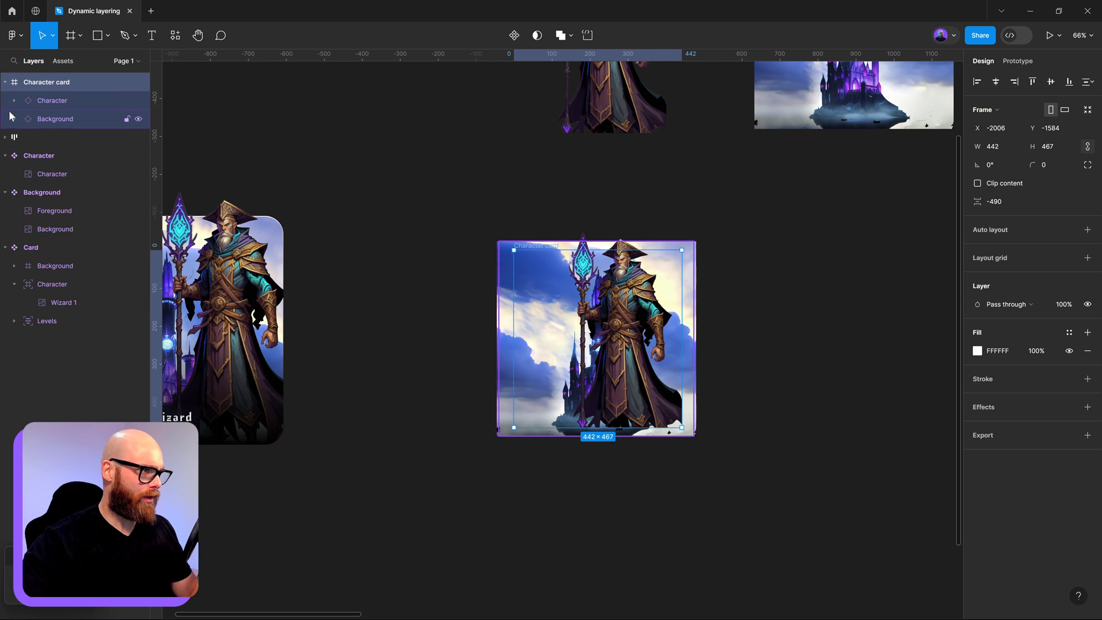
{"action": "left_click", "coordinate": [45, 119]}
{"action": "left_click", "coordinate": [49, 105]}
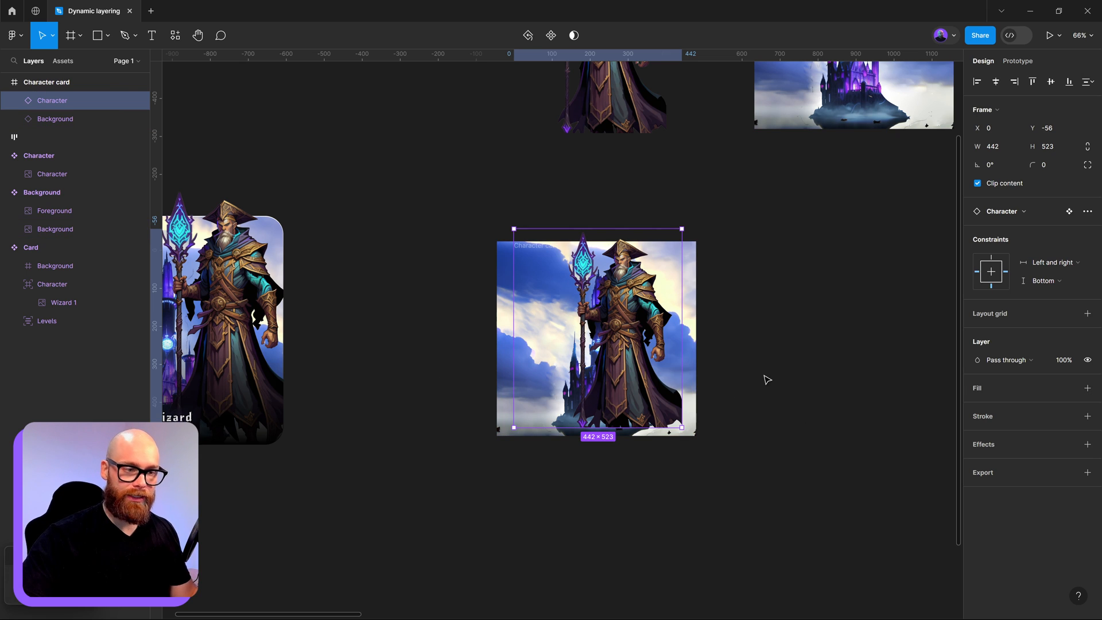
Open the context options for the Background instance inside the Character card
{"action": "left_click", "coordinate": [67, 120]}
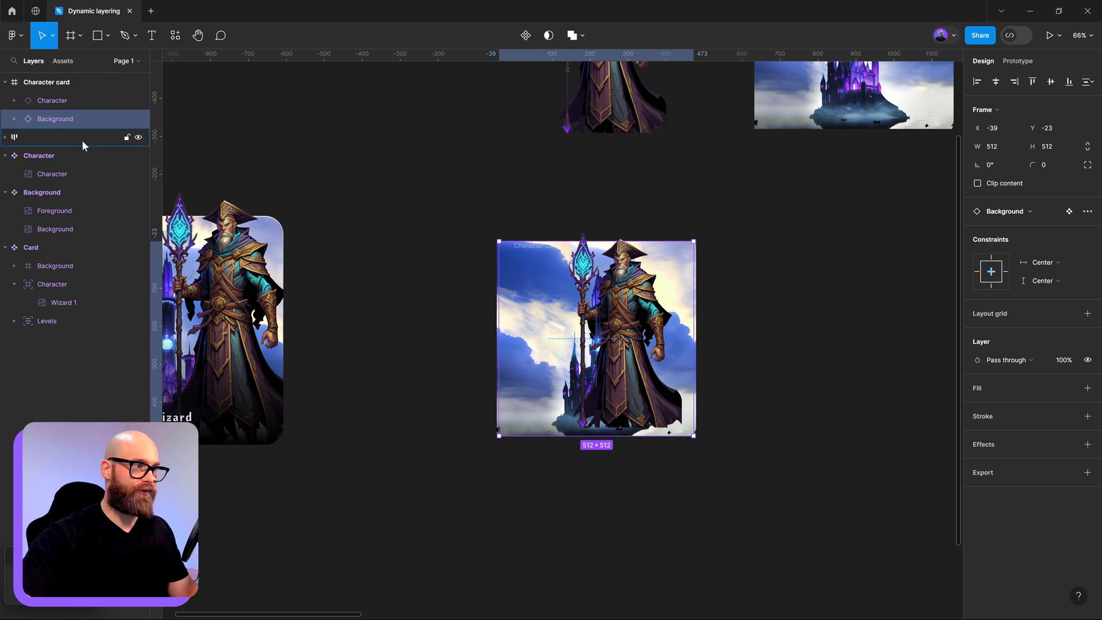
{"action": "right_click", "coordinate": [72, 121]}
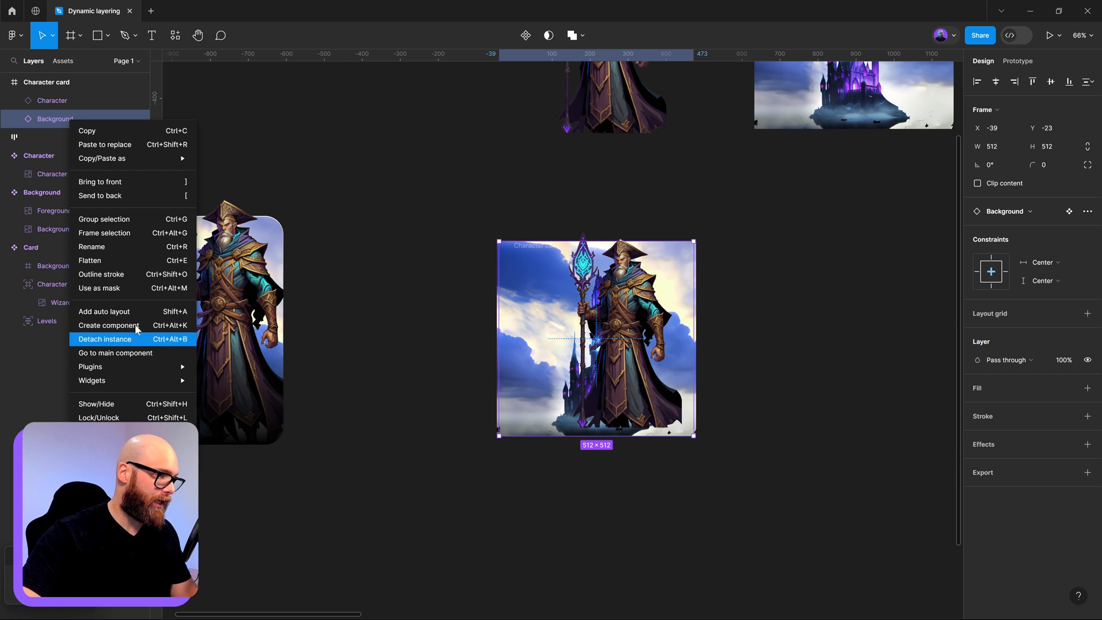
Wrap the Background instance inside Character card in a new frame and rename that frame Card
{"action": "left_click", "coordinate": [125, 235]}
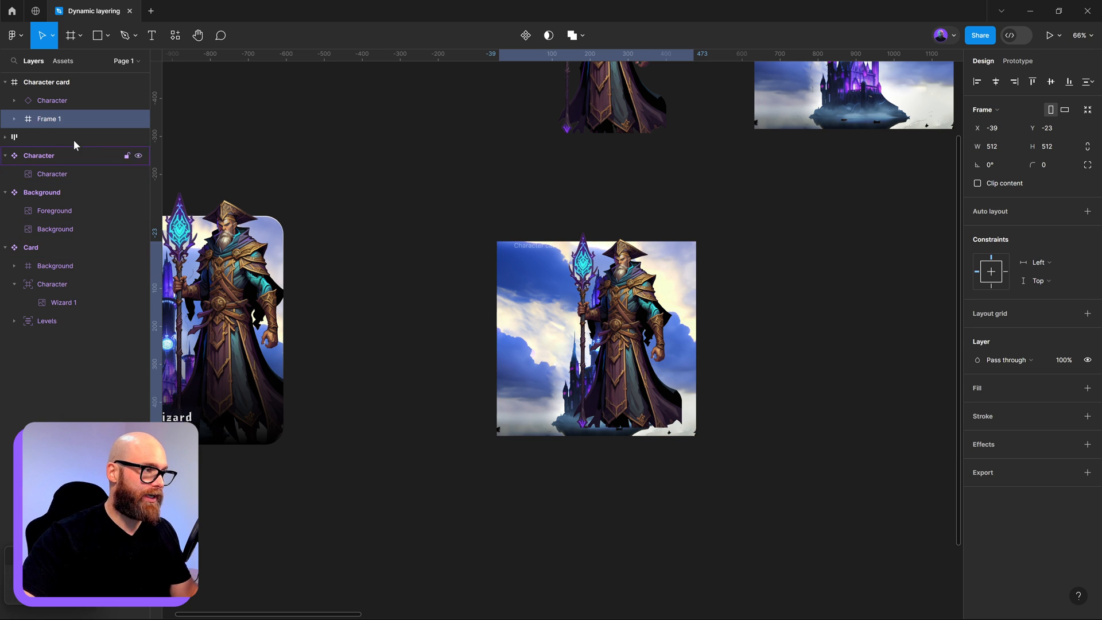
{"action": "double_click", "coordinate": [49, 119]}
{"action": "type", "text": "card"}
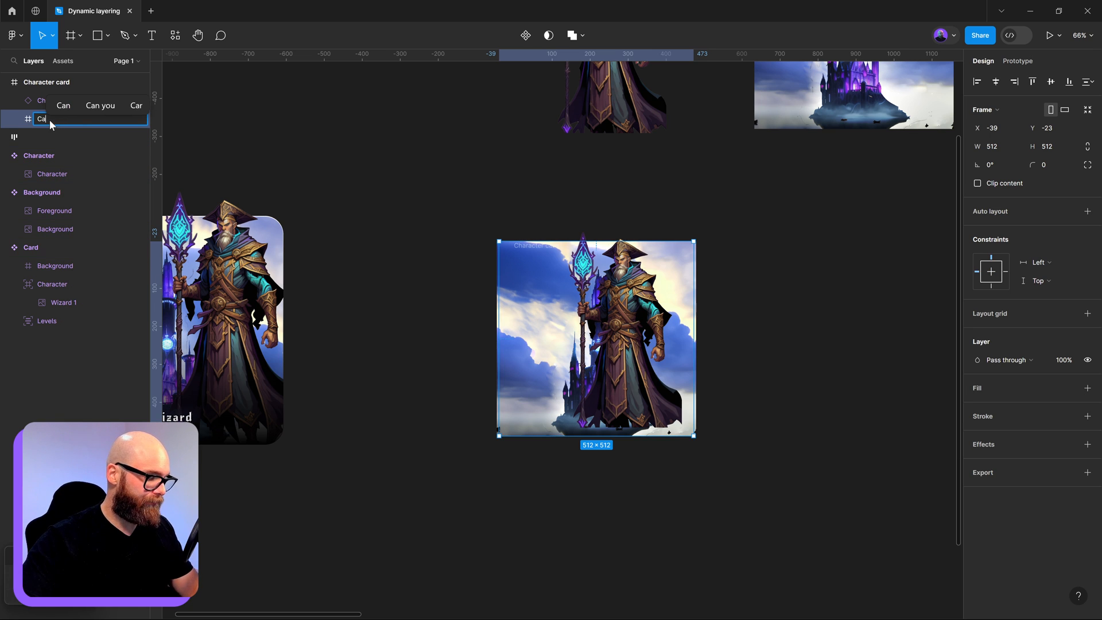
{"action": "left_click", "coordinate": [328, 192]}
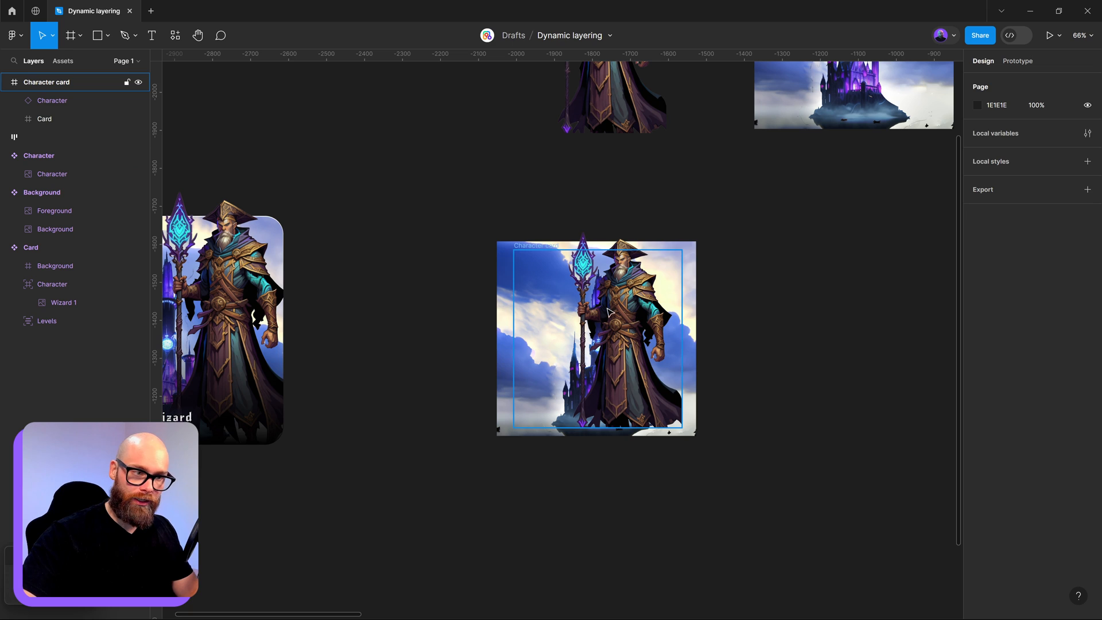
{"action": "left_click", "coordinate": [45, 119]}
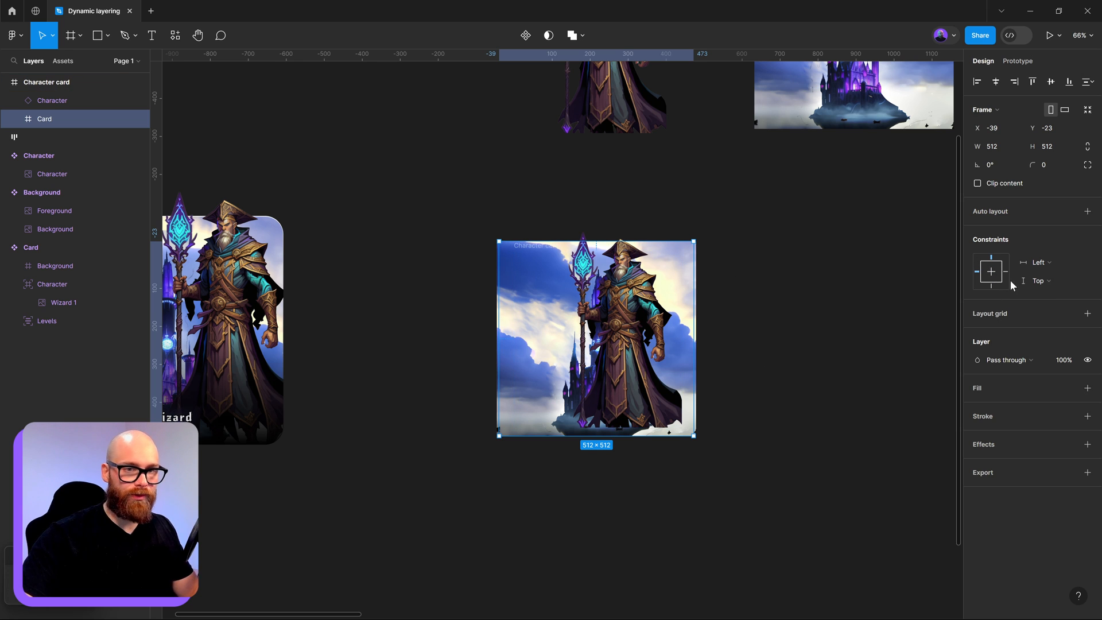
{"action": "left_click", "coordinate": [1059, 279]}
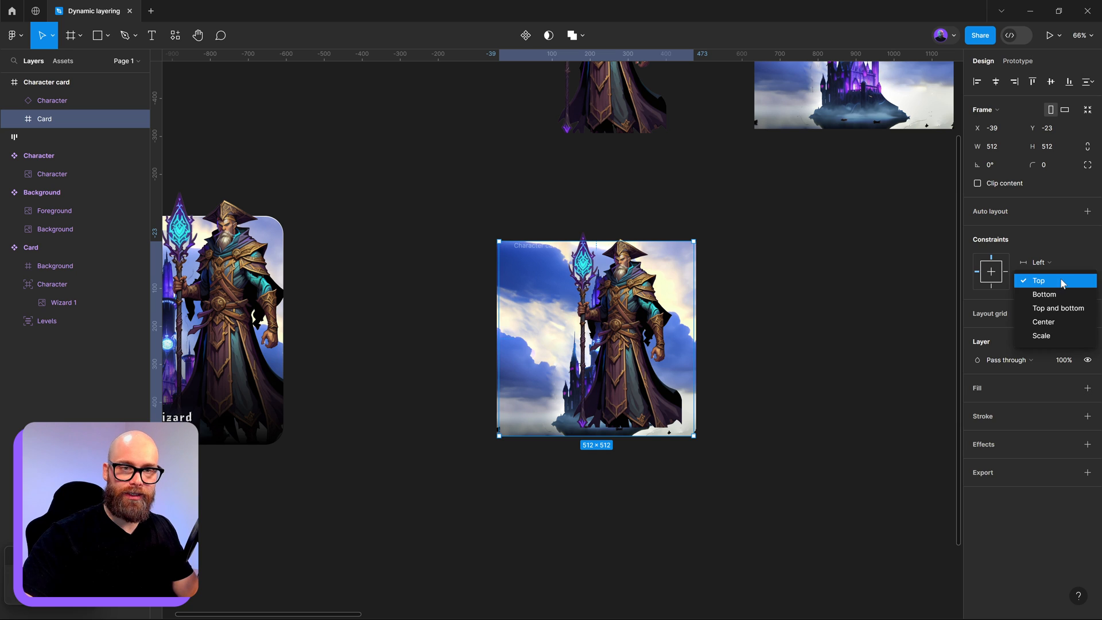
{"action": "left_click", "coordinate": [1005, 266]}
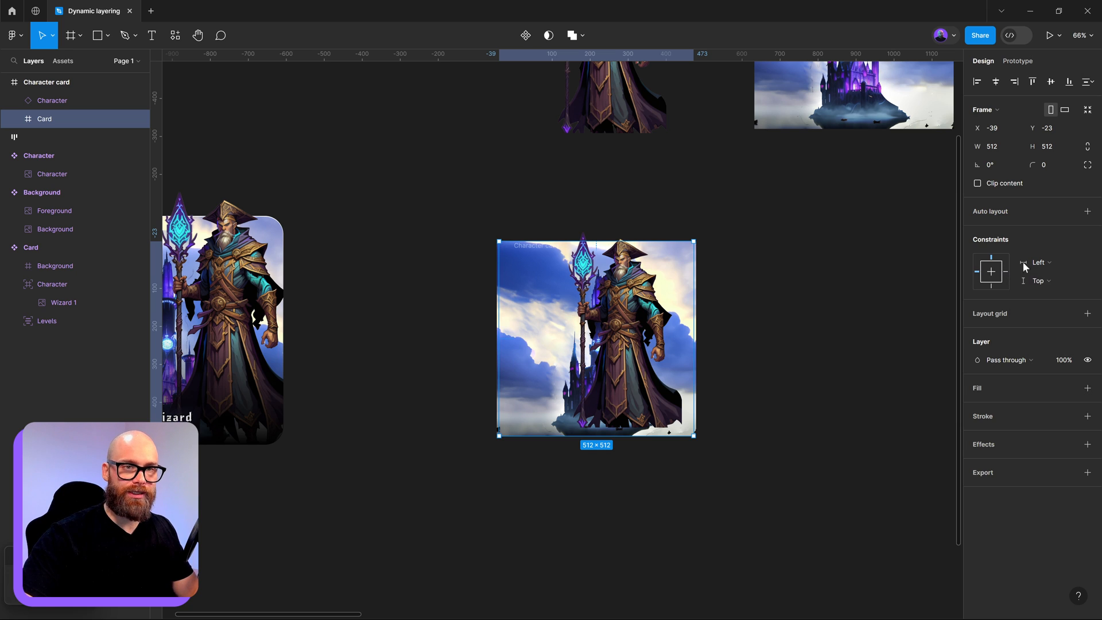
Hide the Character instance inside the Character card frame
{"action": "left_click", "coordinate": [51, 102]}
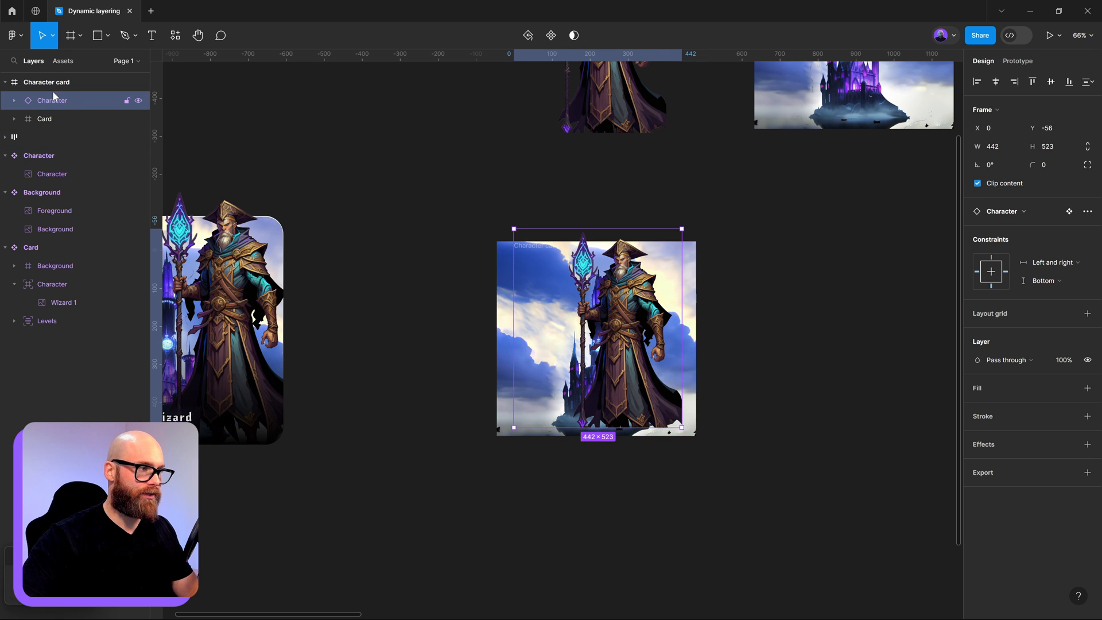
{"action": "left_click", "coordinate": [139, 102]}
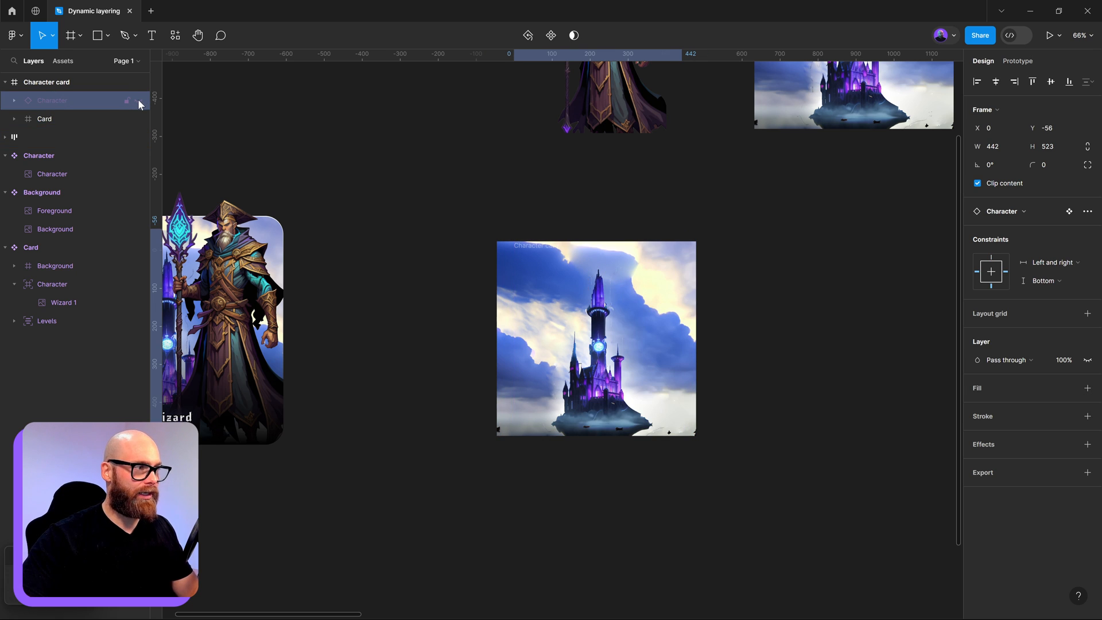
Give the Card frame a corner radius of 48 and clip its content
{"action": "left_click", "coordinate": [49, 121]}
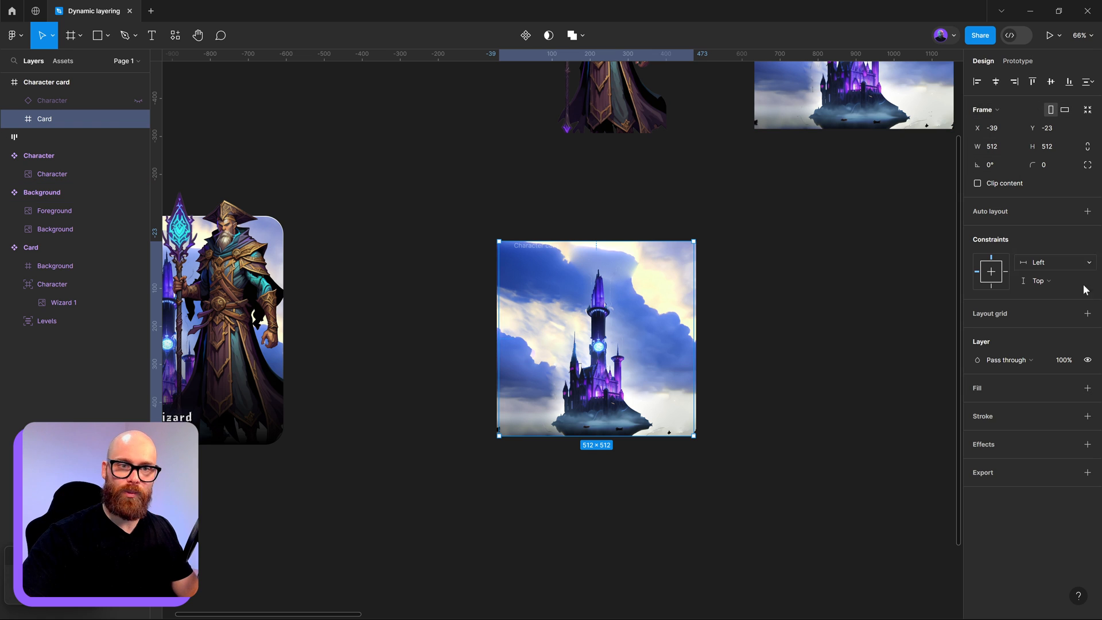
{"action": "left_click", "coordinate": [1058, 165]}
{"action": "type", "text": "24"}
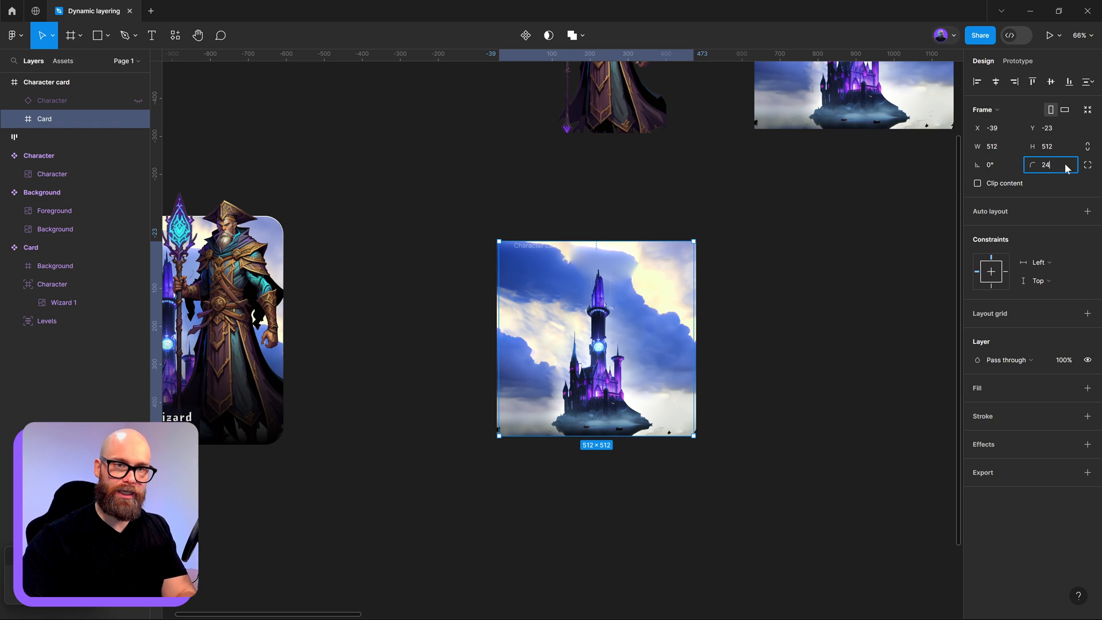
{"action": "double_click", "coordinate": [1065, 165]}
{"action": "type", "text": "48"}
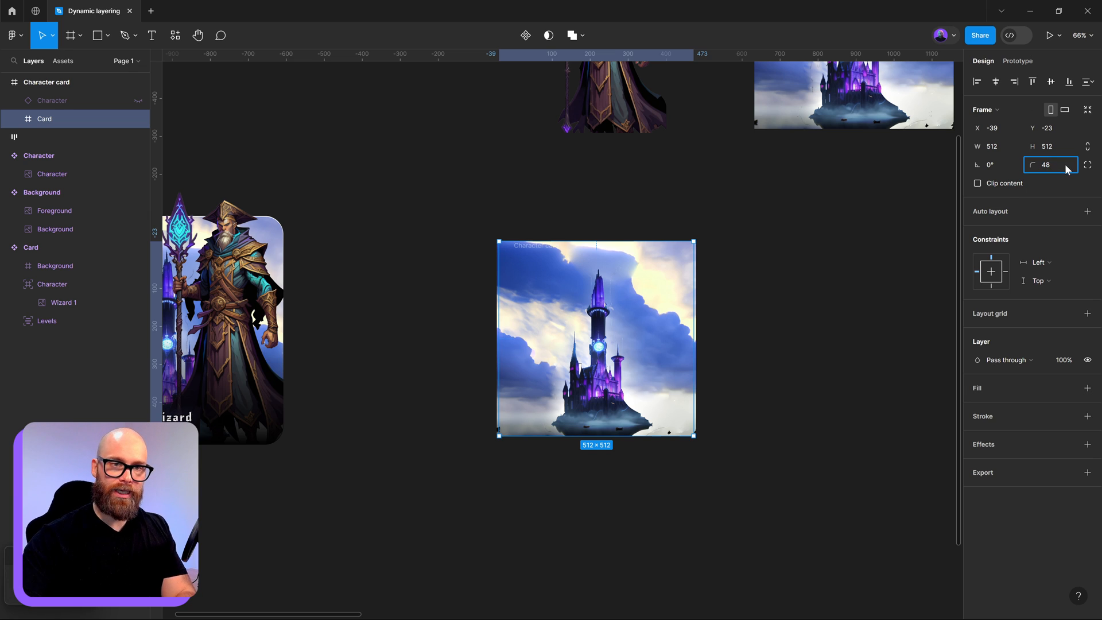
{"action": "key", "text": "Return"}
{"action": "left_click", "coordinate": [1000, 185]}
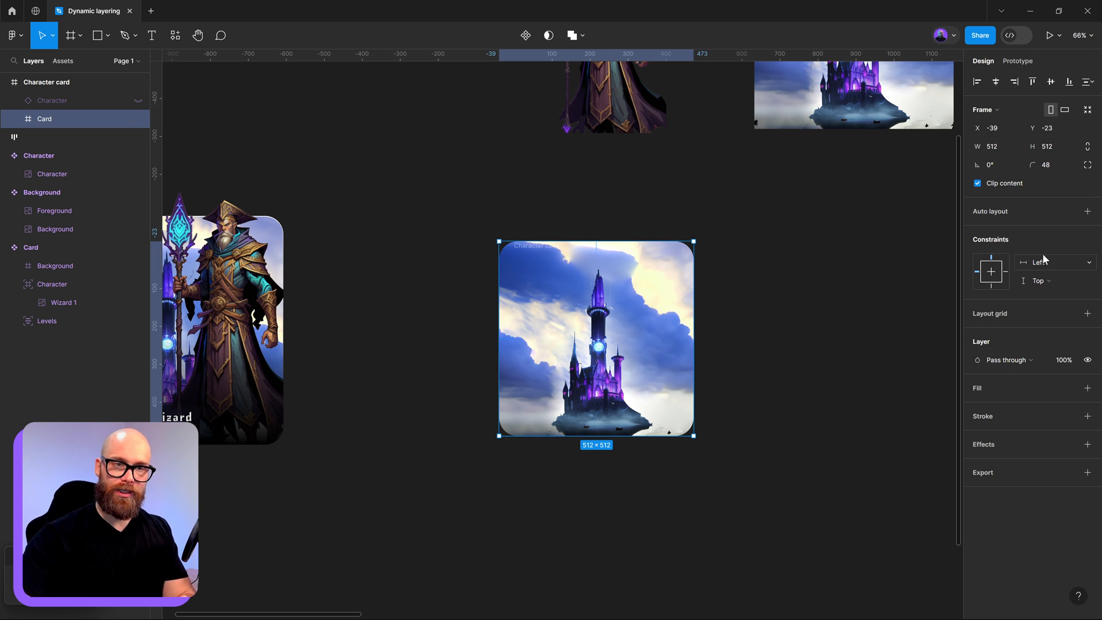
Add a linear gradient stroke to the Card frame, running diagonally from its top-left corner to its bottom-right corner
{"action": "left_click", "coordinate": [1087, 416]}
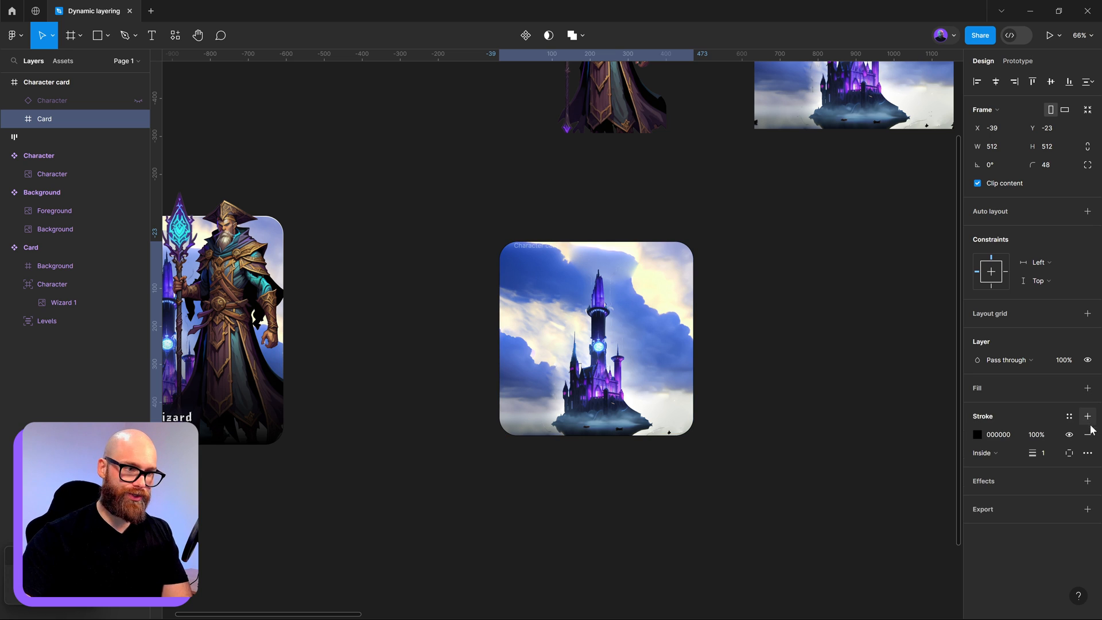
{"action": "left_click", "coordinate": [978, 435]}
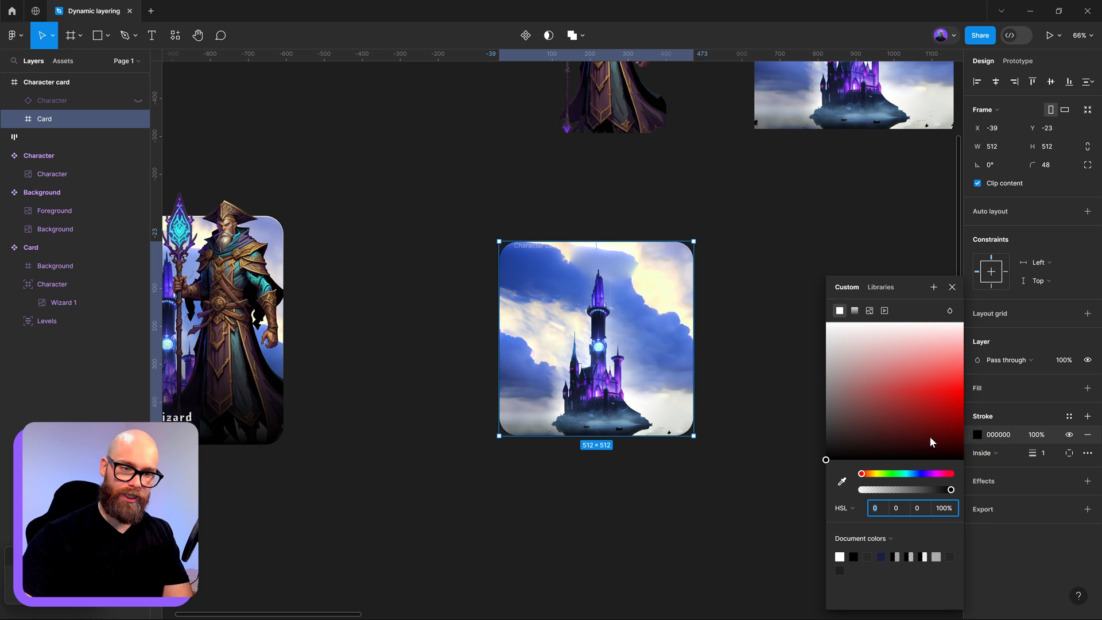
{"action": "left_click", "coordinate": [854, 311]}
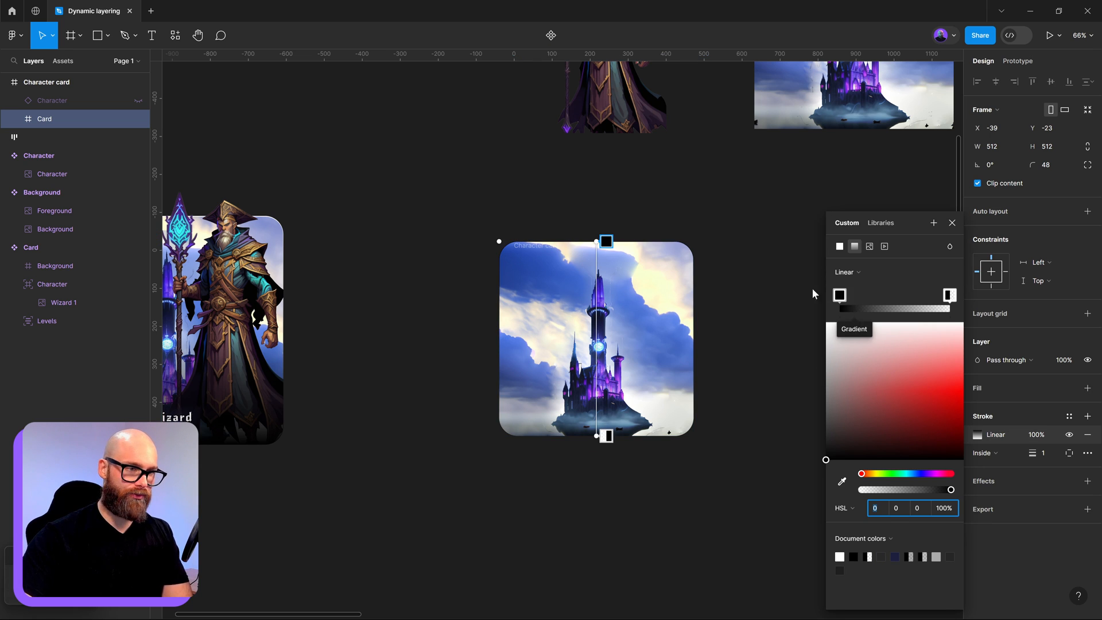
{"action": "left_click_drag", "start_coordinate": [606, 241], "coordinate": [515, 237]}
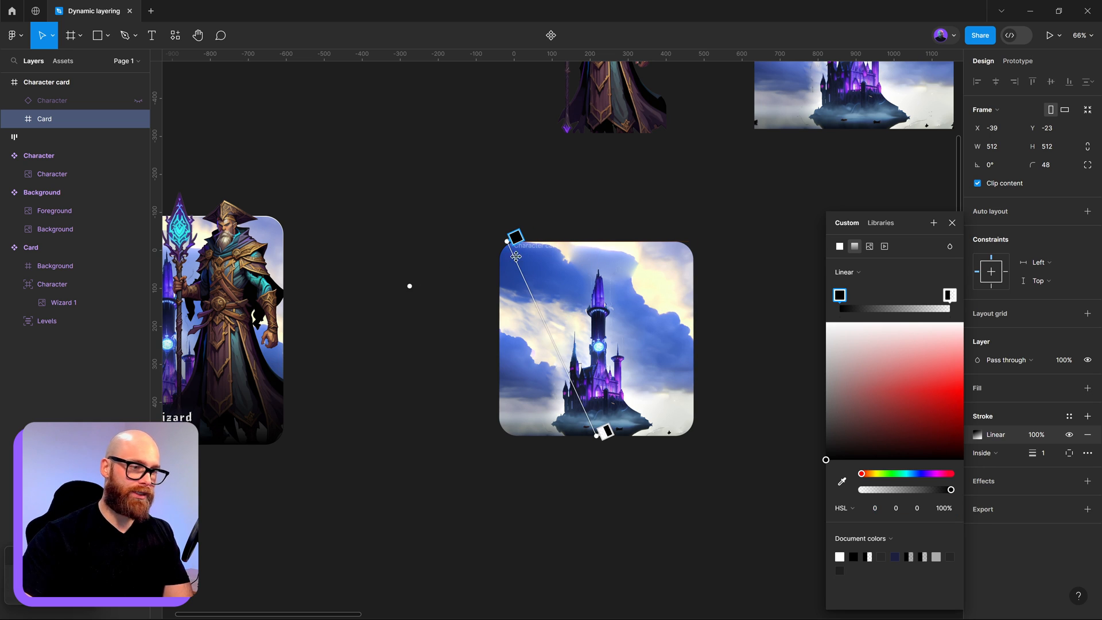
{"action": "left_click_drag", "start_coordinate": [598, 435], "coordinate": [686, 435]}
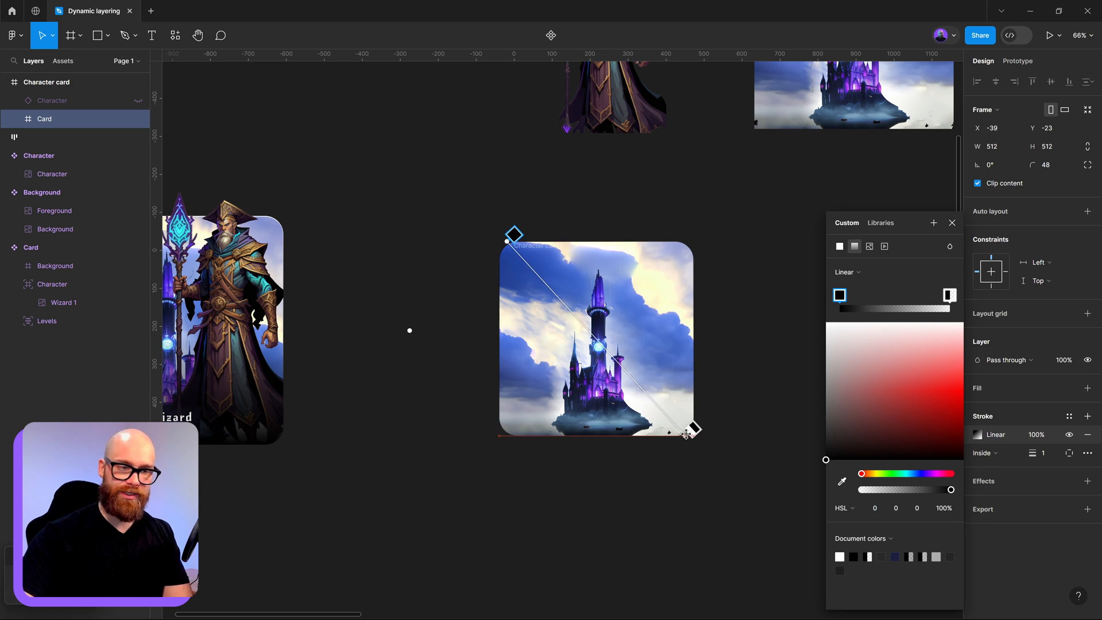
Set the stroke gradient's start stop to HSL 0, 0, 94 and its end stop to HSL 0, 0, 10, both at 100% opacity
{"action": "scroll", "coordinate": [312, 286], "scroll_direction": "left", "scroll_amount": 5}
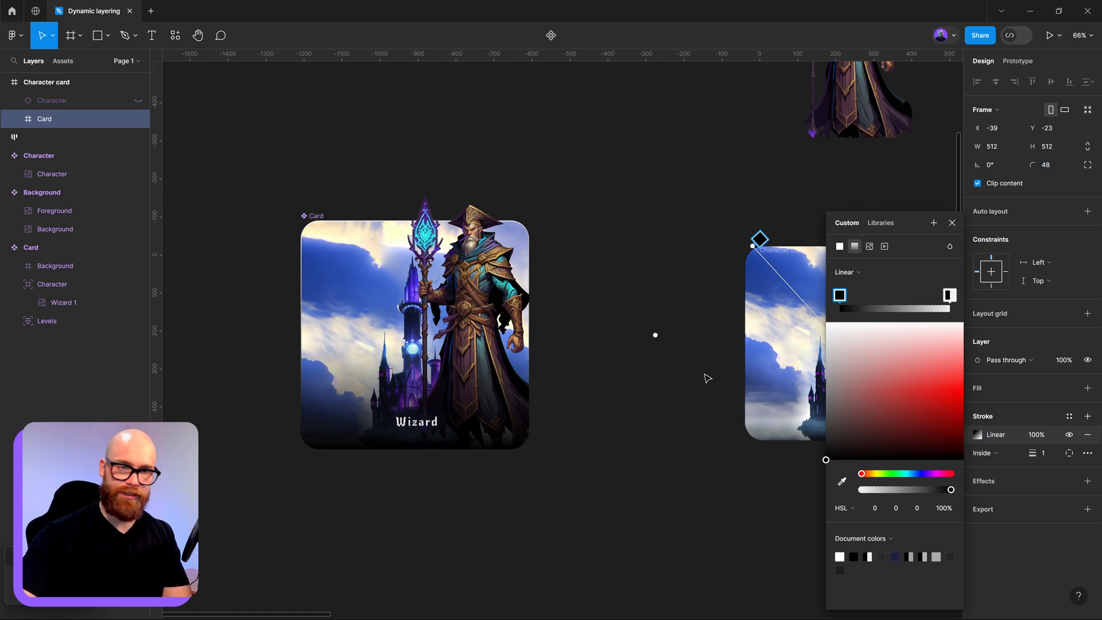
{"action": "scroll", "coordinate": [596, 379], "scroll_direction": "right", "scroll_amount": 5}
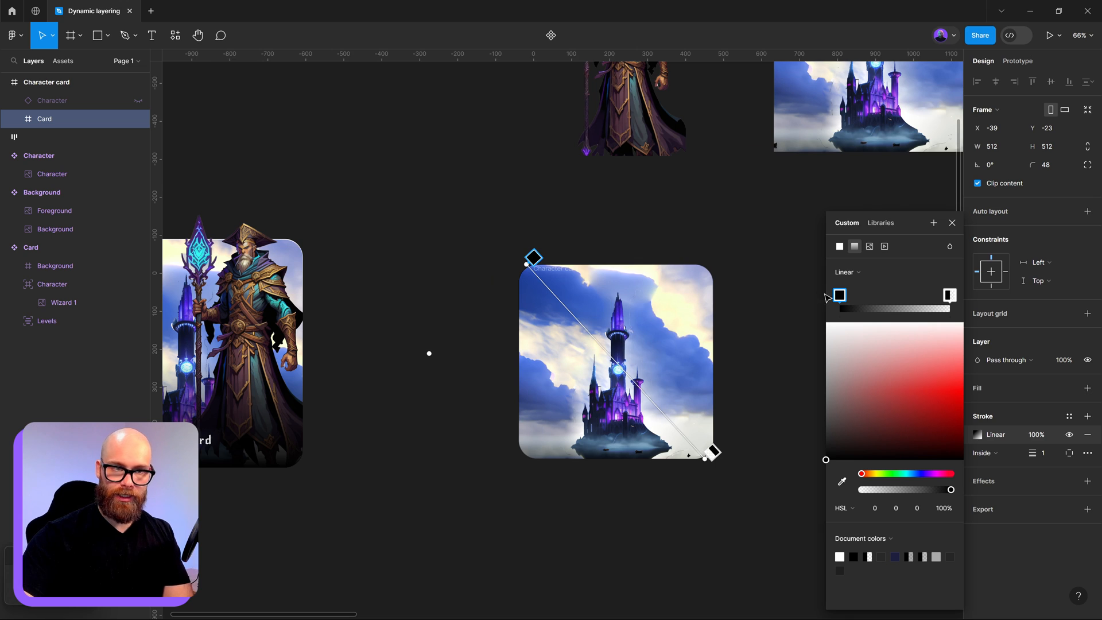
{"action": "left_click_drag", "start_coordinate": [848, 355], "coordinate": [824, 339]}
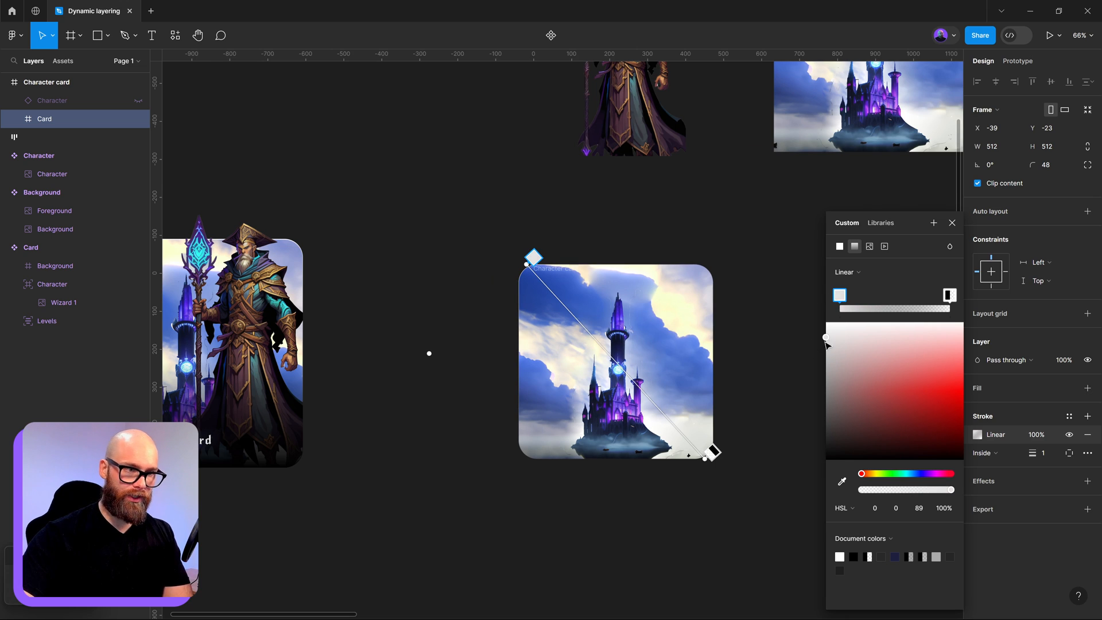
{"action": "left_click", "coordinate": [949, 295]}
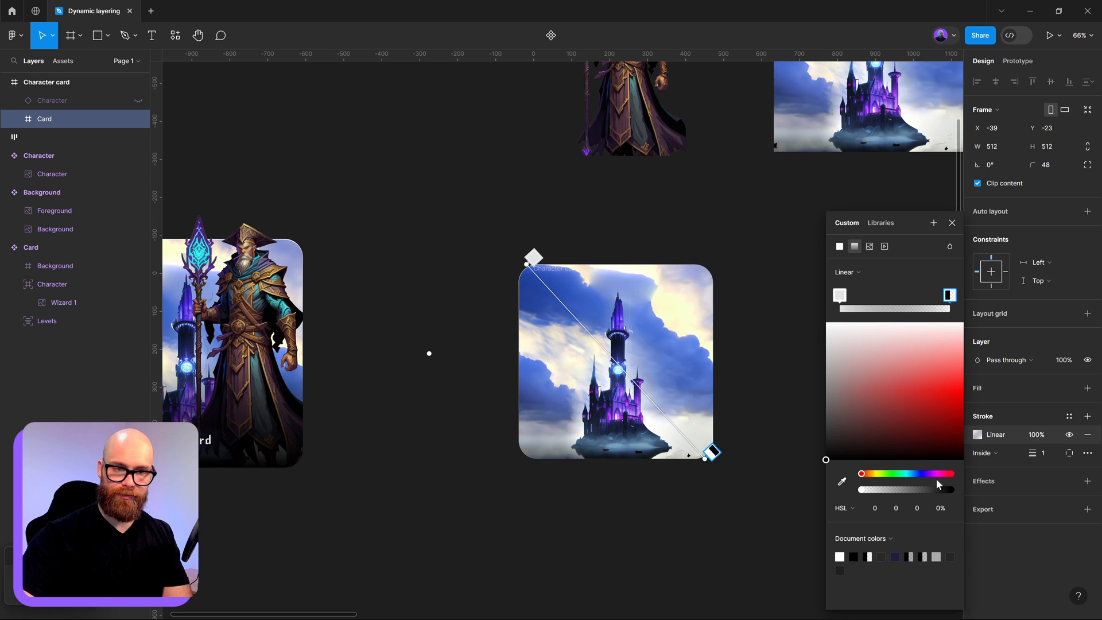
{"action": "left_click_drag", "start_coordinate": [911, 491], "coordinate": [1069, 505]}
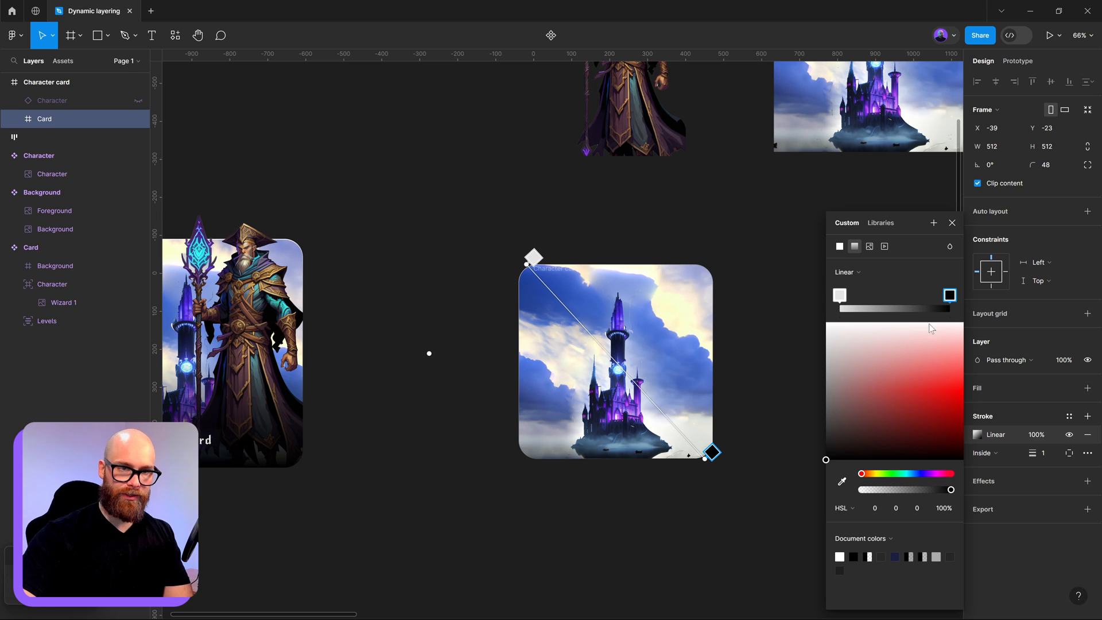
{"action": "left_click_drag", "start_coordinate": [838, 438], "coordinate": [817, 450]}
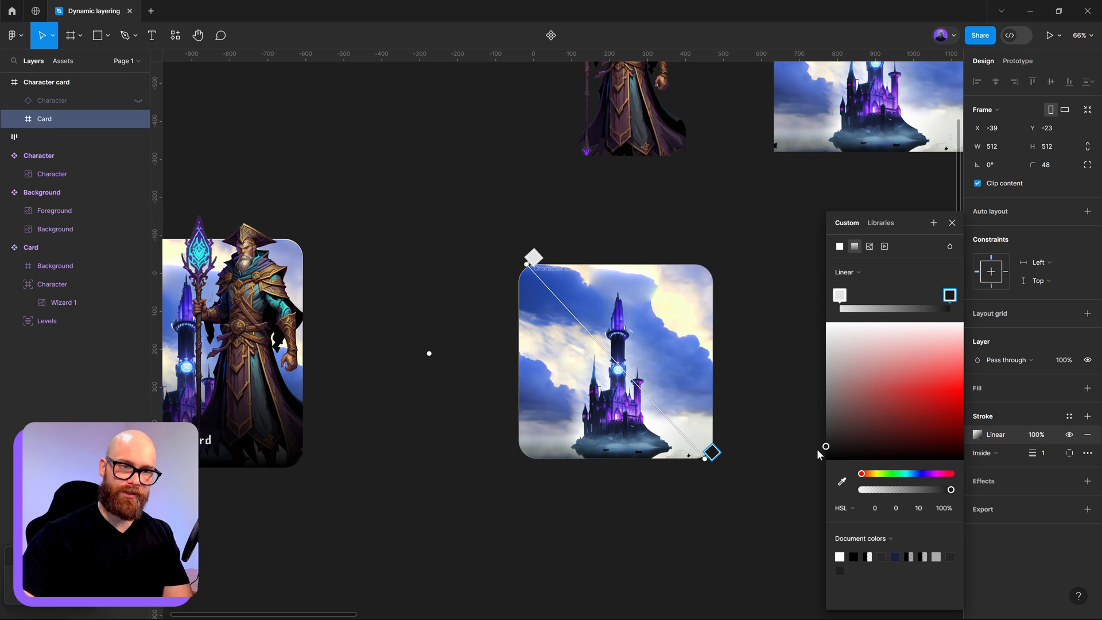
{"action": "left_click", "coordinate": [840, 295]}
{"action": "left_click", "coordinate": [826, 329]}
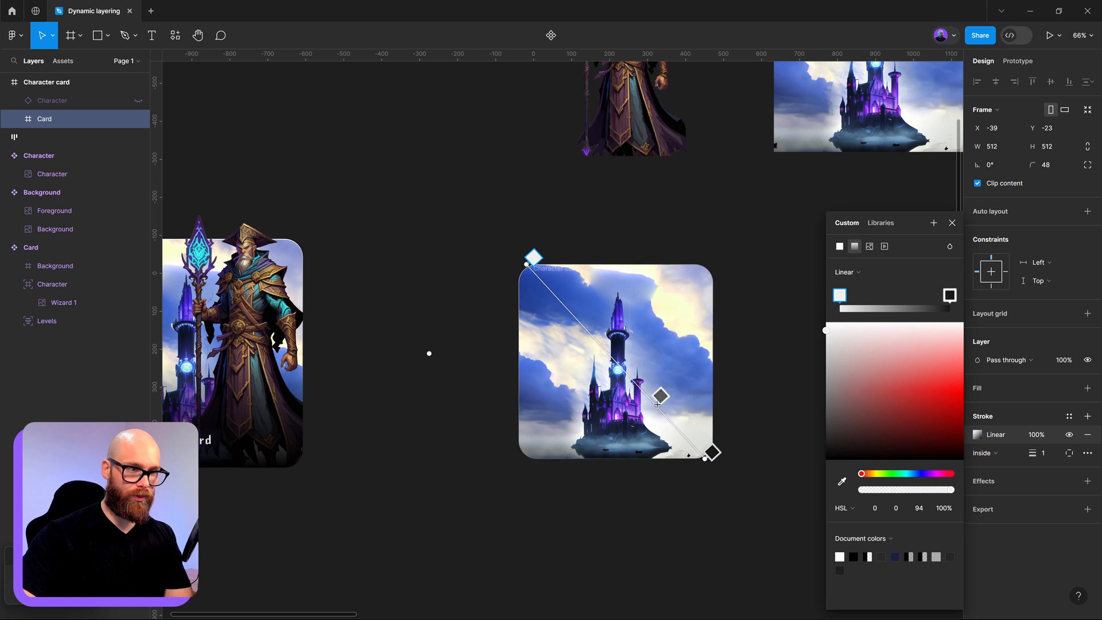
{"action": "left_click", "coordinate": [952, 223]}
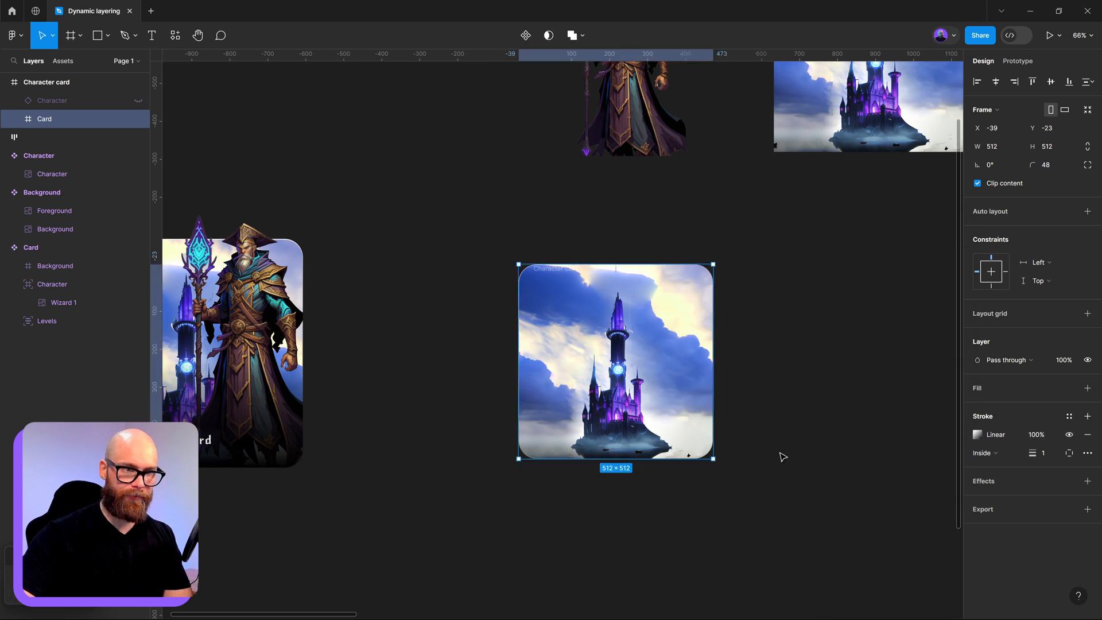
{"action": "left_click", "coordinate": [713, 509]}
{"action": "left_click_drag", "start_coordinate": [474, 212], "coordinate": [819, 556]}
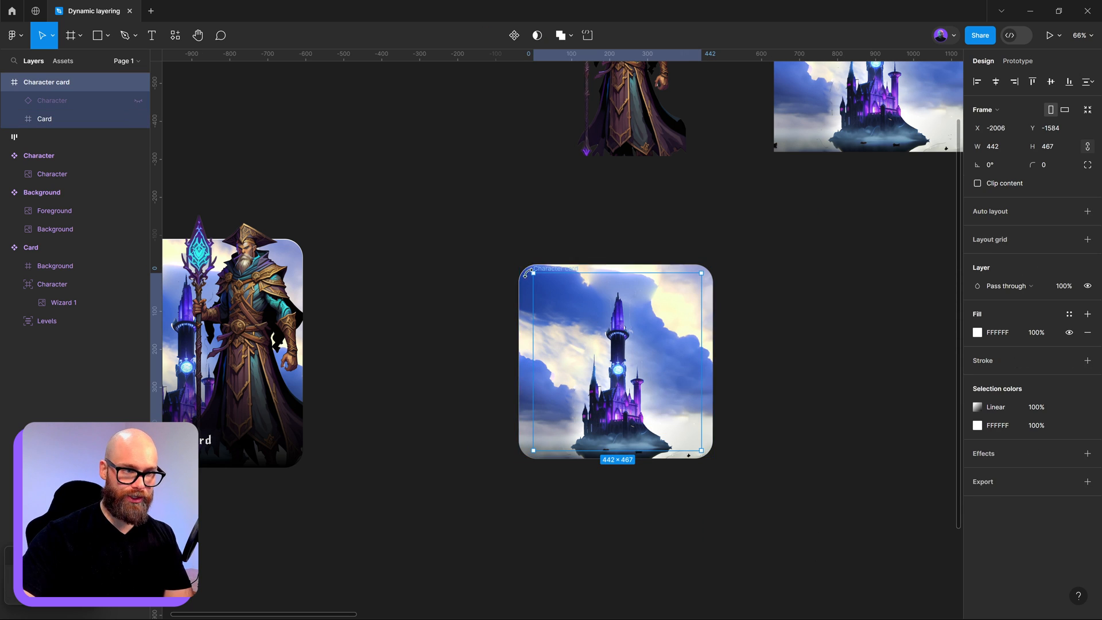
Switch the Card frame's stroke to custom per-side widths and set its left and top sides to 2
{"action": "left_click", "coordinate": [98, 115]}
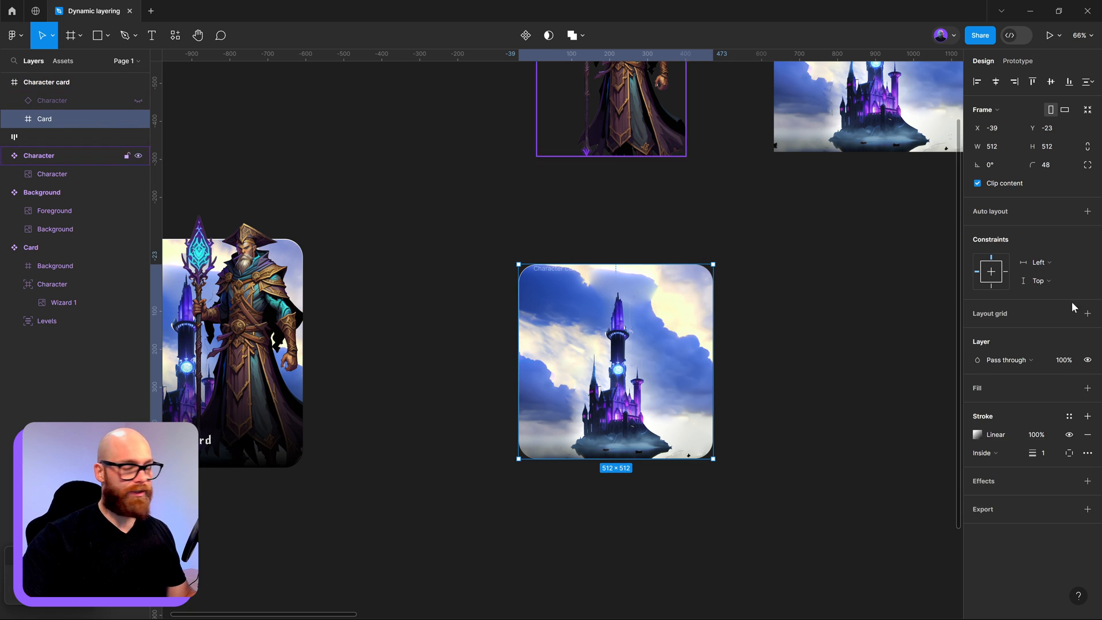
{"action": "left_click", "coordinate": [1068, 453]}
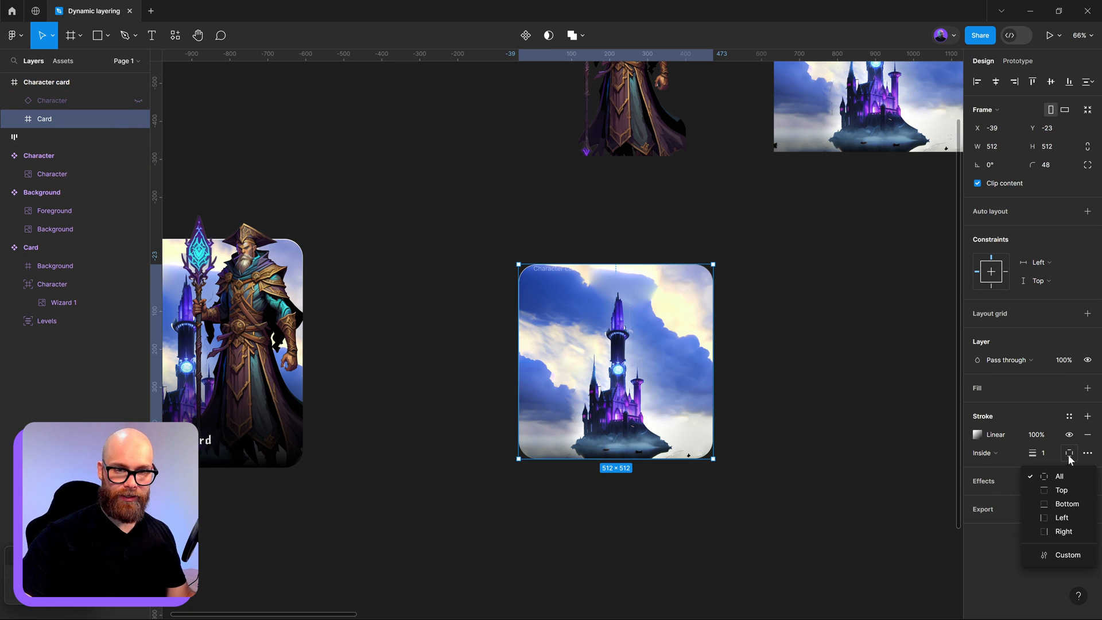
{"action": "left_click", "coordinate": [1057, 554]}
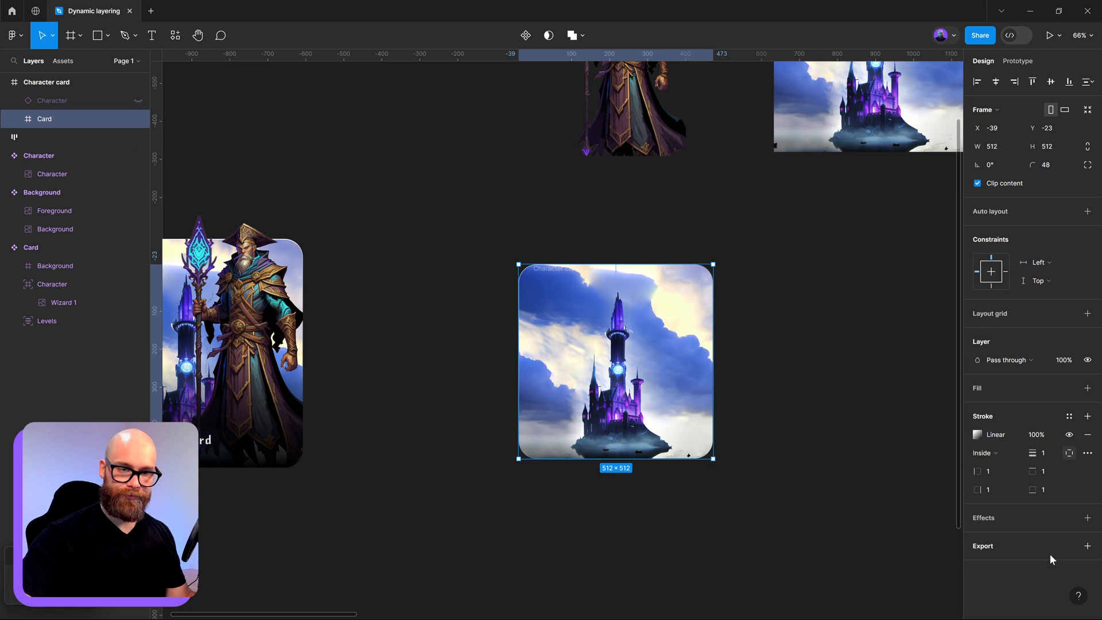
{"action": "left_click", "coordinate": [1002, 475]}
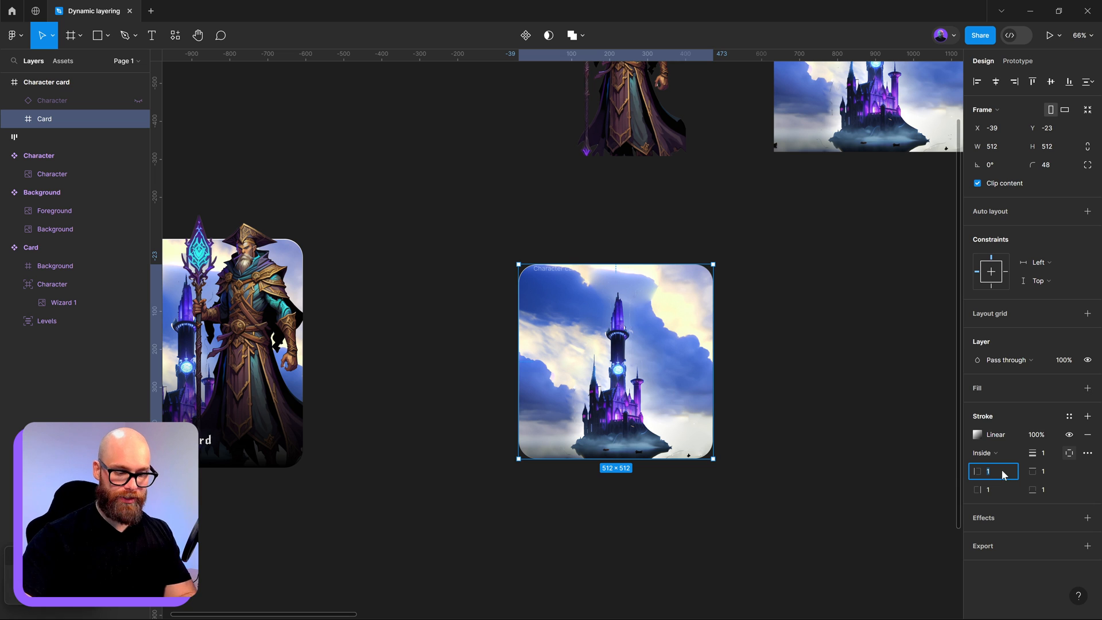
{"action": "type", "text": "2"}
{"action": "left_click", "coordinate": [1040, 478]}
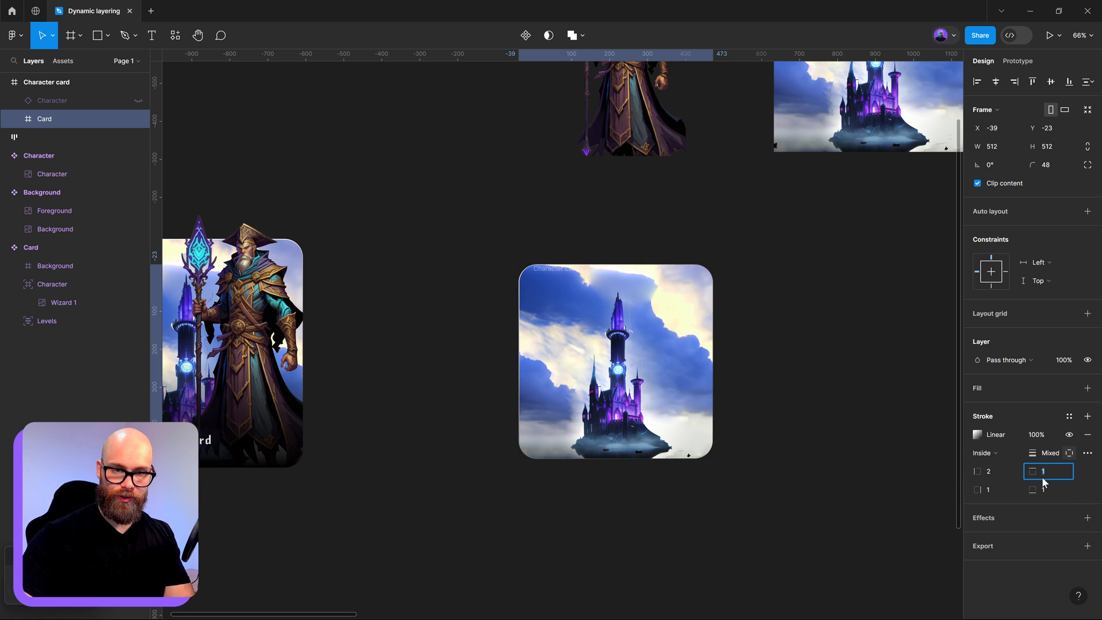
{"action": "type", "text": "2"}
{"action": "key", "text": "Return"}
{"action": "left_click", "coordinate": [788, 385]}
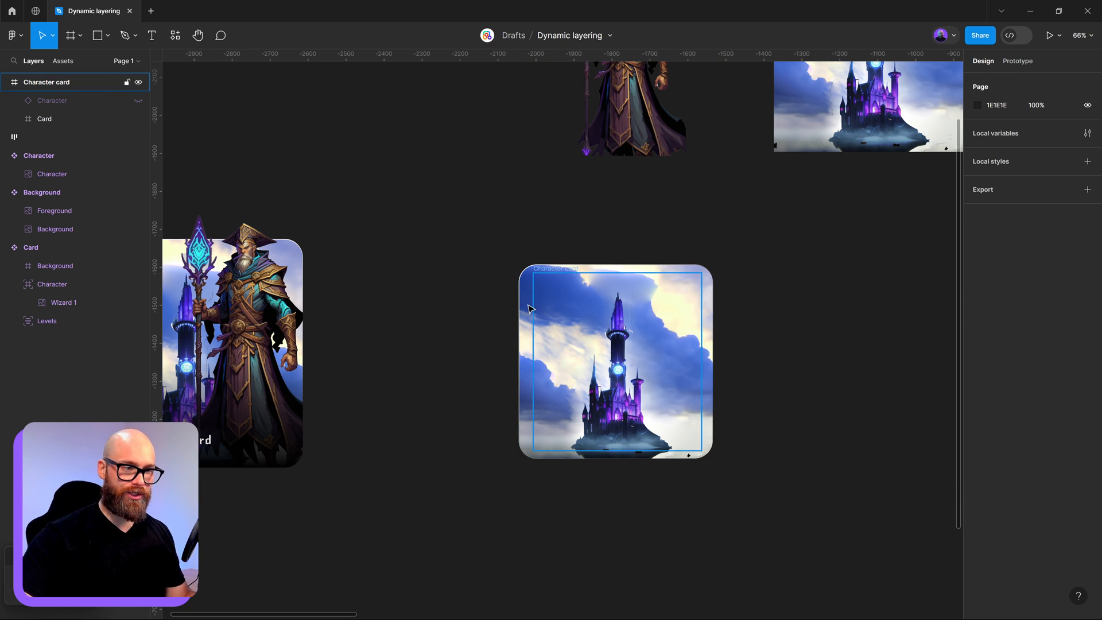
{"action": "scroll", "coordinate": [524, 472], "scroll_direction": "up", "scroll_amount": 5}
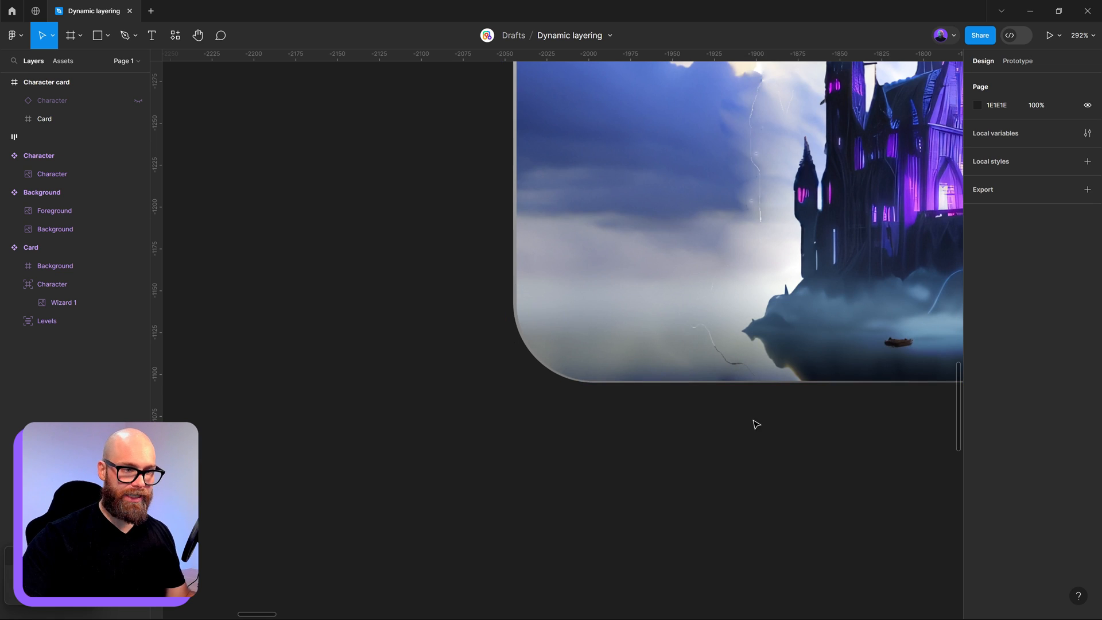
{"action": "scroll", "coordinate": [695, 365], "scroll_direction": "down", "scroll_amount": 3}
{"action": "left_click_drag", "start_coordinate": [675, 243], "coordinate": [566, 445]}
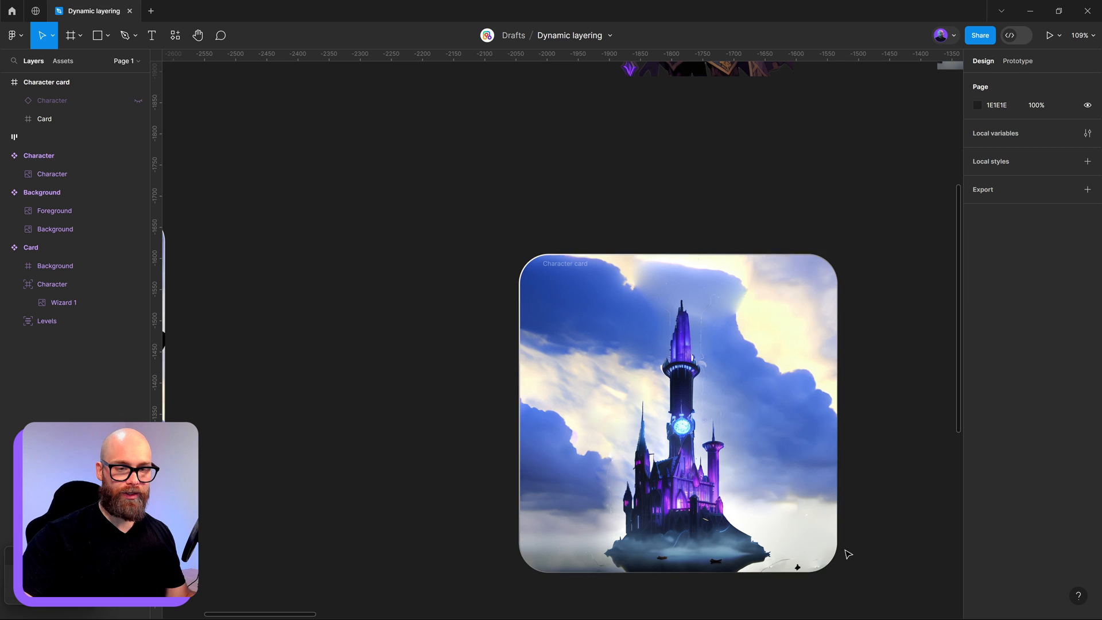
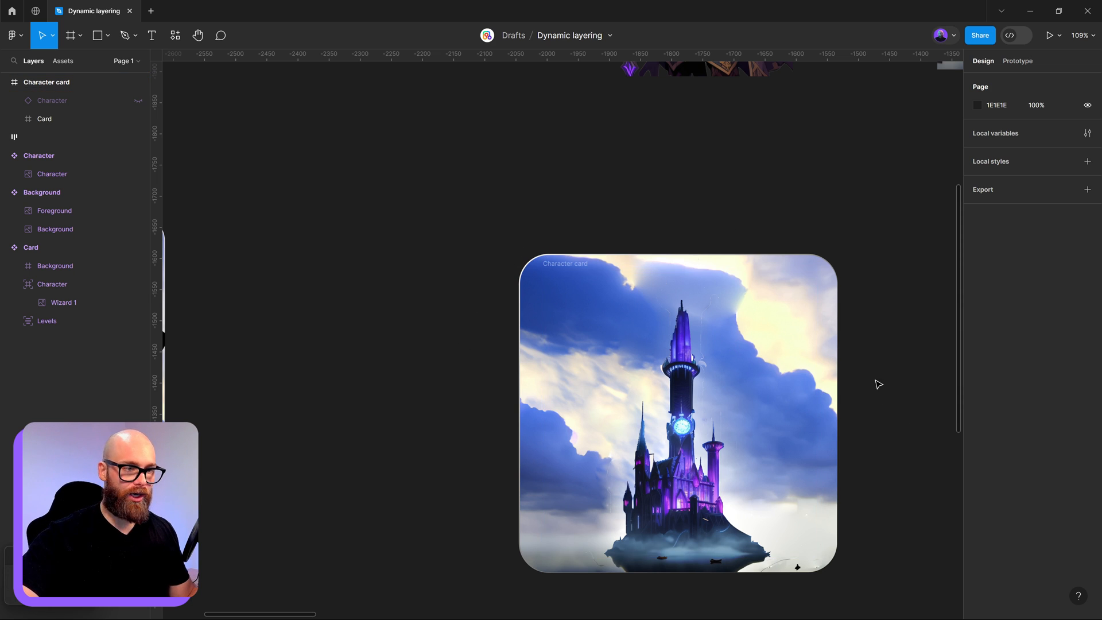
Unlock the Character card frame's proportions and resize it to 512 × 512
{"action": "left_click", "coordinate": [62, 117]}
{"action": "left_click_drag", "start_coordinate": [923, 432], "coordinate": [810, 386]}
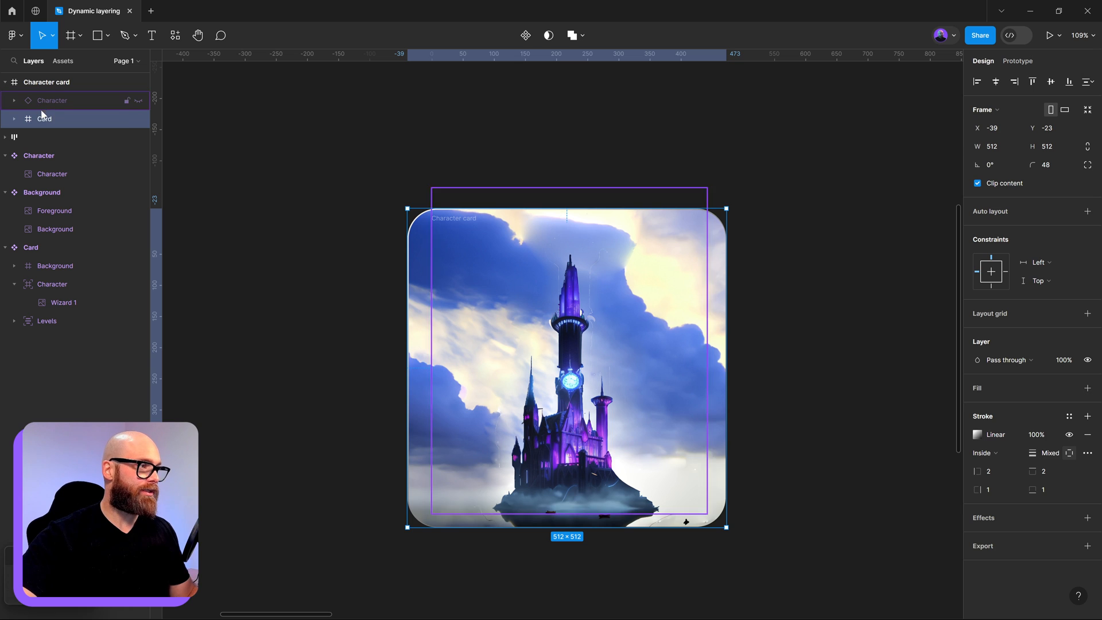
{"action": "left_click", "coordinate": [48, 81]}
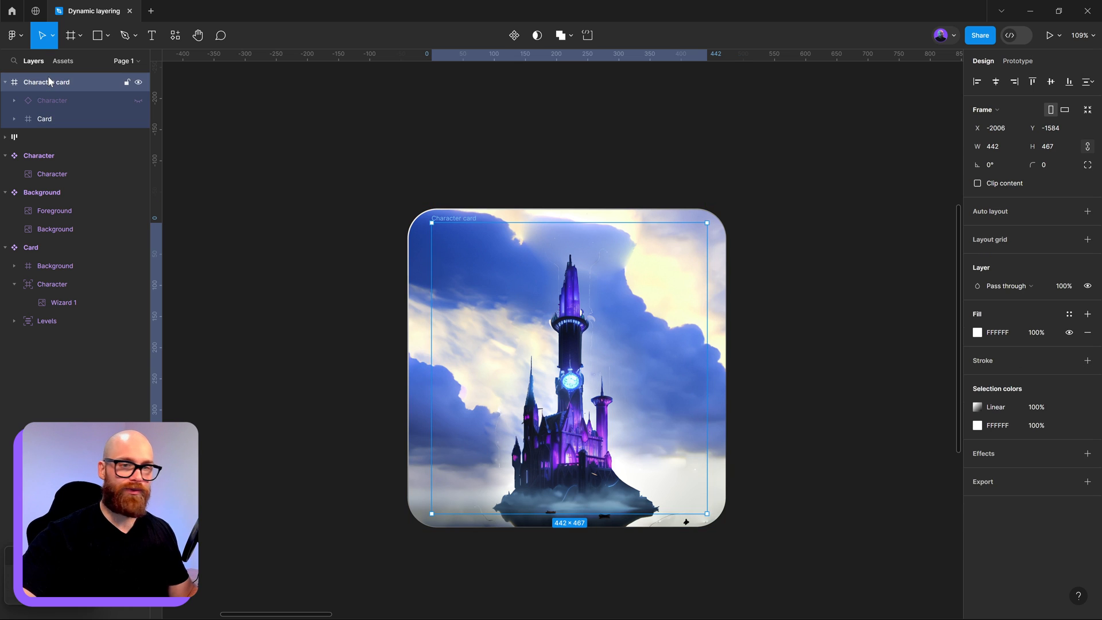
{"action": "left_click", "coordinate": [1007, 148]}
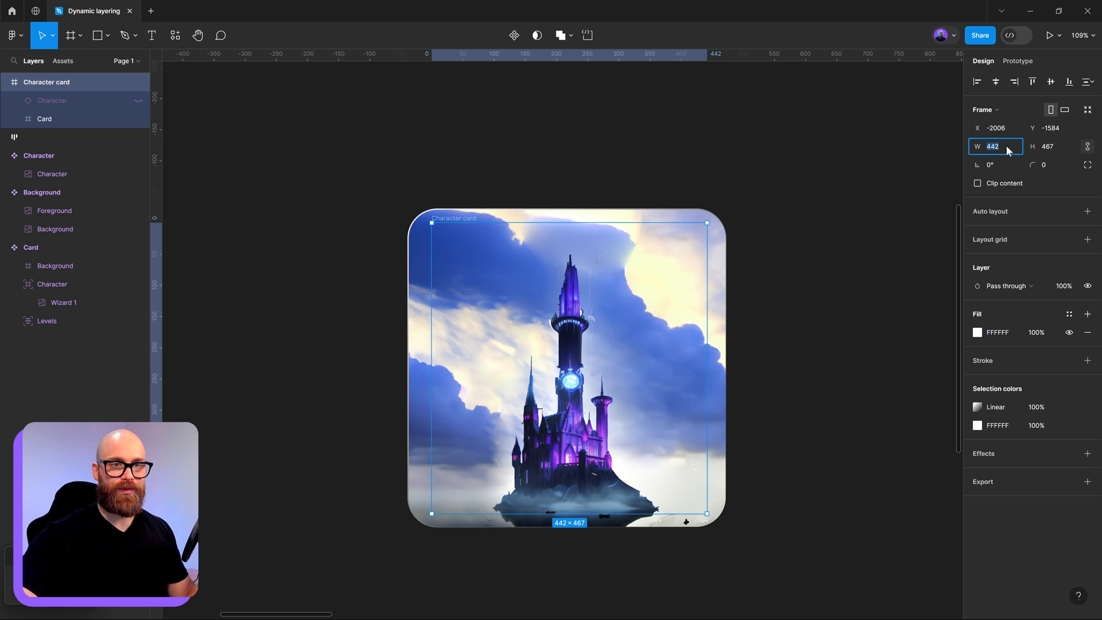
{"action": "type", "text": "512"}
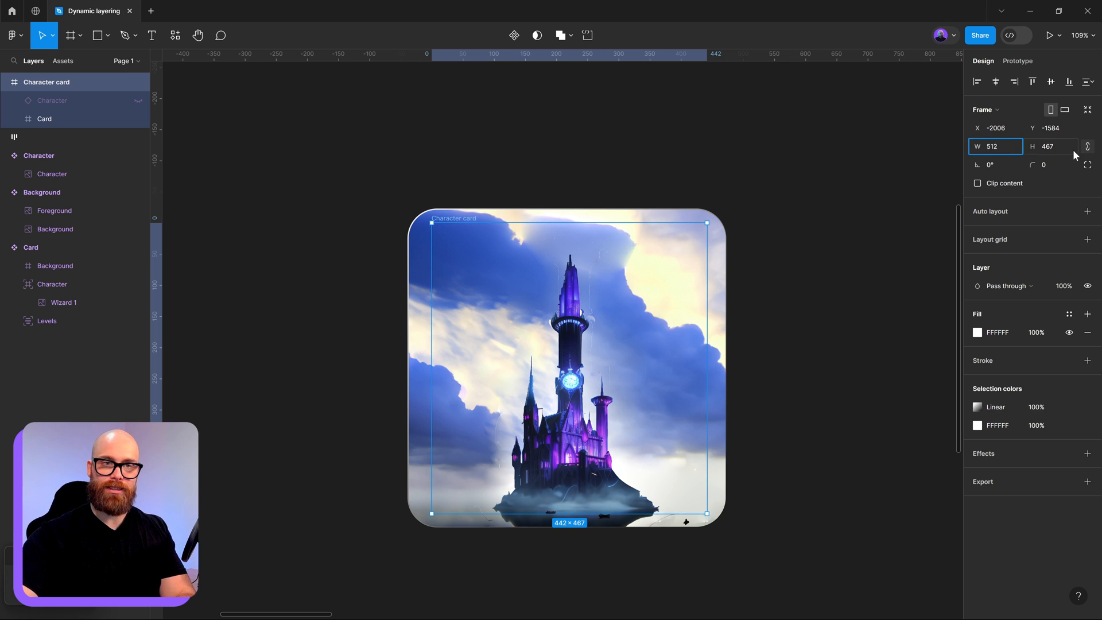
{"action": "key", "text": "Tab"}
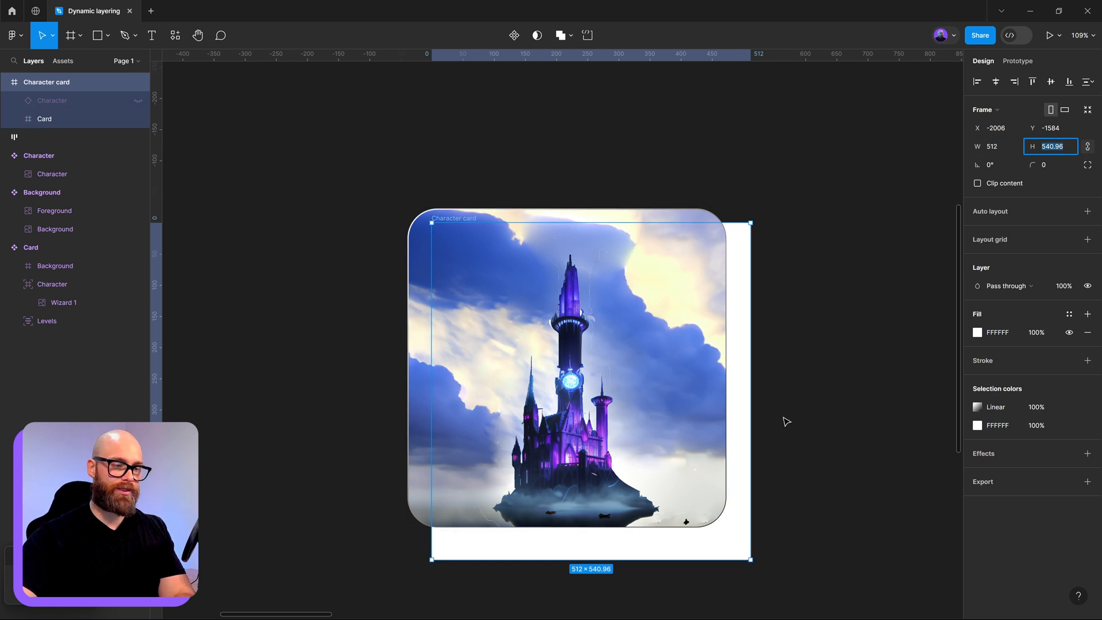
{"action": "left_click", "coordinate": [1087, 147]}
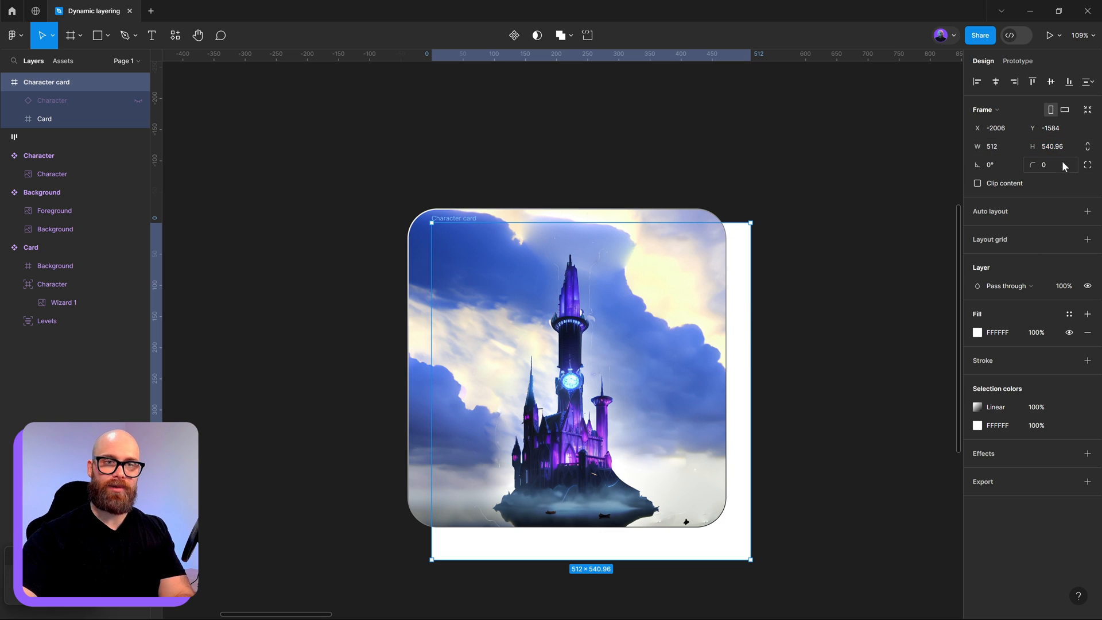
{"action": "left_click", "coordinate": [1065, 150]}
{"action": "type", "text": "512"}
{"action": "key", "text": "Return"}
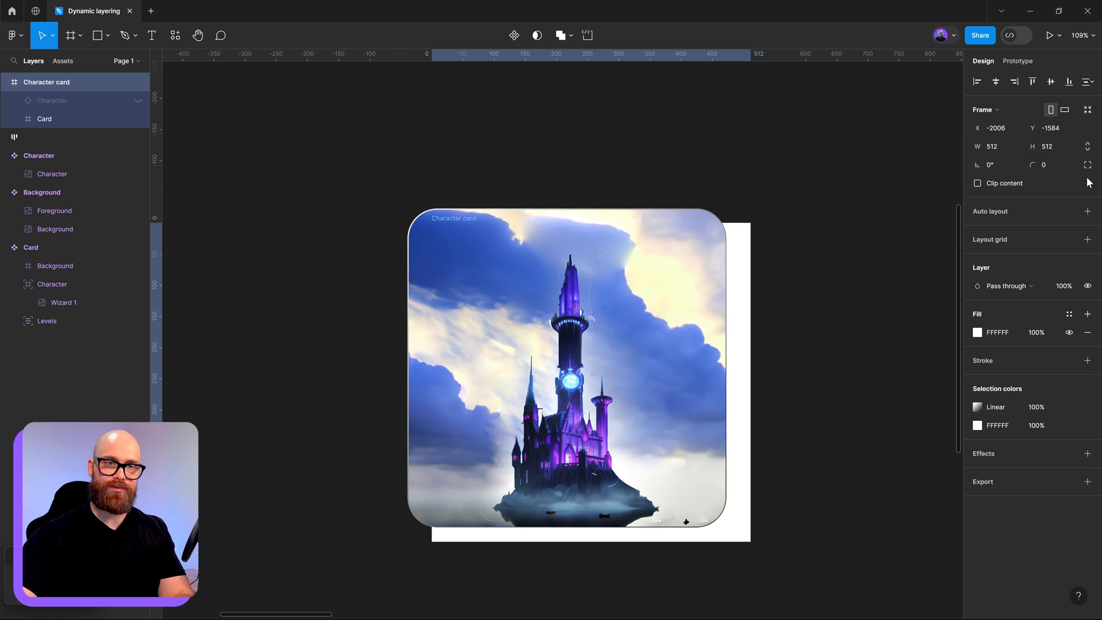
Center the Card frame inside the Character card frame so it sits at X 0, Y 0
{"action": "left_click", "coordinate": [44, 119]}
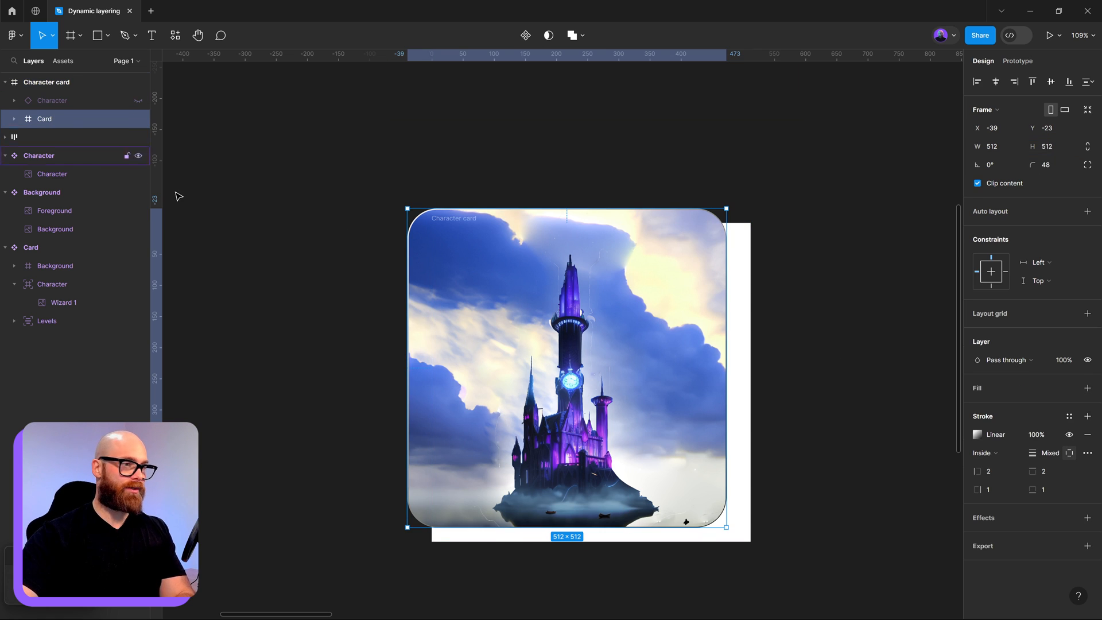
{"action": "left_click", "coordinate": [995, 82]}
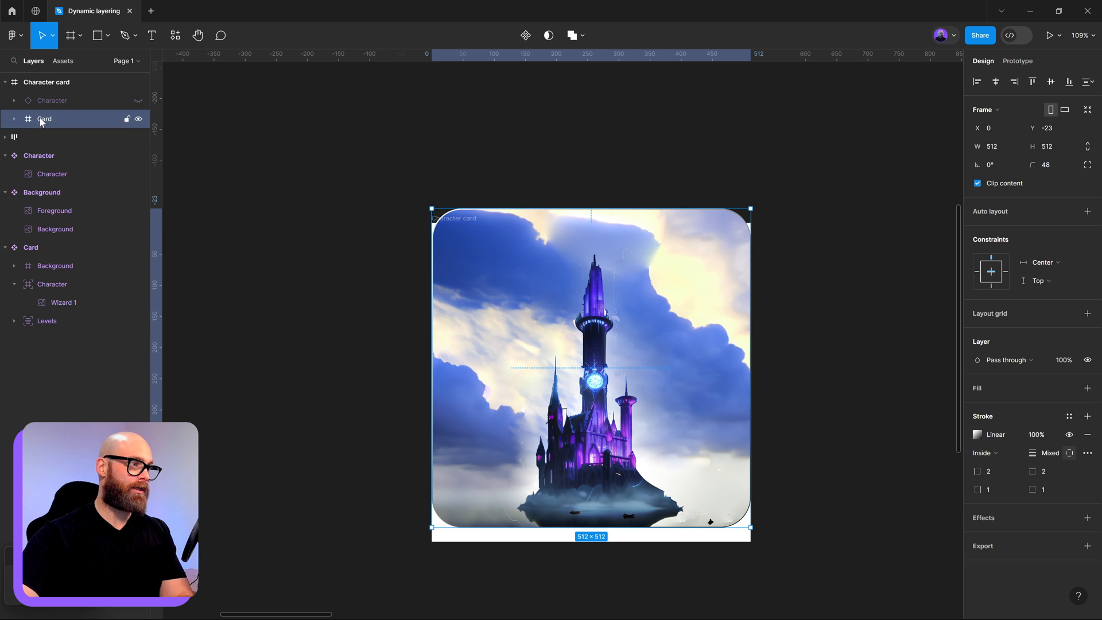
{"action": "left_click", "coordinate": [40, 83]}
{"action": "left_click", "coordinate": [42, 120]}
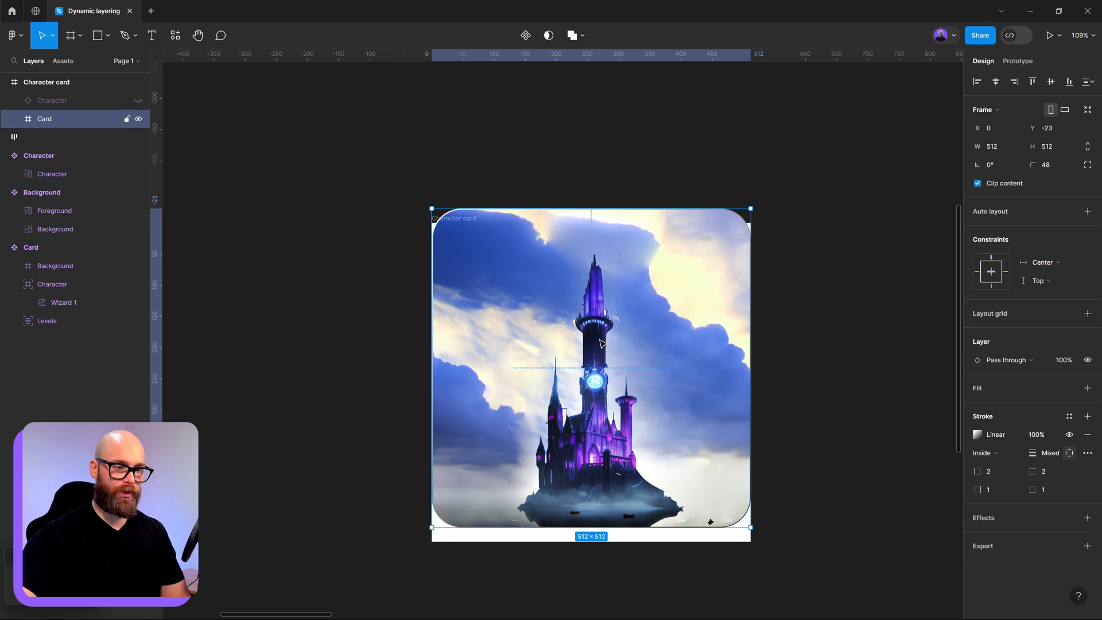
{"action": "left_click_drag", "start_coordinate": [603, 347], "coordinate": [600, 356]}
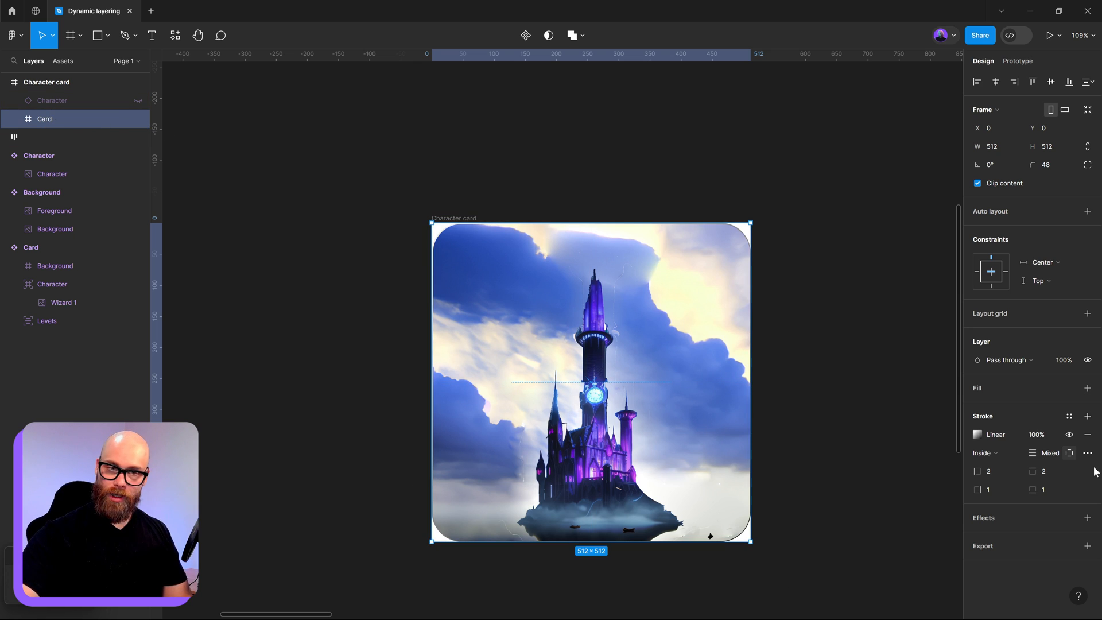
Add auto layout to the Character card frame and unhide its Character instance with absolute positioning
{"action": "left_click", "coordinate": [46, 82]}
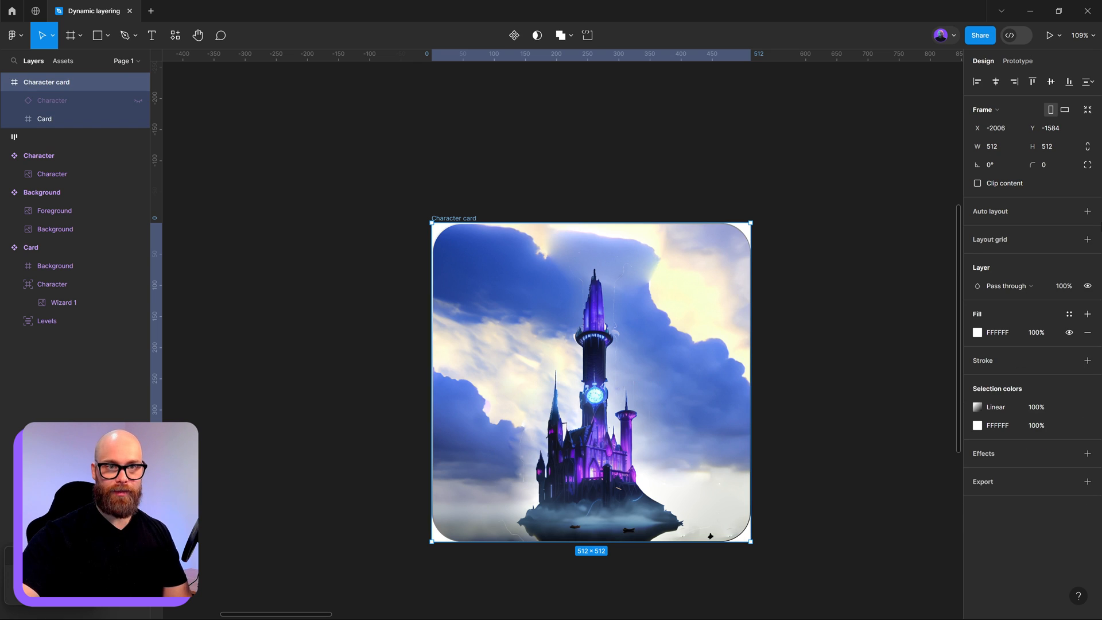
{"action": "left_click", "coordinate": [1088, 211]}
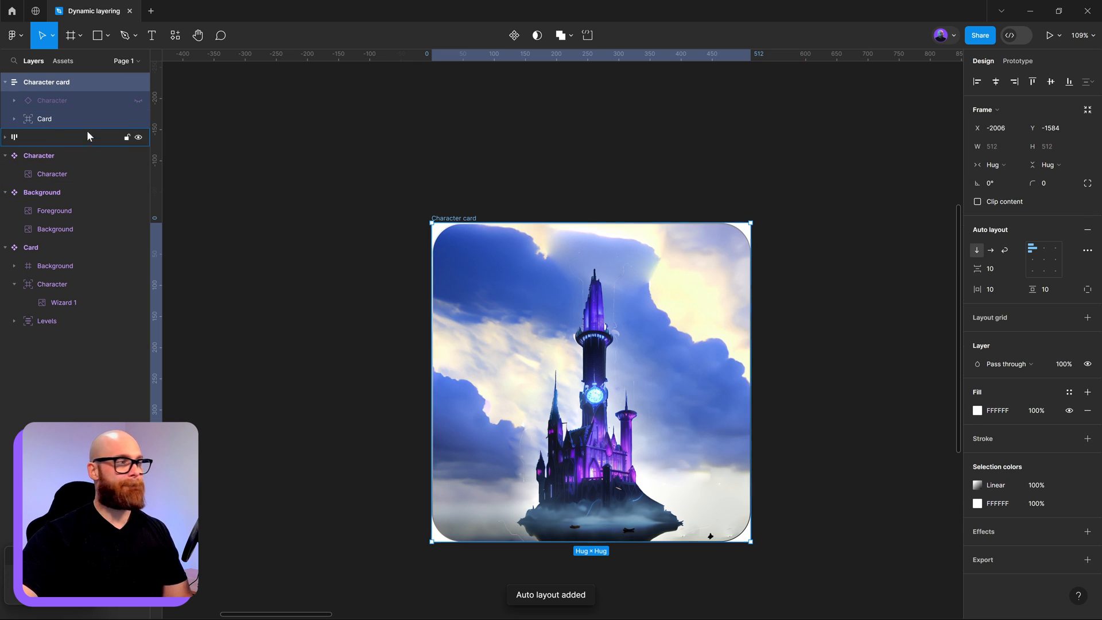
{"action": "left_click", "coordinate": [73, 102]}
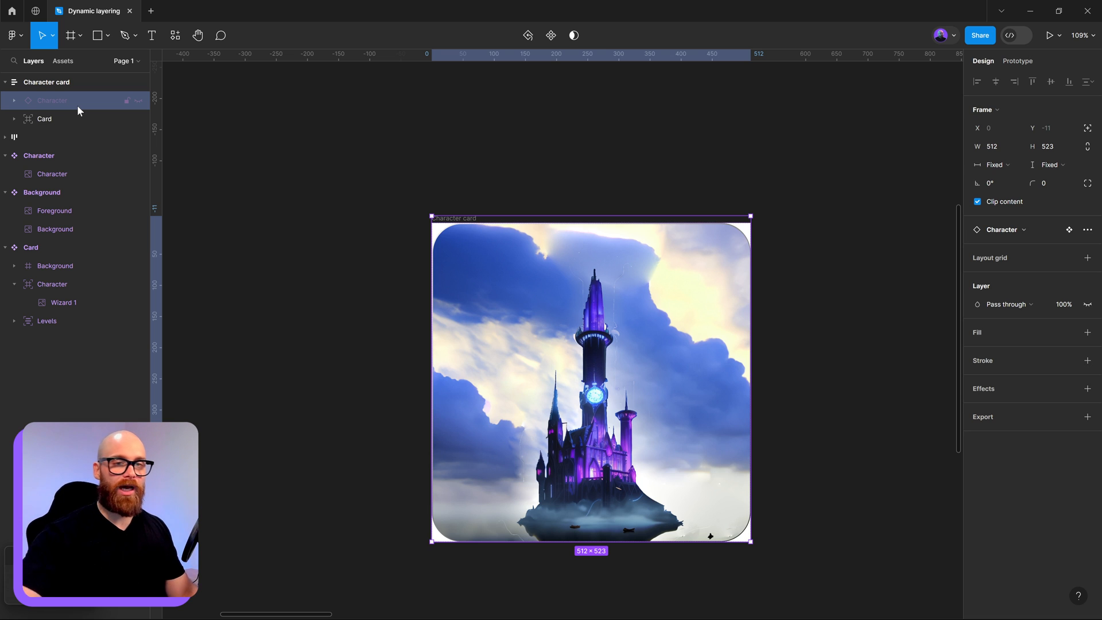
{"action": "left_click", "coordinate": [1087, 129]}
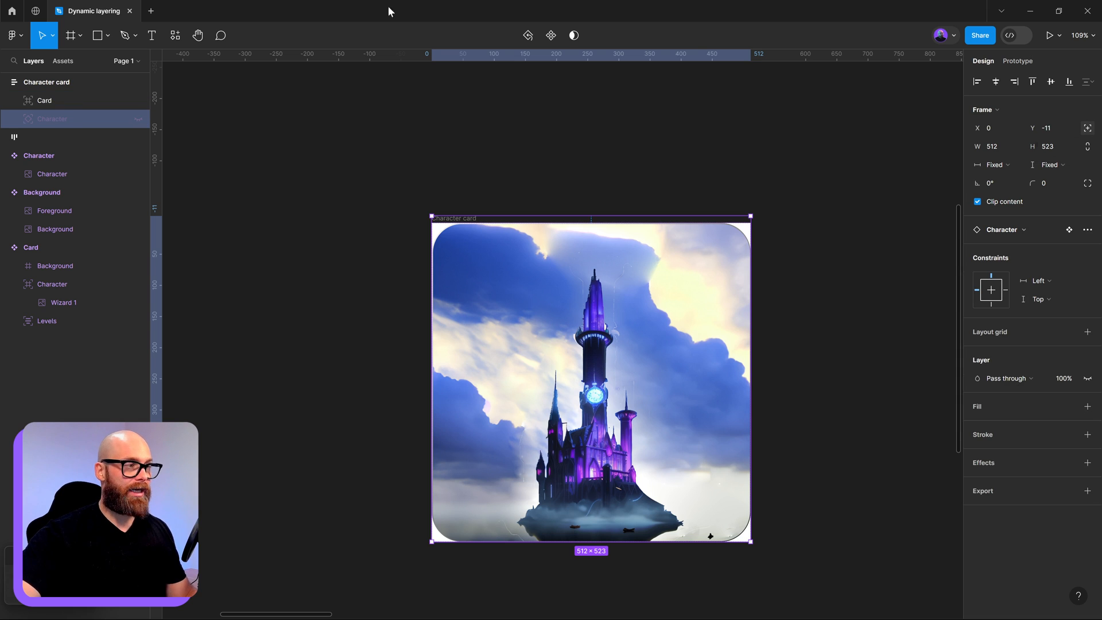
{"action": "left_click", "coordinate": [138, 119]}
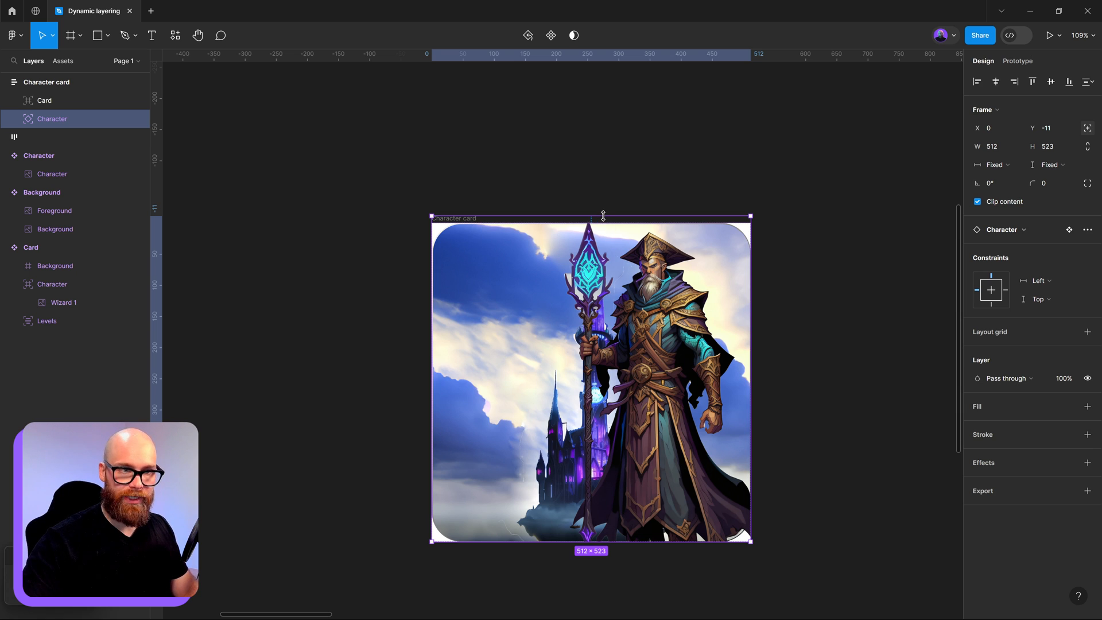
Try enlarging the Character instance to about 512 × 568 and to about 608 × 621, undoing each resize
{"action": "left_click_drag", "start_coordinate": [603, 215], "coordinate": [600, 187]}
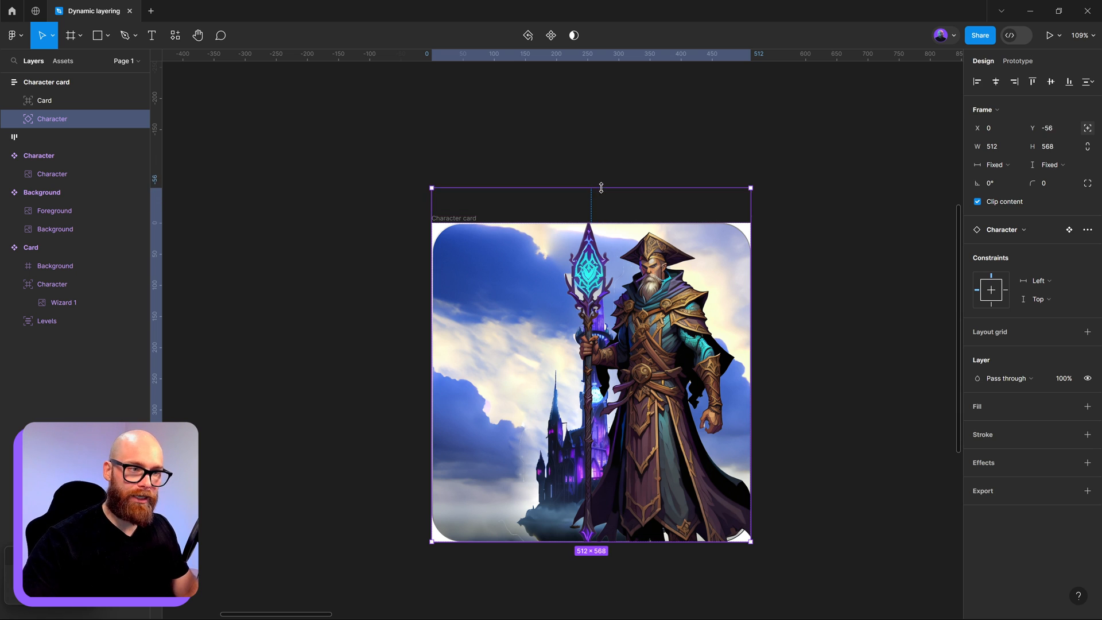
{"action": "key", "text": "ctrl+z"}
{"action": "left_click_drag", "start_coordinate": [541, 215], "coordinate": [539, 185]}
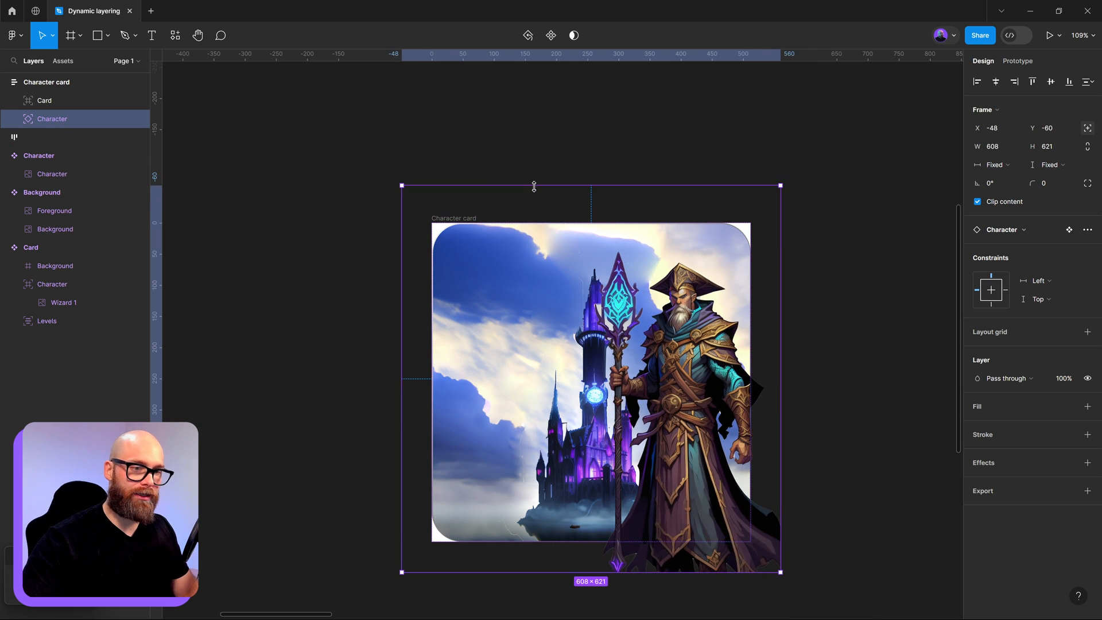
{"action": "key", "text": "ctrl+z"}
{"action": "left_click", "coordinate": [24, 42]}
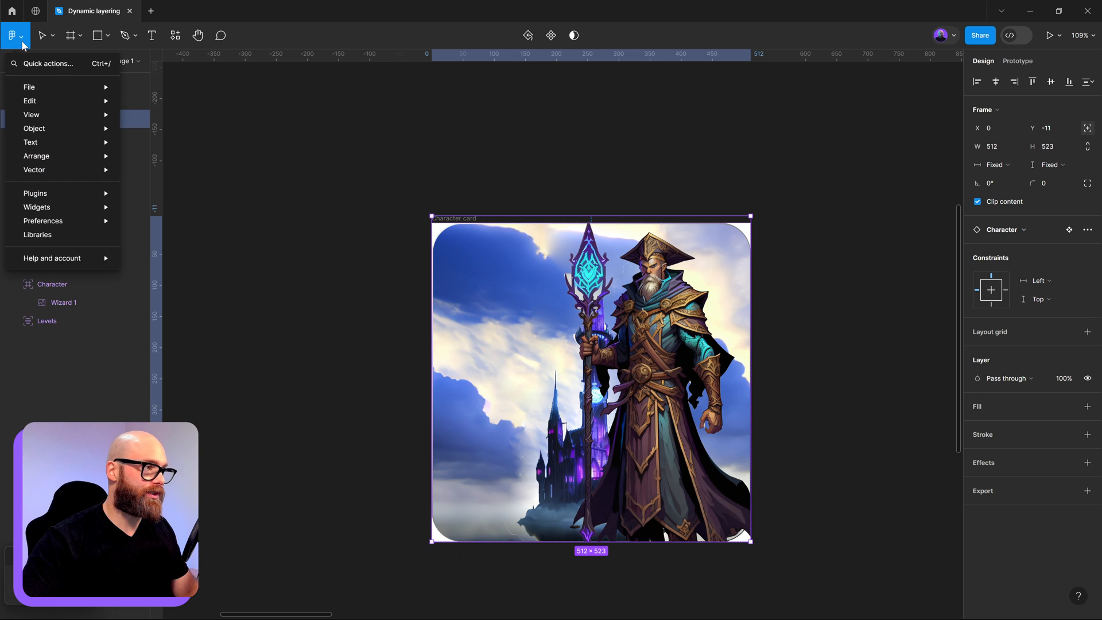
{"action": "left_click", "coordinate": [343, 221]}
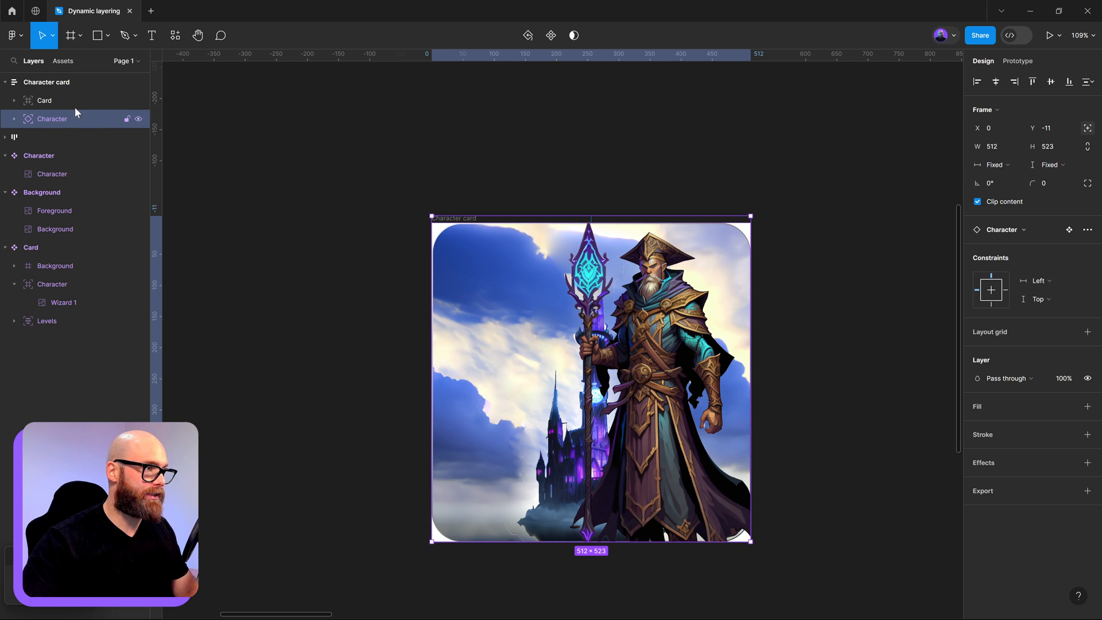
Shrink the Character card auto layout frame from its top-left corner and set its size to 428 × 428
{"action": "left_click", "coordinate": [58, 84]}
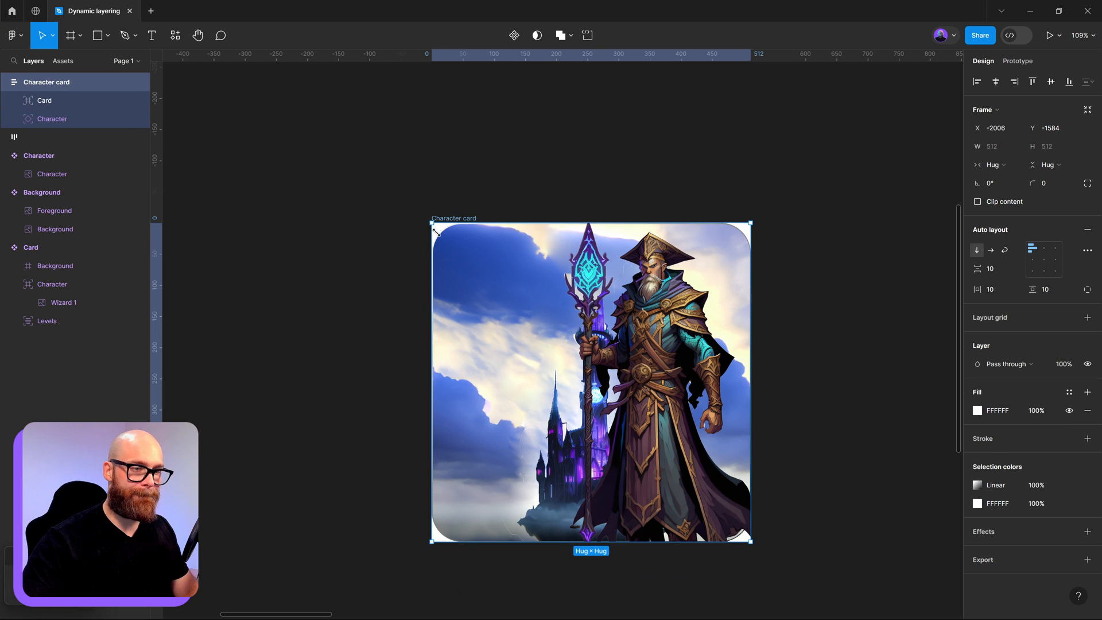
{"action": "left_click_drag", "start_coordinate": [436, 231], "coordinate": [489, 276]}
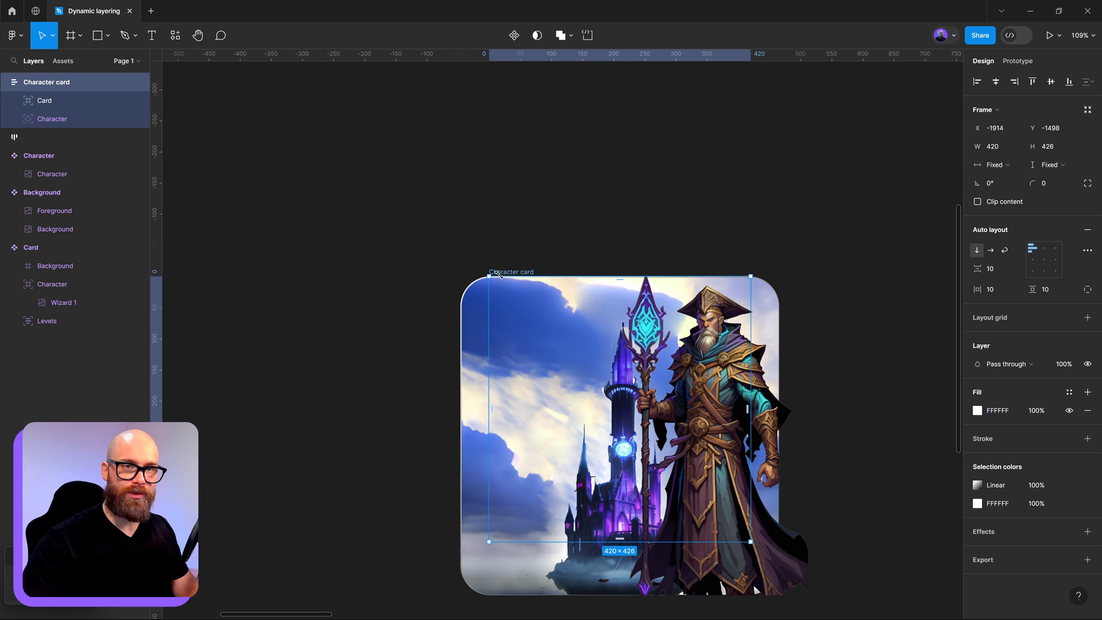
{"action": "left_click", "coordinate": [1015, 146]}
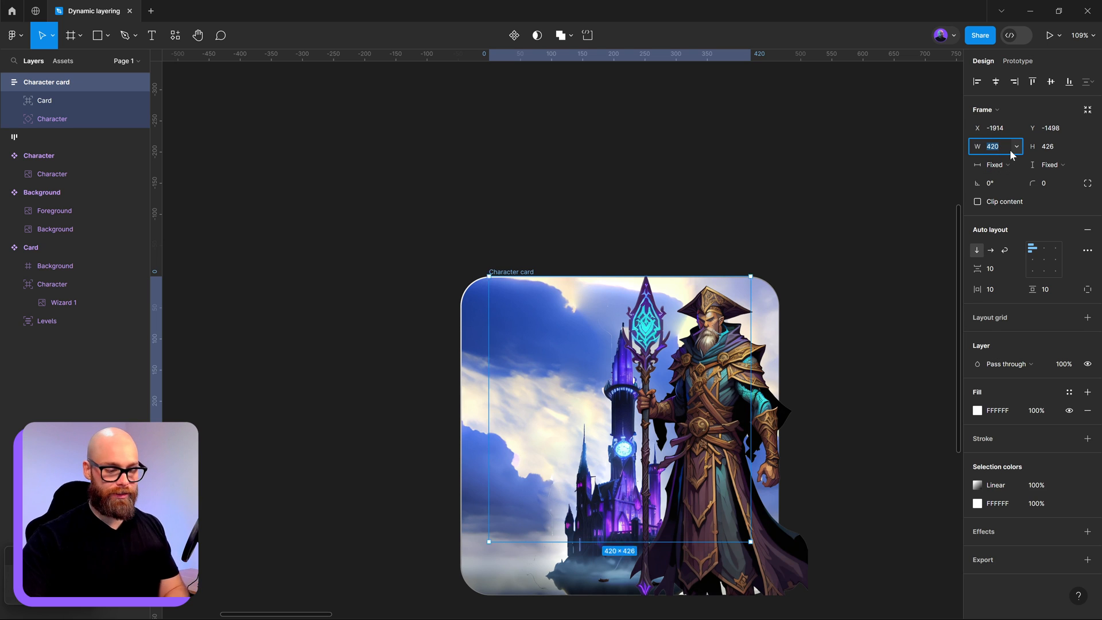
{"action": "type", "text": "42"}
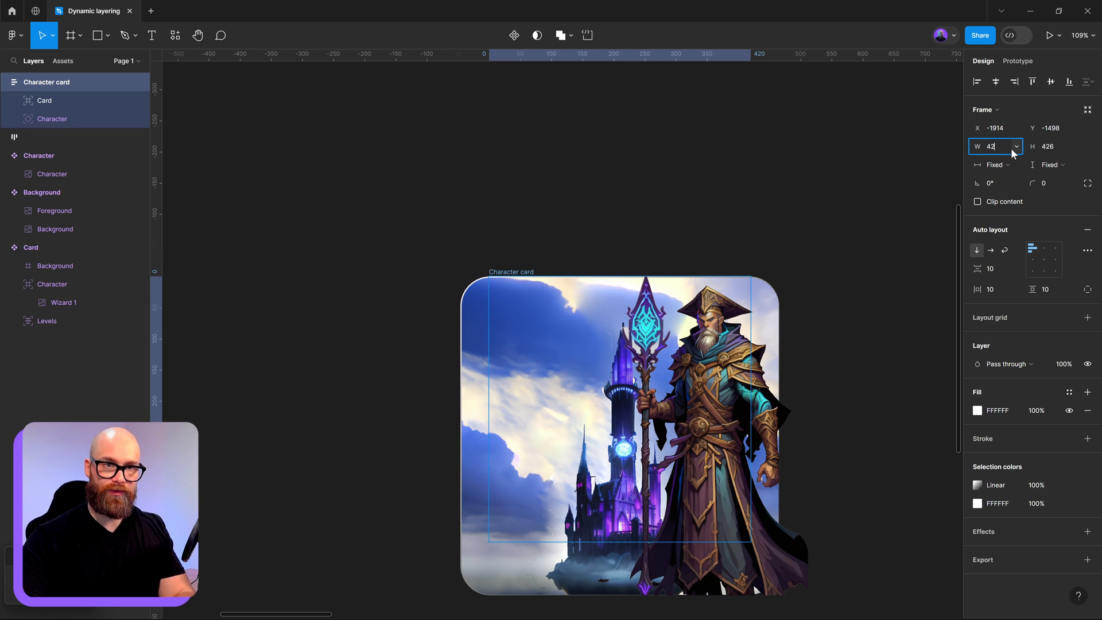
{"action": "left_click", "coordinate": [1058, 146]}
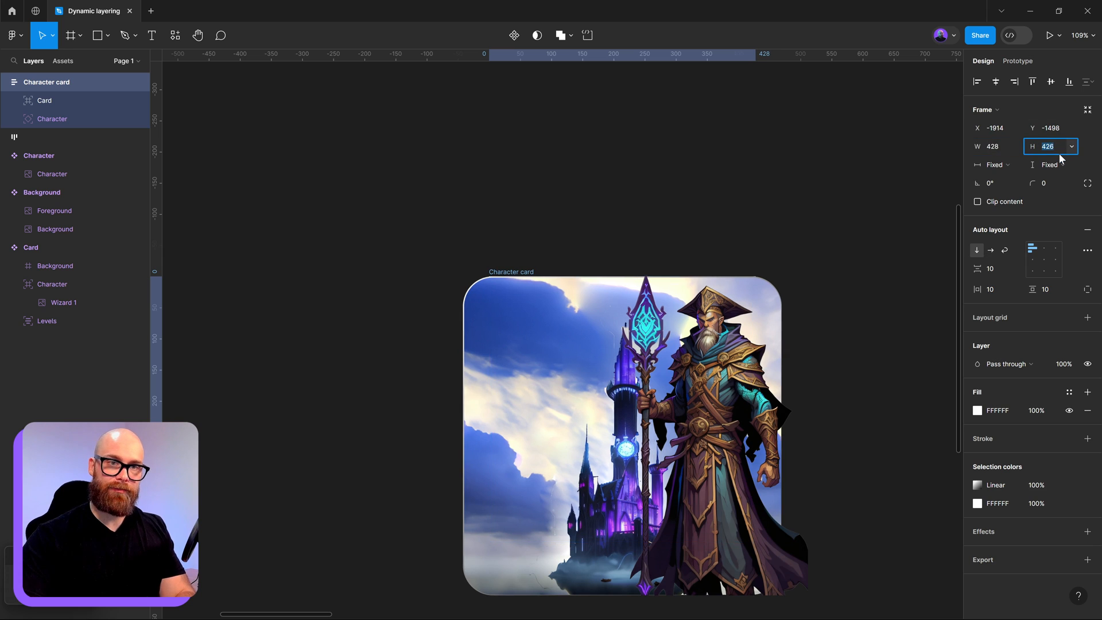
{"action": "type", "text": "482"}
{"action": "key", "text": "Return"}
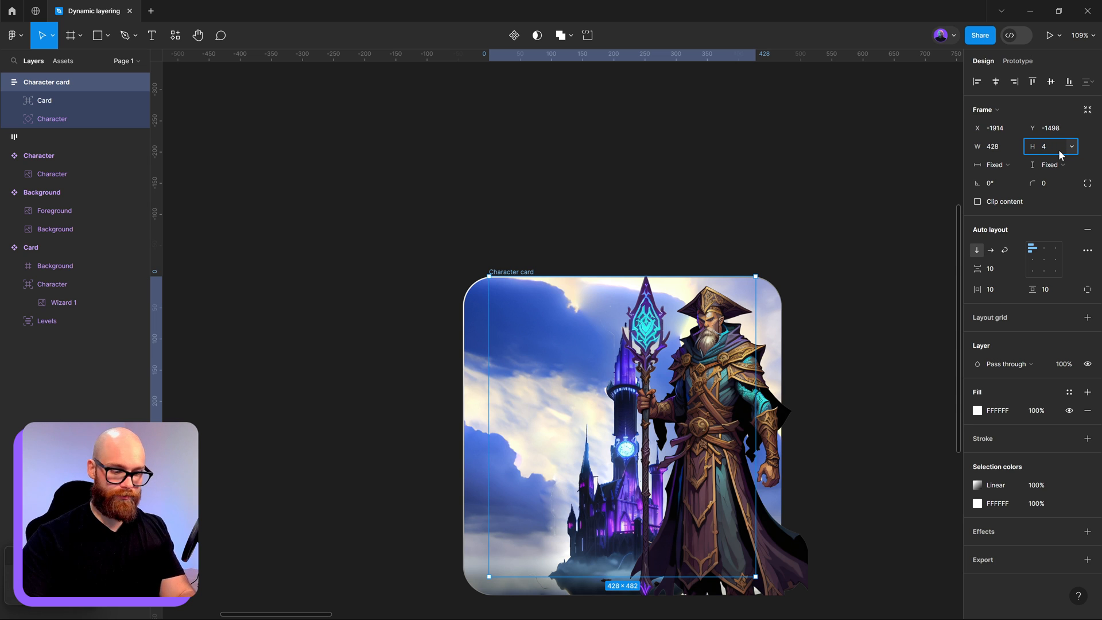
{"action": "type", "text": "428"}
{"action": "key", "text": "Return"}
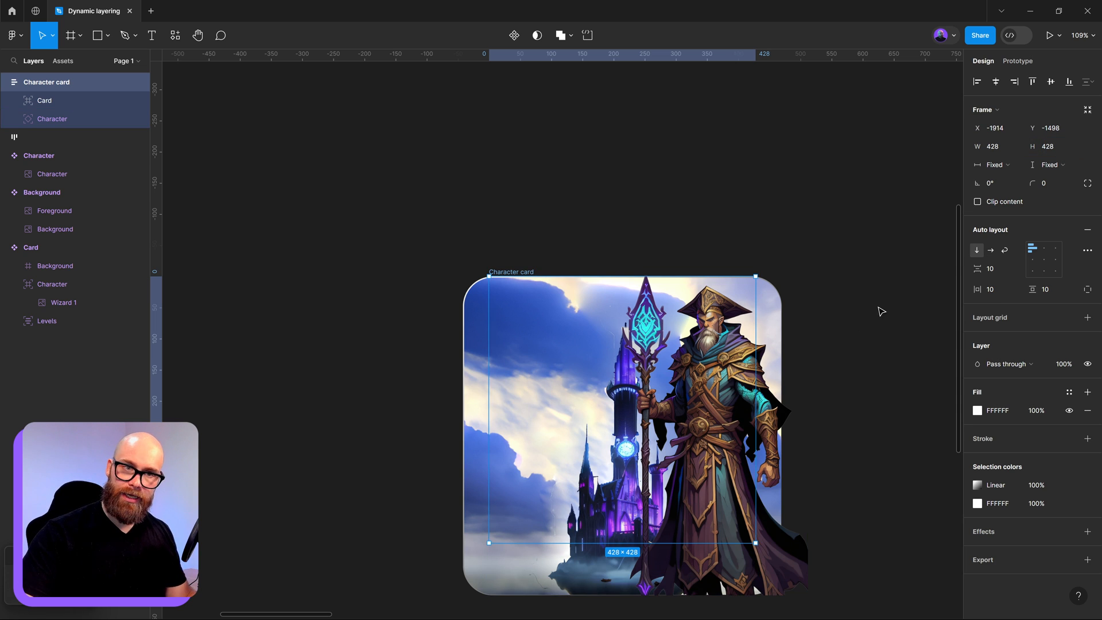
Resize the Card frame to 428 × 428 at X 0, Y 0 so it fills the Character card frame
{"action": "left_click", "coordinate": [50, 122]}
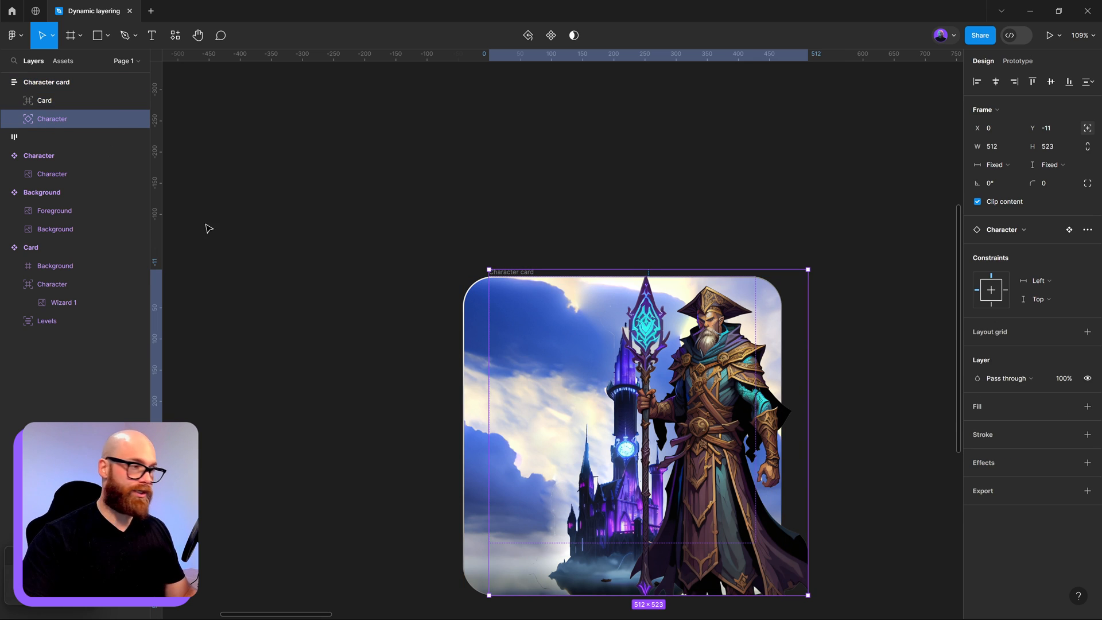
{"action": "left_click", "coordinate": [64, 103]}
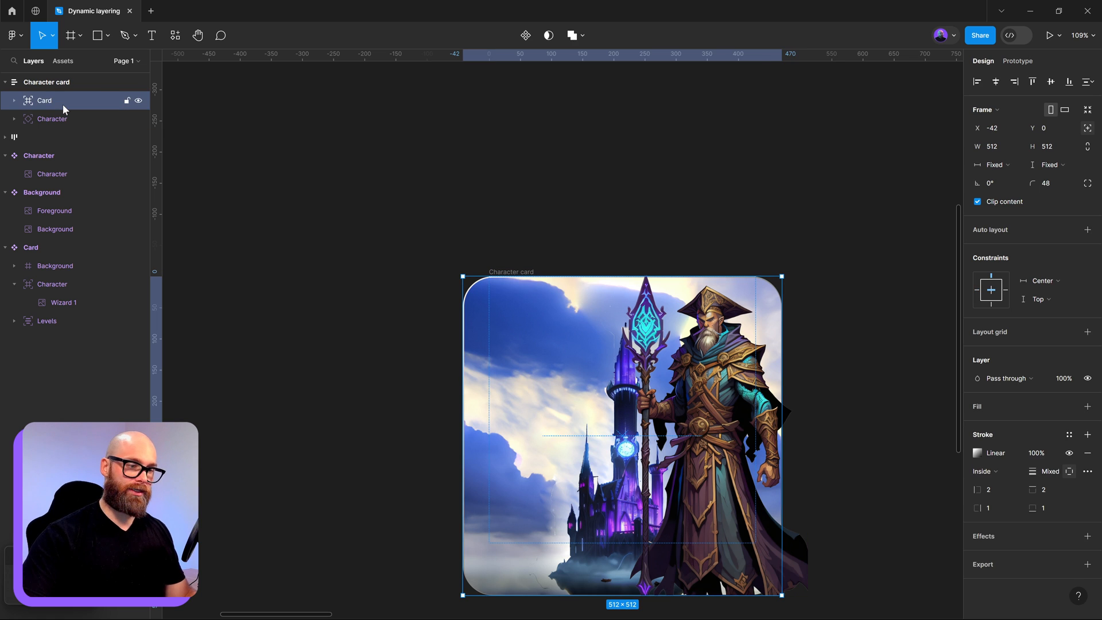
{"action": "left_click_drag", "start_coordinate": [678, 531], "coordinate": [639, 497]}
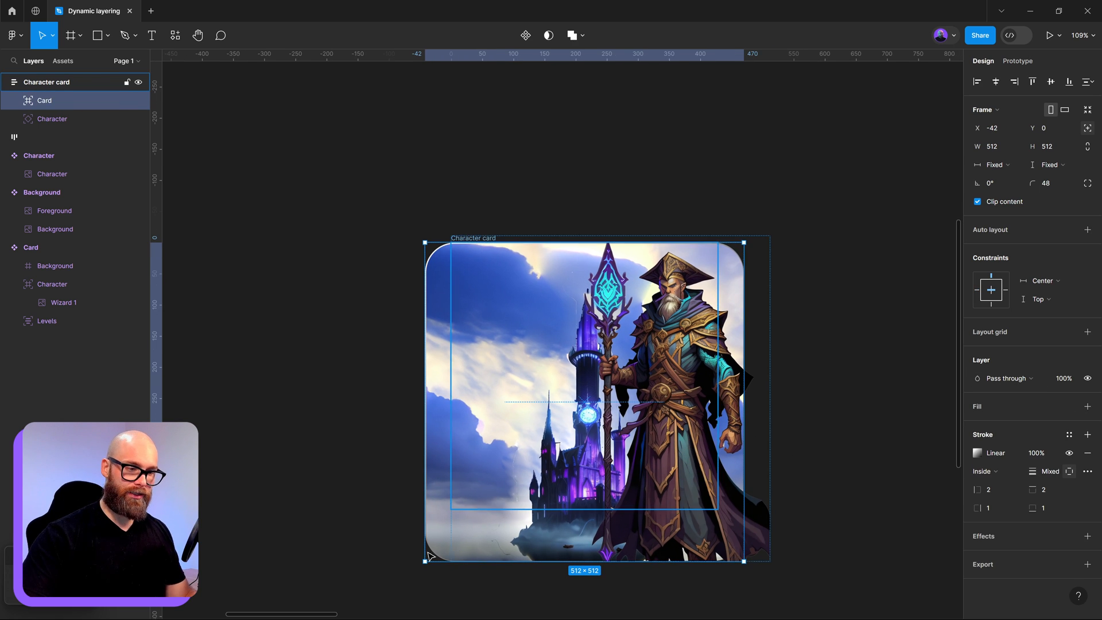
{"action": "left_click_drag", "start_coordinate": [423, 561], "coordinate": [449, 509]}
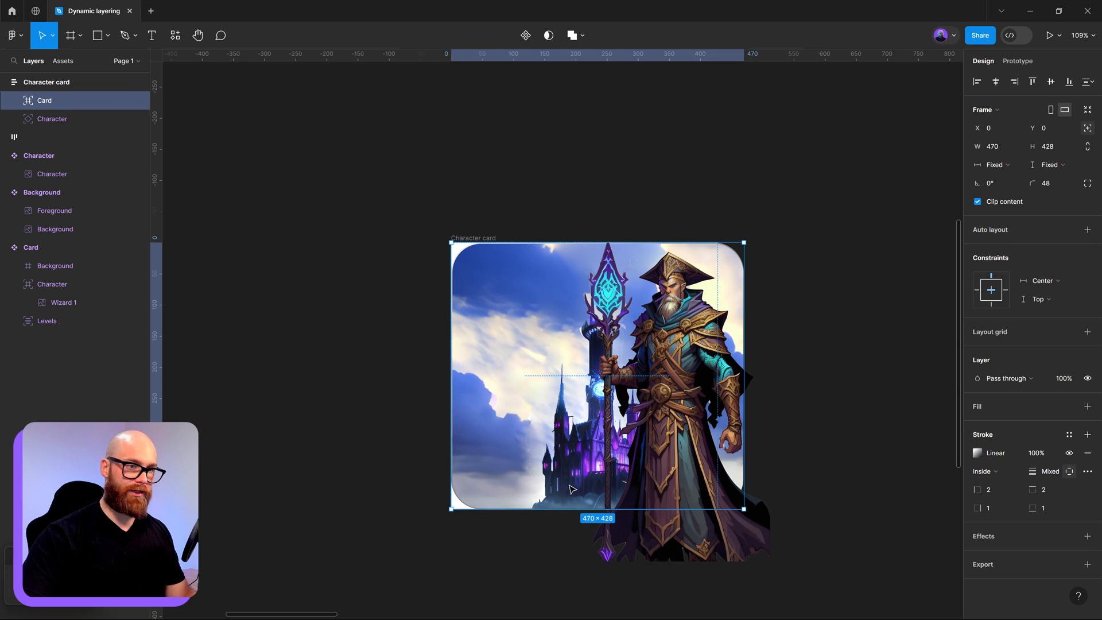
{"action": "left_click_drag", "start_coordinate": [721, 420], "coordinate": [714, 420]}
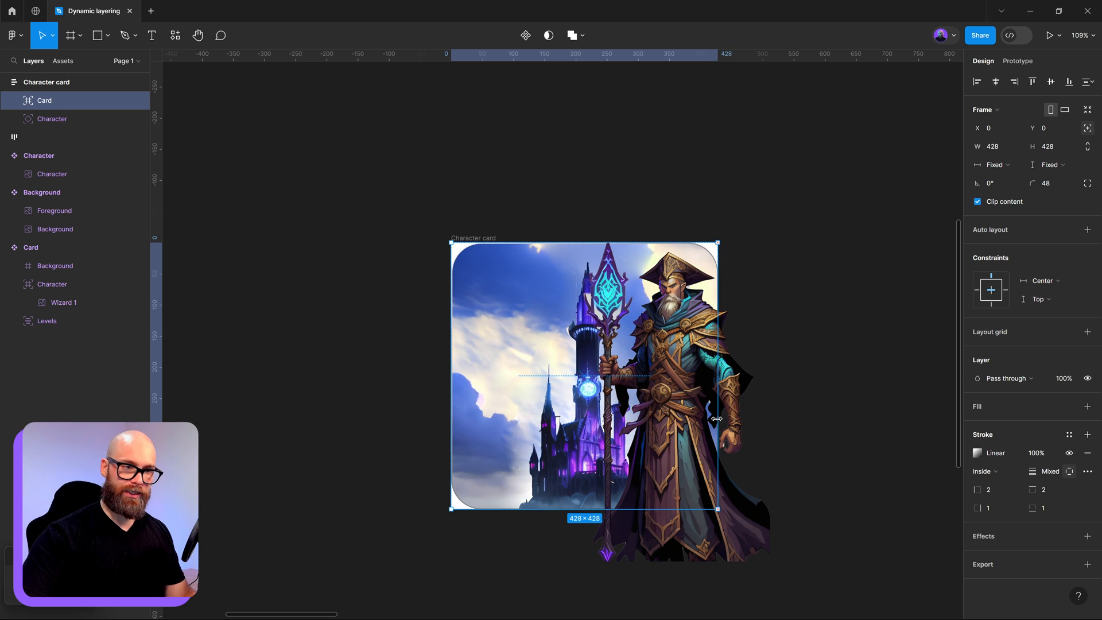
Set the Card frame's horizontal and vertical constraints to Scale
{"action": "left_click", "coordinate": [1051, 281]}
{"action": "left_click", "coordinate": [1055, 294]}
{"action": "left_click", "coordinate": [1056, 297]}
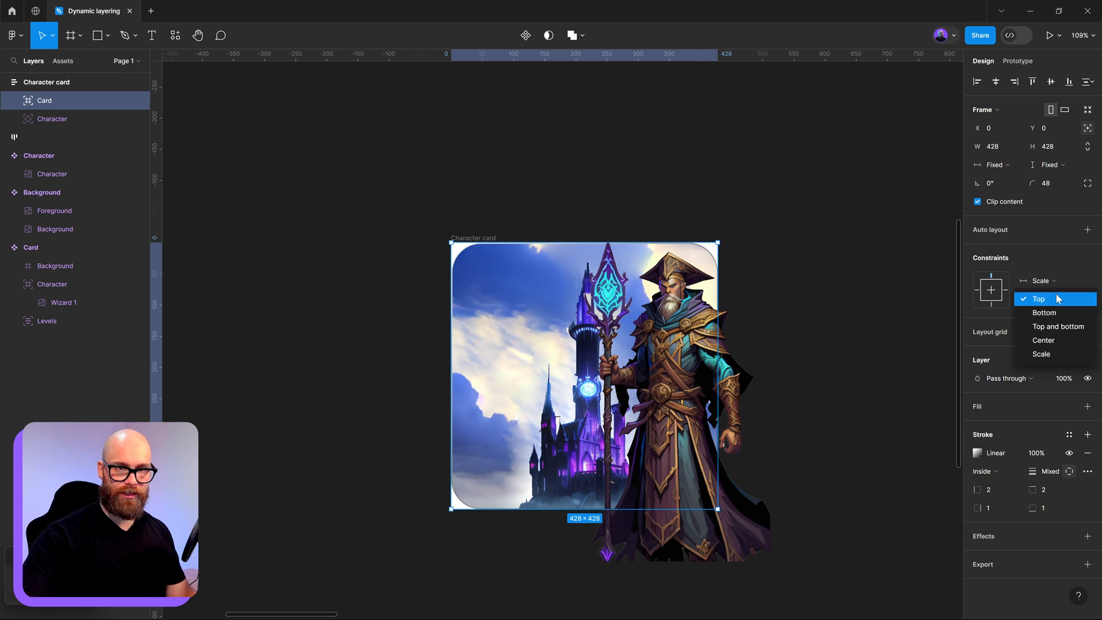
{"action": "left_click", "coordinate": [1042, 353]}
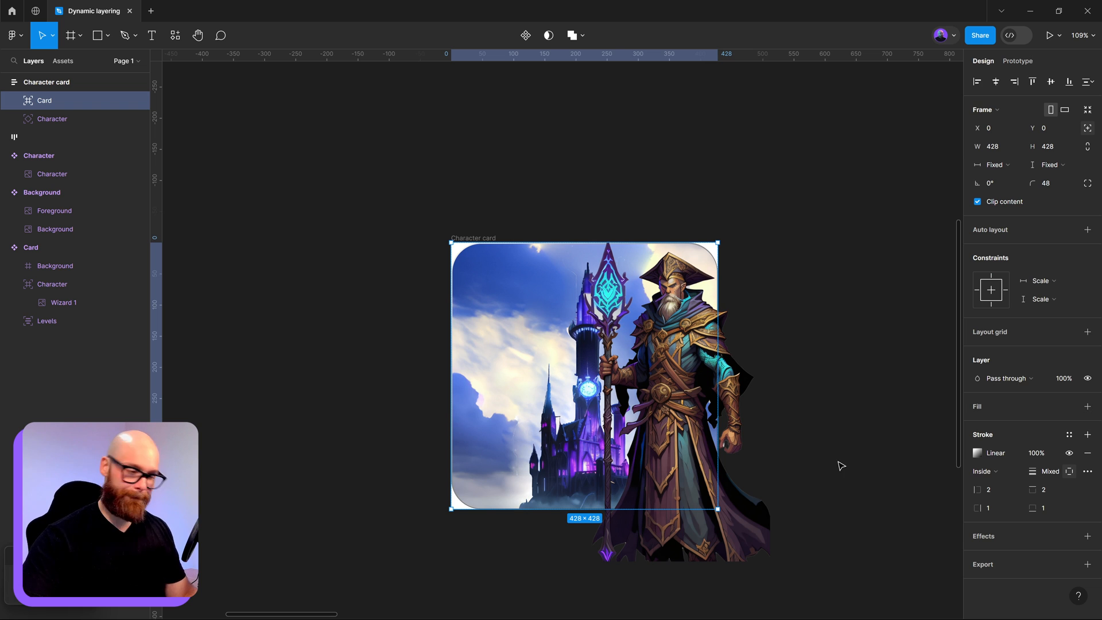
{"action": "left_click", "coordinate": [734, 508]}
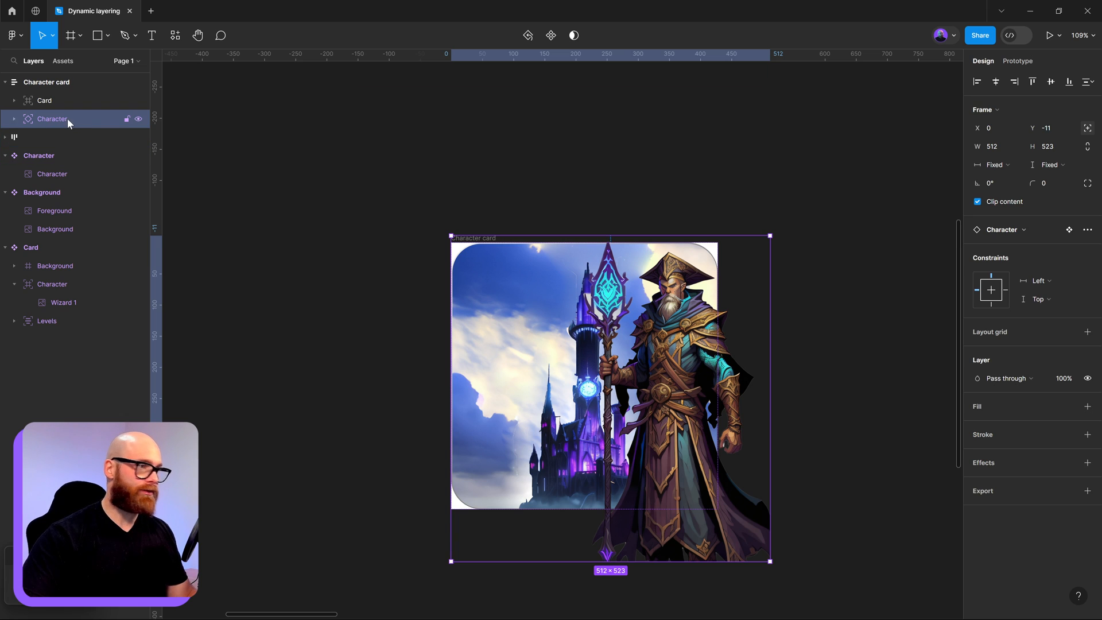
Set the Character instance's constraints to Right and Bottom and align it to the Character card's bottom and right edges
{"action": "left_click", "coordinate": [991, 304]}
{"action": "left_click", "coordinate": [1005, 290]}
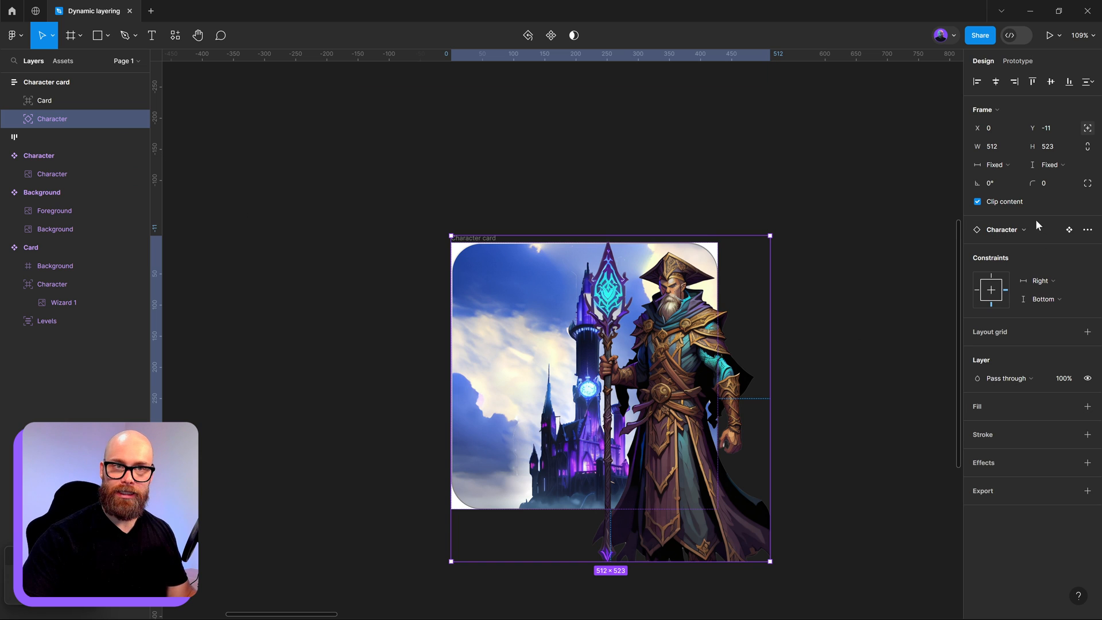
{"action": "left_click", "coordinate": [1069, 82]}
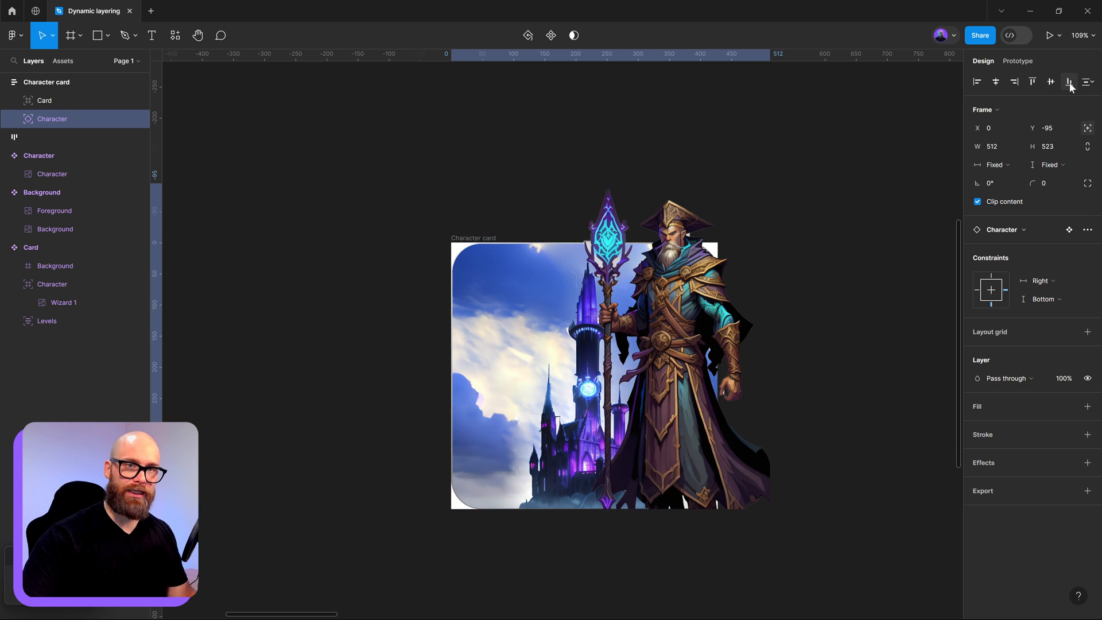
{"action": "left_click", "coordinate": [1014, 81]}
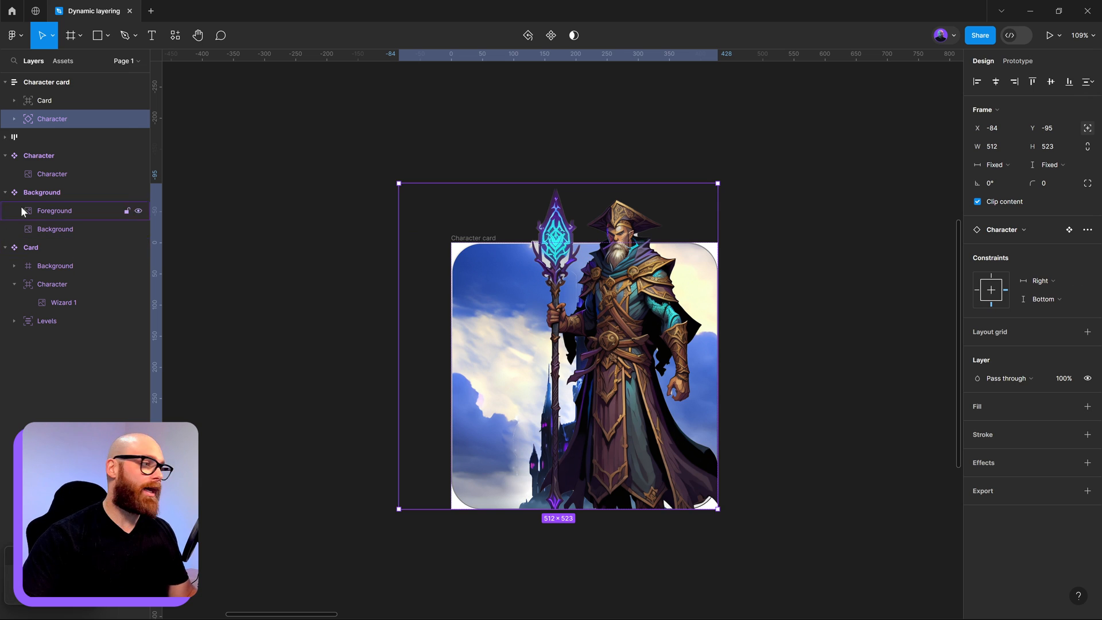
Set the Character main component's corner radius to 48
{"action": "scroll", "coordinate": [528, 113], "scroll_direction": "down", "scroll_amount": 5}
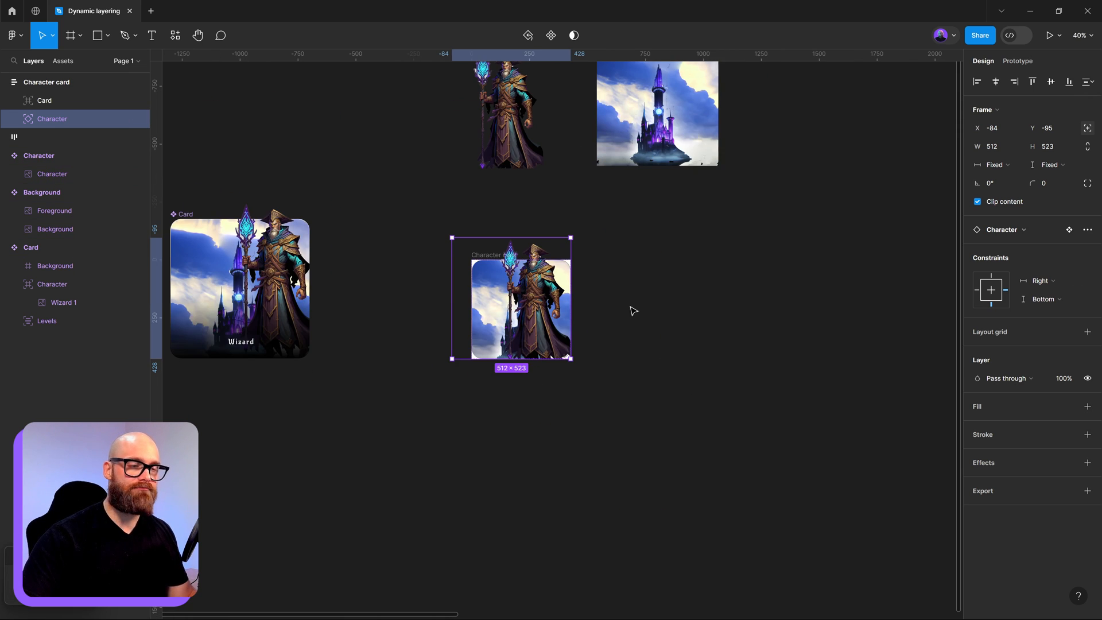
{"action": "scroll", "coordinate": [633, 311], "scroll_direction": "up", "scroll_amount": 2}
{"action": "scroll", "coordinate": [634, 310], "scroll_direction": "left", "scroll_amount": 1}
{"action": "left_click", "coordinate": [547, 154]}
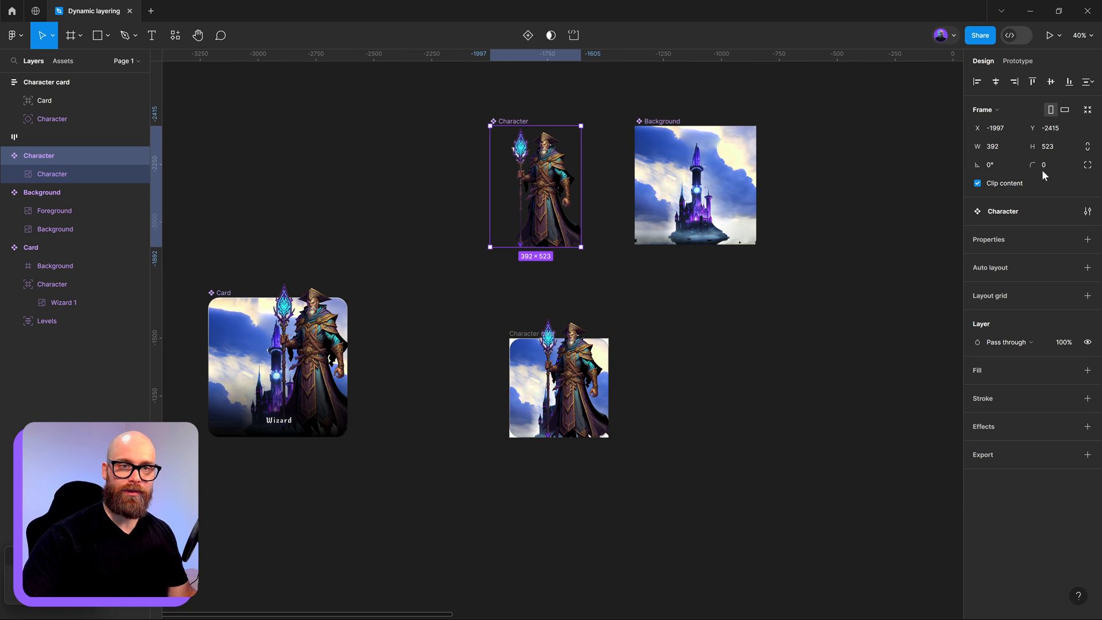
{"action": "type", "text": "48"}
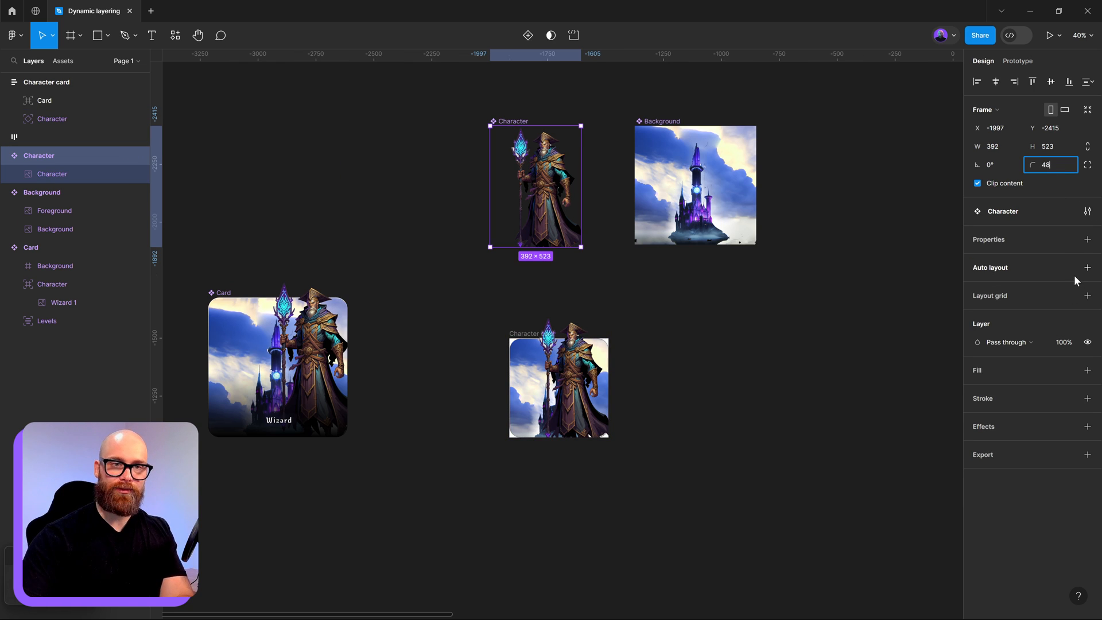
{"action": "key", "text": "Return"}
{"action": "left_click", "coordinate": [656, 446]}
Examine the Character card's rounded lower-right corner and the bounds of the card frame and Character instance
{"action": "scroll", "coordinate": [598, 447], "scroll_direction": "up", "scroll_amount": 10}
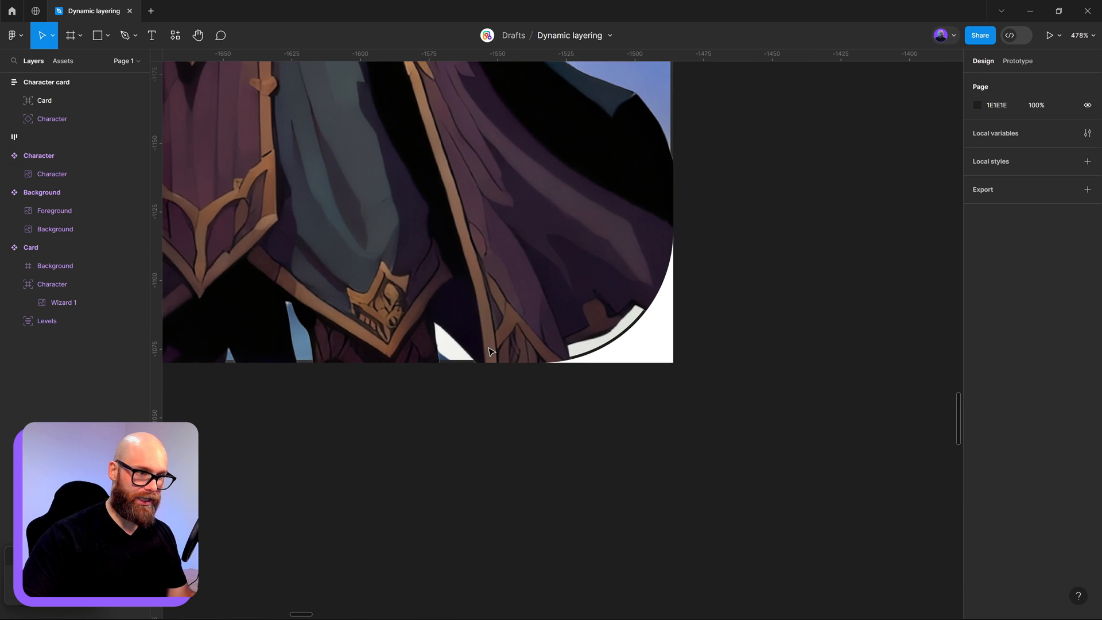
{"action": "scroll", "coordinate": [491, 351], "scroll_direction": "down", "scroll_amount": 10}
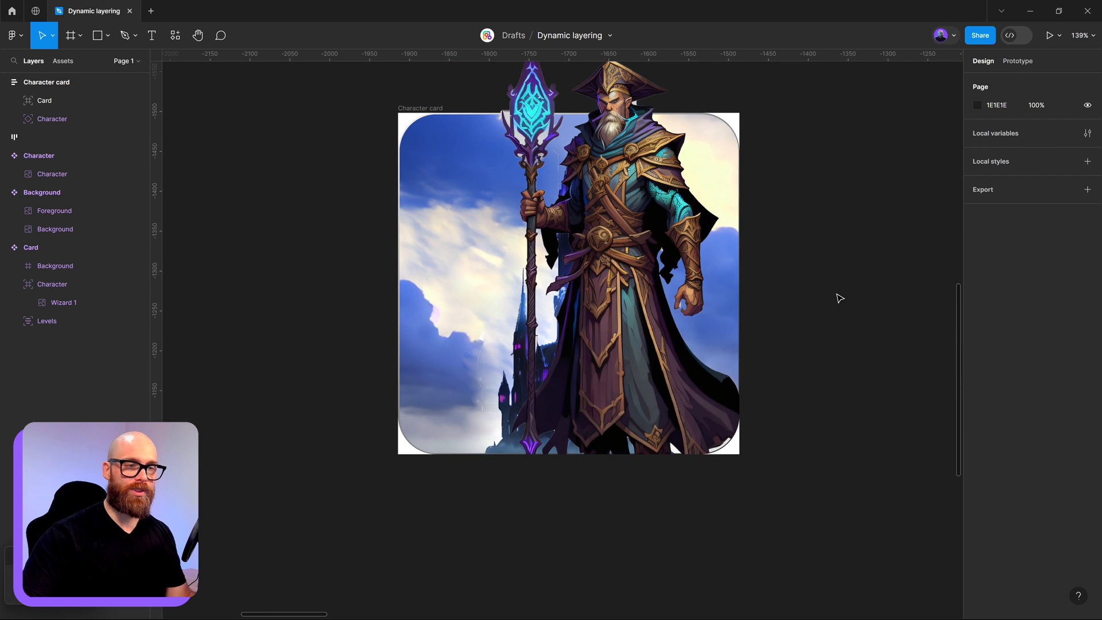
{"action": "scroll", "coordinate": [839, 298], "scroll_direction": "up", "scroll_amount": 3}
{"action": "left_click", "coordinate": [436, 196]}
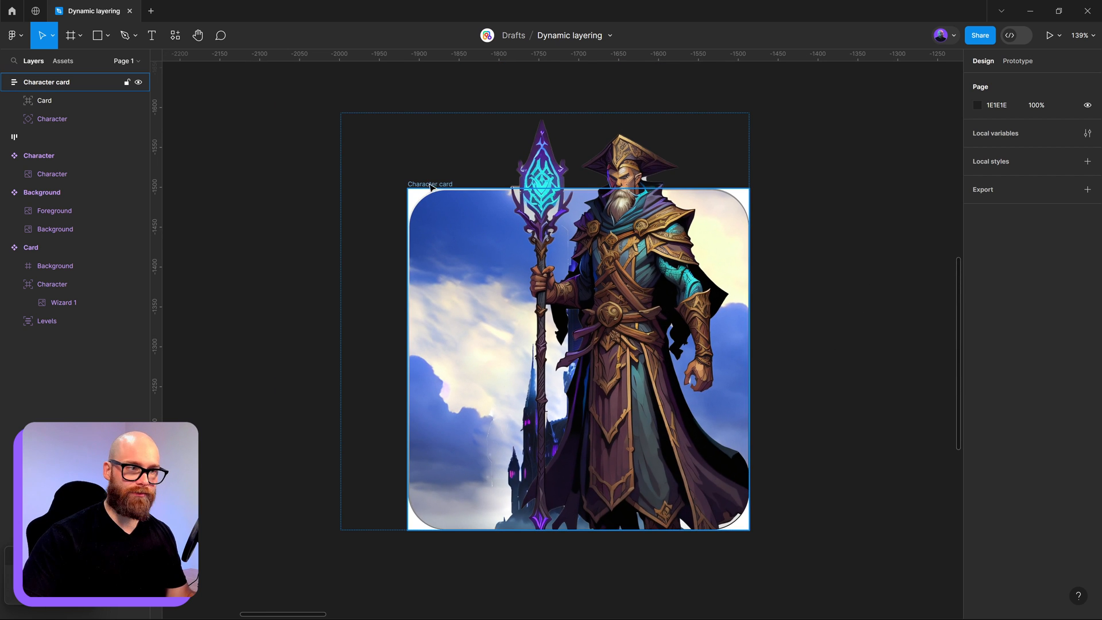
{"action": "left_click", "coordinate": [430, 185]}
{"action": "mouse_move", "coordinate": [408, 189]}
{"action": "left_mouse_down"}
{"action": "mouse_move", "coordinate": [440, 221]}
{"action": "mouse_move", "coordinate": [329, 127]}
{"action": "mouse_move", "coordinate": [311, 125]}
{"action": "mouse_move", "coordinate": [392, 151]}
{"action": "mouse_move", "coordinate": [359, 154]}
{"action": "mouse_move", "coordinate": [476, 171]}
{"action": "mouse_move", "coordinate": [293, 171]}
{"action": "mouse_move", "coordinate": [573, 187]}
{"action": "mouse_move", "coordinate": [408, 189]}
{"action": "left_mouse_up"}
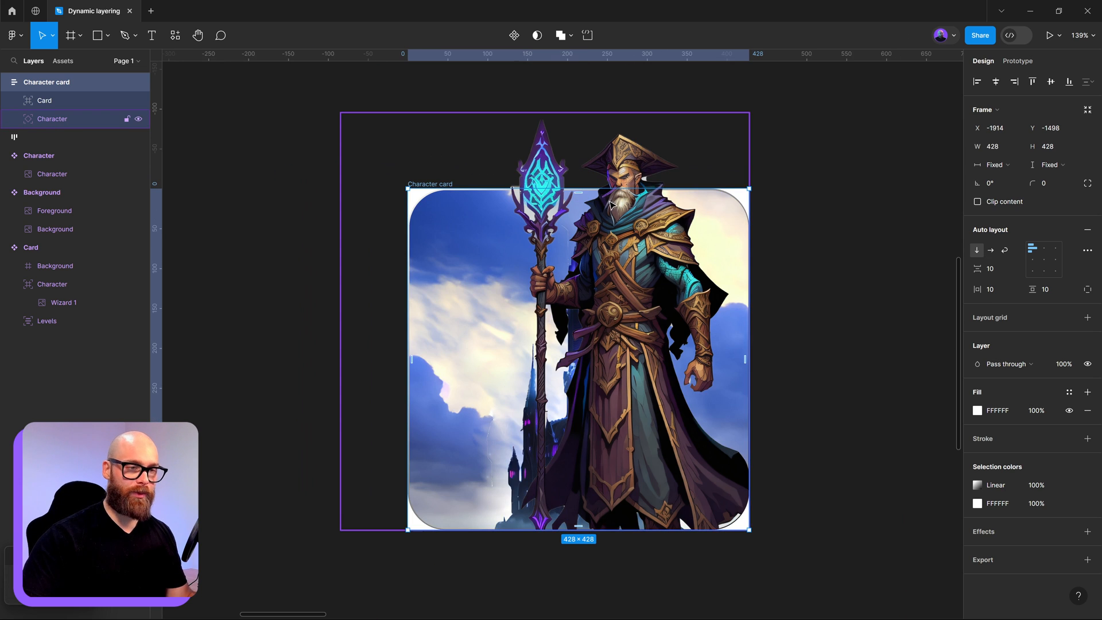
{"action": "left_click", "coordinate": [611, 204]}
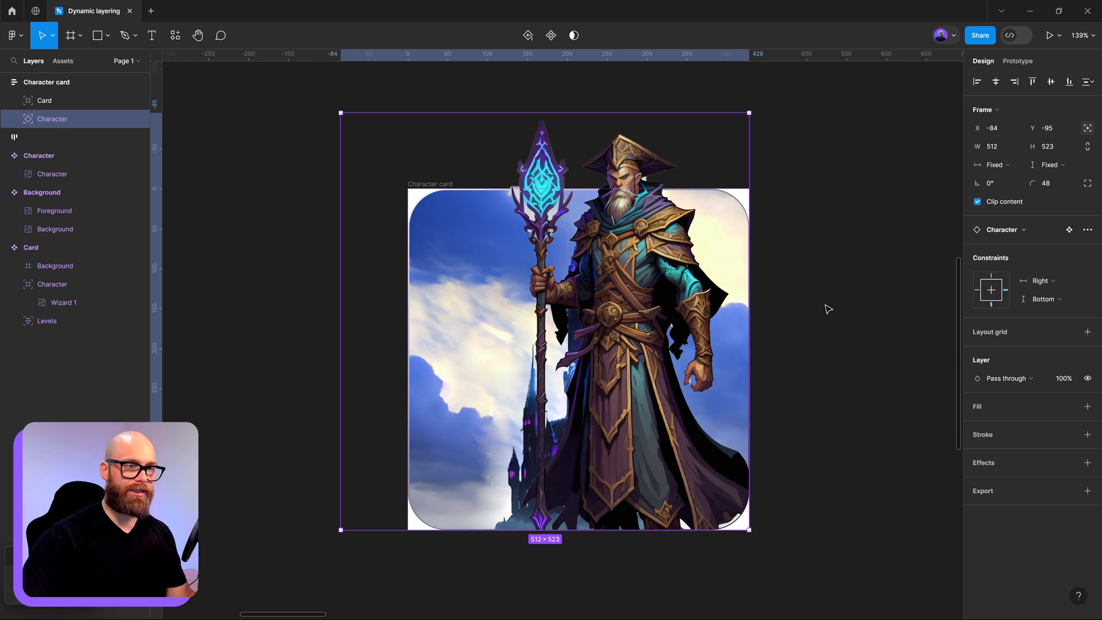
{"action": "left_click", "coordinate": [827, 307]}
{"action": "left_click", "coordinate": [430, 256]}
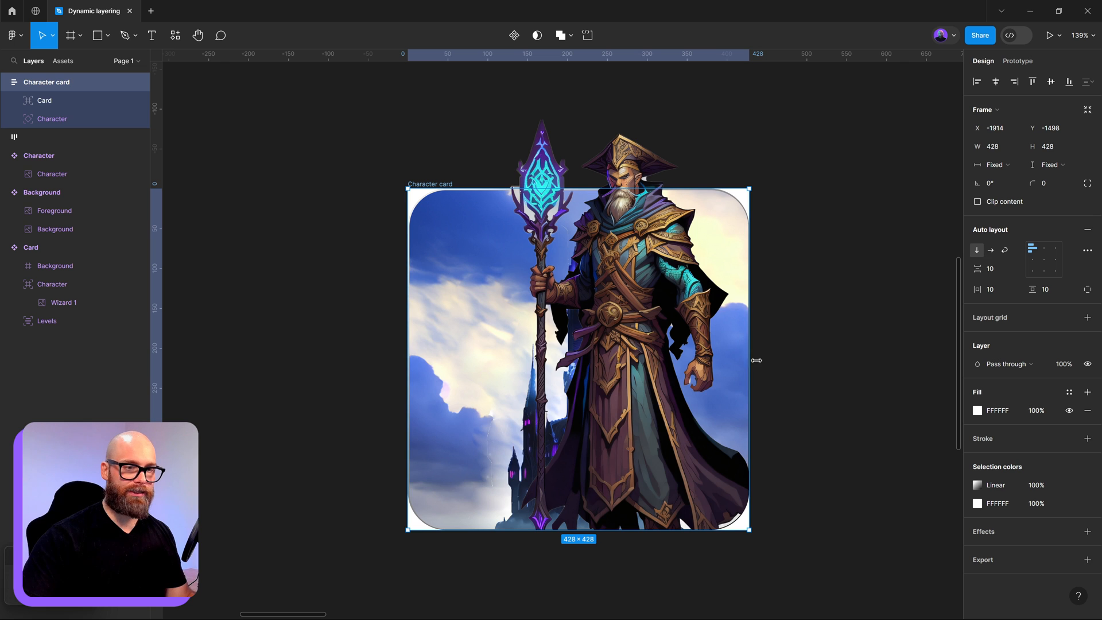
{"action": "mouse_move", "coordinate": [749, 365]}
{"action": "left_mouse_down"}
{"action": "mouse_move", "coordinate": [873, 365]}
{"action": "mouse_move", "coordinate": [658, 366]}
{"action": "mouse_move", "coordinate": [892, 365]}
{"action": "mouse_move", "coordinate": [699, 376]}
{"action": "mouse_move", "coordinate": [787, 375]}
{"action": "mouse_move", "coordinate": [749, 376]}
{"action": "left_mouse_up"}
{"action": "scroll", "coordinate": [325, 291], "scroll_direction": "down", "scroll_amount": 5}
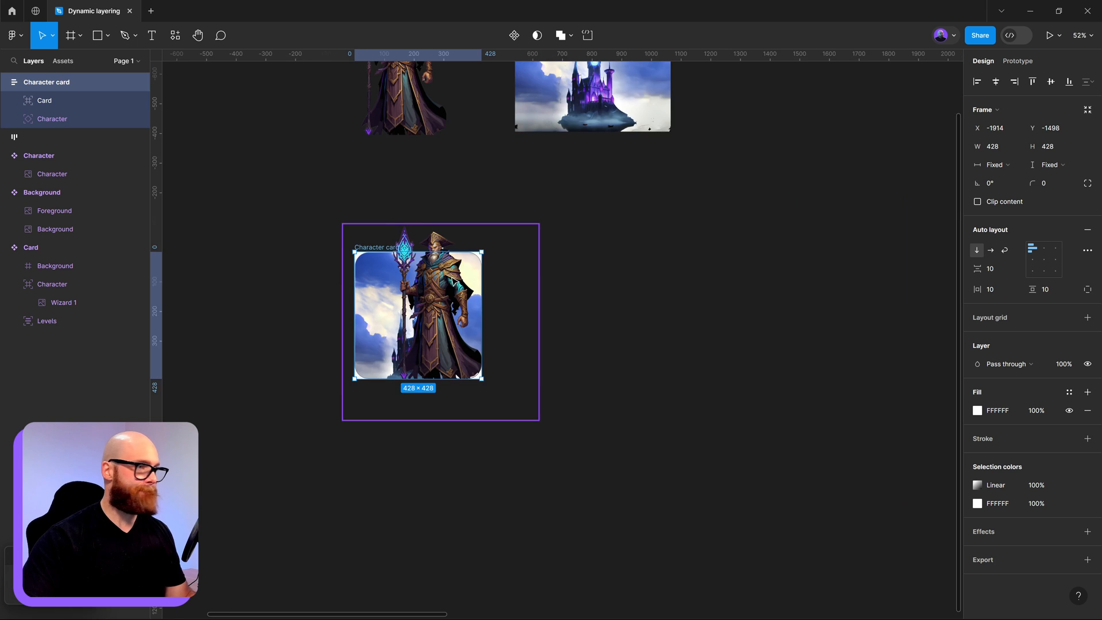
Shrink the Foreground castle image in the Background component to about 426 × 421, keeping its base at the component's bottom edge
{"action": "left_click_drag", "start_coordinate": [431, 287], "coordinate": [443, 389]}
{"action": "left_click", "coordinate": [617, 154]}
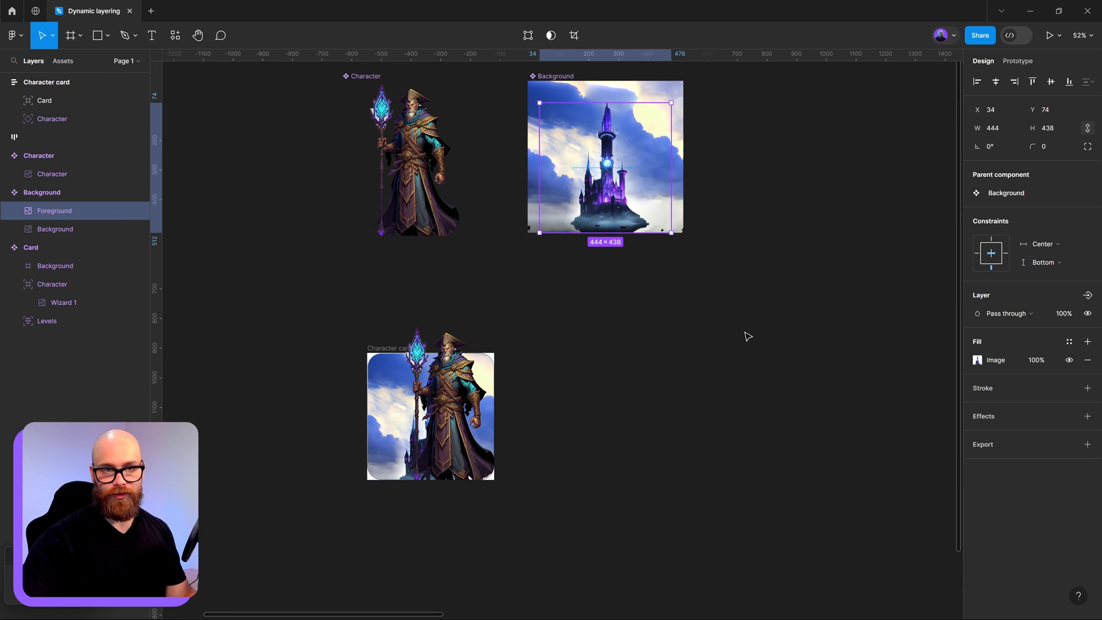
{"action": "mouse_move", "coordinate": [606, 103]}
{"action": "left_mouse_down"}
{"action": "mouse_move", "coordinate": [605, 120]}
{"action": "mouse_move", "coordinate": [606, 86]}
{"action": "mouse_move", "coordinate": [610, 117]}
{"action": "left_mouse_up"}
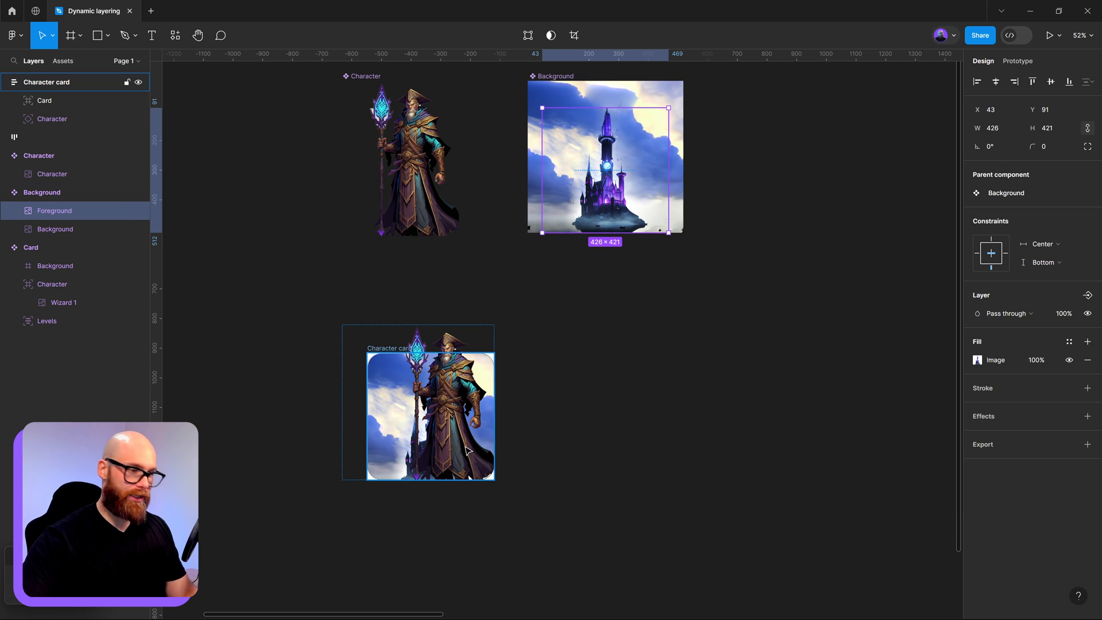
{"action": "left_click", "coordinate": [677, 162]}
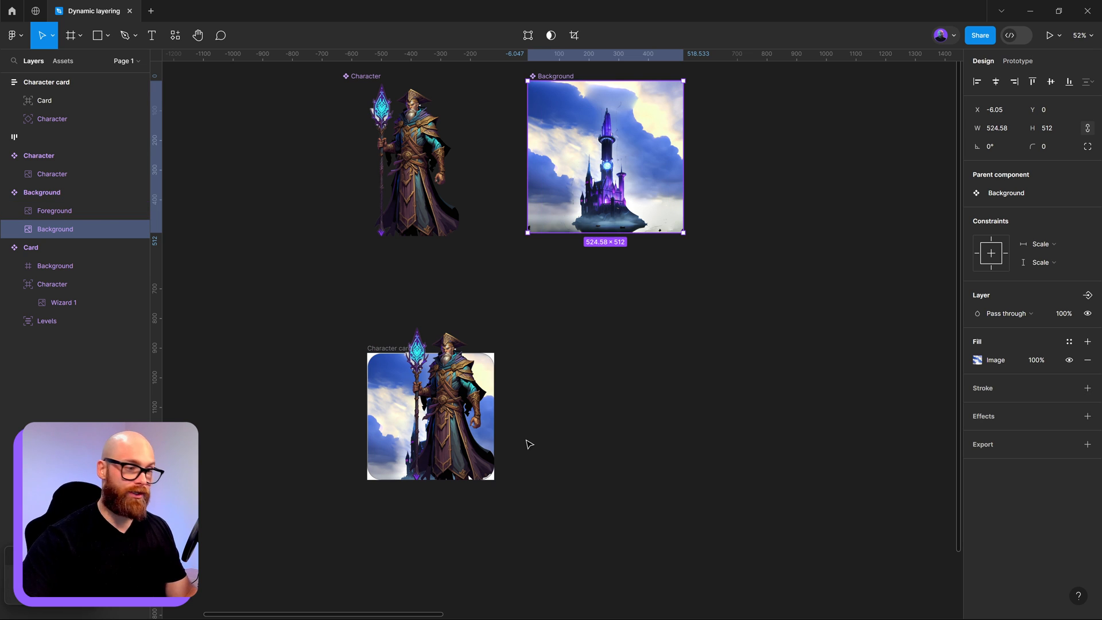
Move the wizard image inside the Character component to the right, to about X -31, Y 0
{"action": "left_click", "coordinate": [412, 145]}
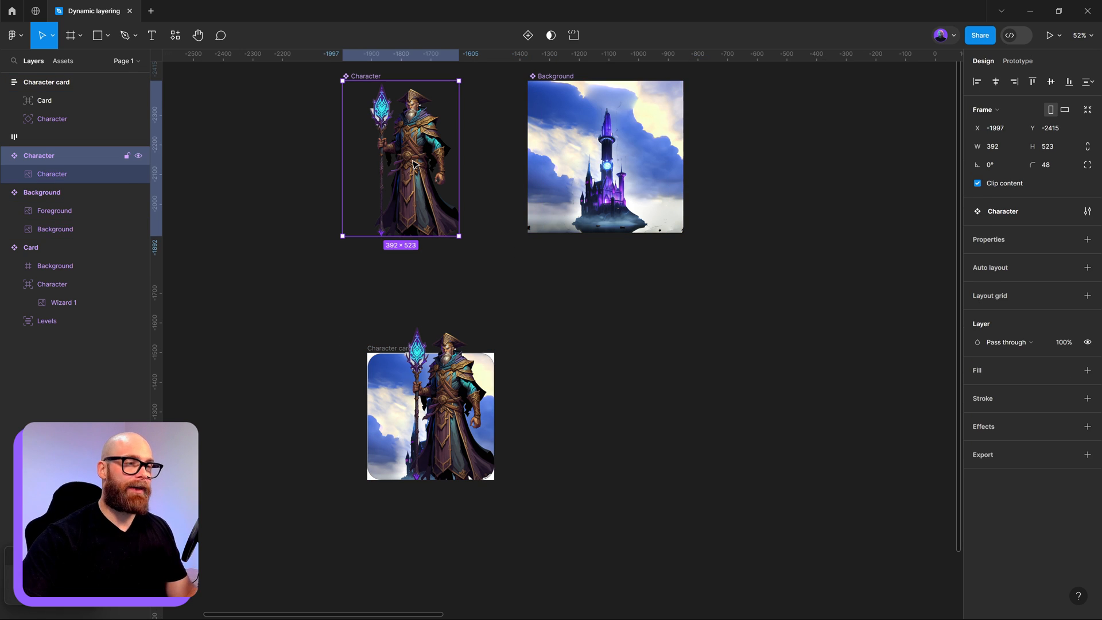
{"action": "left_click", "coordinate": [414, 165]}
{"action": "left_click_drag", "start_coordinate": [413, 165], "coordinate": [427, 173]}
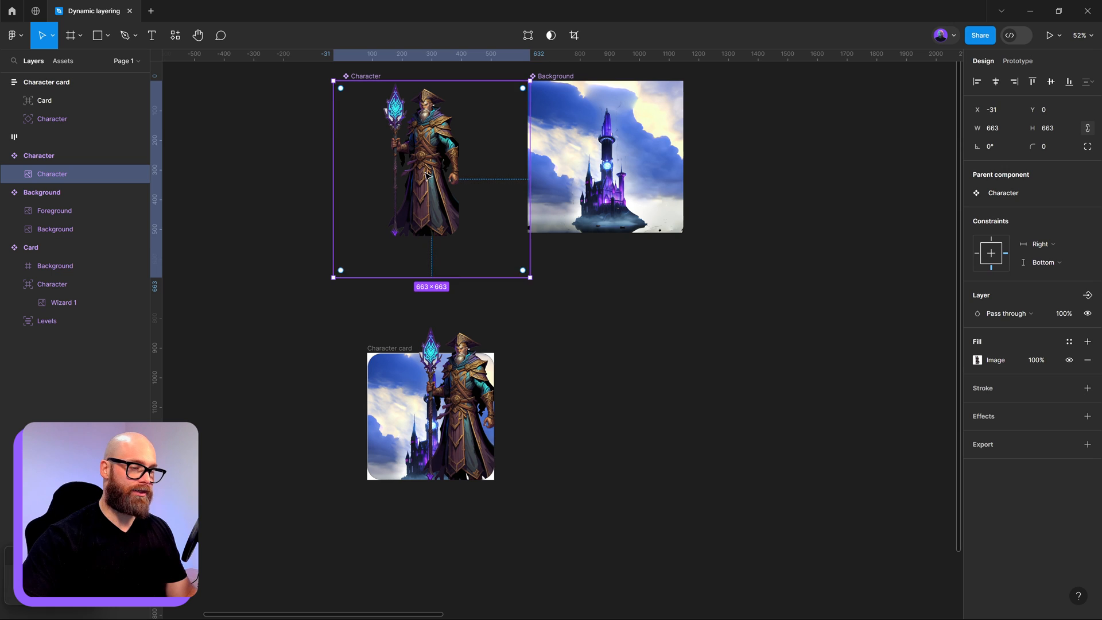
{"action": "left_click", "coordinate": [588, 309]}
Shift the Foreground castle in the Background component to the left so it clears the wizard, and check the Character card
{"action": "mouse_move", "coordinate": [597, 182]}
{"action": "left_mouse_down"}
{"action": "mouse_move", "coordinate": [607, 188]}
{"action": "mouse_move", "coordinate": [597, 196]}
{"action": "left_mouse_up"}
{"action": "left_click", "coordinate": [591, 344]}
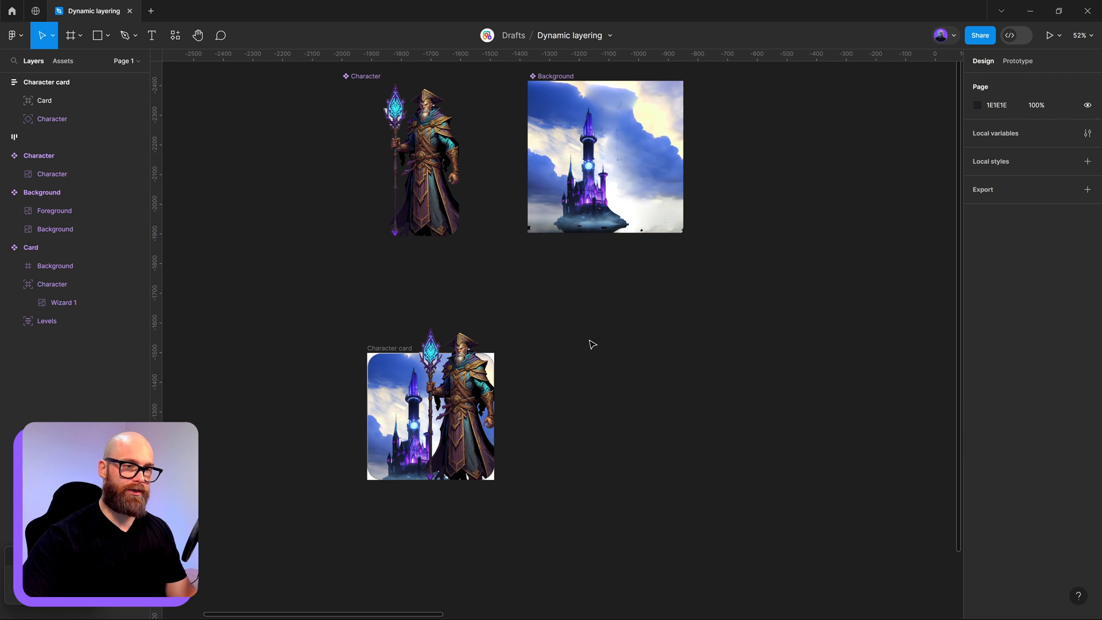
{"action": "scroll", "coordinate": [474, 429], "scroll_direction": "up", "scroll_amount": 4}
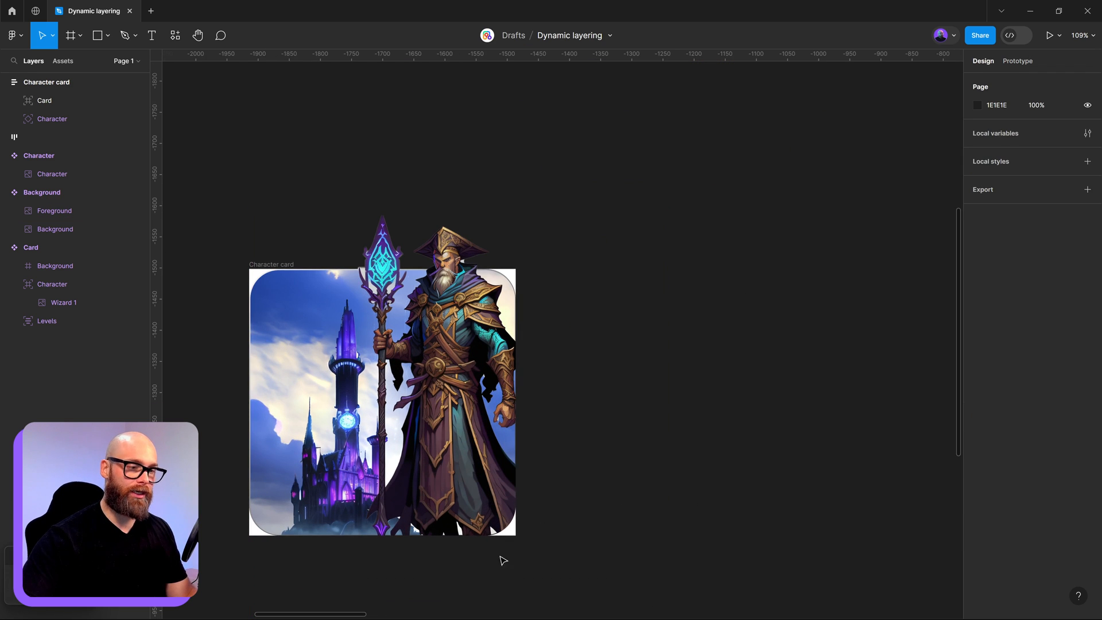
{"action": "scroll", "coordinate": [501, 361], "scroll_direction": "up", "scroll_amount": 6}
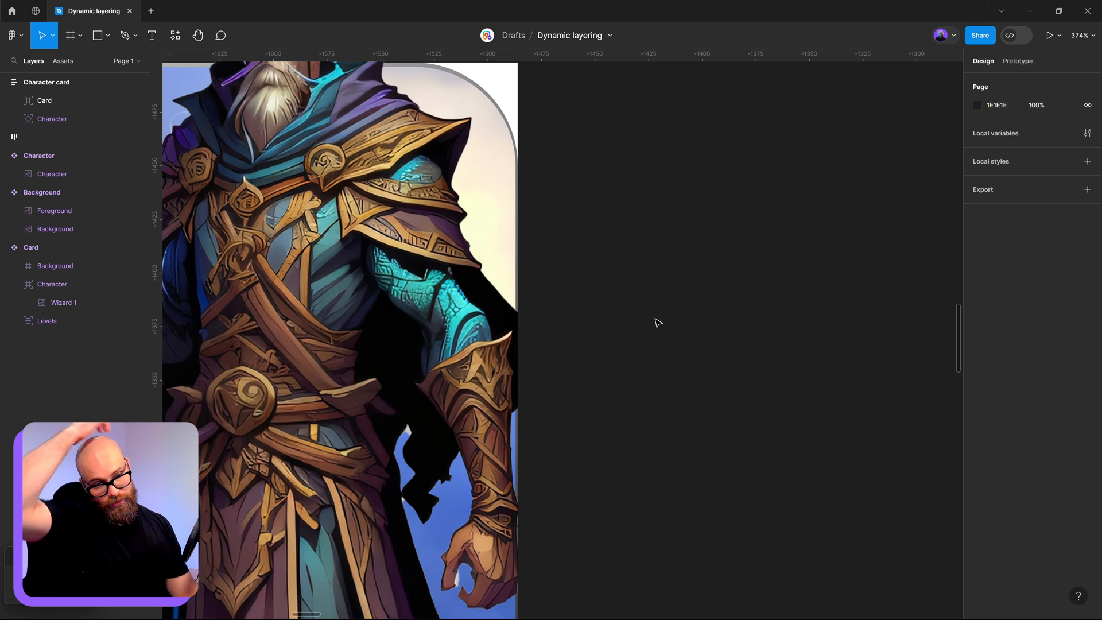
{"action": "scroll", "coordinate": [657, 320], "scroll_direction": "down", "scroll_amount": 5}
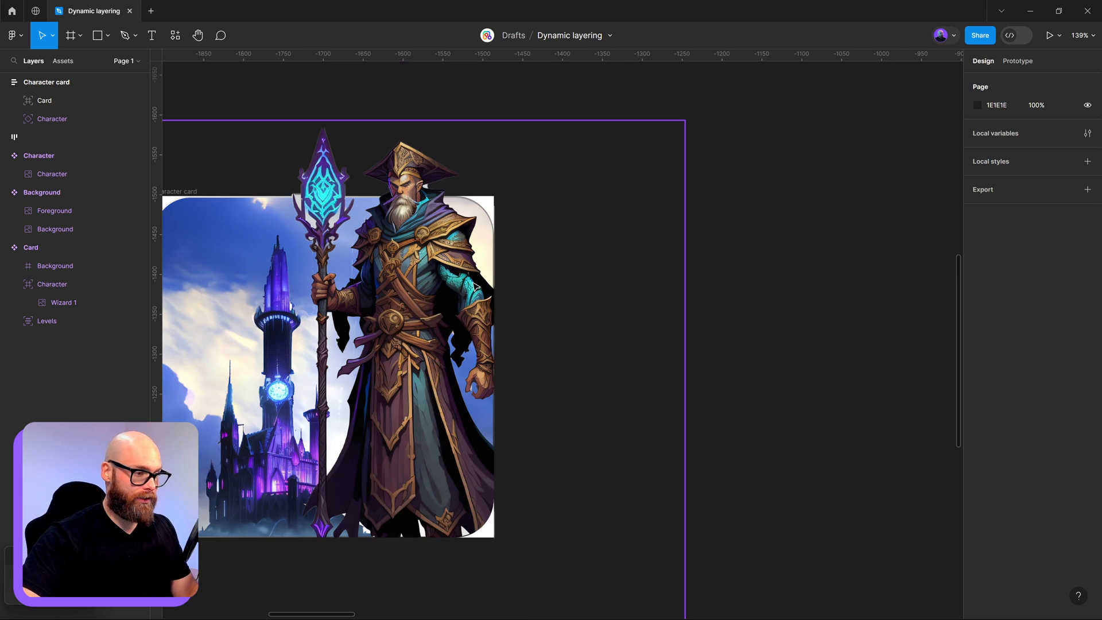
{"action": "scroll", "coordinate": [635, 377], "scroll_direction": "left", "scroll_amount": 4}
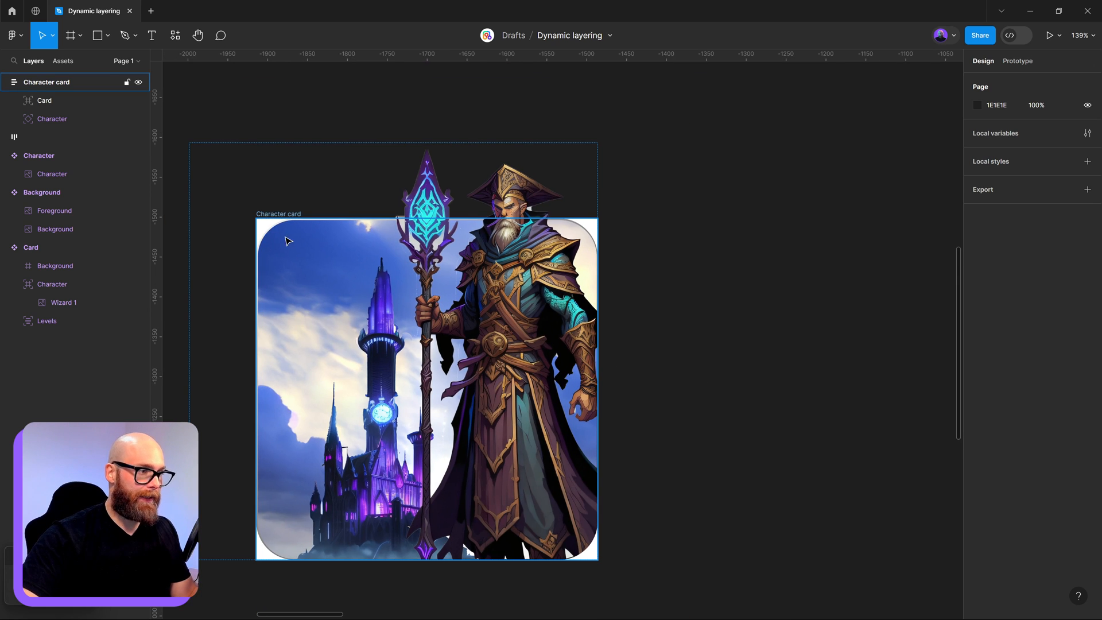
Remove the white fill from the Character card frame and check its Card and Character layers
{"action": "left_click", "coordinate": [276, 214]}
{"action": "left_click", "coordinate": [1087, 410]}
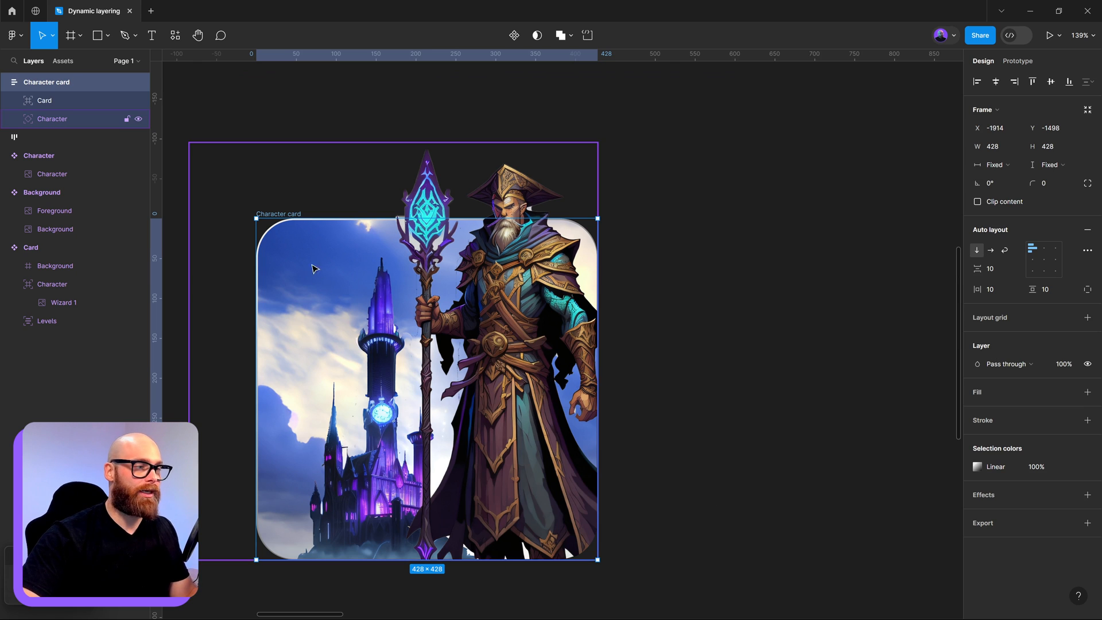
{"action": "left_click", "coordinate": [62, 105]}
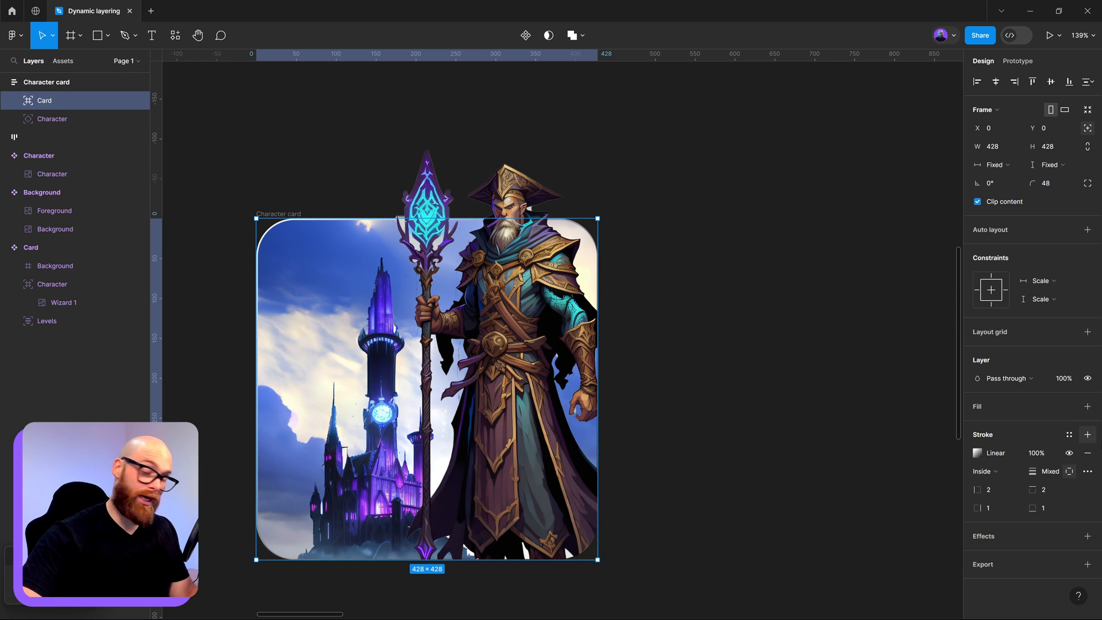
{"action": "left_click", "coordinate": [63, 121]}
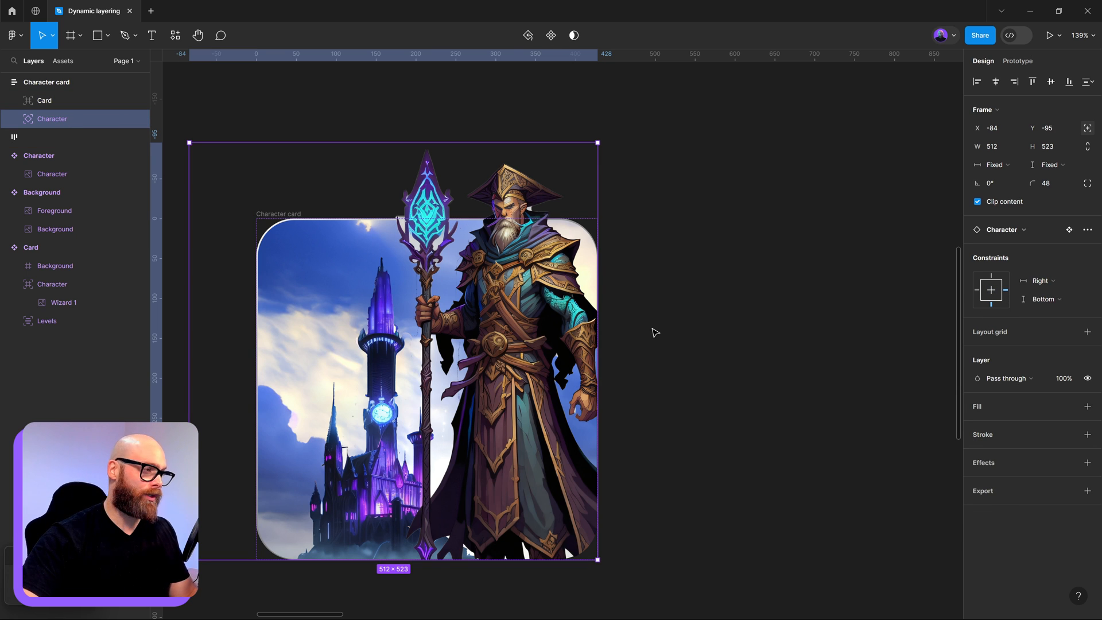
{"action": "left_click", "coordinate": [654, 333]}
{"action": "scroll", "coordinate": [643, 352], "scroll_direction": "down", "scroll_amount": 3}
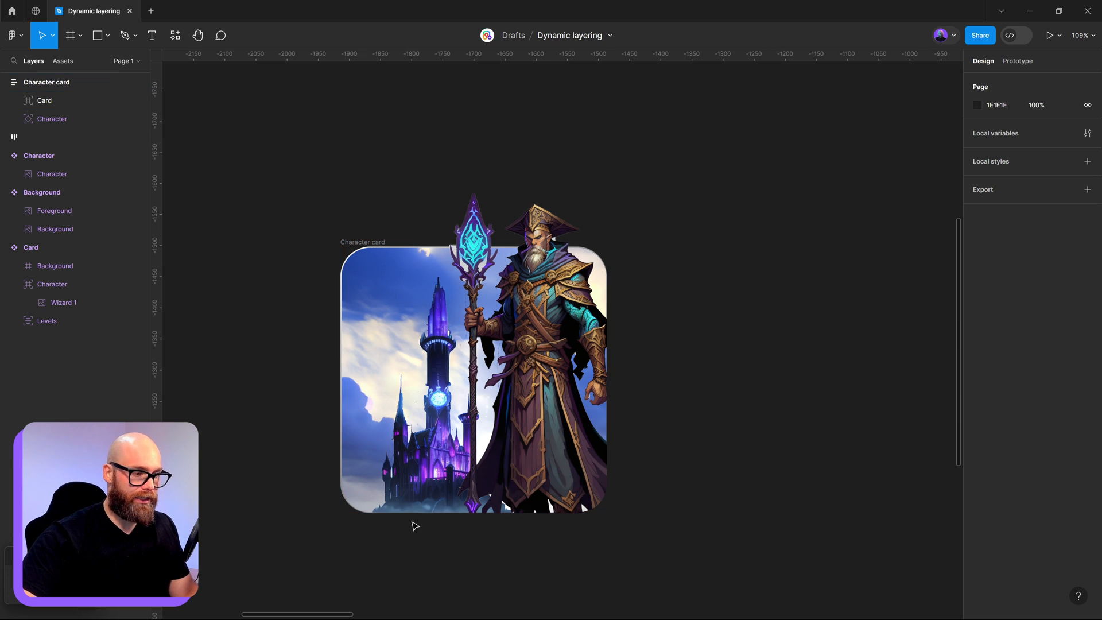
Copy the Wizard name text out of the finished Card component and place it below the Character card at about X -1972, Y -940
{"action": "left_click_drag", "start_coordinate": [184, 513], "coordinate": [689, 391]}
{"action": "left_click_drag", "start_coordinate": [203, 347], "coordinate": [426, 355]}
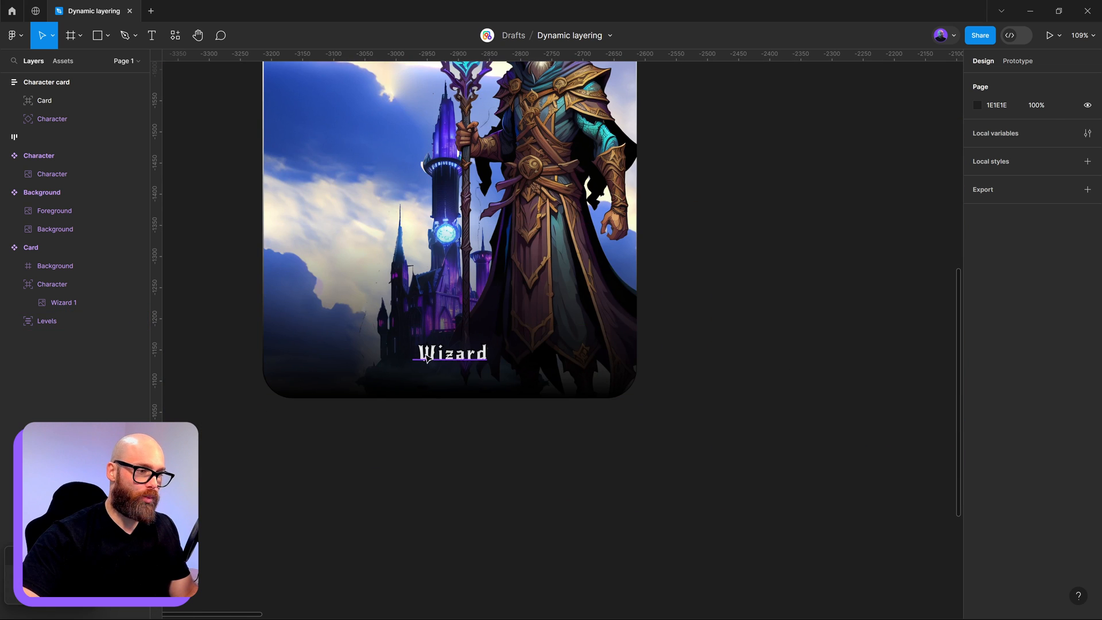
{"action": "left_click", "coordinate": [425, 355], "text": "ctrl"}
{"action": "scroll", "coordinate": [576, 380], "scroll_direction": "down", "scroll_amount": 3}
{"action": "left_click_drag", "start_coordinate": [529, 455], "coordinate": [413, 462]}
{"action": "left_click_drag", "start_coordinate": [402, 375], "coordinate": [796, 474]}
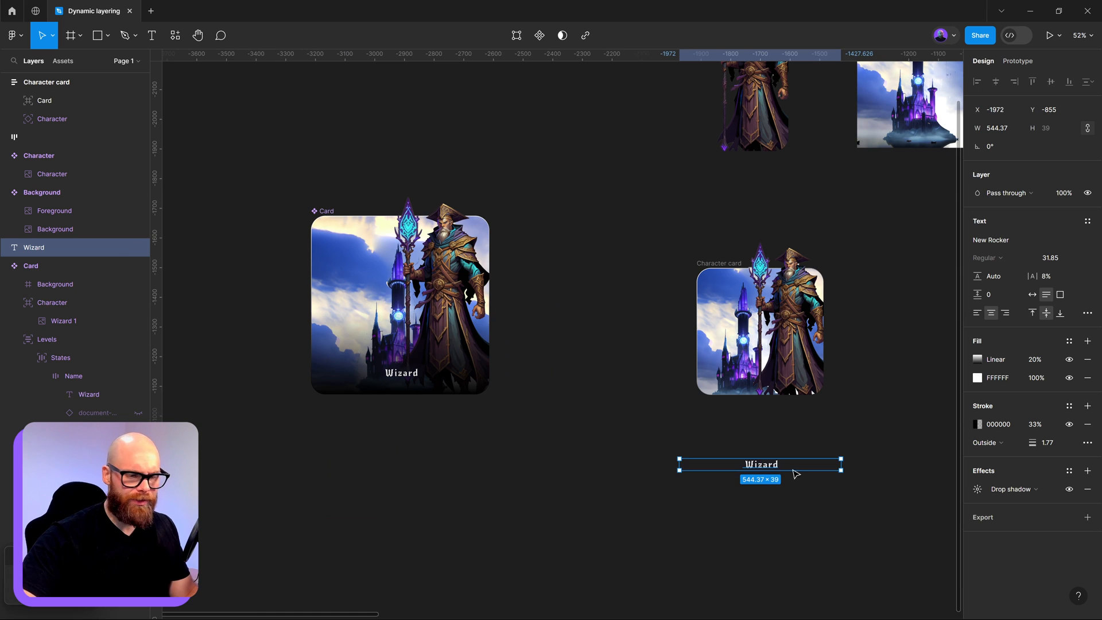
{"action": "mouse_move", "coordinate": [715, 463]}
{"action": "left_mouse_down"}
{"action": "mouse_move", "coordinate": [640, 470]}
{"action": "mouse_move", "coordinate": [689, 447]}
{"action": "left_mouse_up"}
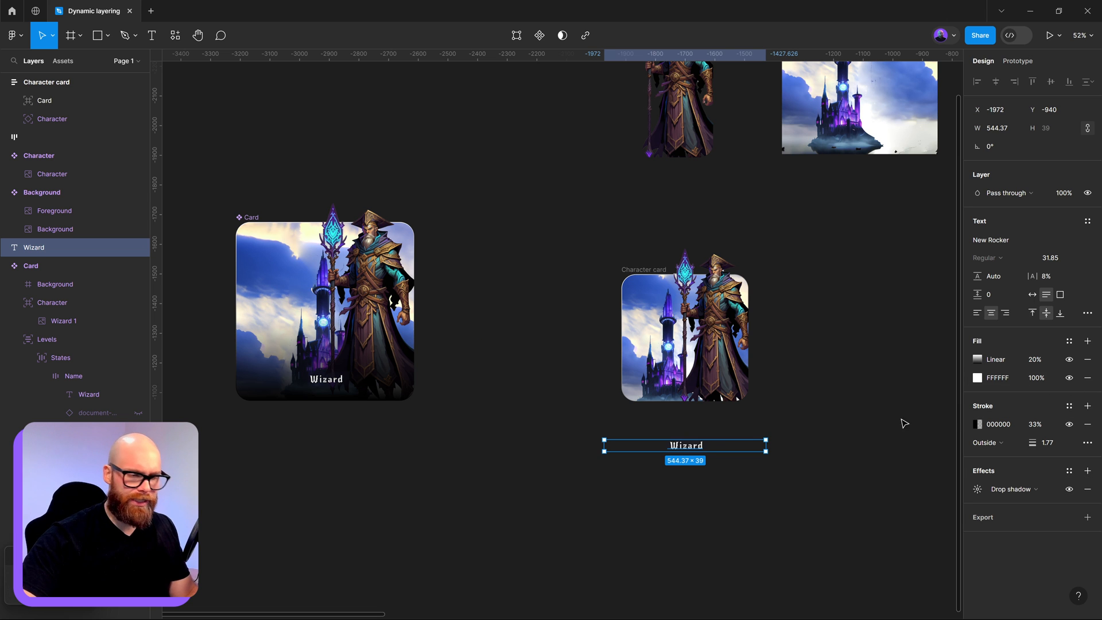
Wrap the copied Wizard text in an auto layout frame and rename the frame Name
{"action": "scroll", "coordinate": [696, 459], "scroll_direction": "up", "scroll_amount": 5}
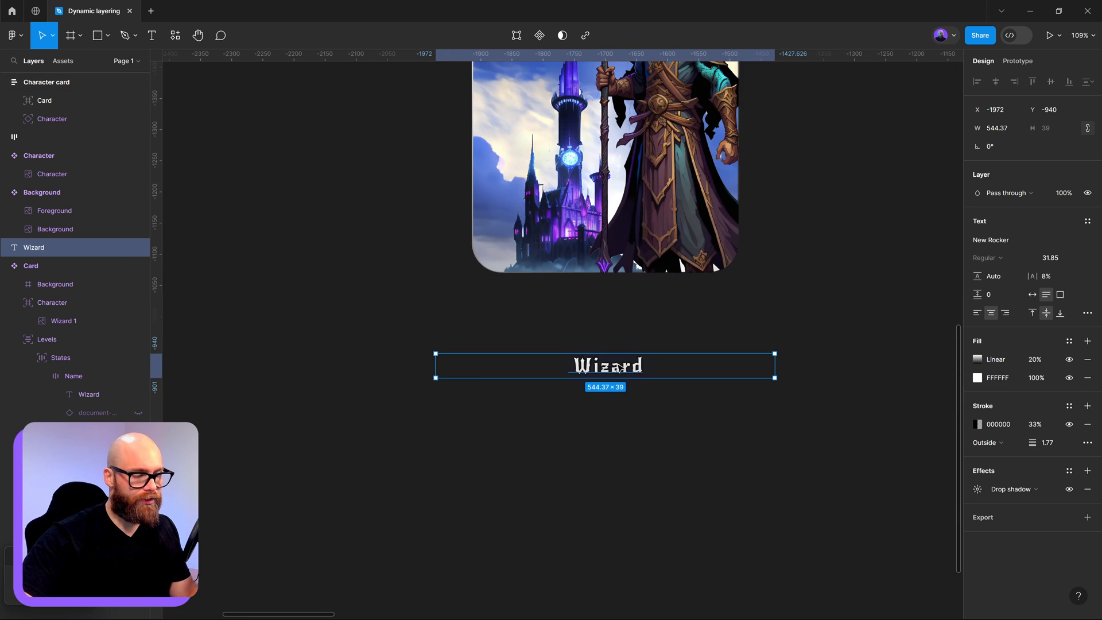
{"action": "scroll", "coordinate": [622, 369], "scroll_direction": "down", "scroll_amount": 3}
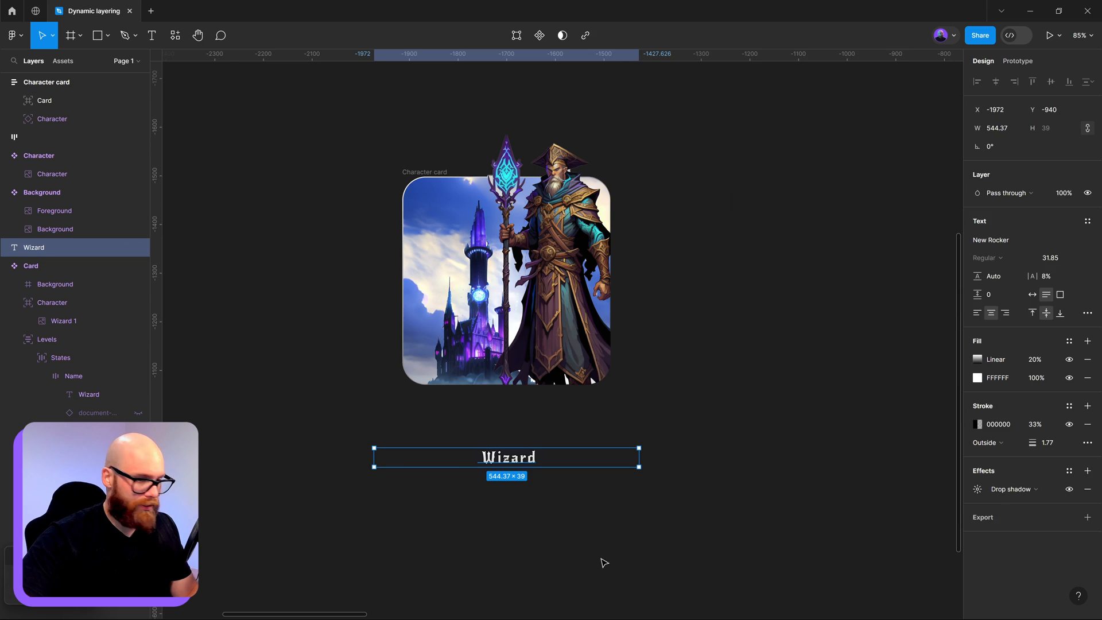
{"action": "key", "text": "shift+a"}
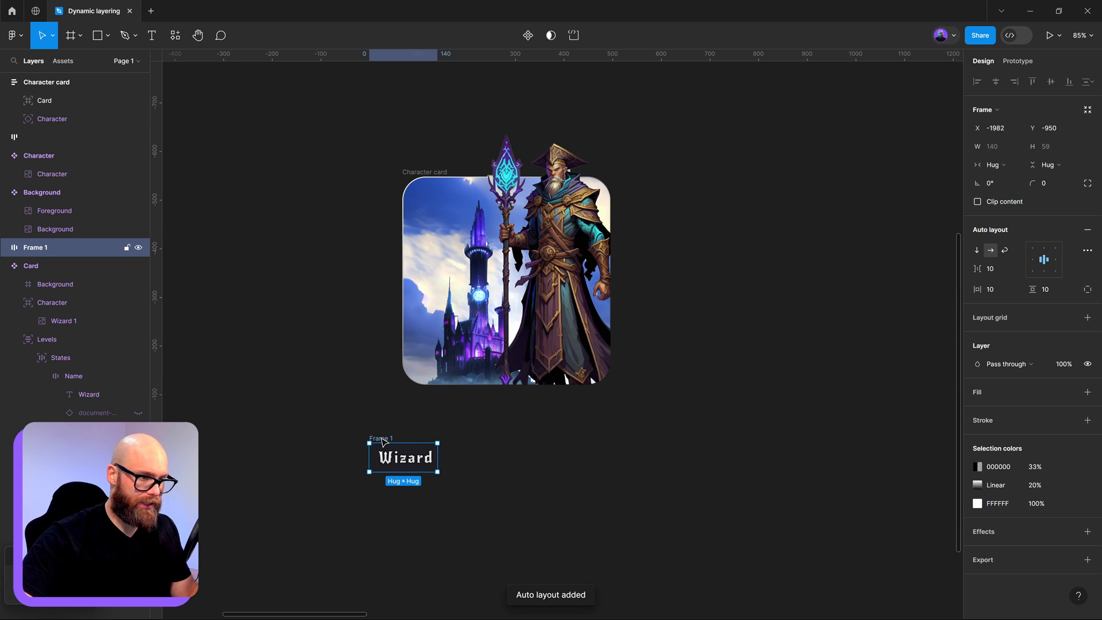
{"action": "double_click", "coordinate": [382, 439]}
{"action": "type", "text": "N"}
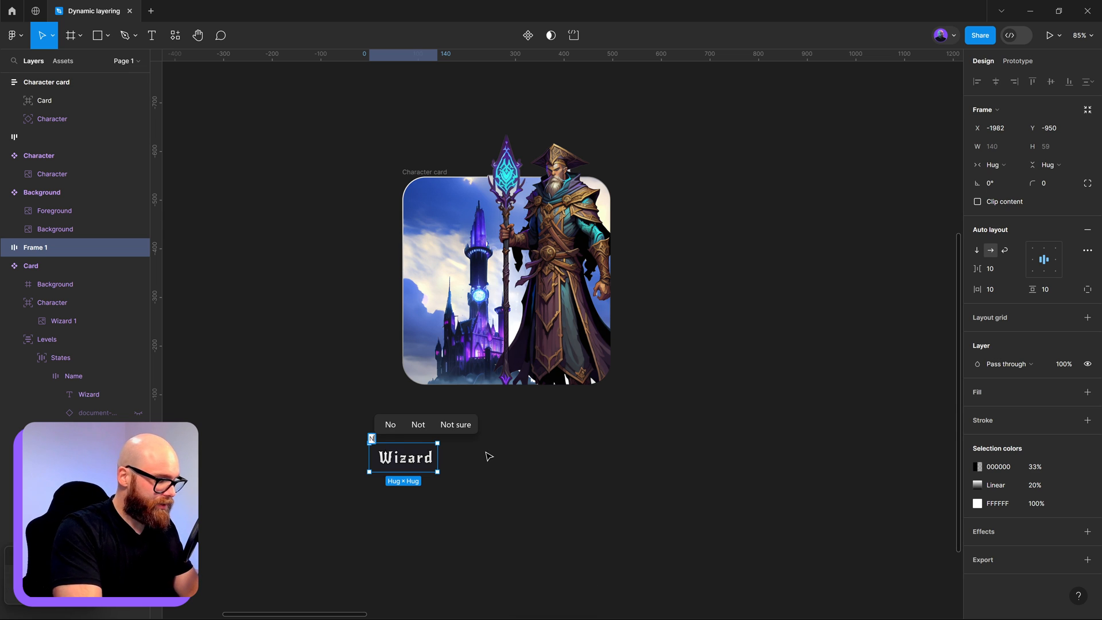
{"action": "type", "text": "ame"}
{"action": "left_click", "coordinate": [410, 408]}
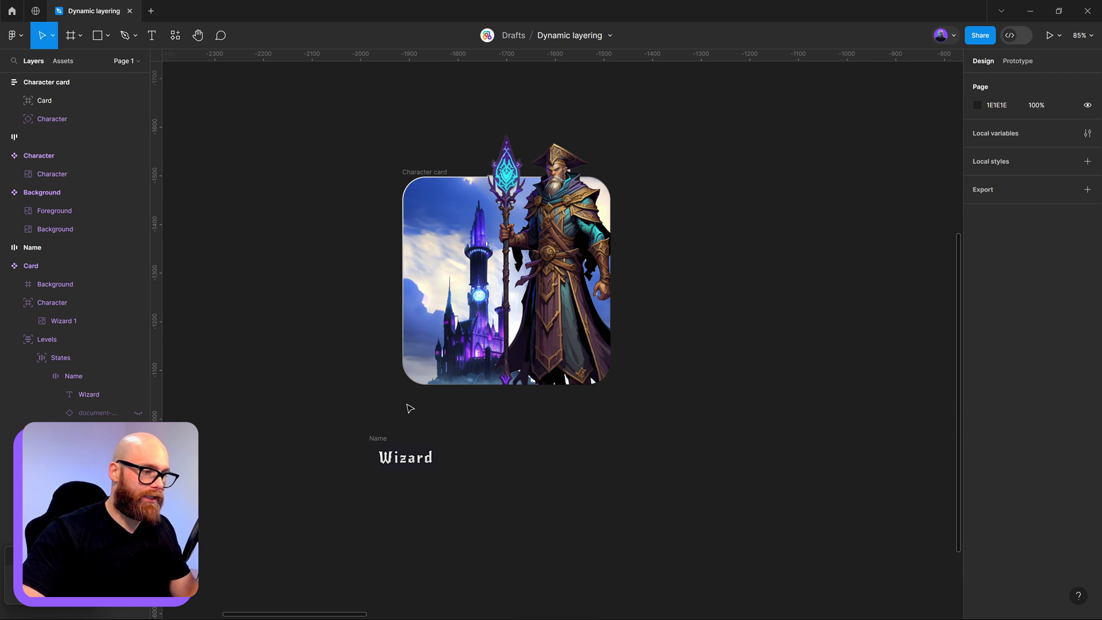
Set the Name frame's horizontal and vertical padding to 16 and its item spacing to 0
{"action": "left_click", "coordinate": [384, 441]}
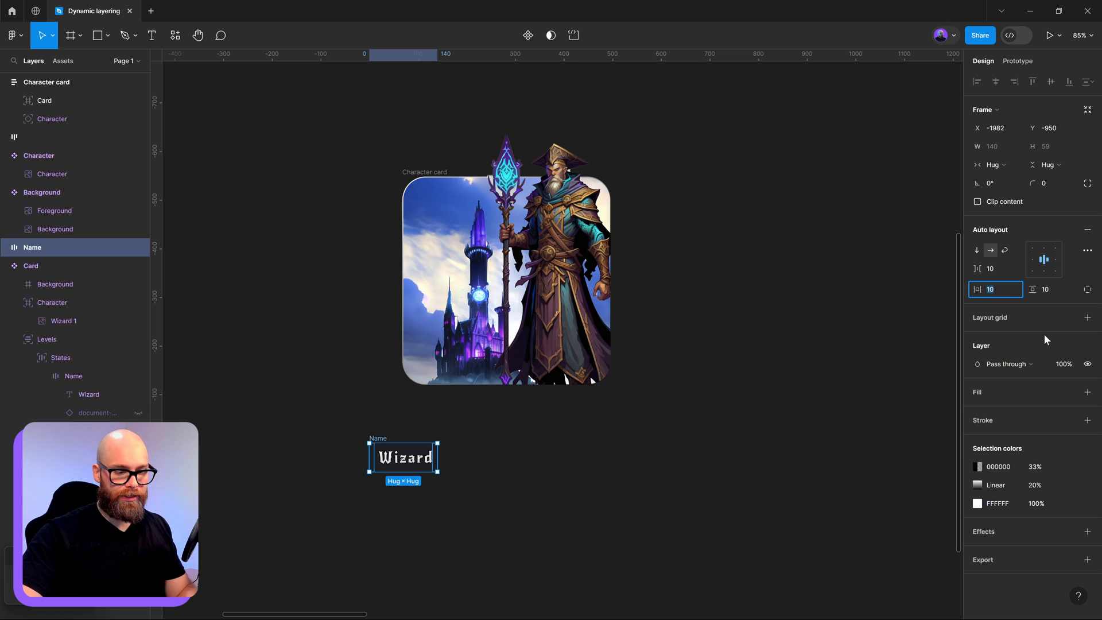
{"action": "type", "text": "16"}
{"action": "left_click", "coordinate": [1052, 290]}
{"action": "type", "text": "16"}
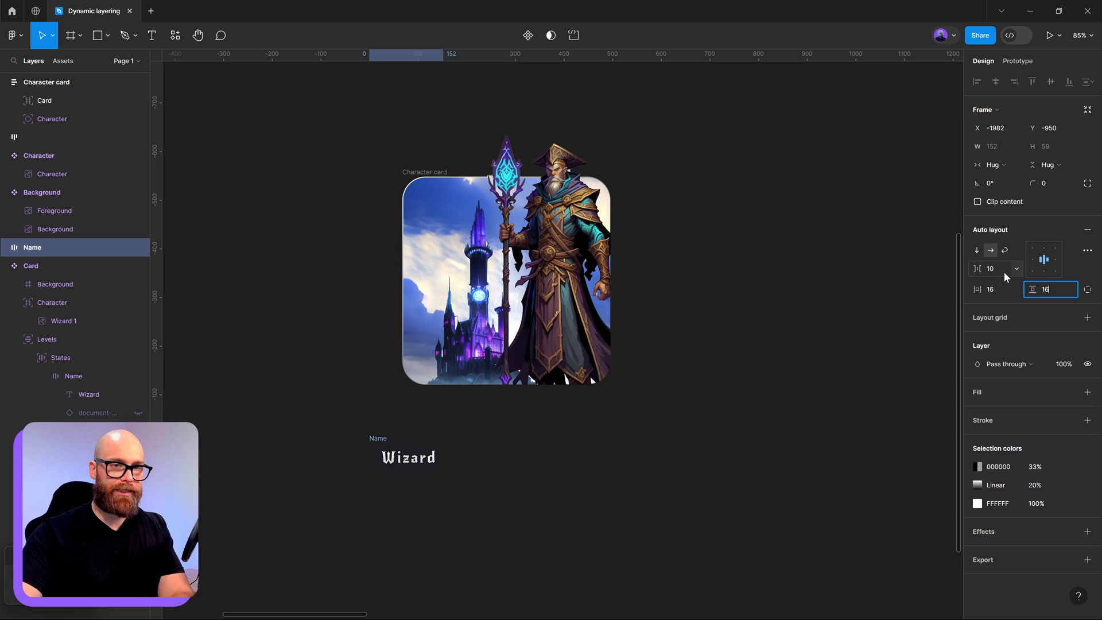
{"action": "key", "text": "Return"}
{"action": "left_click", "coordinate": [696, 480]}
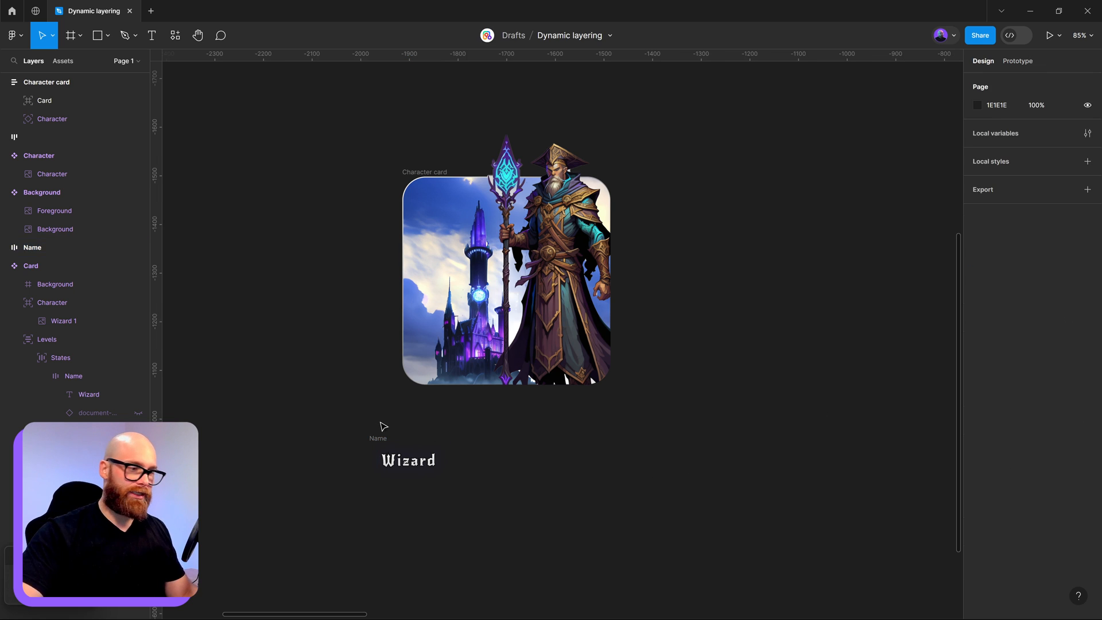
Move the Name frame directly into the Character card, make it absolutely positioned, and order it after the Character layer
{"action": "left_click_drag", "start_coordinate": [384, 426], "coordinate": [498, 327]}
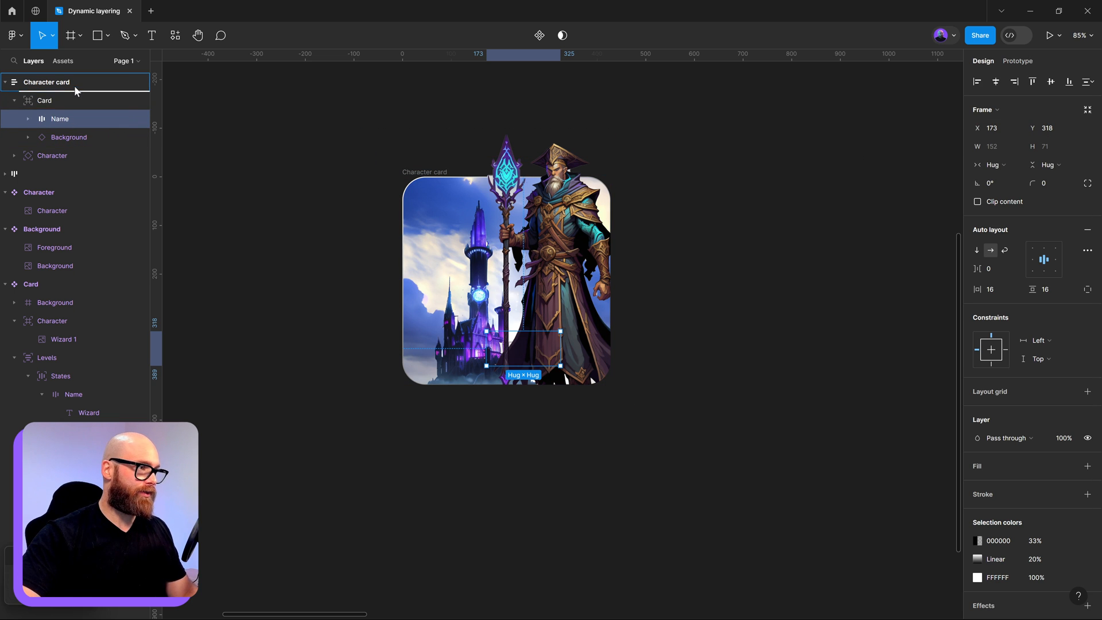
{"action": "left_click_drag", "start_coordinate": [74, 85], "coordinate": [71, 89]}
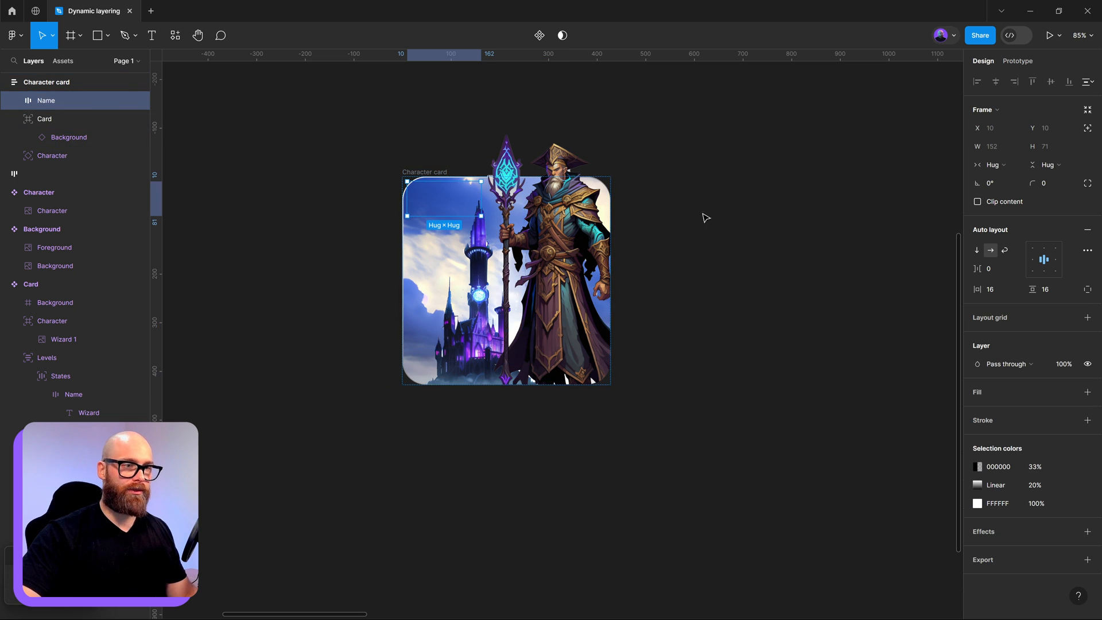
{"action": "key", "text": "bracketleft"}
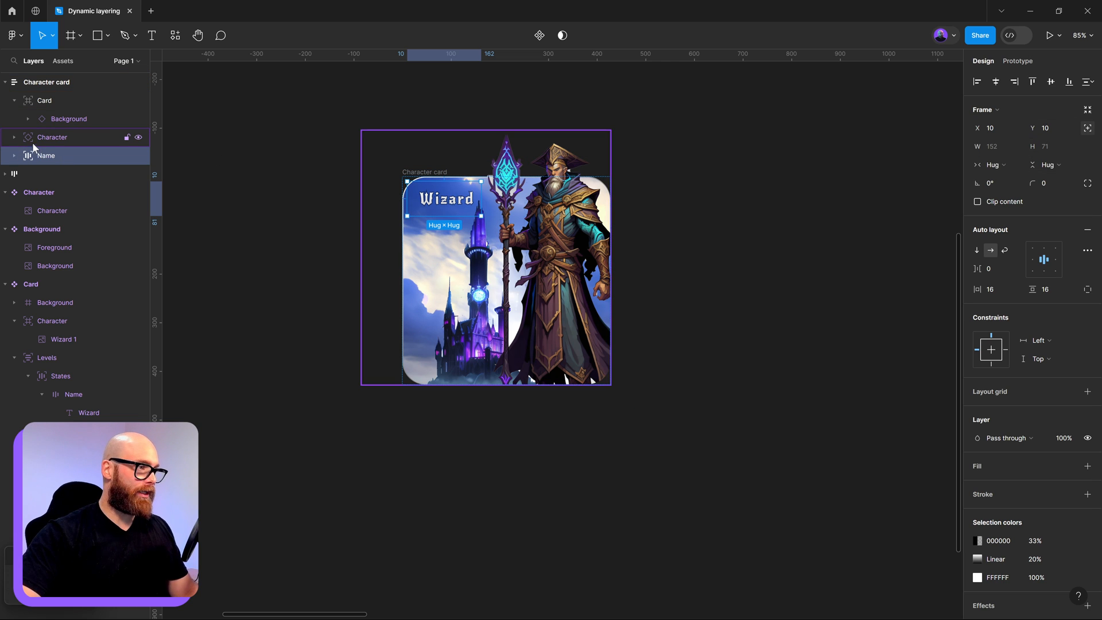
{"action": "left_click", "coordinate": [14, 100]}
{"action": "left_click", "coordinate": [49, 117]}
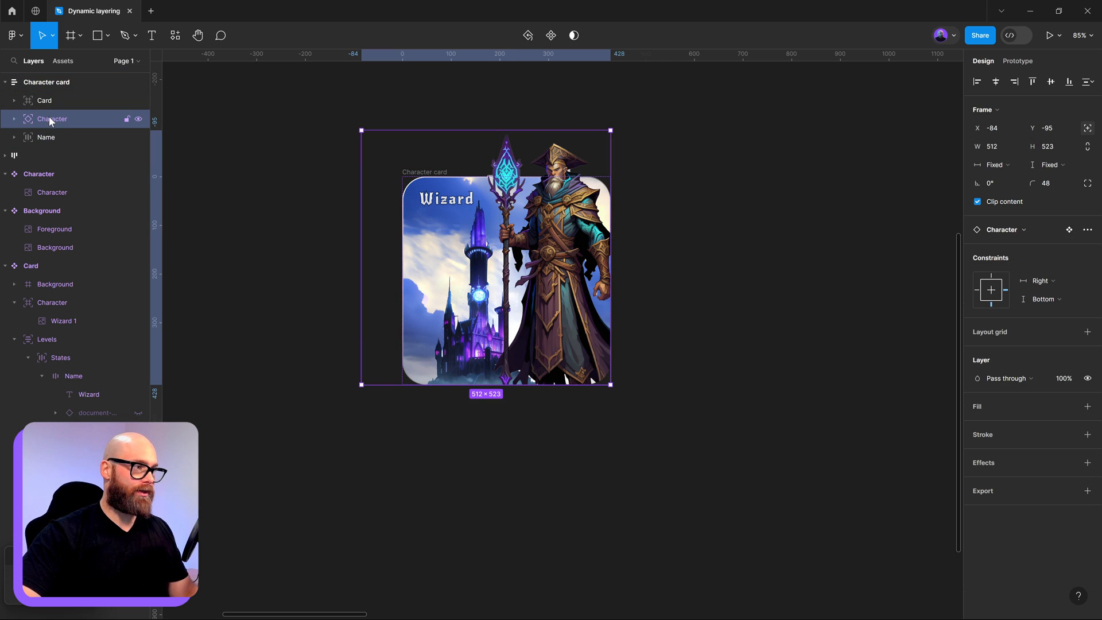
{"action": "left_click", "coordinate": [52, 102]}
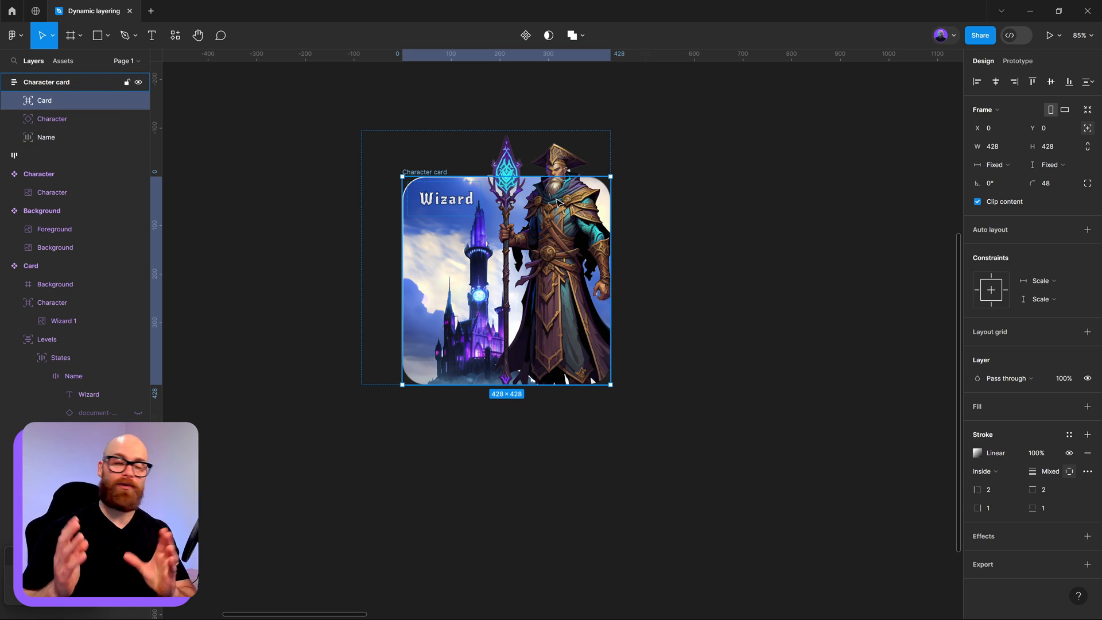
Align the Name frame to the bottom center of the Character card and stretch it to the card's full 428 width
{"action": "left_click", "coordinate": [440, 201]}
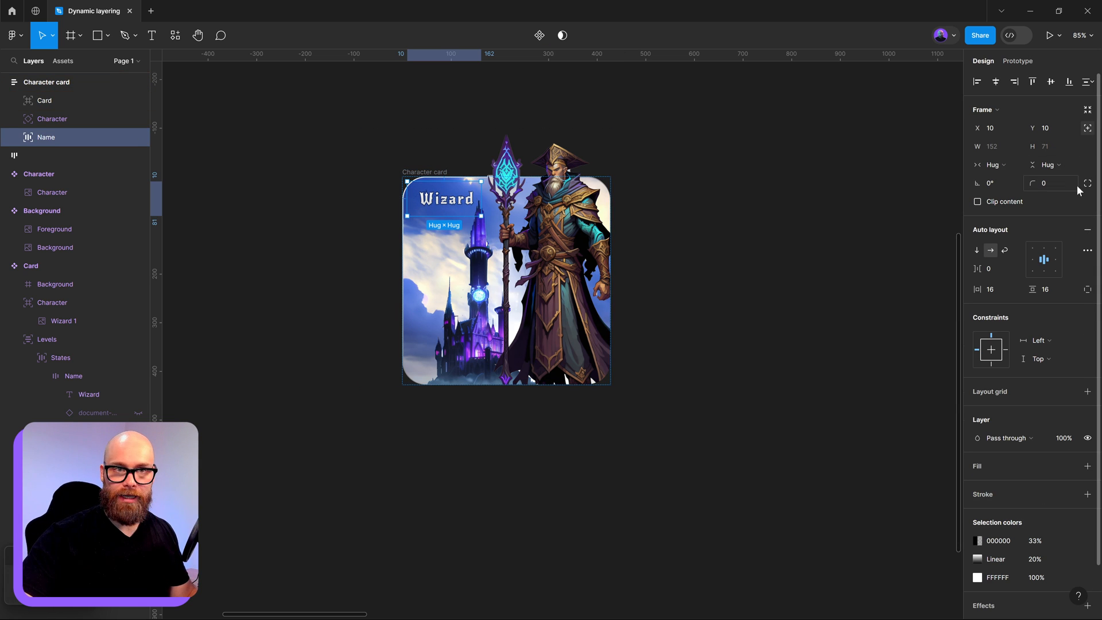
{"action": "left_click", "coordinate": [1068, 82]}
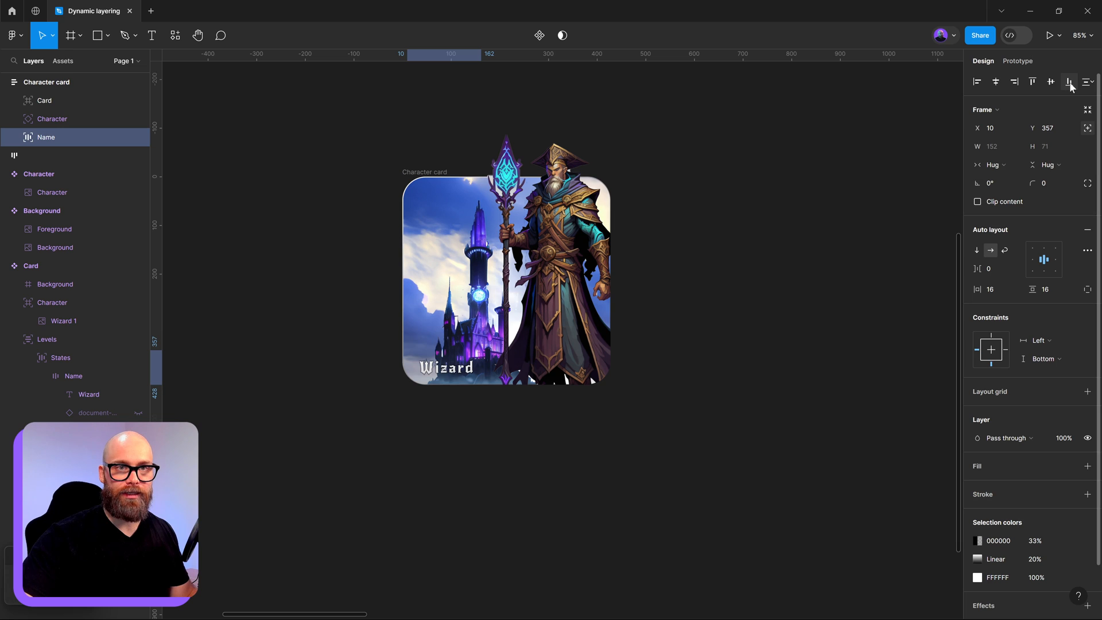
{"action": "left_click", "coordinate": [995, 81]}
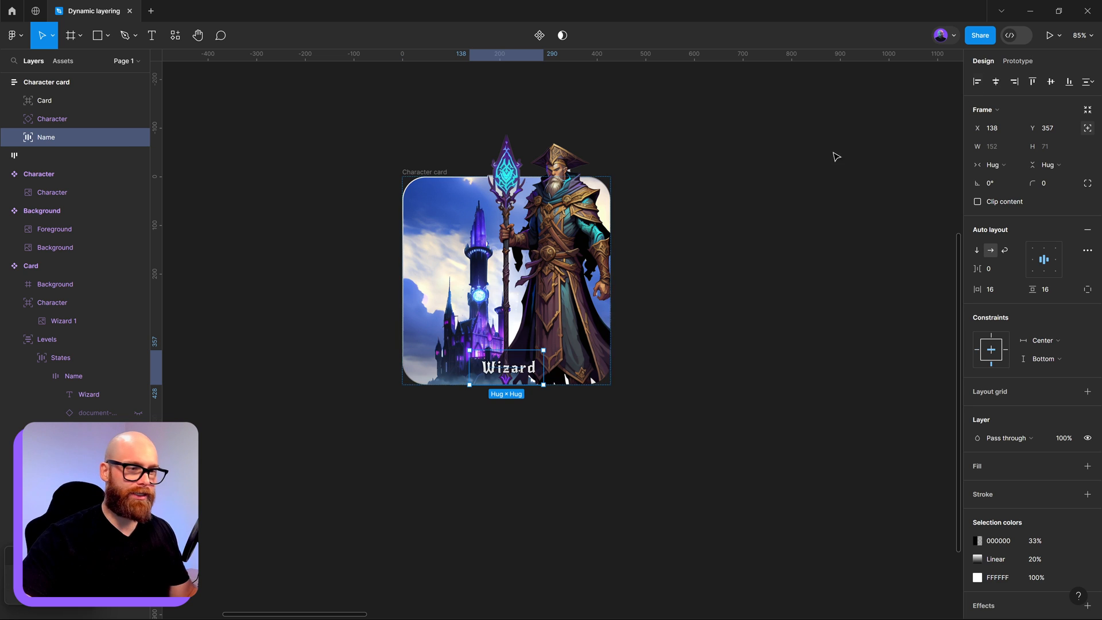
{"action": "left_click_drag", "start_coordinate": [468, 366], "coordinate": [402, 369]}
{"action": "left_click_drag", "start_coordinate": [544, 366], "coordinate": [609, 368]}
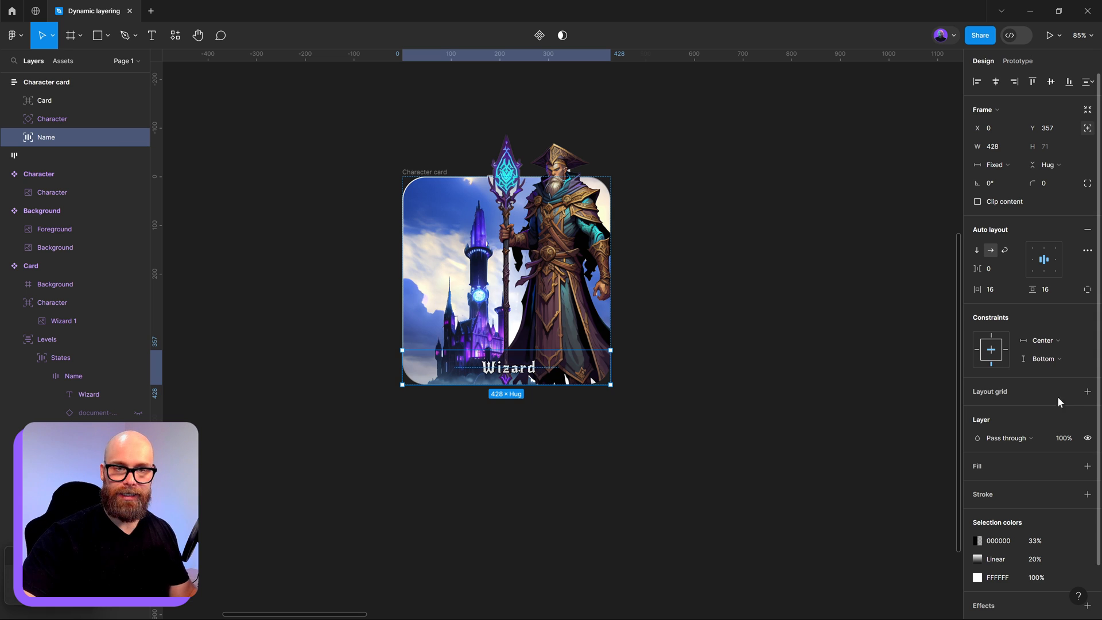
Set the Name frame's horizontal constraint to Left and right and its vertical padding to 24
{"action": "left_click", "coordinate": [1057, 343]}
{"action": "left_click", "coordinate": [1061, 327]}
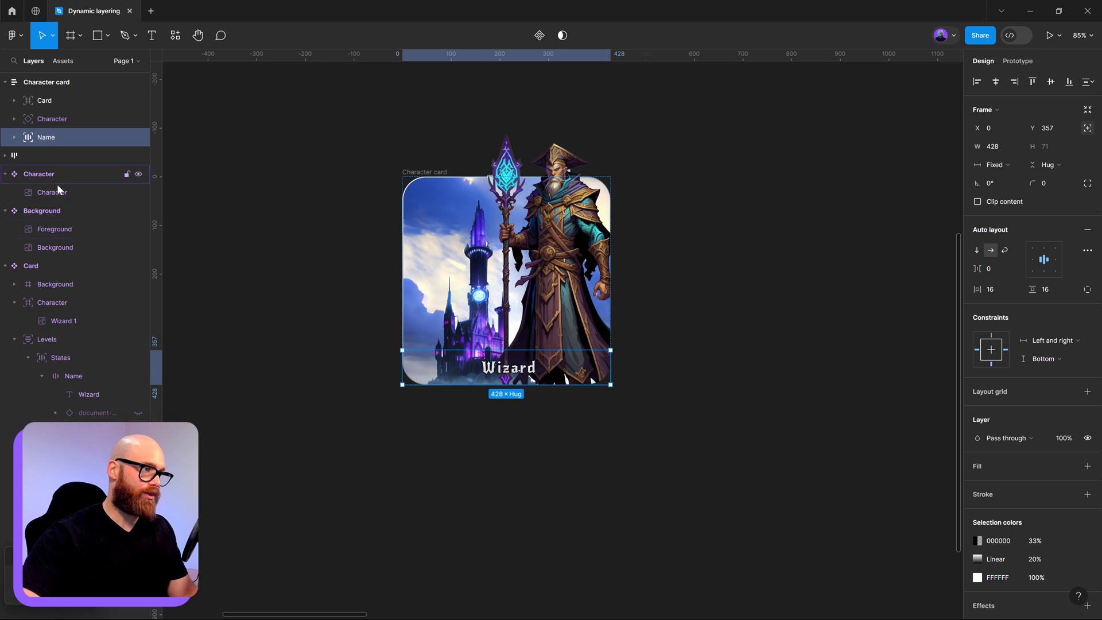
{"action": "left_click", "coordinate": [1047, 289]}
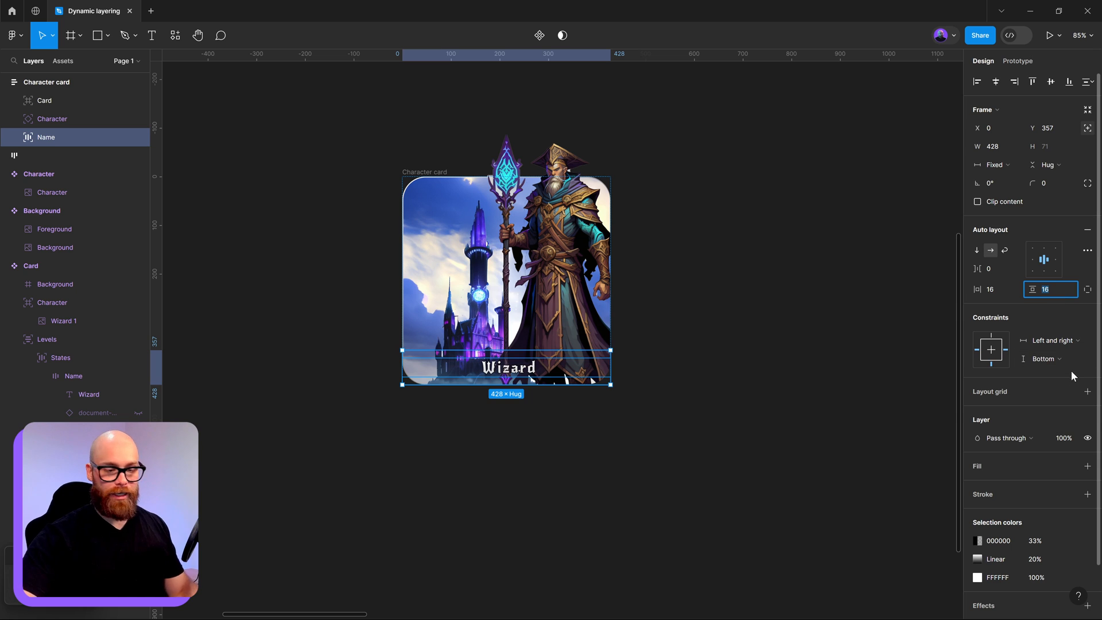
{"action": "type", "text": "24"}
{"action": "key", "text": "Return"}
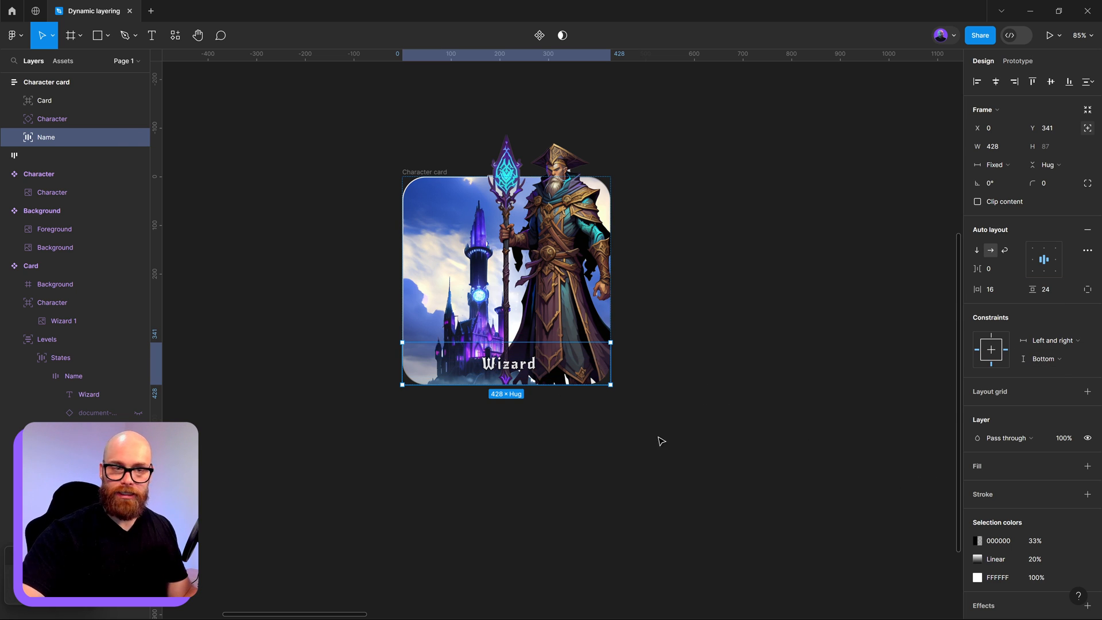
Give the Name frame a vertical linear gradient fill from 0% opacity at the top to near-black at 100% at the bottom
{"action": "left_click", "coordinate": [1087, 466]}
{"action": "left_click", "coordinate": [978, 485]}
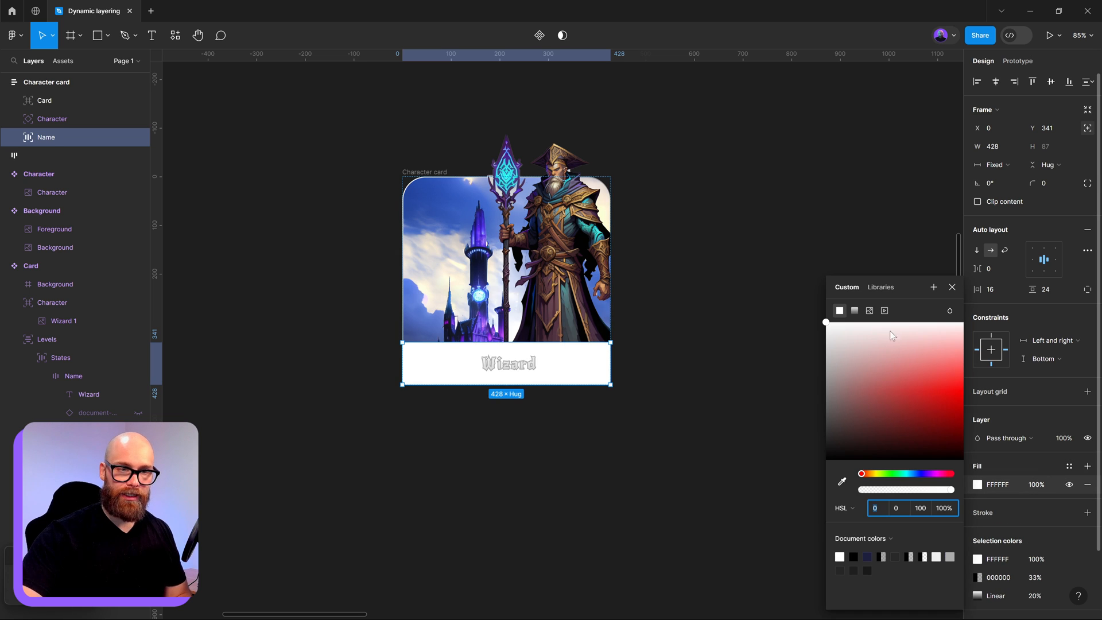
{"action": "left_click", "coordinate": [854, 310]}
{"action": "left_click_drag", "start_coordinate": [839, 296], "coordinate": [710, 308]}
{"action": "left_click_drag", "start_coordinate": [889, 296], "coordinate": [949, 296]}
{"action": "left_click", "coordinate": [839, 294]}
{"action": "left_click_drag", "start_coordinate": [854, 401], "coordinate": [758, 460]}
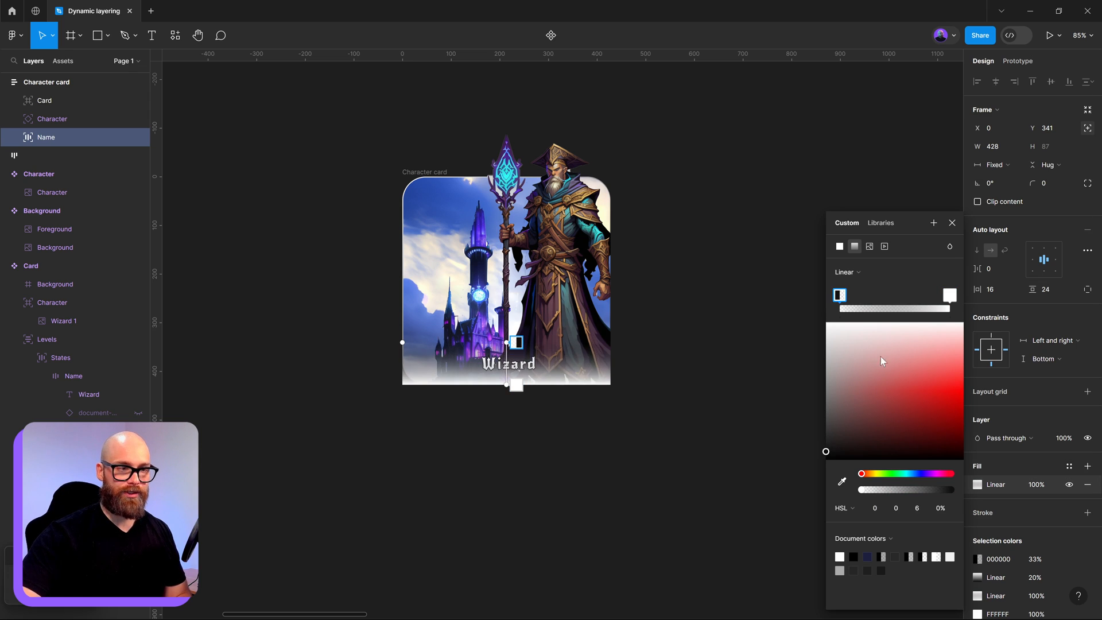
{"action": "left_click", "coordinate": [950, 295]}
{"action": "left_click_drag", "start_coordinate": [869, 425], "coordinate": [790, 453]}
{"action": "left_click", "coordinate": [953, 223]}
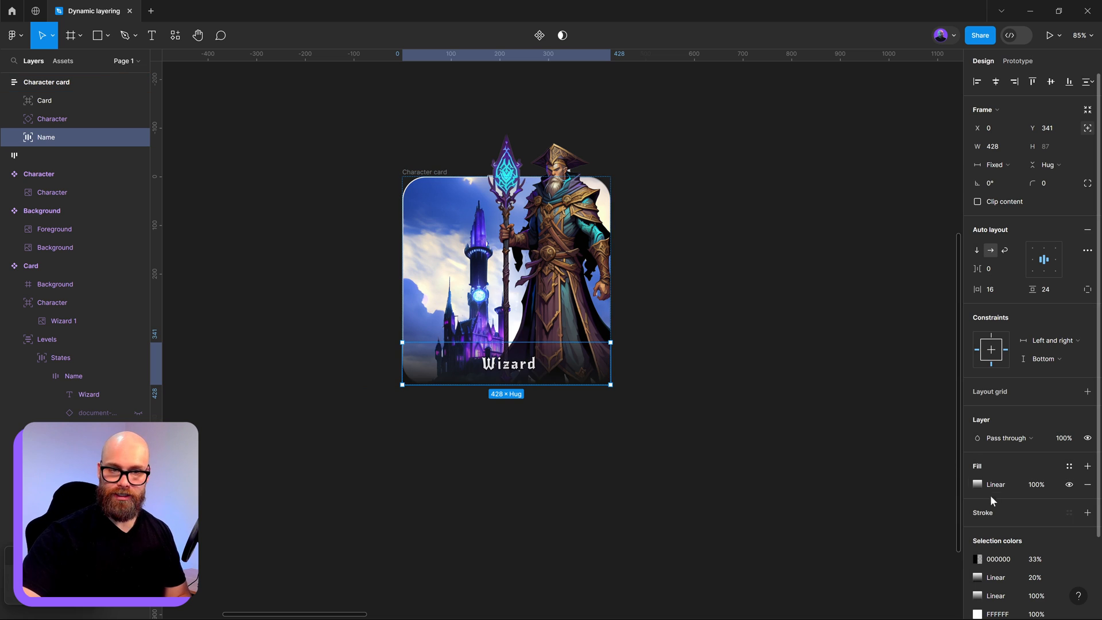
Recolor both stops of the Name frame's gradient dark purple, with the transparent stop at HSL 256, 70, 15
{"action": "left_click", "coordinate": [977, 484]}
{"action": "left_click", "coordinate": [947, 295]}
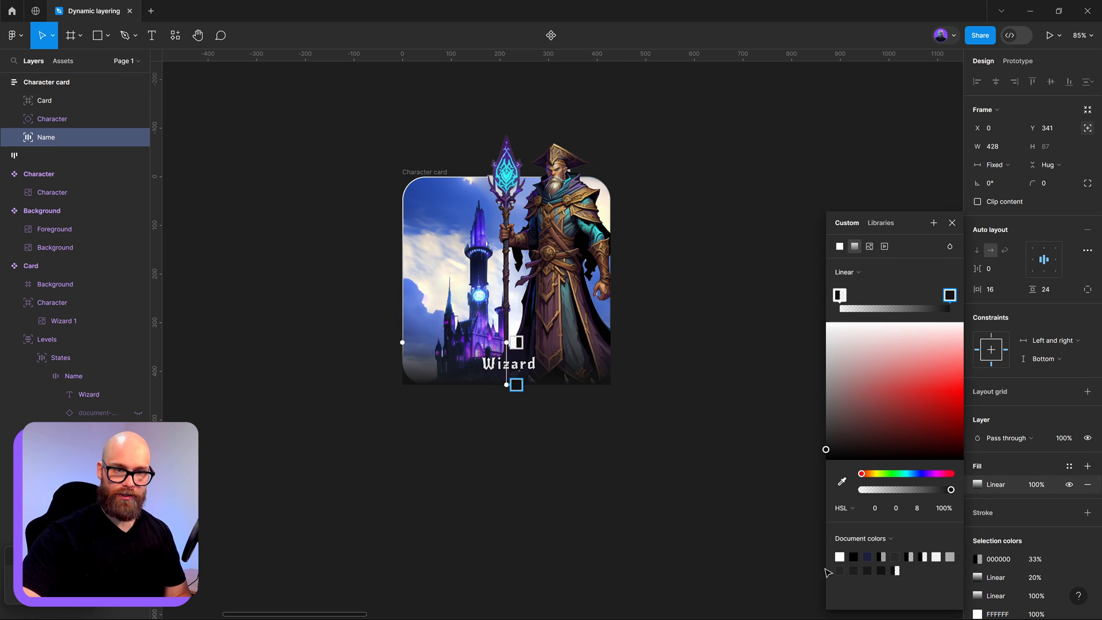
{"action": "left_click", "coordinate": [919, 473]}
{"action": "left_click", "coordinate": [934, 413]}
{"action": "left_click_drag", "start_coordinate": [940, 406], "coordinate": [912, 428]}
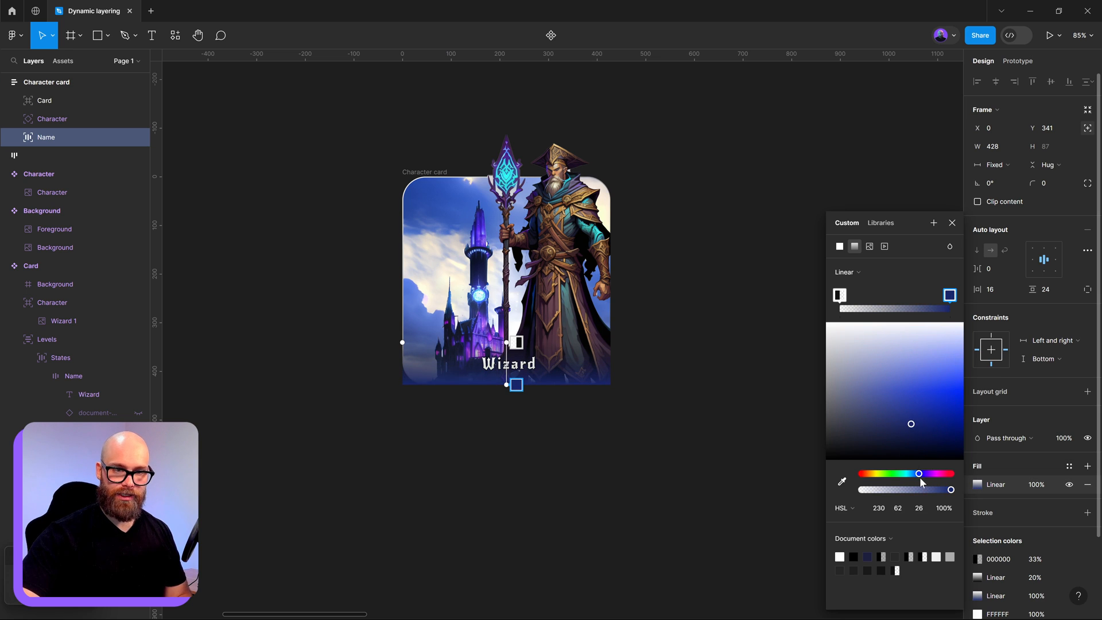
{"action": "left_click_drag", "start_coordinate": [920, 474], "coordinate": [921, 441]}
{"action": "left_click", "coordinate": [839, 295]}
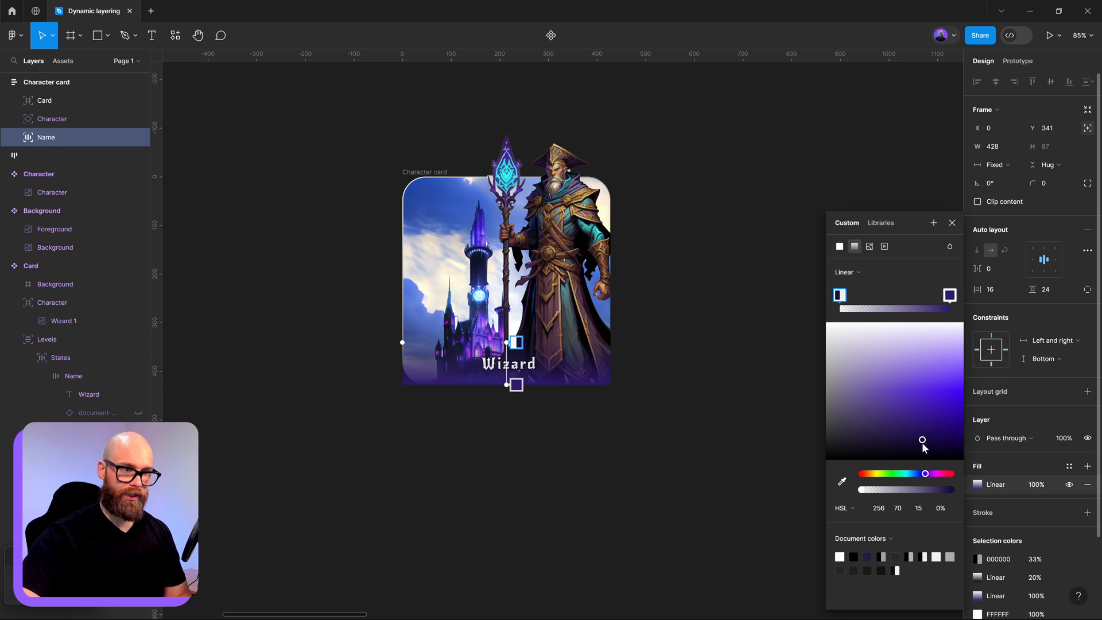
{"action": "left_click", "coordinate": [952, 222]}
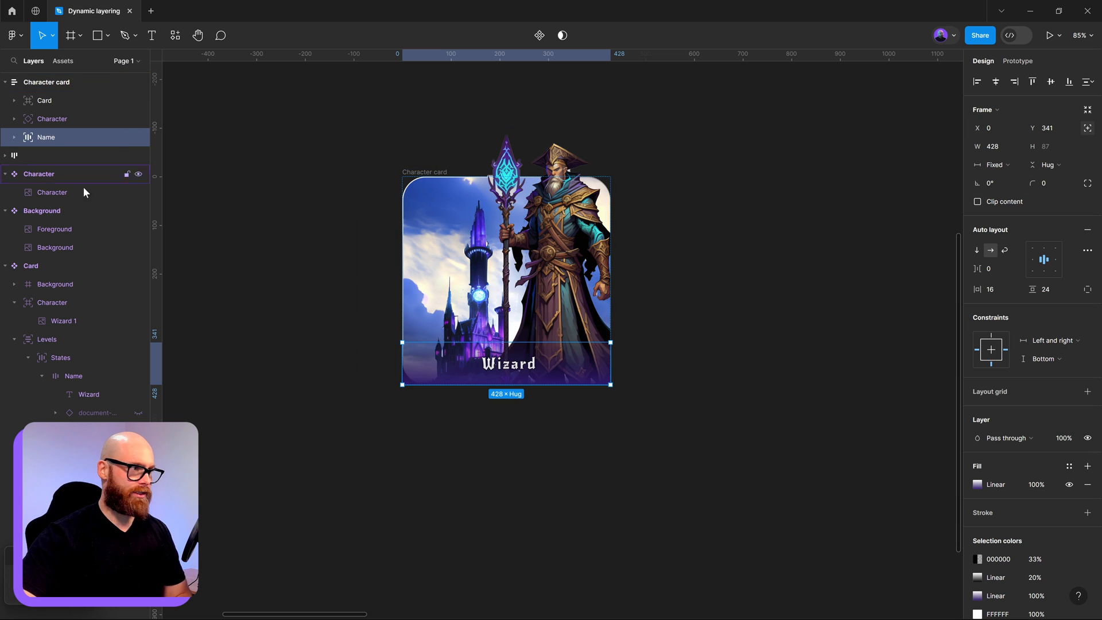
Set the Name frame's two bottom corner radii to 48 and turn on Clip content
{"action": "left_click", "coordinate": [1087, 183]}
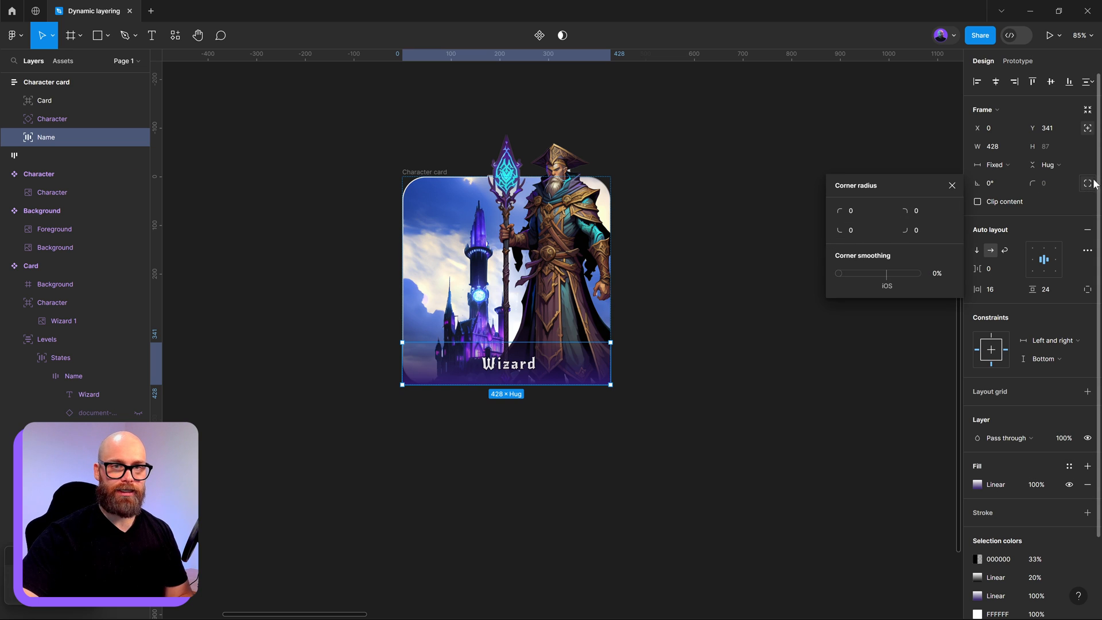
{"action": "left_click", "coordinate": [866, 235]}
{"action": "type", "text": "48"}
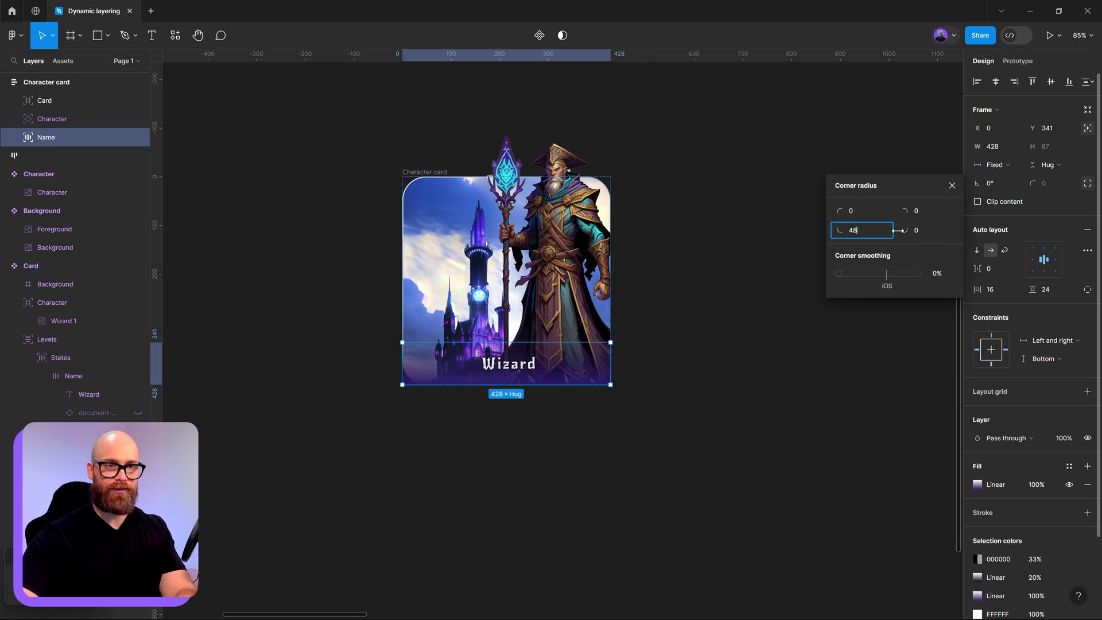
{"action": "key", "text": "Tab"}
{"action": "type", "text": "48"}
{"action": "key", "text": "Return"}
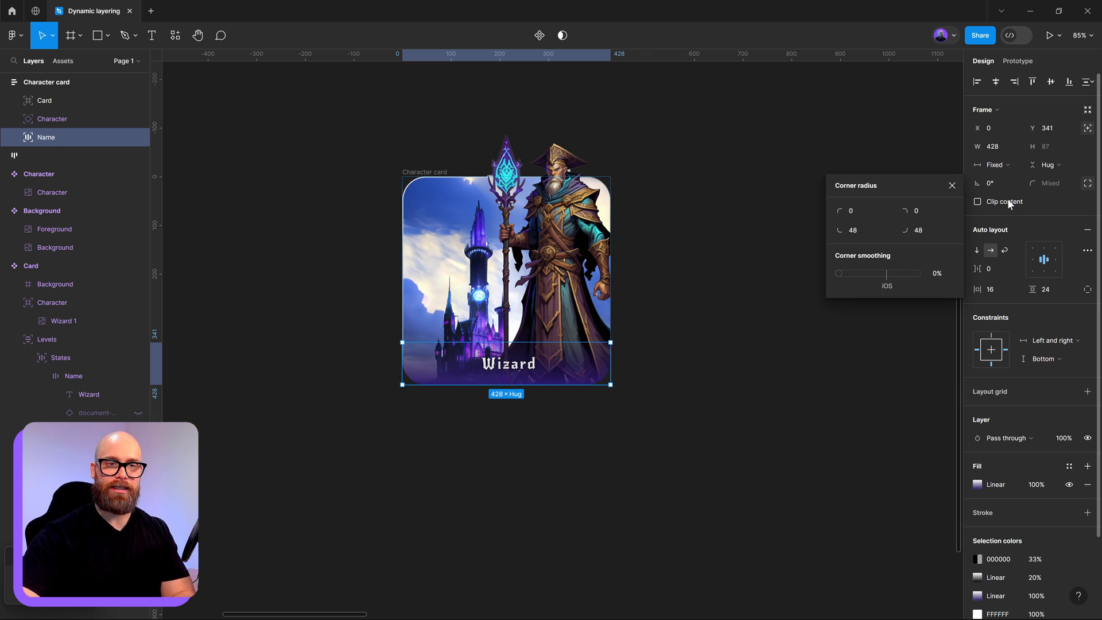
{"action": "left_click", "coordinate": [993, 205]}
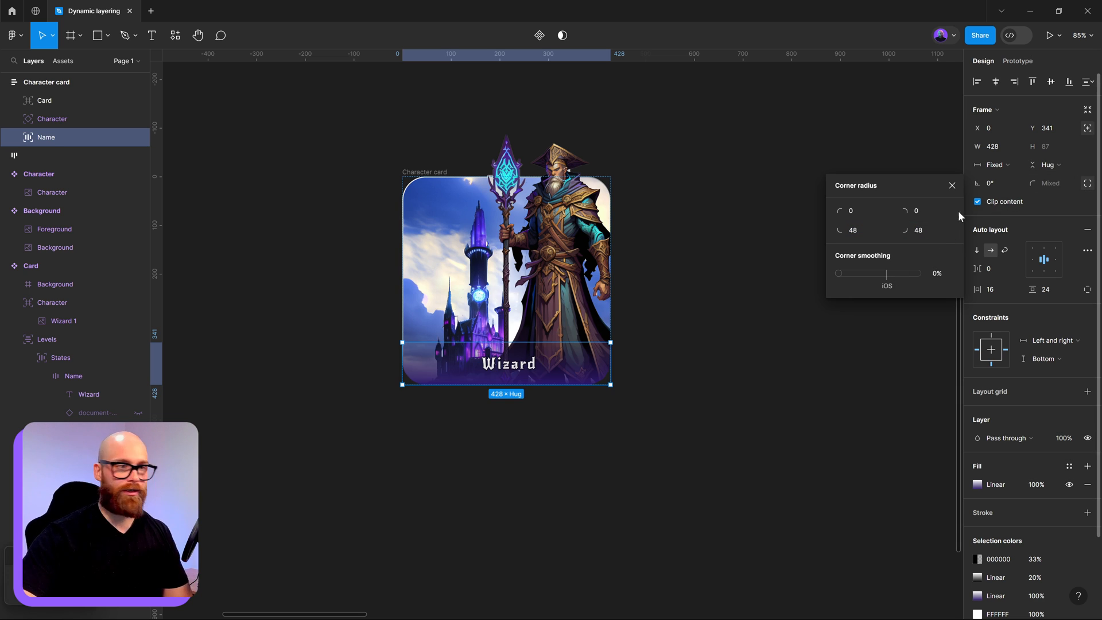
{"action": "left_click", "coordinate": [951, 185]}
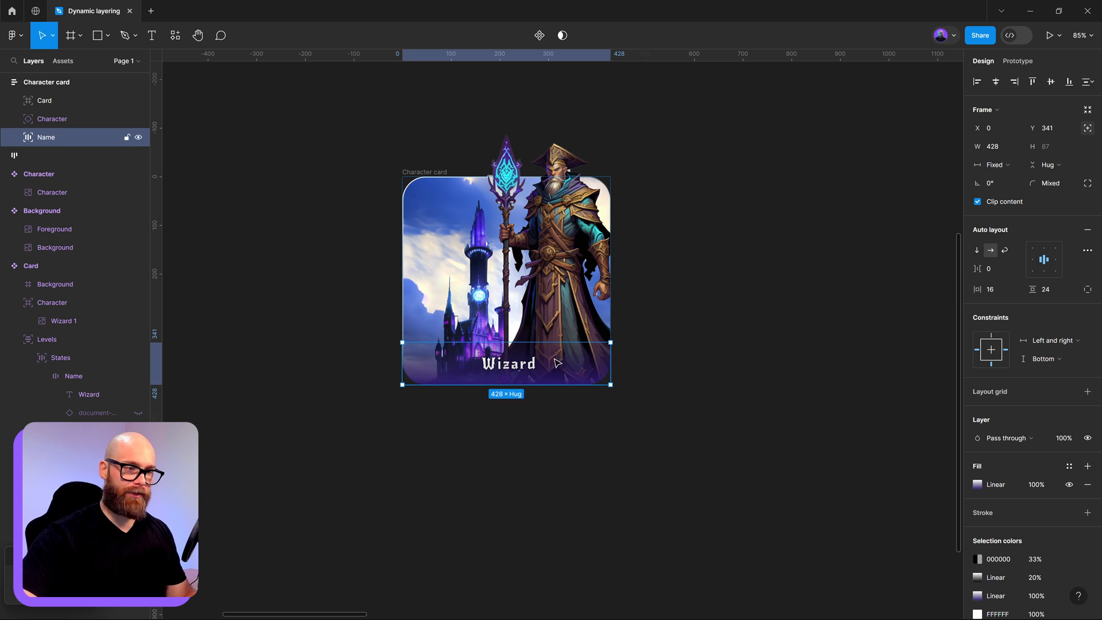
Check the gradient Name strip and the outer Character card frame against the finished artwork
{"action": "scroll", "coordinate": [542, 362], "scroll_direction": "up", "scroll_amount": 5}
{"action": "left_click", "coordinate": [629, 535]}
{"action": "scroll", "coordinate": [372, 416], "scroll_direction": "down", "scroll_amount": 5}
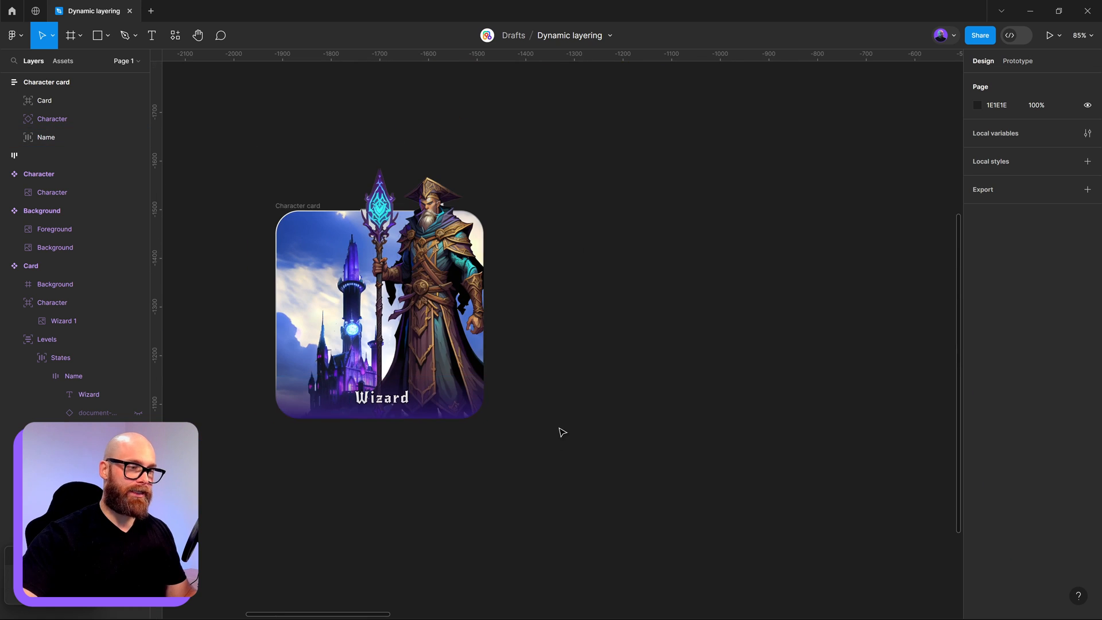
{"action": "left_click", "coordinate": [460, 403]}
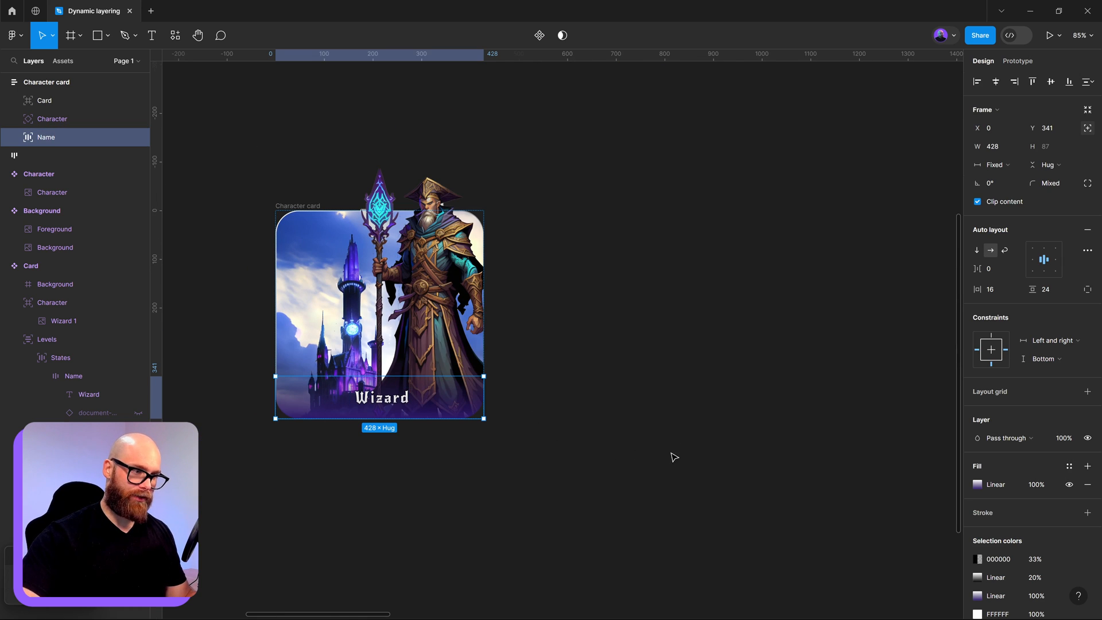
{"action": "left_click", "coordinate": [615, 408]}
{"action": "left_click", "coordinate": [378, 236]}
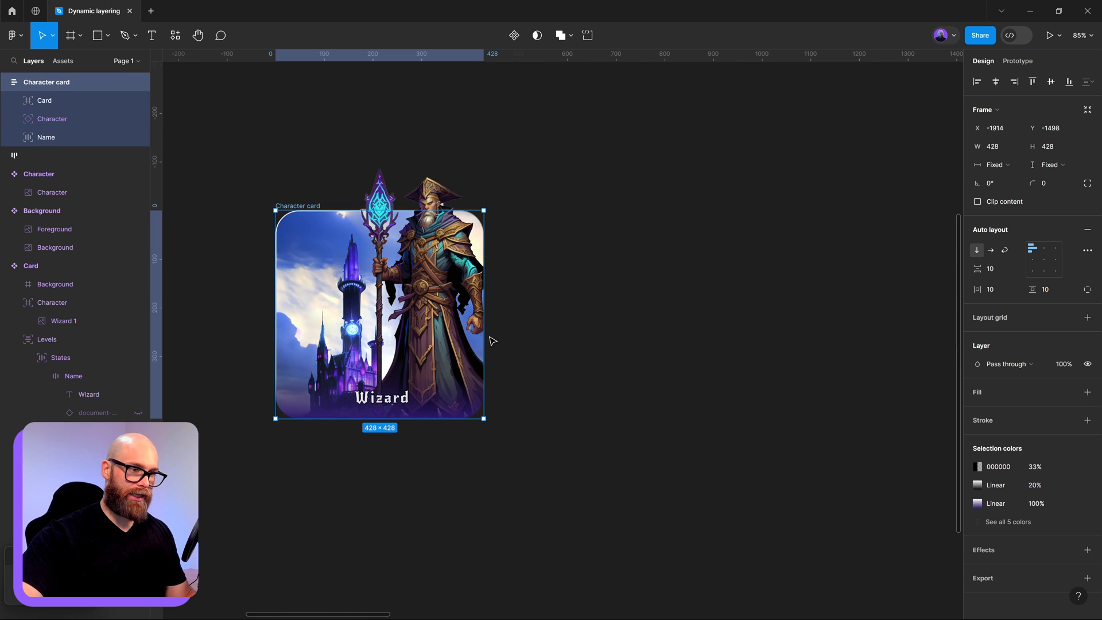
{"action": "left_click_drag", "start_coordinate": [486, 340], "coordinate": [484, 362]}
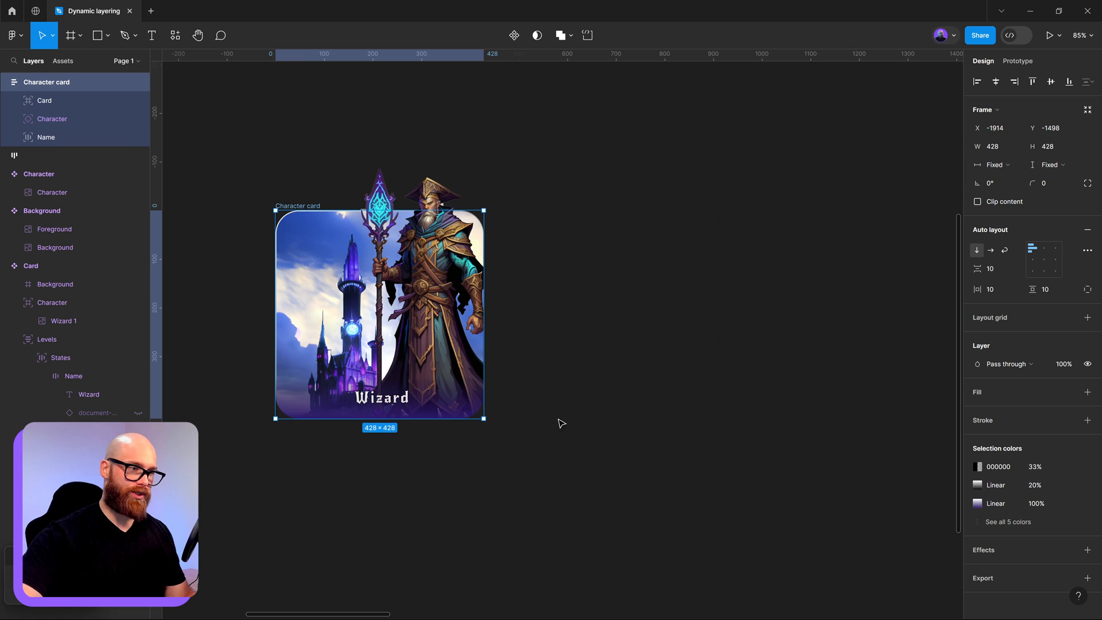
{"action": "left_click_drag", "start_coordinate": [461, 420], "coordinate": [703, 467]}
Set the Background instance inside the Card frame to Scale for both its horizontal and vertical constraints
{"action": "left_click", "coordinate": [52, 119]}
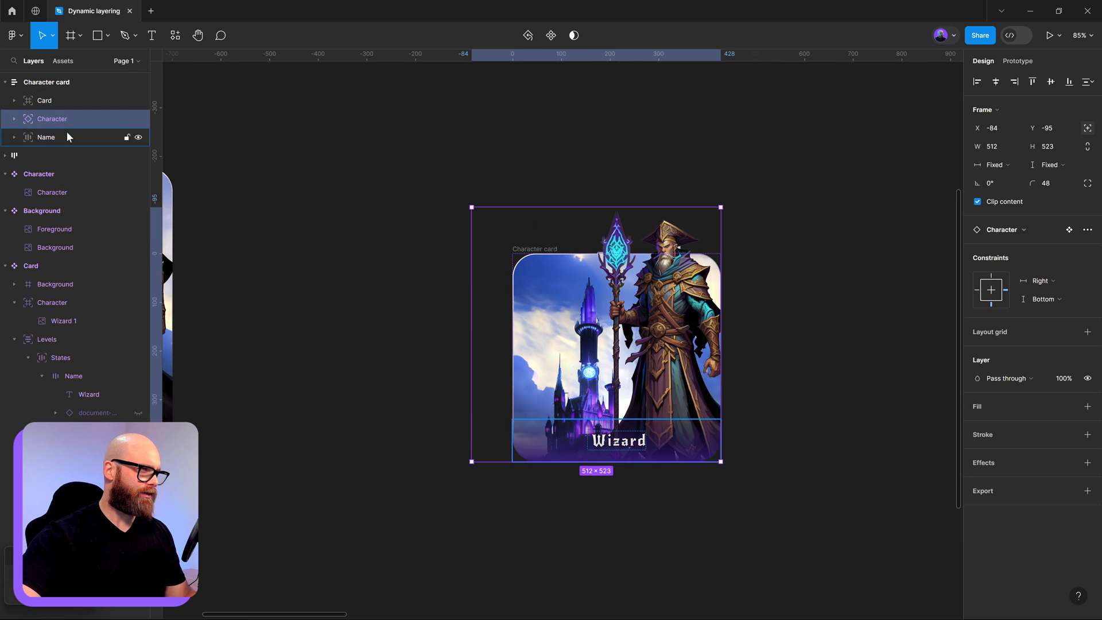
{"action": "left_click", "coordinate": [39, 136]}
{"action": "left_click", "coordinate": [38, 101]}
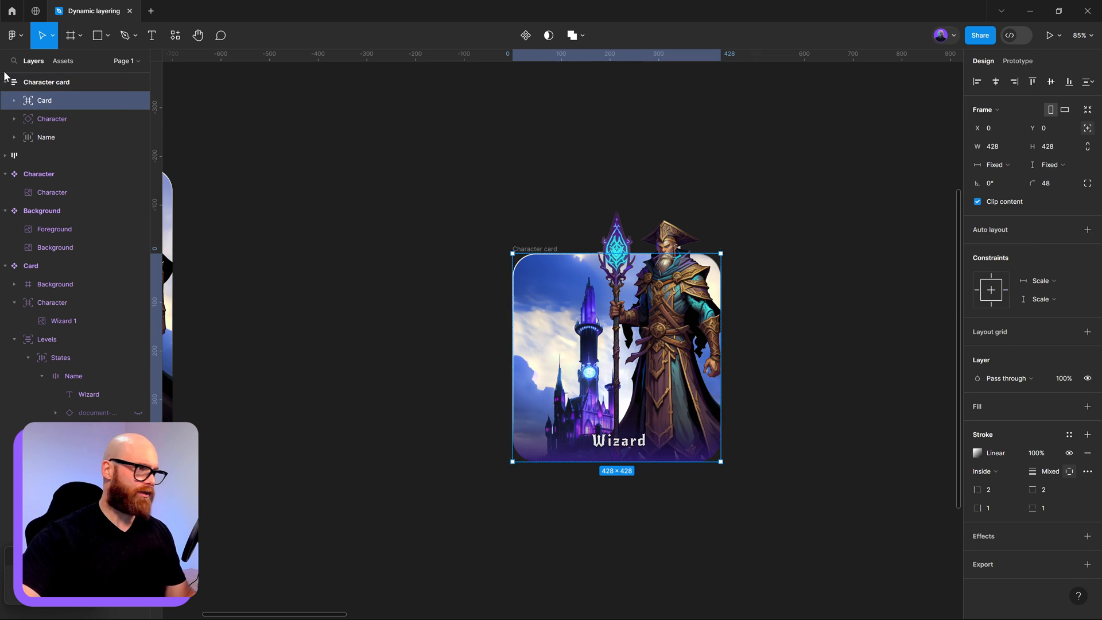
{"action": "left_click", "coordinate": [15, 100]}
{"action": "left_click", "coordinate": [60, 118]}
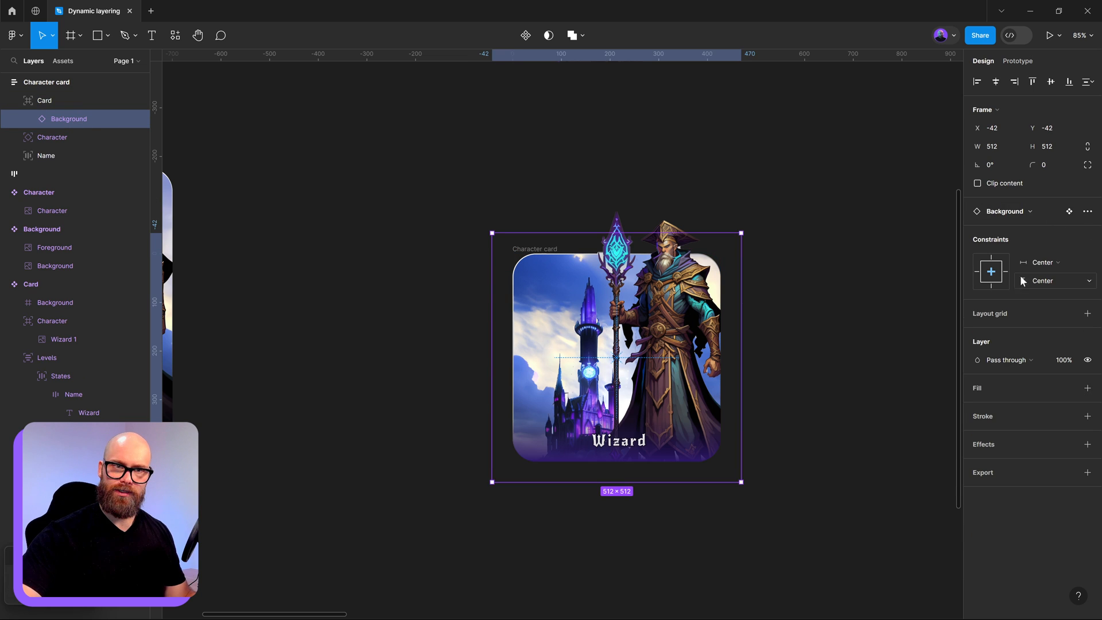
{"action": "left_click", "coordinate": [1060, 267]}
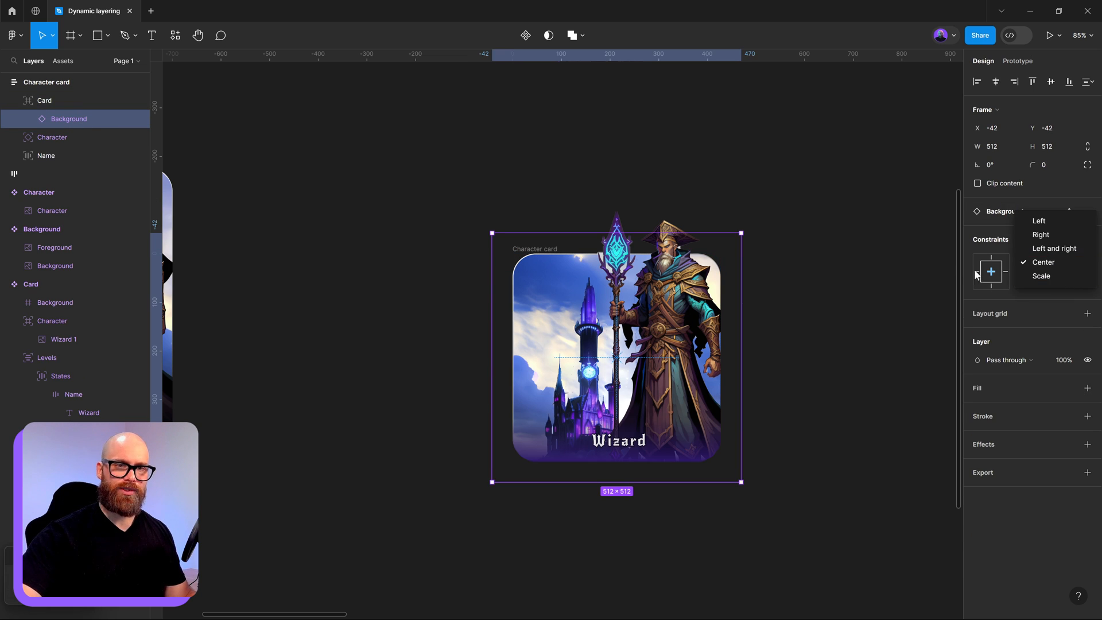
{"action": "left_click", "coordinate": [1041, 276]}
{"action": "left_click", "coordinate": [1054, 282]}
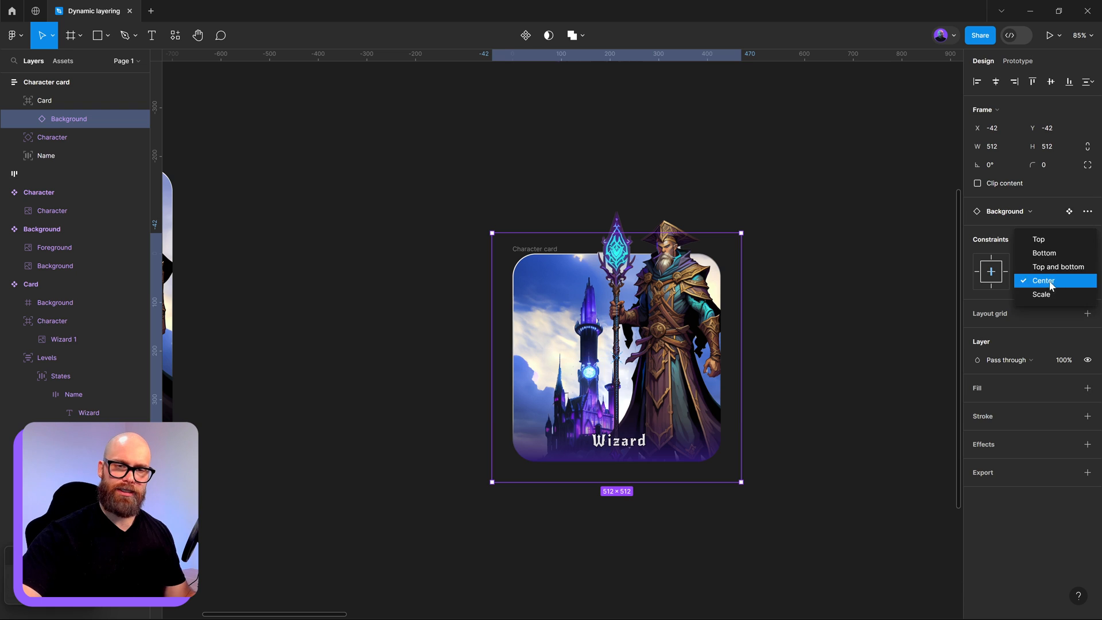
{"action": "left_click", "coordinate": [1062, 295]}
Try stretching the Character card by its edge to test how the scaled Background adapts
{"action": "left_click", "coordinate": [77, 98]}
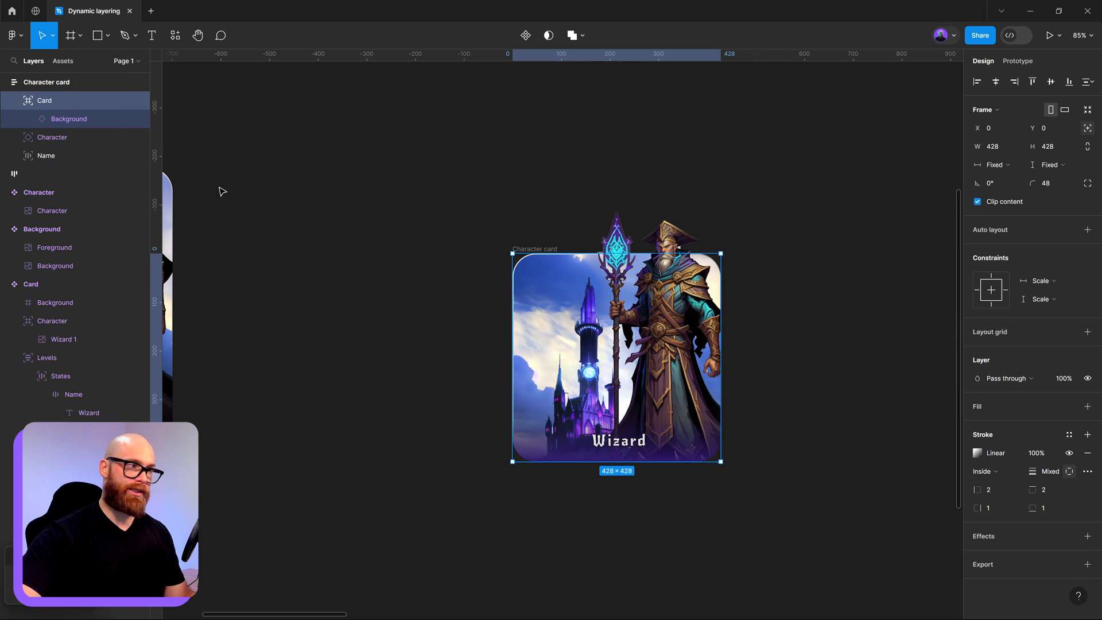
{"action": "left_click", "coordinate": [797, 313]}
{"action": "left_click", "coordinate": [534, 248]}
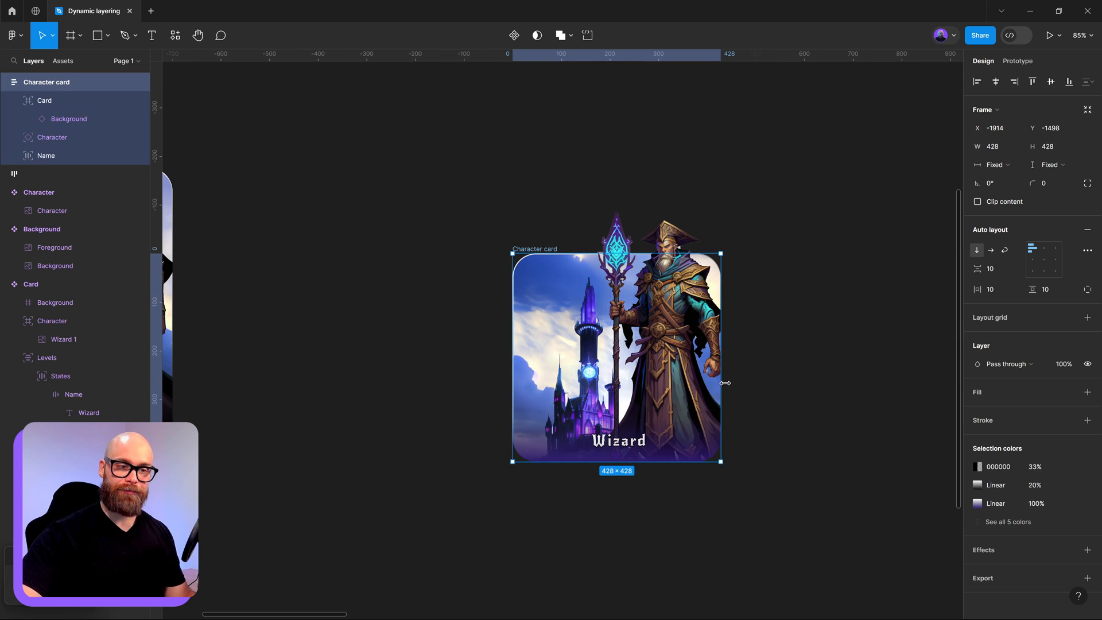
{"action": "mouse_move", "coordinate": [719, 390]}
{"action": "left_mouse_down"}
{"action": "mouse_move", "coordinate": [870, 400]}
{"action": "mouse_move", "coordinate": [694, 406]}
{"action": "mouse_move", "coordinate": [792, 408]}
{"action": "mouse_move", "coordinate": [721, 410]}
{"action": "left_mouse_up"}
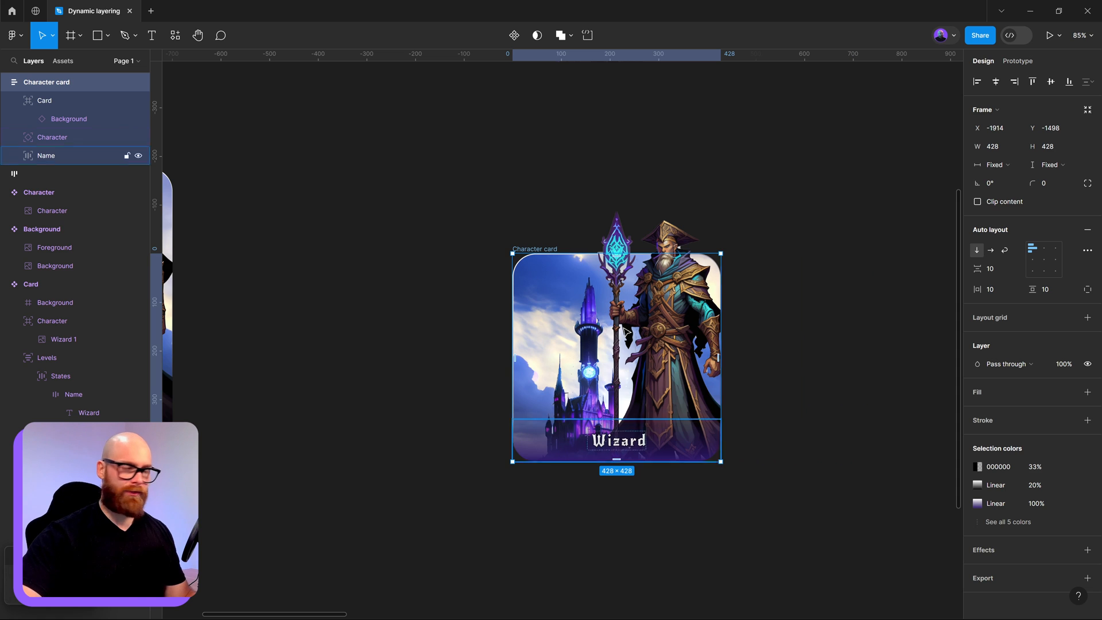
Set the vertical constraint of the Background image in the Background main component to Bottom
{"action": "scroll", "coordinate": [459, 281], "scroll_direction": "down", "scroll_amount": 5}
{"action": "left_click_drag", "start_coordinate": [459, 289], "coordinate": [622, 360]}
{"action": "scroll", "coordinate": [754, 290], "scroll_direction": "up", "scroll_amount": 5}
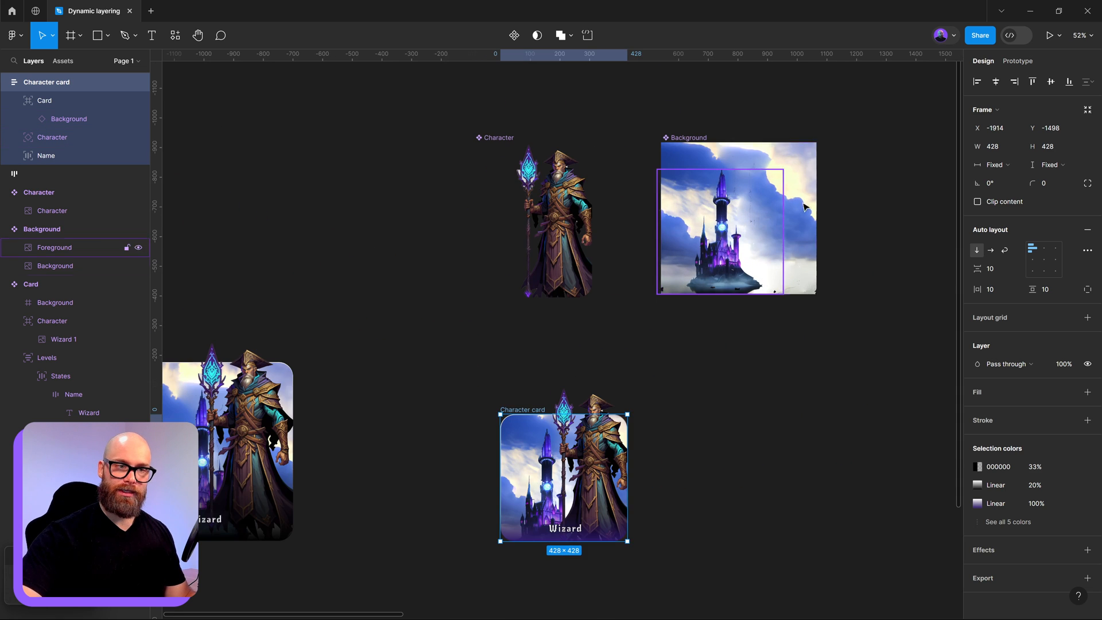
{"action": "left_click", "coordinate": [782, 226]}
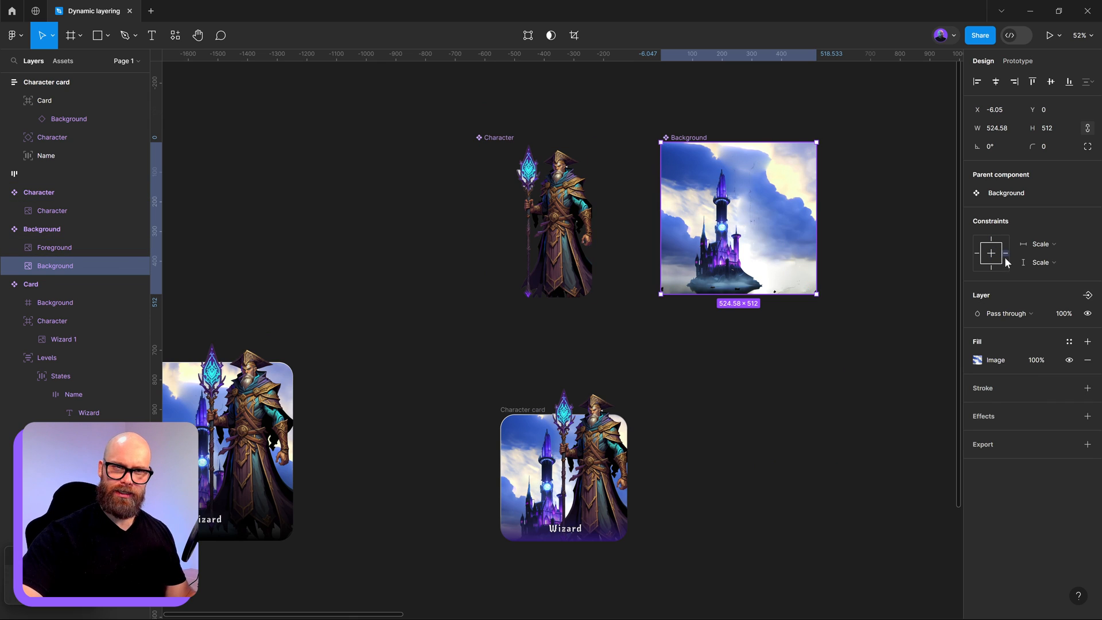
{"action": "left_click", "coordinate": [991, 267]}
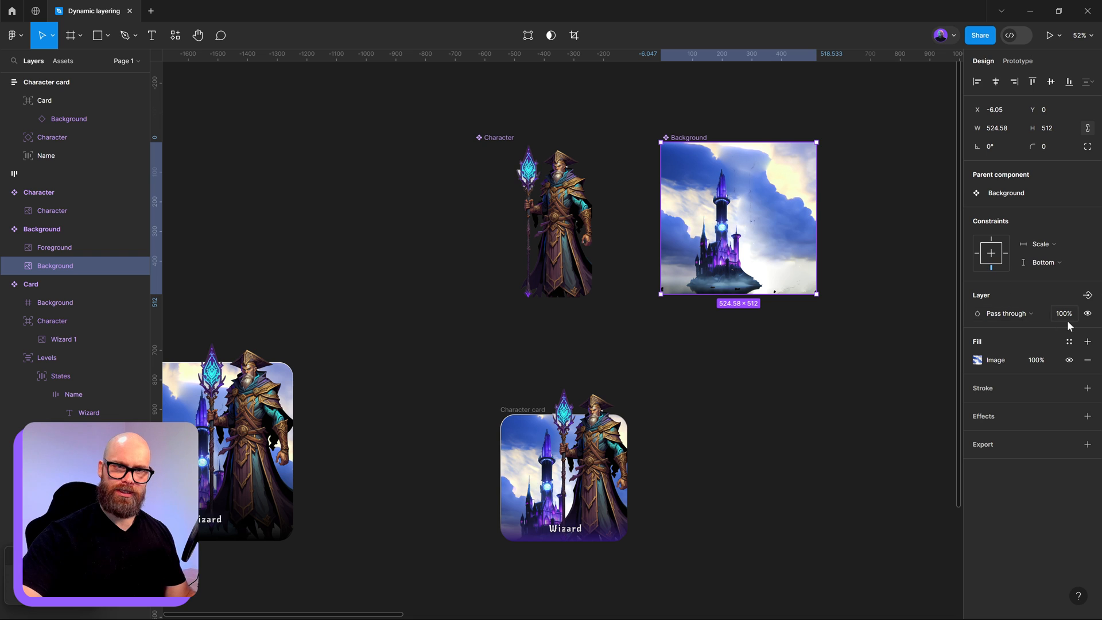
Widen the Character card to 927 as a test of the new image constraint, and undo the resize
{"action": "left_click", "coordinate": [776, 396]}
{"action": "left_click", "coordinate": [521, 486]}
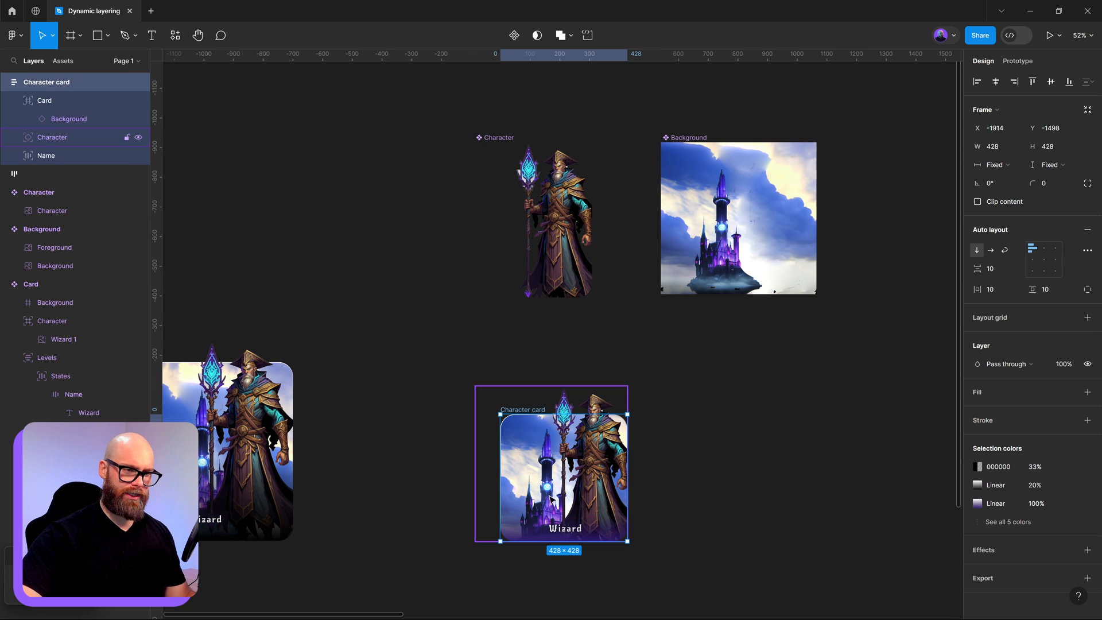
{"action": "left_click_drag", "start_coordinate": [636, 504], "coordinate": [777, 504]}
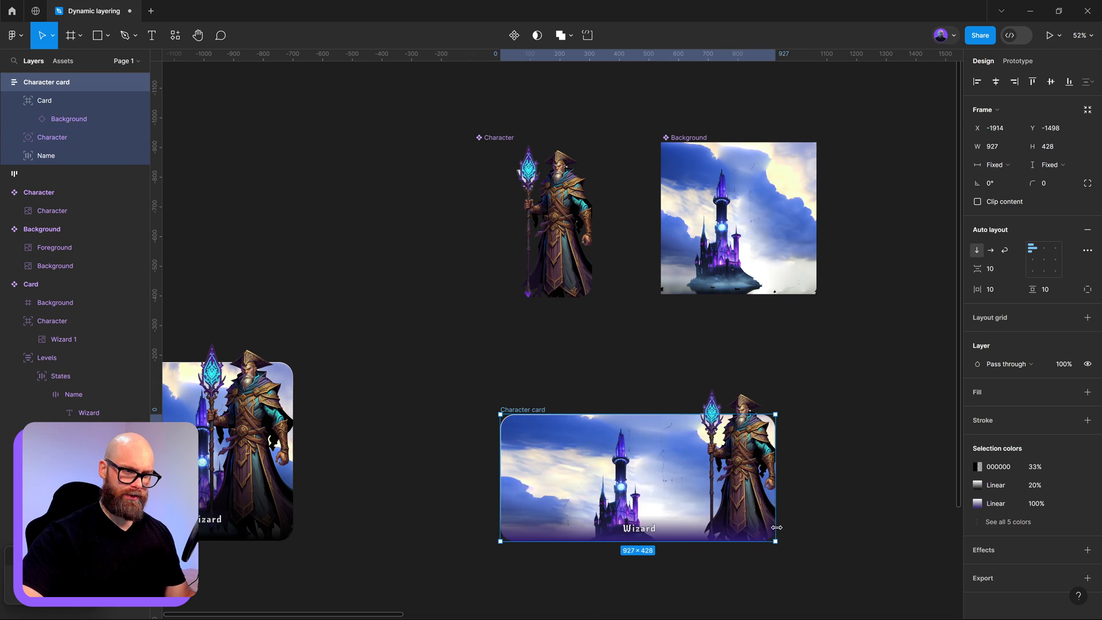
{"action": "key", "text": "ctrl+z"}
Change the image fill mode of the Background layer in the Background component from Crop to Fill
{"action": "left_click", "coordinate": [701, 138]}
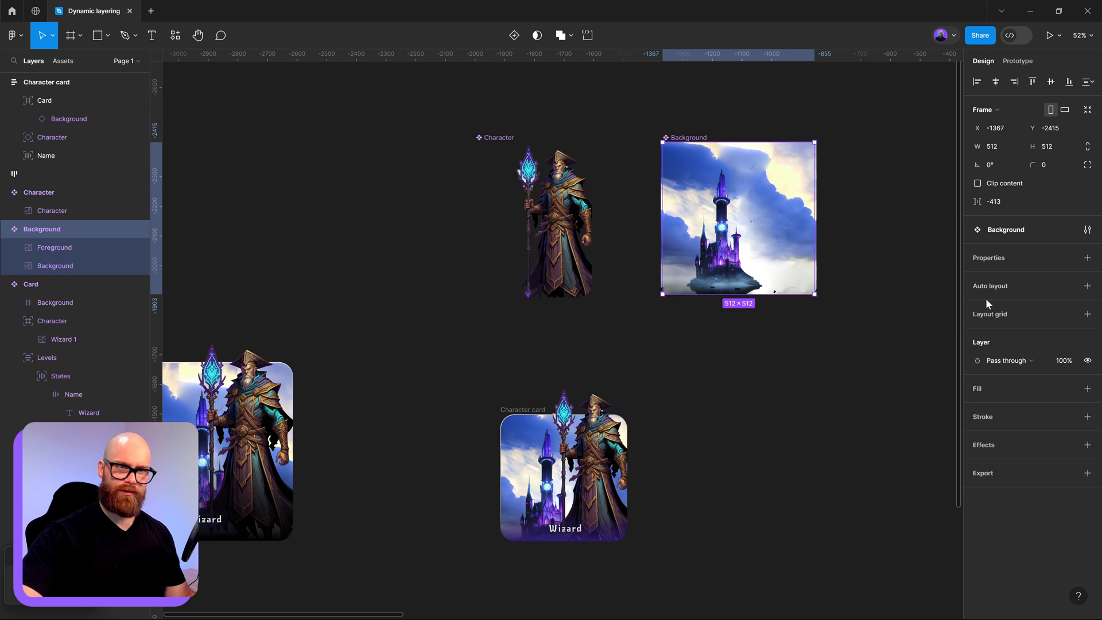
{"action": "left_click", "coordinate": [63, 264]}
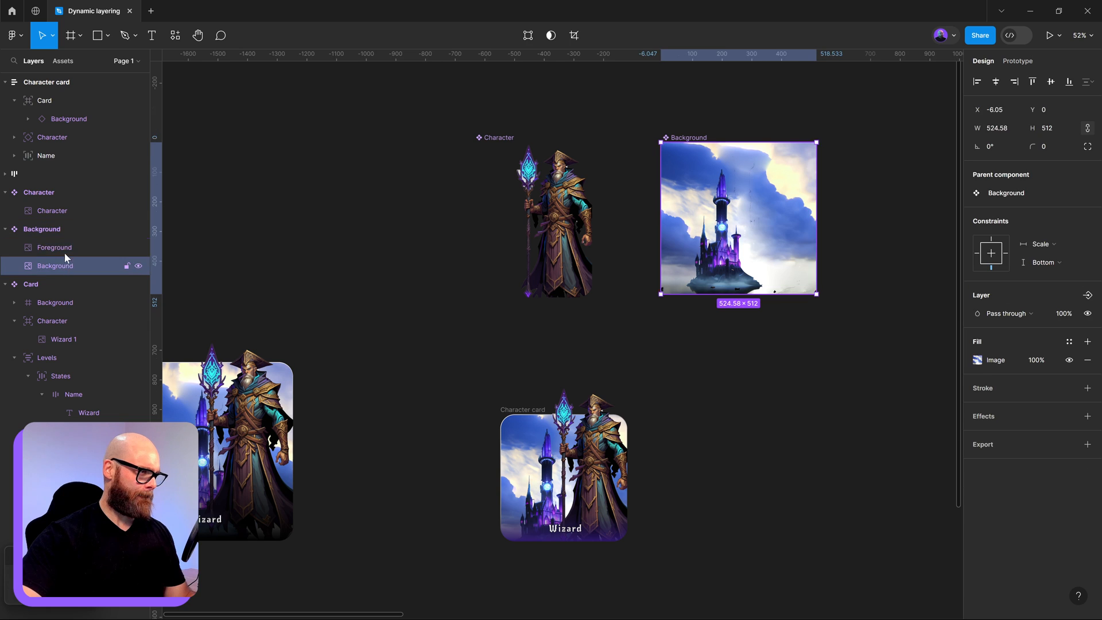
{"action": "left_click", "coordinate": [64, 251]}
{"action": "left_click", "coordinate": [145, 264]}
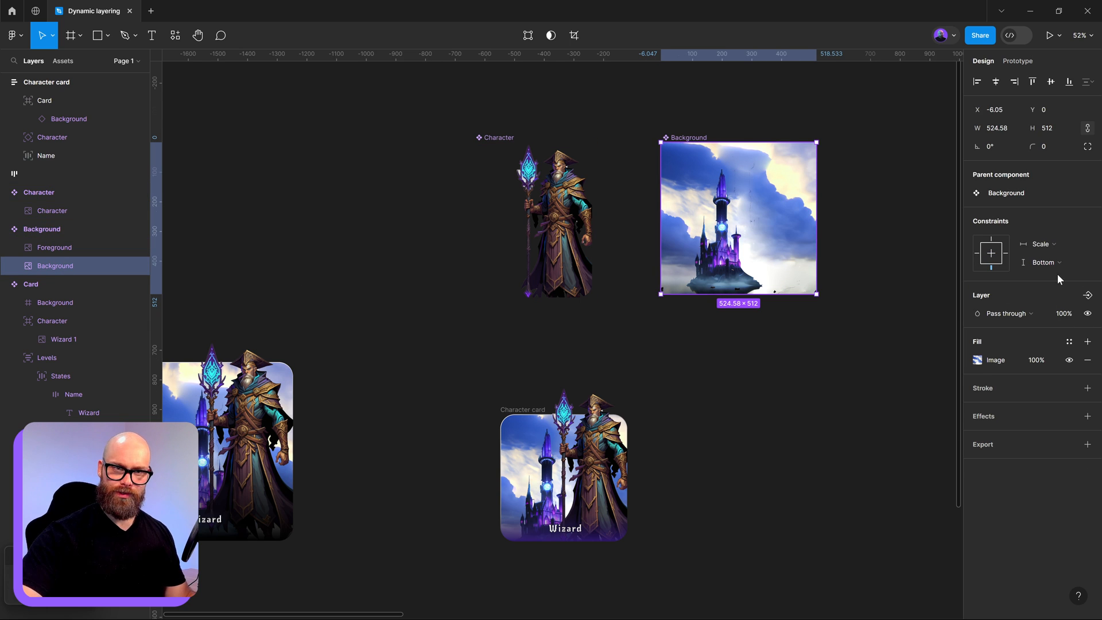
{"action": "left_click", "coordinate": [977, 360]}
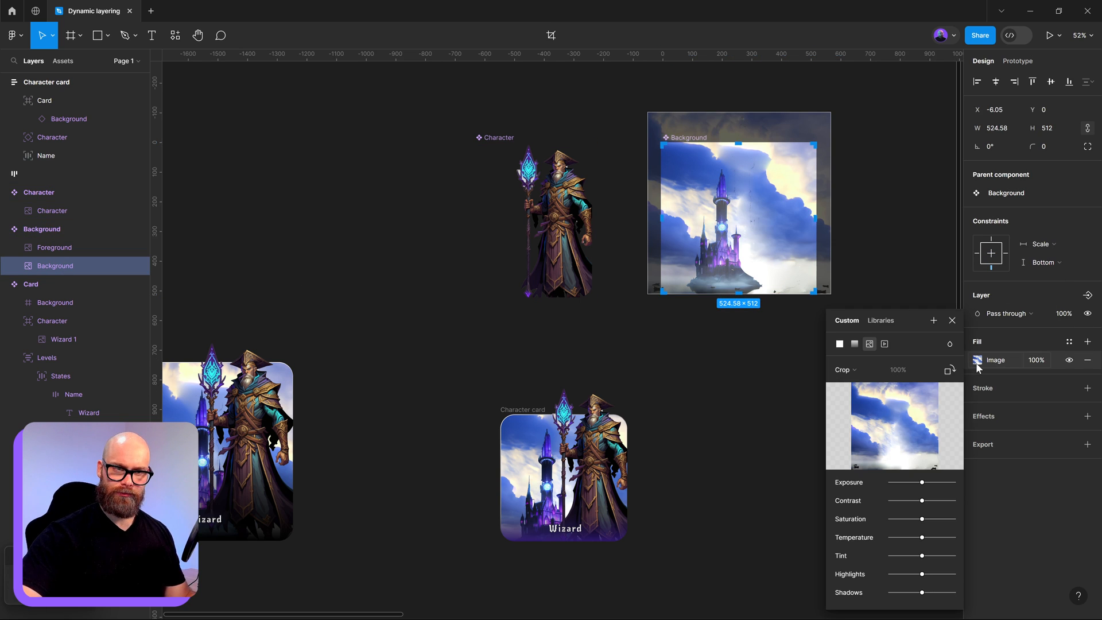
{"action": "left_click", "coordinate": [844, 369]}
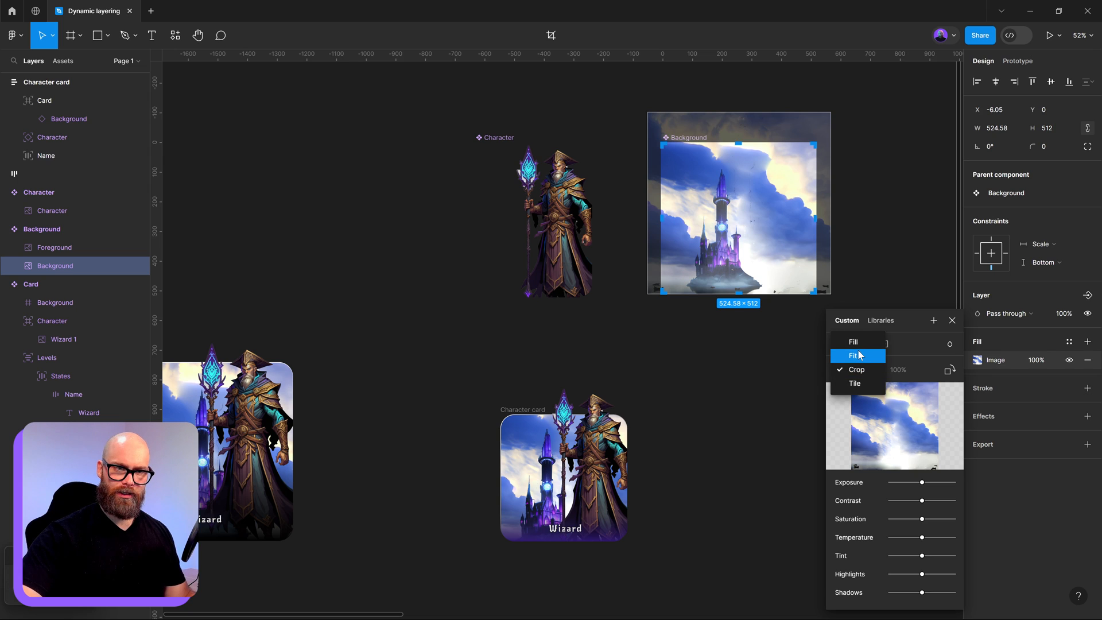
{"action": "left_click", "coordinate": [854, 342]}
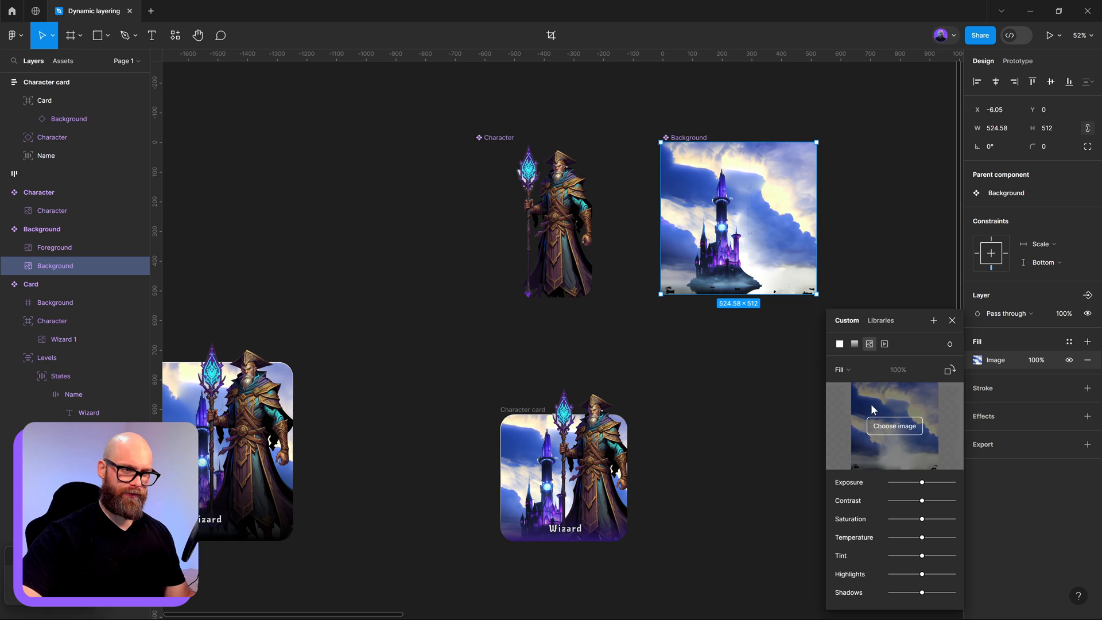
{"action": "left_click", "coordinate": [952, 320]}
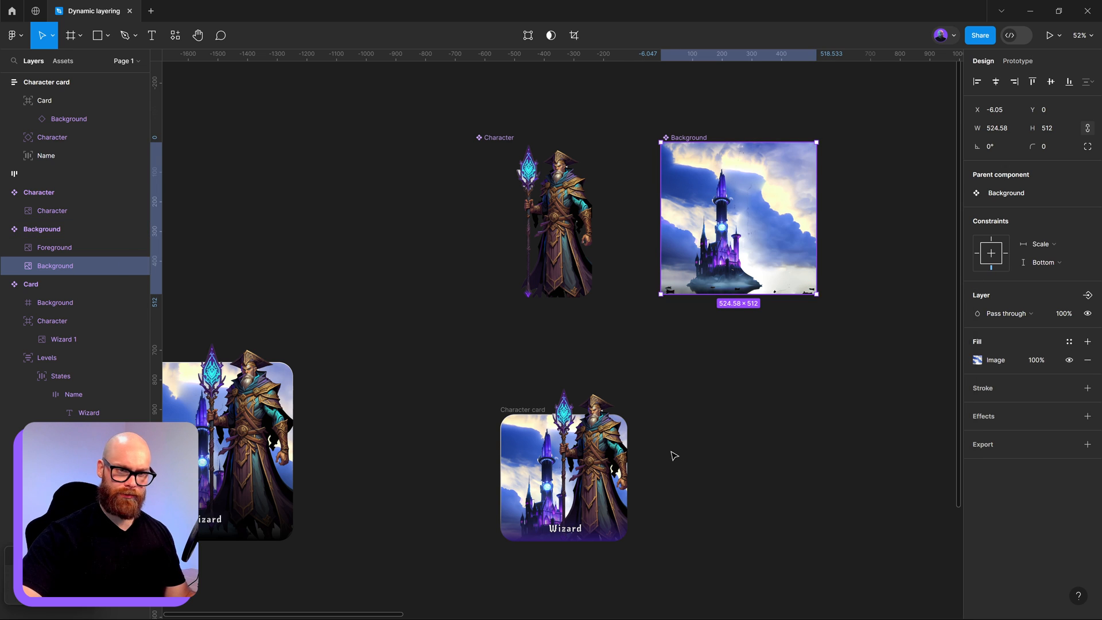
Resize the Character card to 547 × 426 and beyond to test the filled background, and undo the resizing
{"action": "left_click", "coordinate": [671, 453]}
{"action": "left_click", "coordinate": [508, 421]}
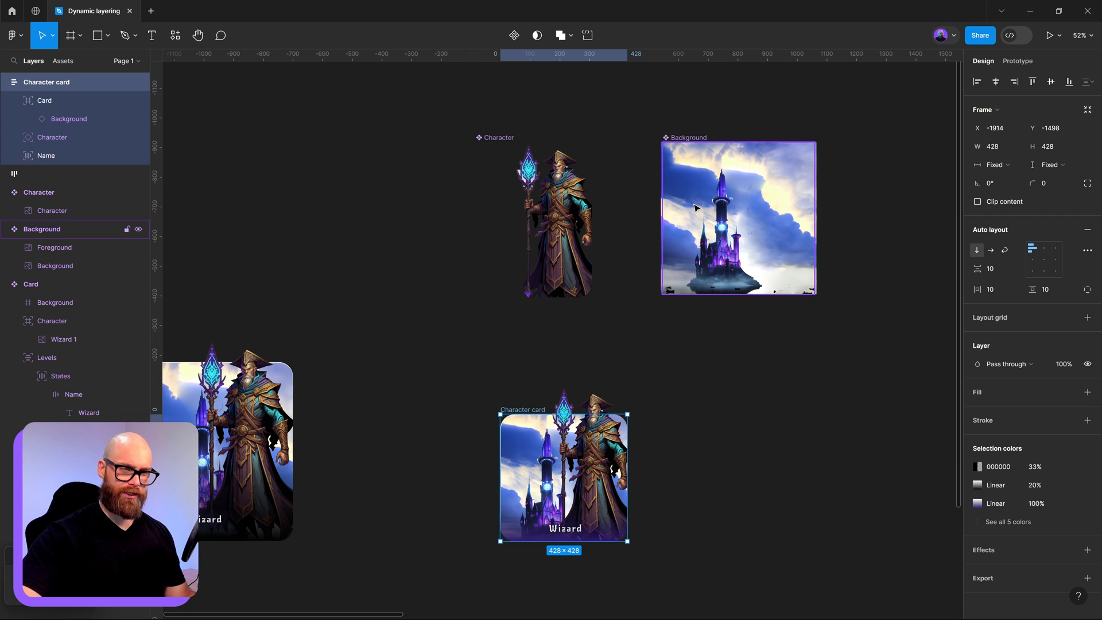
{"action": "left_click", "coordinate": [731, 556]}
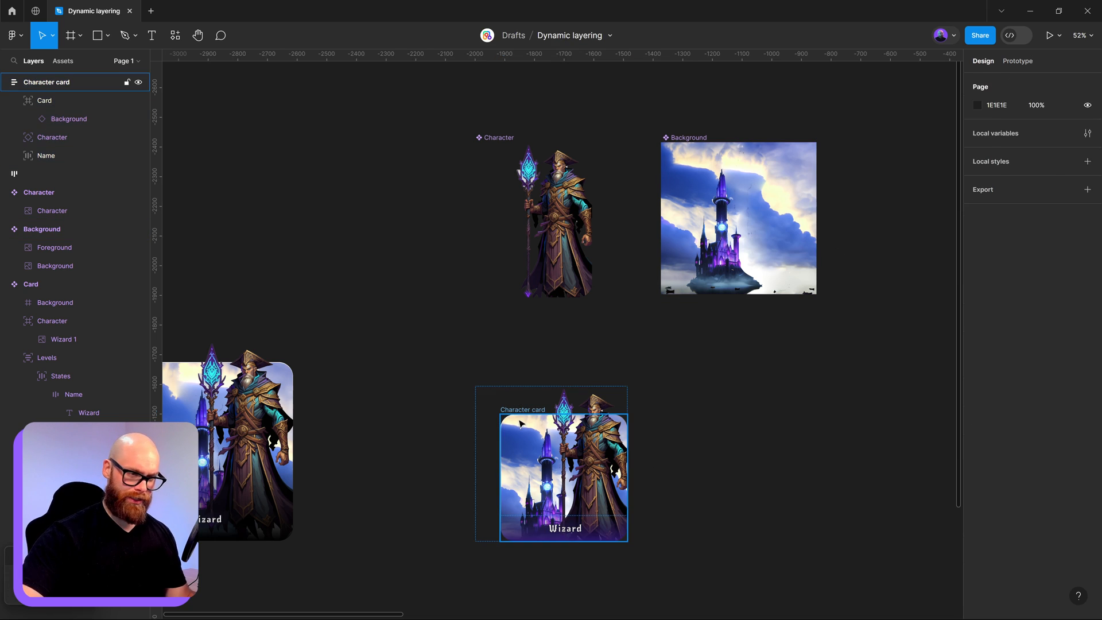
{"action": "left_click", "coordinate": [620, 533]}
{"action": "left_click_drag", "start_coordinate": [629, 541], "coordinate": [663, 541]}
{"action": "scroll", "coordinate": [589, 577], "scroll_direction": "up", "scroll_amount": 5}
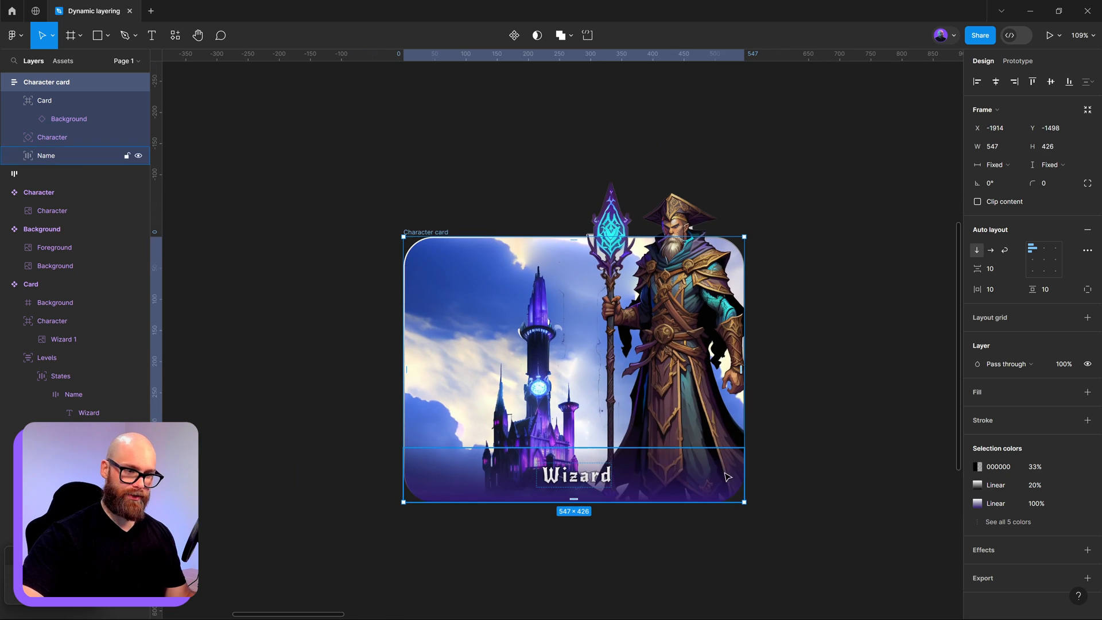
{"action": "left_click_drag", "start_coordinate": [744, 465], "coordinate": [731, 529]}
{"action": "key", "text": "ctrl+z"}
Enlarge the Background image to about 606 × 591 so it extends past the Background component's top and sides
{"action": "scroll", "coordinate": [719, 319], "scroll_direction": "down", "scroll_amount": 5}
{"action": "scroll", "coordinate": [743, 302], "scroll_direction": "up", "scroll_amount": 3}
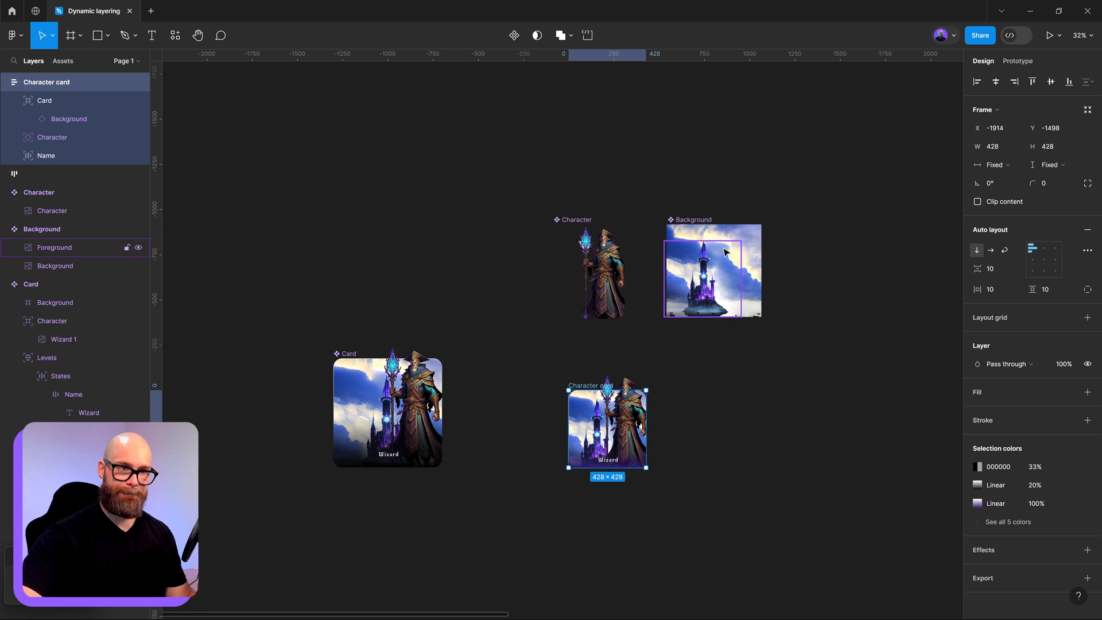
{"action": "left_click", "coordinate": [734, 237]}
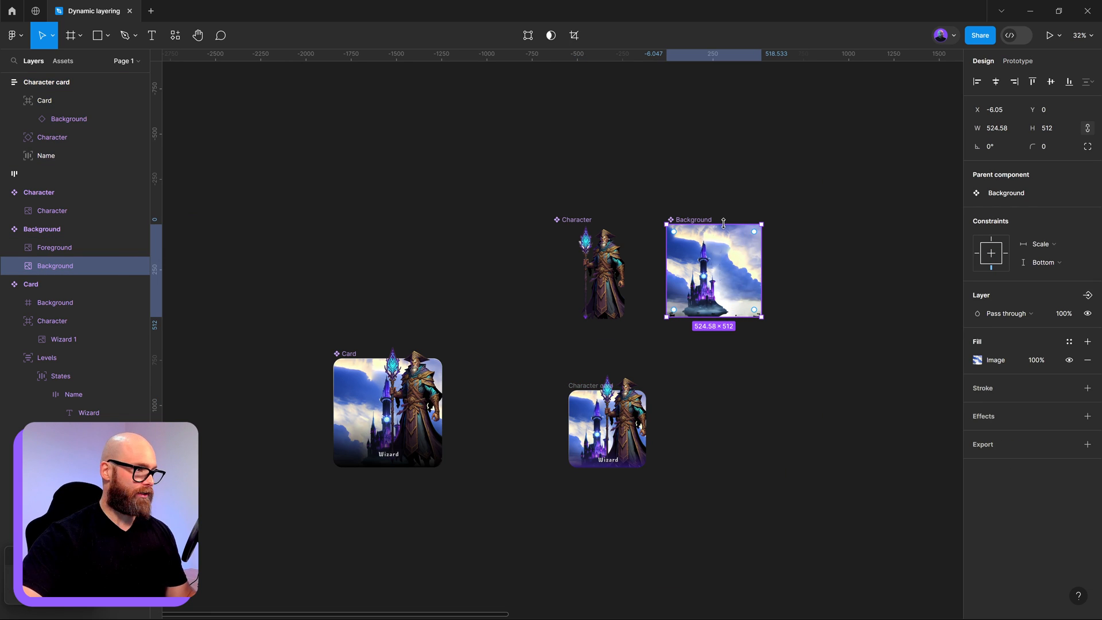
{"action": "left_click_drag", "start_coordinate": [723, 223], "coordinate": [724, 210]}
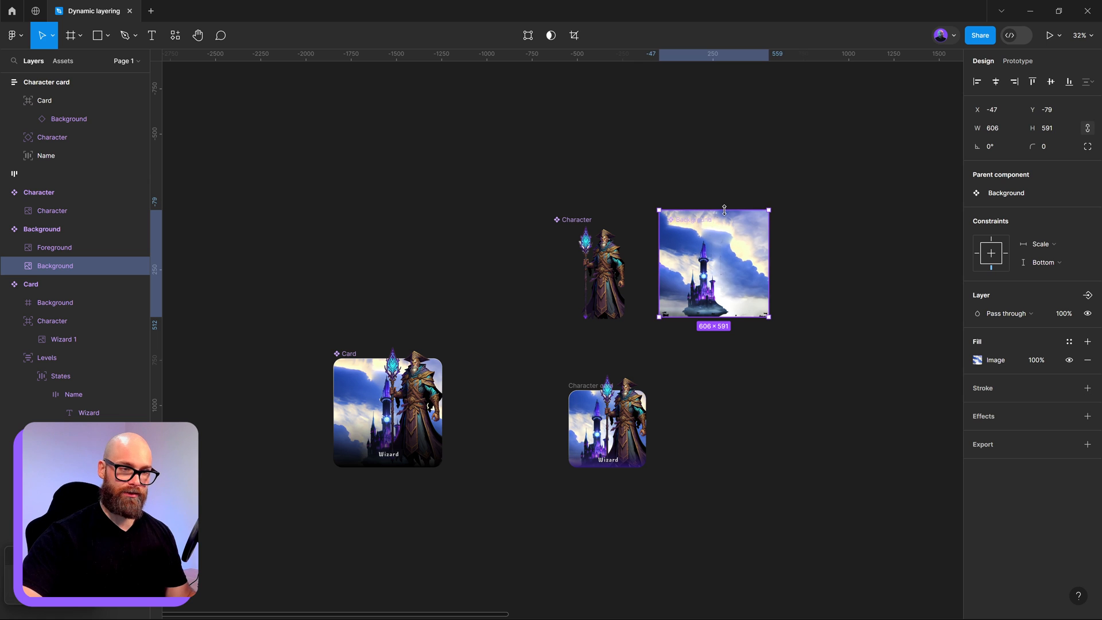
{"action": "left_click", "coordinate": [778, 194]}
{"action": "left_click", "coordinate": [727, 268]}
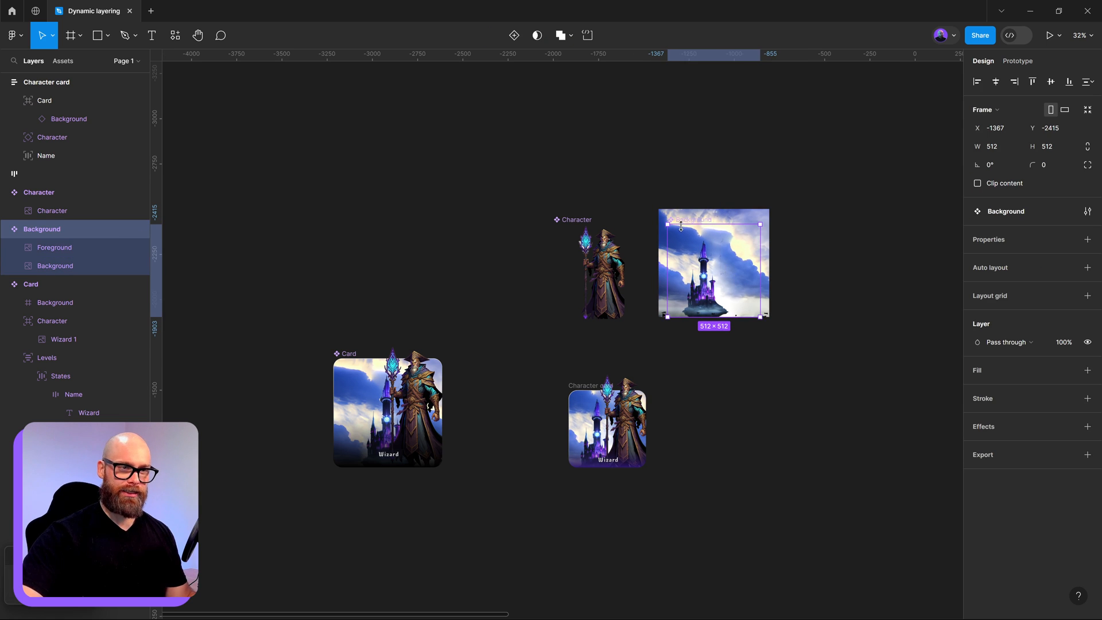
{"action": "scroll", "coordinate": [680, 226], "scroll_direction": "up", "scroll_amount": 3}
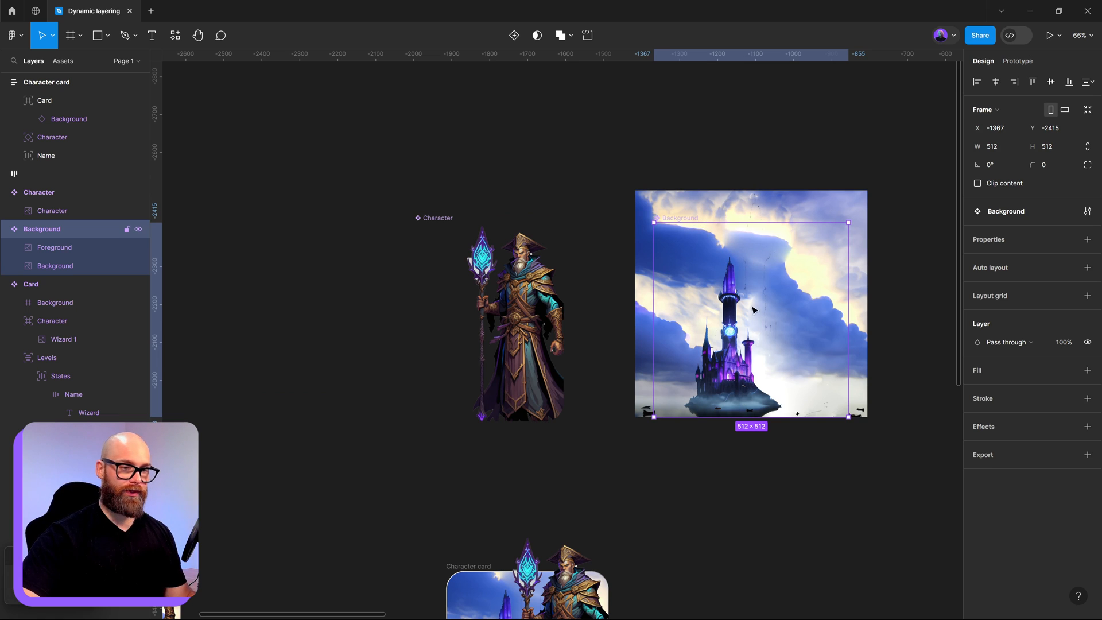
Try resizing the Character card from its top edge to test the enlarged background, and undo the change
{"action": "scroll", "coordinate": [596, 568], "scroll_direction": "down", "scroll_amount": 5}
{"action": "left_click", "coordinate": [743, 519]}
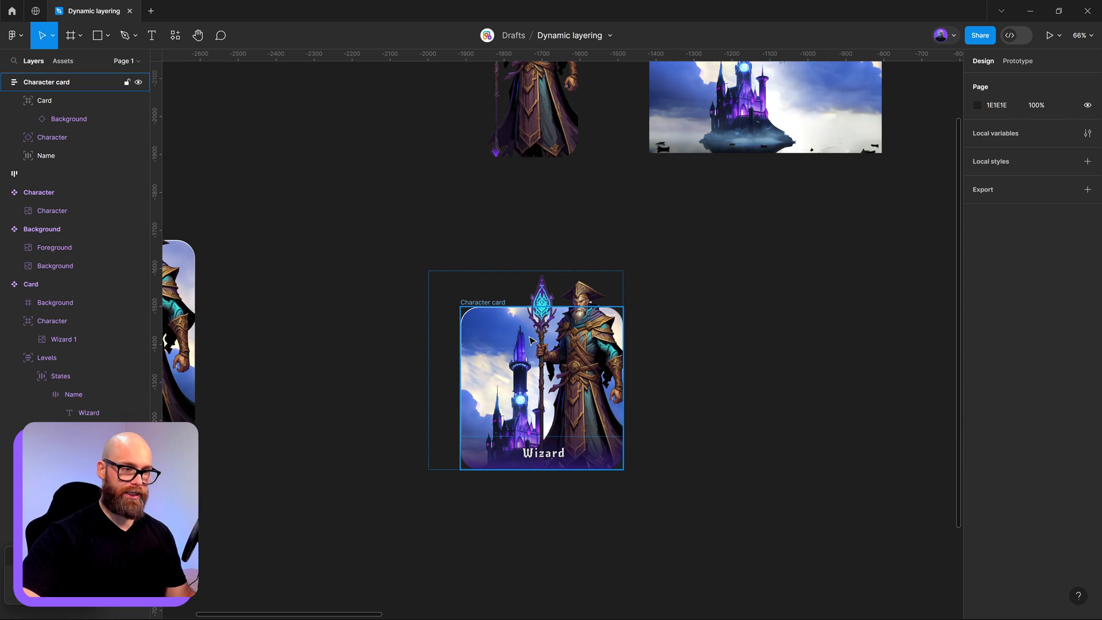
{"action": "left_click", "coordinate": [527, 339]}
{"action": "scroll", "coordinate": [666, 362], "scroll_direction": "up", "scroll_amount": 3}
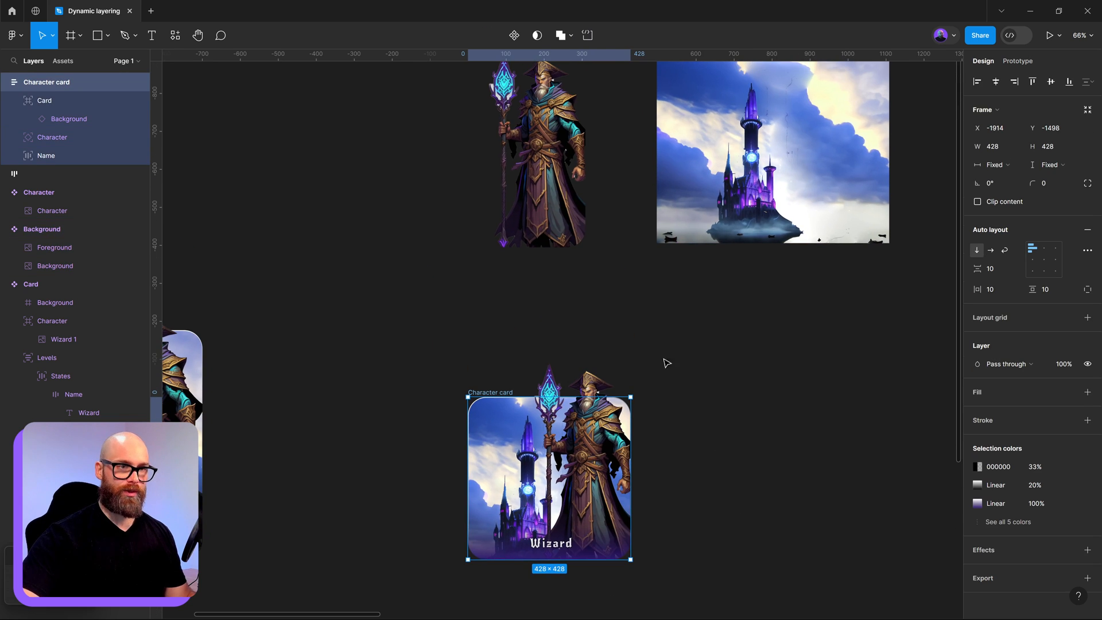
{"action": "left_click_drag", "start_coordinate": [495, 396], "coordinate": [495, 372]}
{"action": "key", "text": "ctrl+z"}
{"action": "left_click_drag", "start_coordinate": [643, 549], "coordinate": [739, 433]}
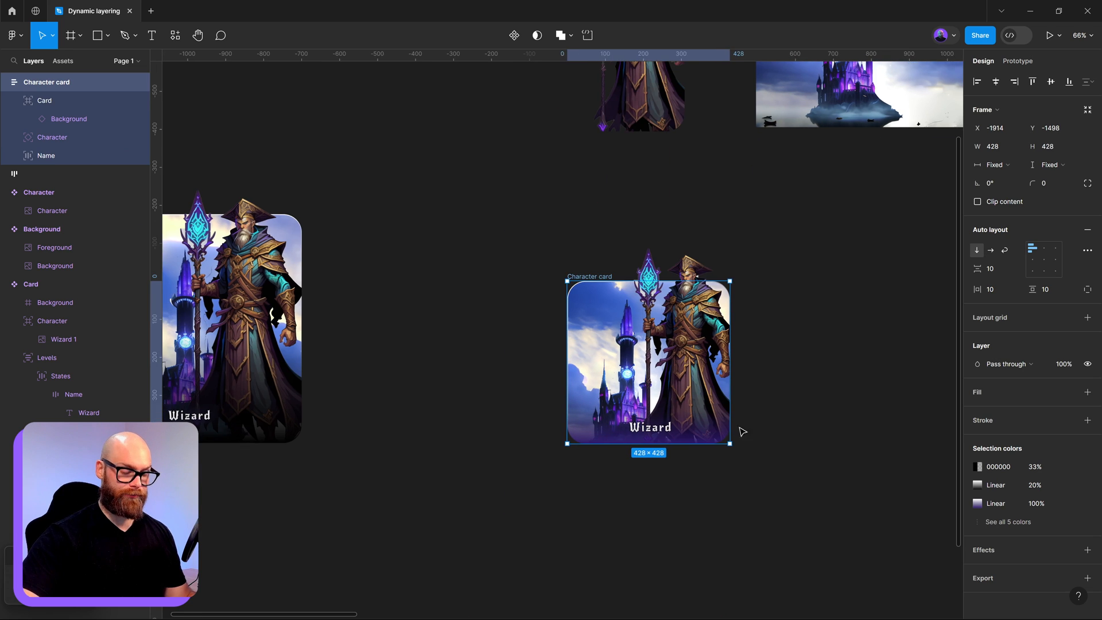
Examine the Character card's Name layer and Wizard text, and the separate Character and Background components it is built from
{"action": "left_click", "coordinate": [795, 510]}
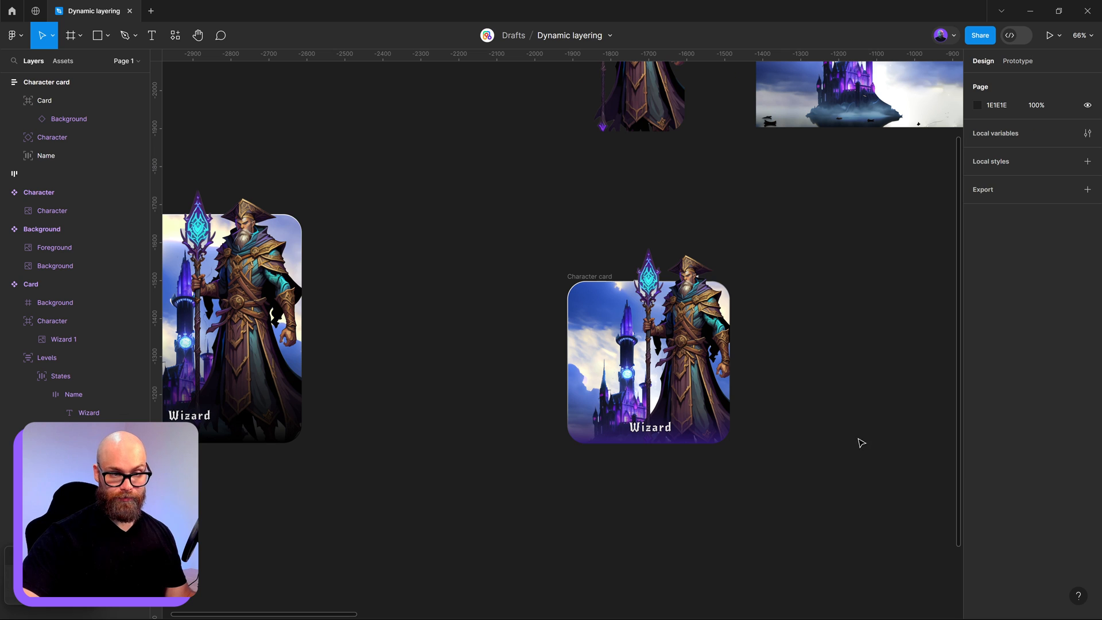
{"action": "left_click", "coordinate": [618, 435]}
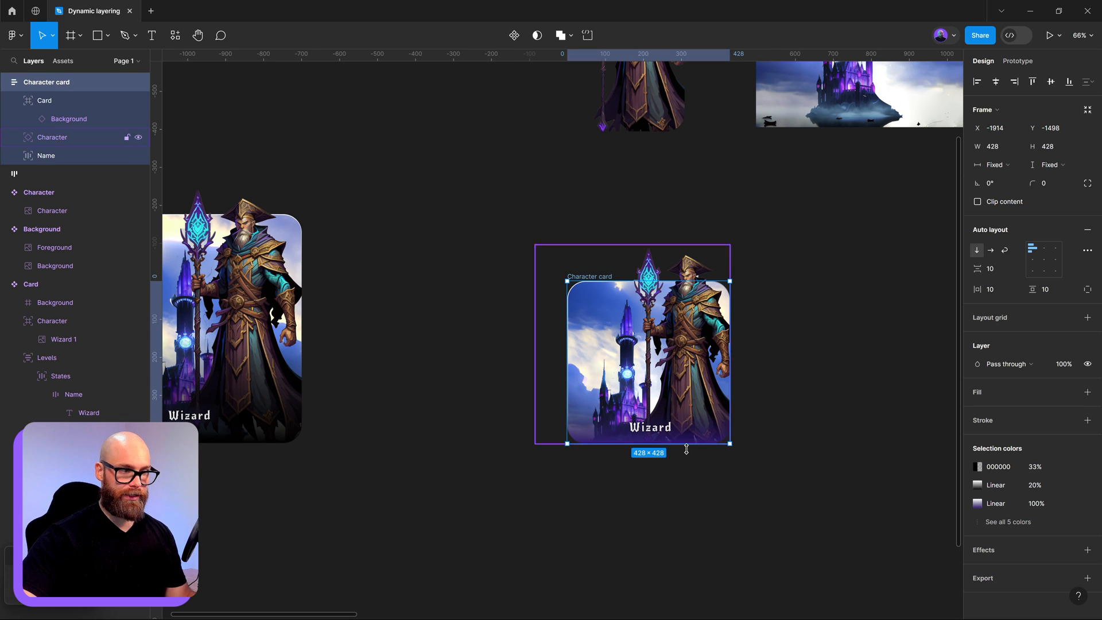
{"action": "left_click", "coordinate": [691, 434]}
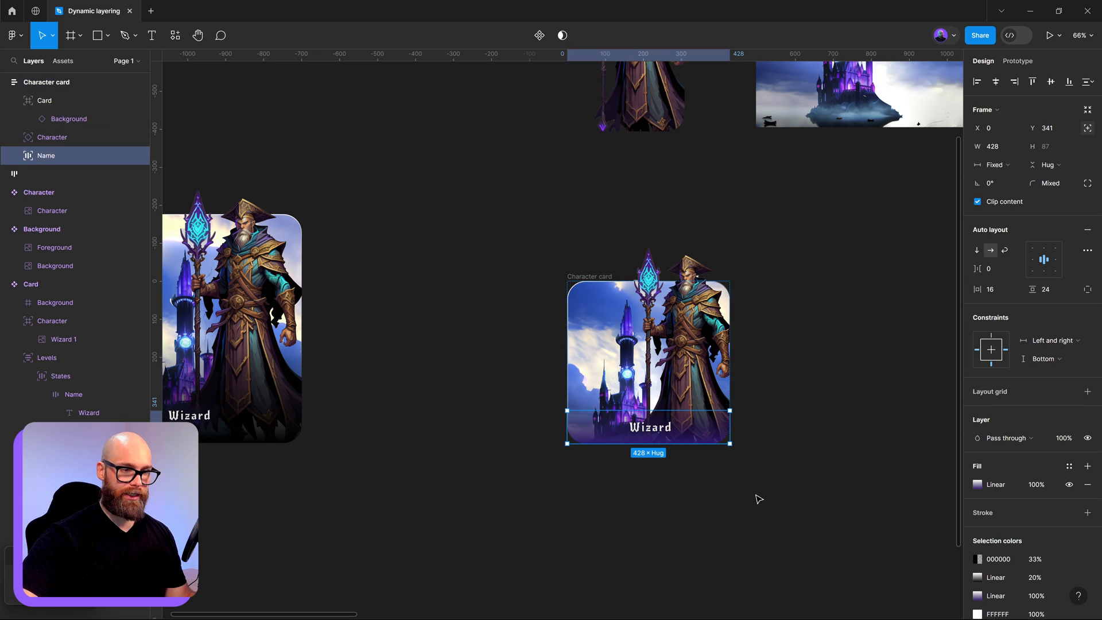
{"action": "double_click", "coordinate": [651, 436]}
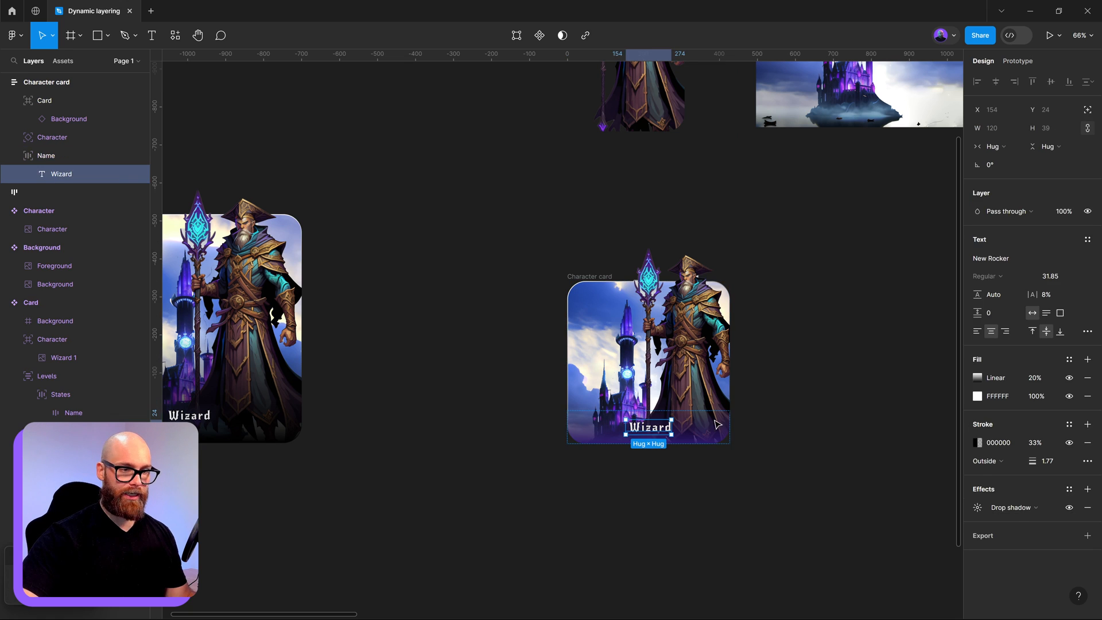
{"action": "left_click", "coordinate": [721, 333]}
{"action": "left_click", "coordinate": [795, 337]}
{"action": "scroll", "coordinate": [714, 310], "scroll_direction": "up", "scroll_amount": 3}
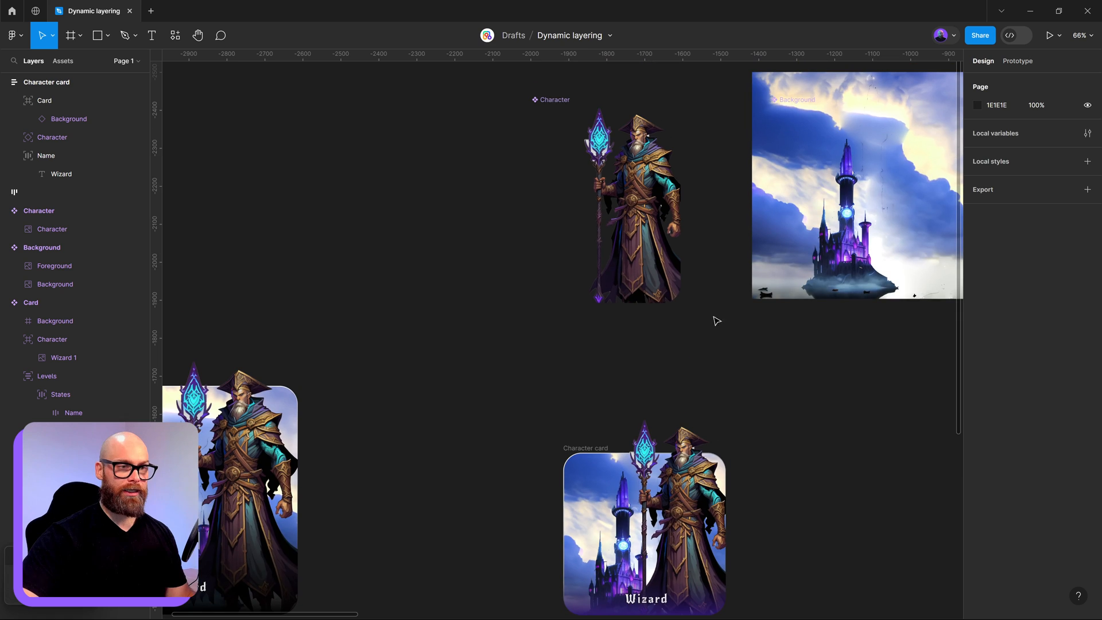
{"action": "left_click", "coordinate": [546, 145]}
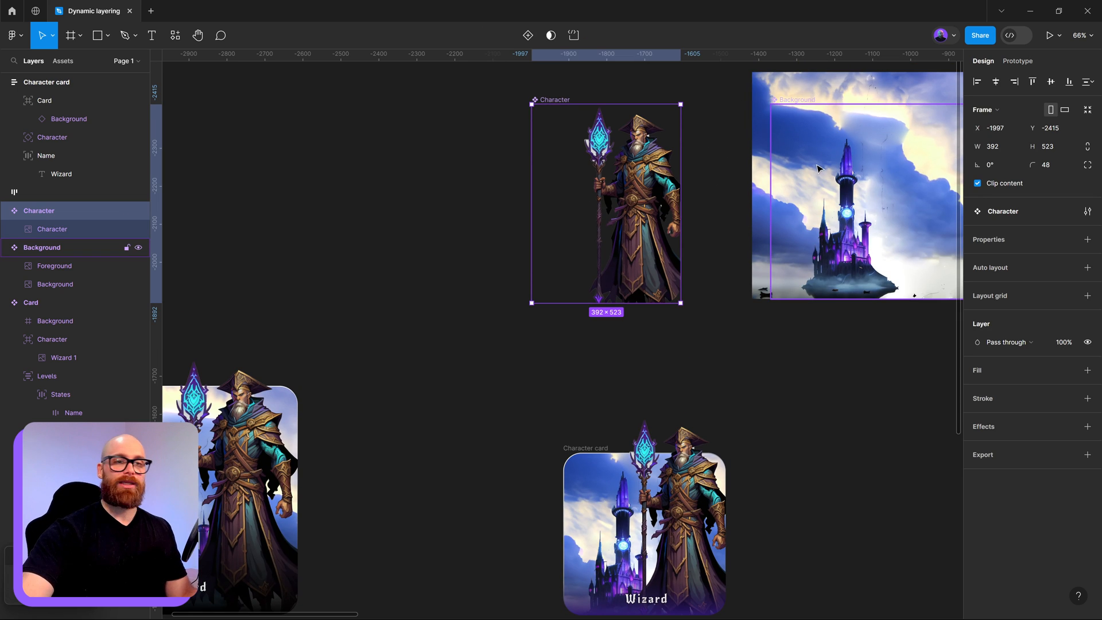
{"action": "scroll", "coordinate": [762, 296], "scroll_direction": "down", "scroll_amount": 3}
{"action": "scroll", "coordinate": [762, 296], "scroll_direction": "right", "scroll_amount": 2}
{"action": "left_click_drag", "start_coordinate": [762, 296], "coordinate": [759, 283]}
{"action": "left_click", "coordinate": [759, 284]}
Collapse the Name and Card layers of the Character card, try widening the card from its corner, and undo the resize
{"action": "left_click", "coordinate": [501, 311]}
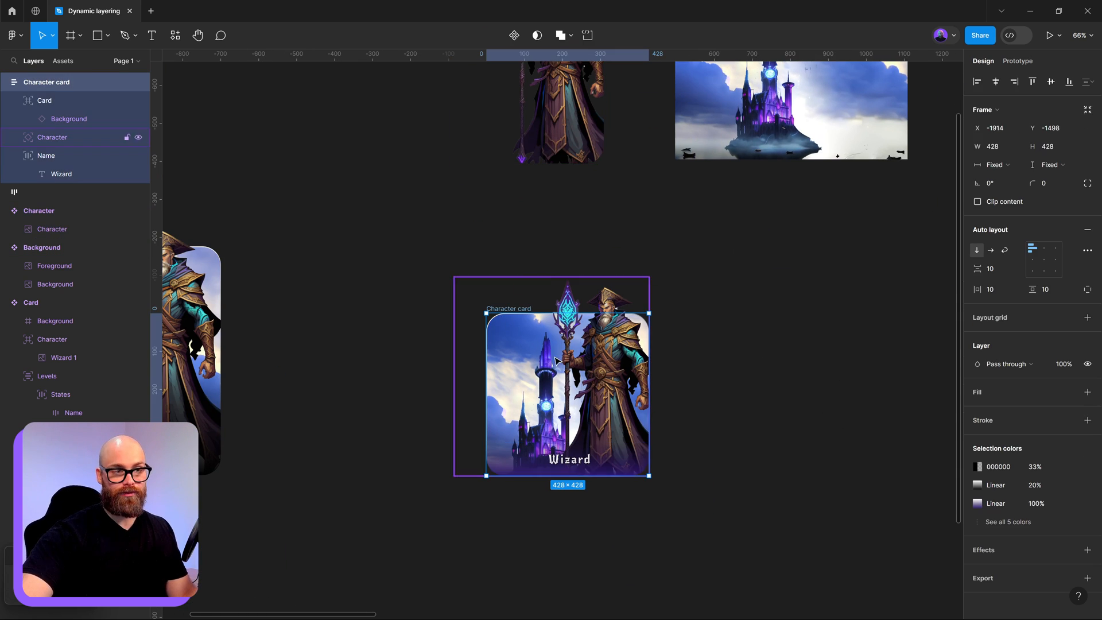
{"action": "left_click", "coordinate": [18, 156]}
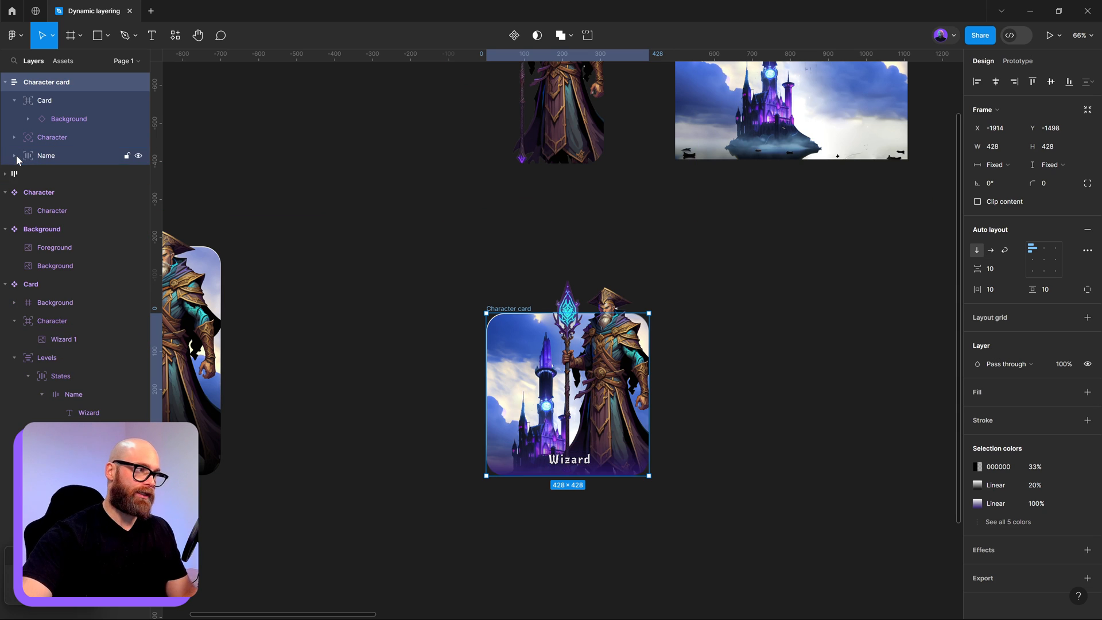
{"action": "left_click", "coordinate": [19, 100]}
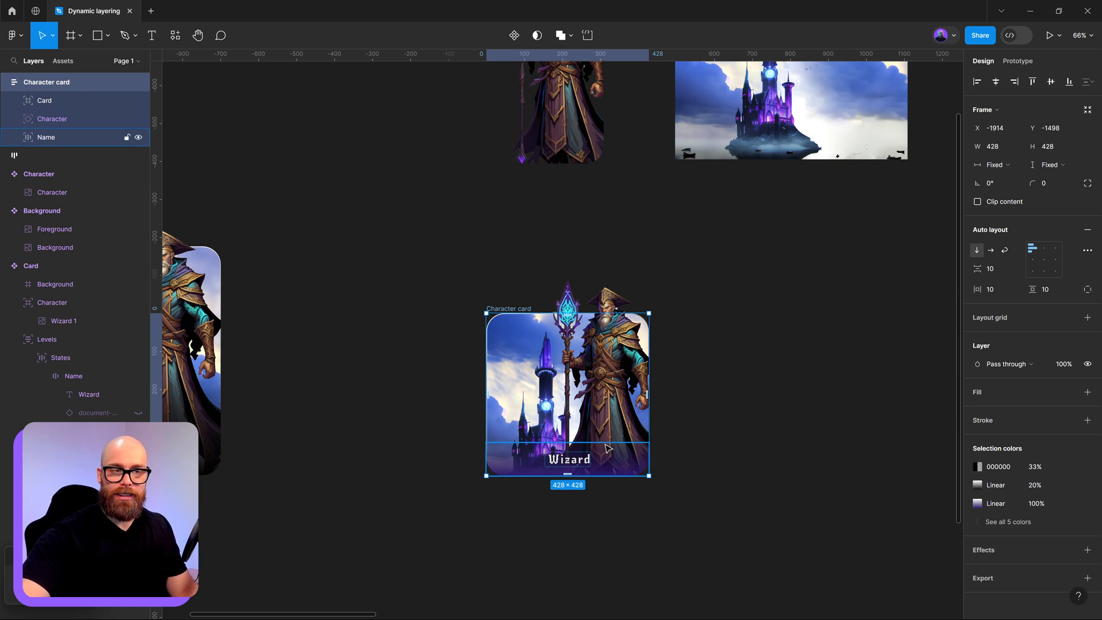
{"action": "left_click_drag", "start_coordinate": [648, 475], "coordinate": [691, 472]}
{"action": "key", "text": "ctrl+z"}
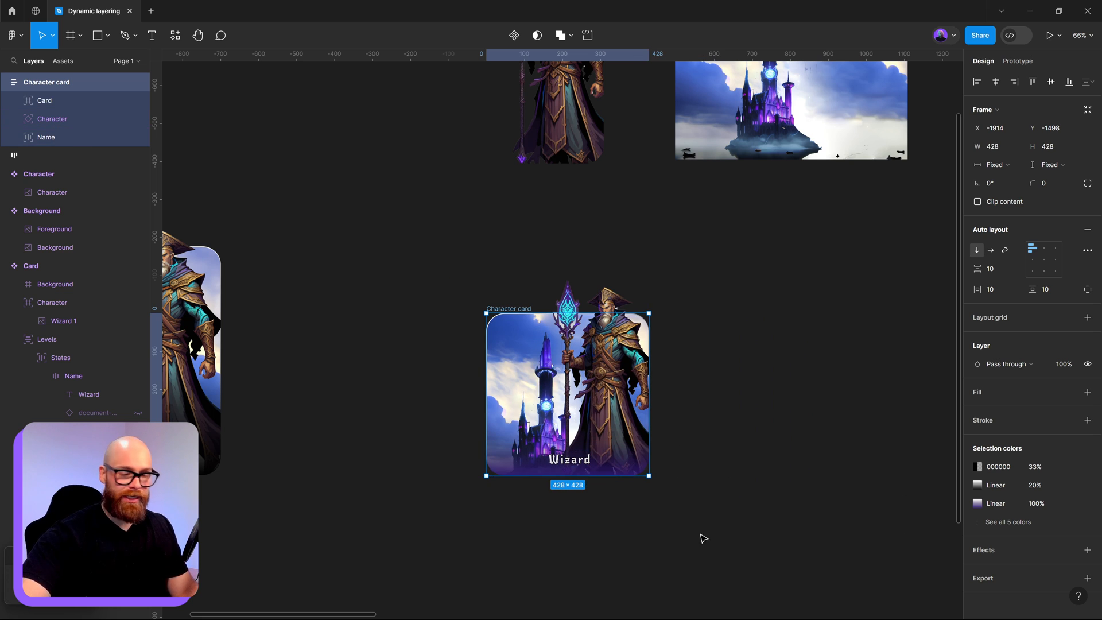
Convert the Character card into a component and turn its Wizard text into a text property called Name
{"action": "right_click", "coordinate": [502, 459]}
{"action": "left_click", "coordinate": [568, 500]}
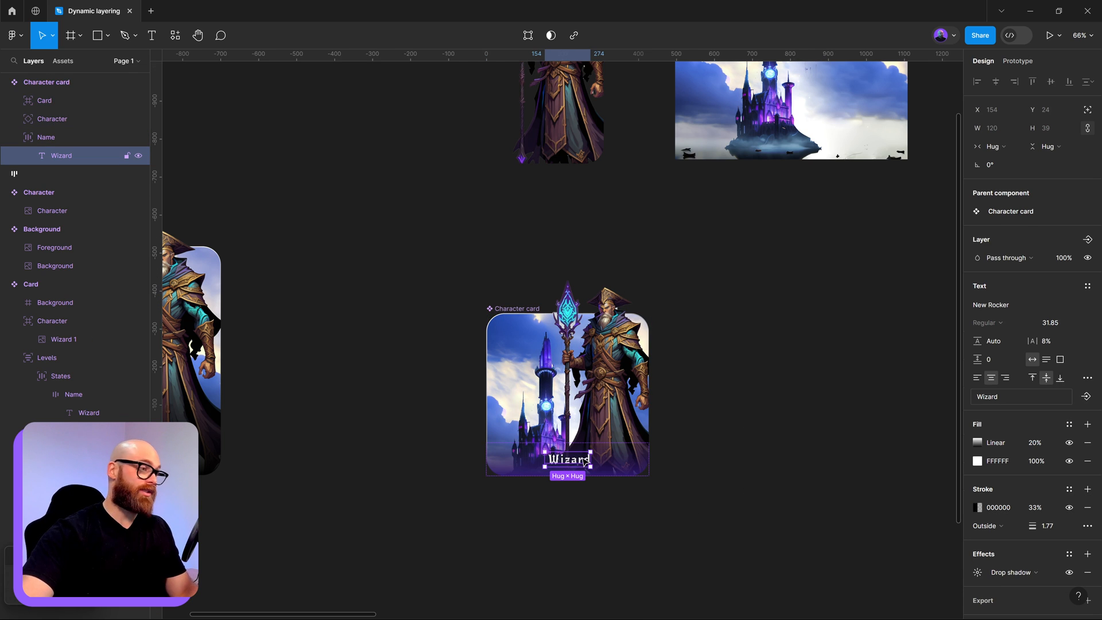
{"action": "left_click", "coordinate": [1085, 396]}
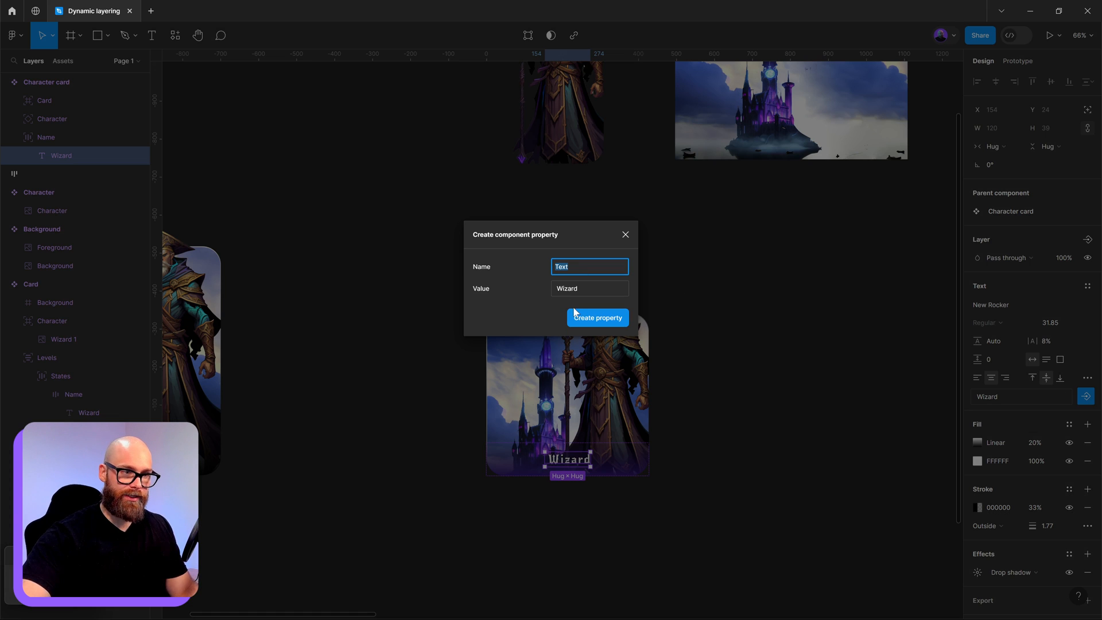
{"action": "type", "text": "ame"}
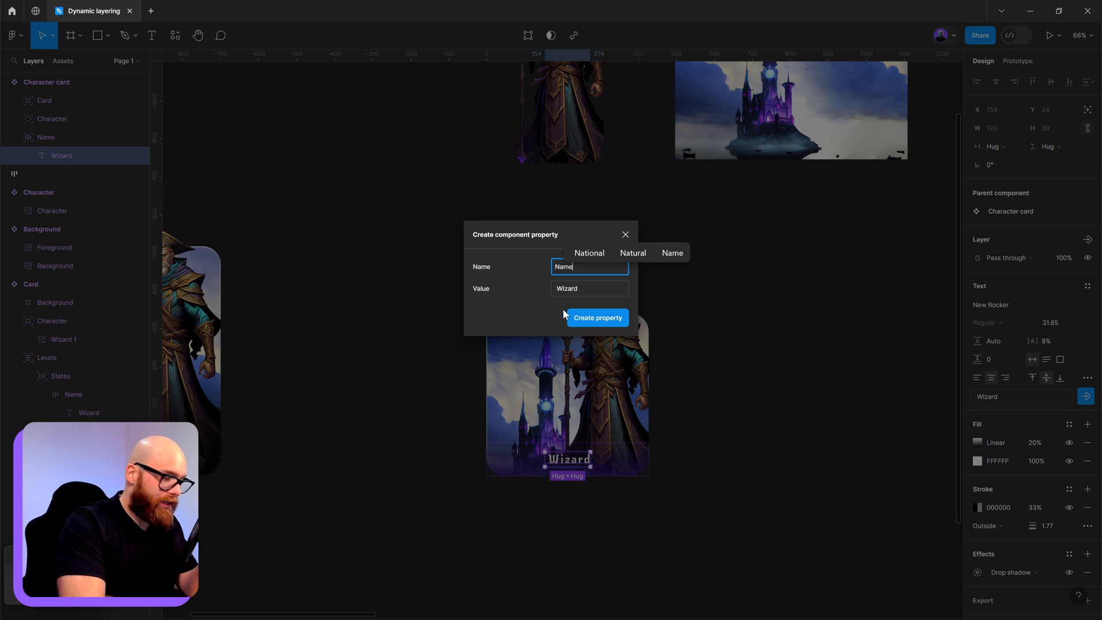
{"action": "left_click", "coordinate": [594, 320]}
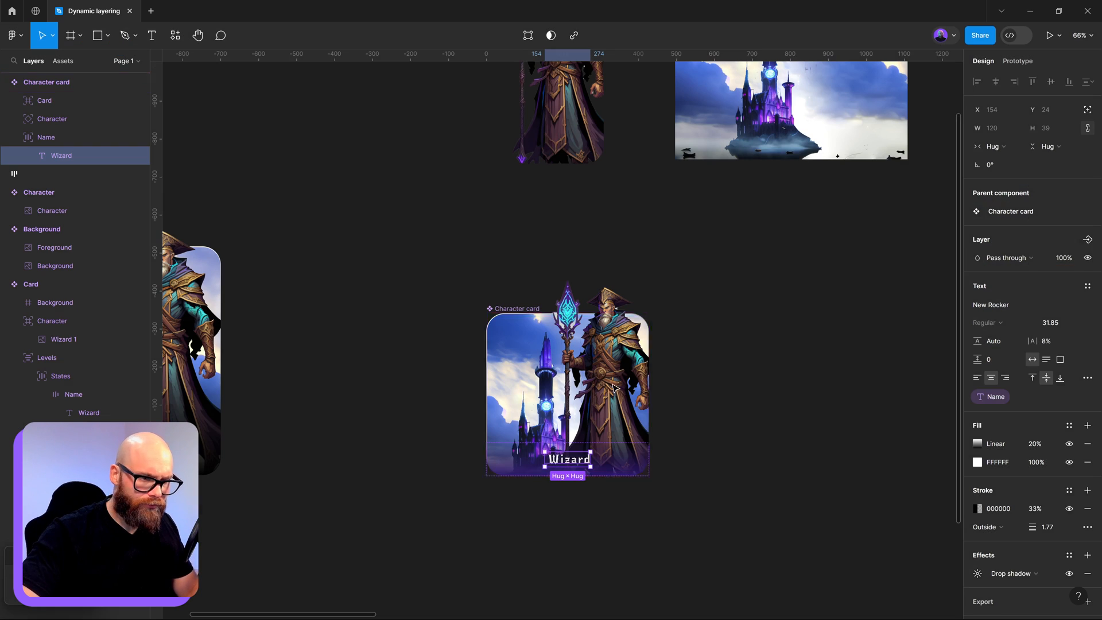
Duplicate the Character card component as an instance placed beside it at the same height
{"action": "left_click", "coordinate": [659, 467]}
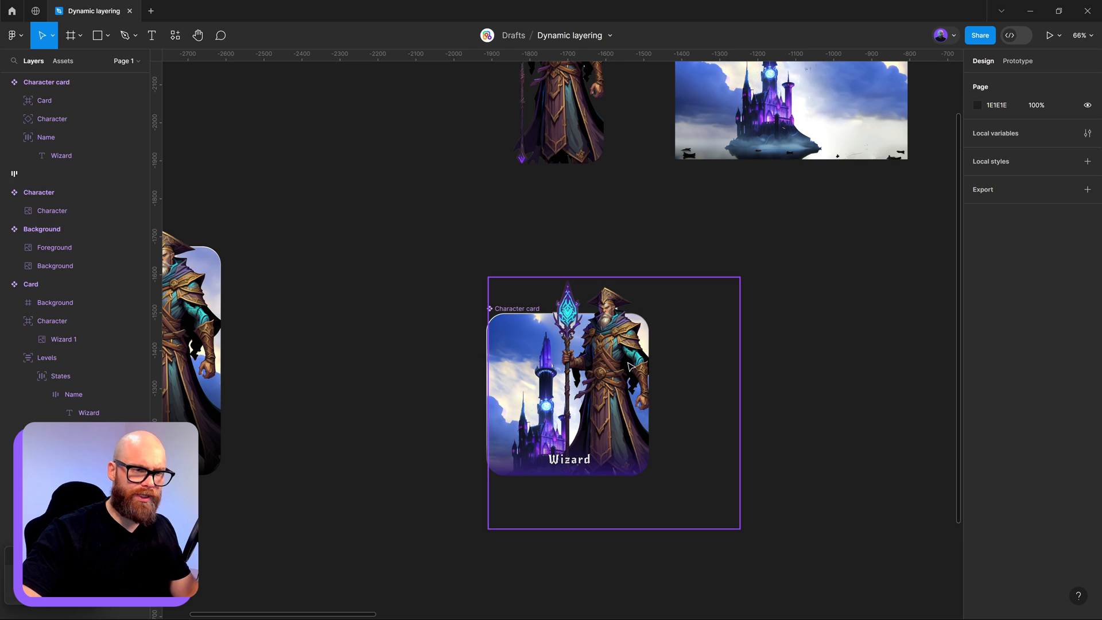
{"action": "left_click", "coordinate": [637, 405], "text": "ctrl"}
{"action": "left_click", "coordinate": [777, 404]}
{"action": "left_click", "coordinate": [512, 314]}
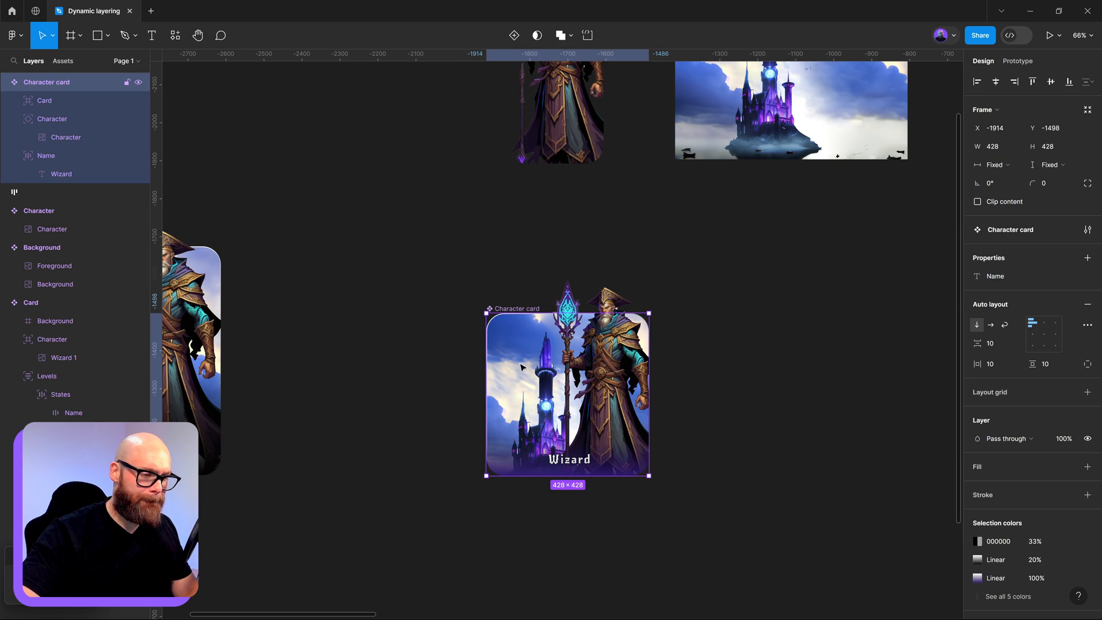
{"action": "key", "text": "ctrl+d"}
{"action": "scroll", "coordinate": [799, 441], "scroll_direction": "down", "scroll_amount": 1}
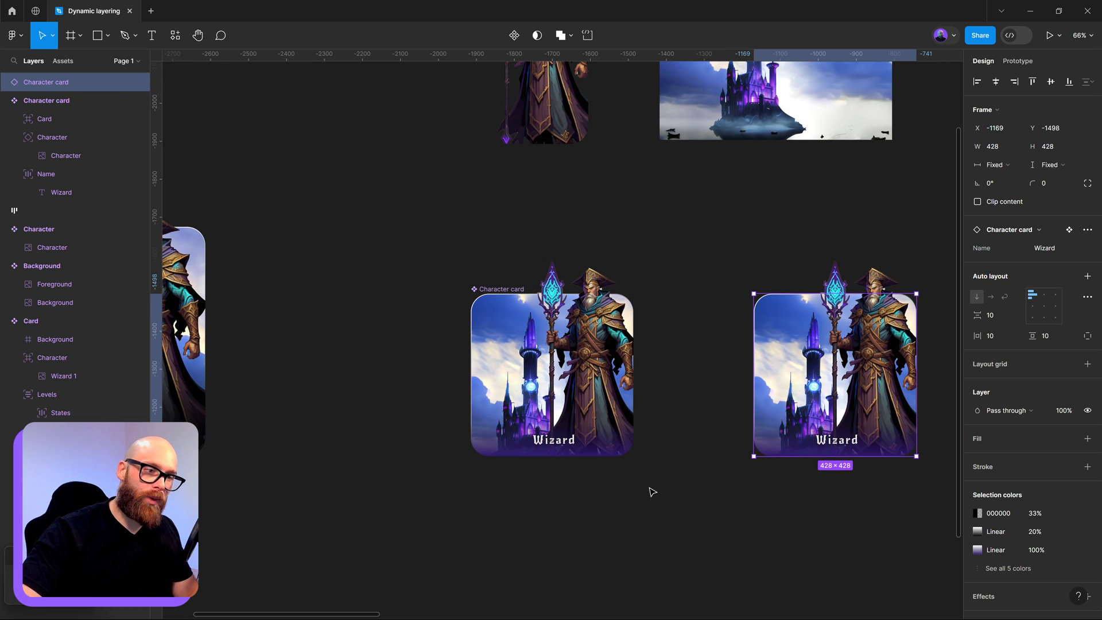
{"action": "left_click", "coordinate": [649, 312]}
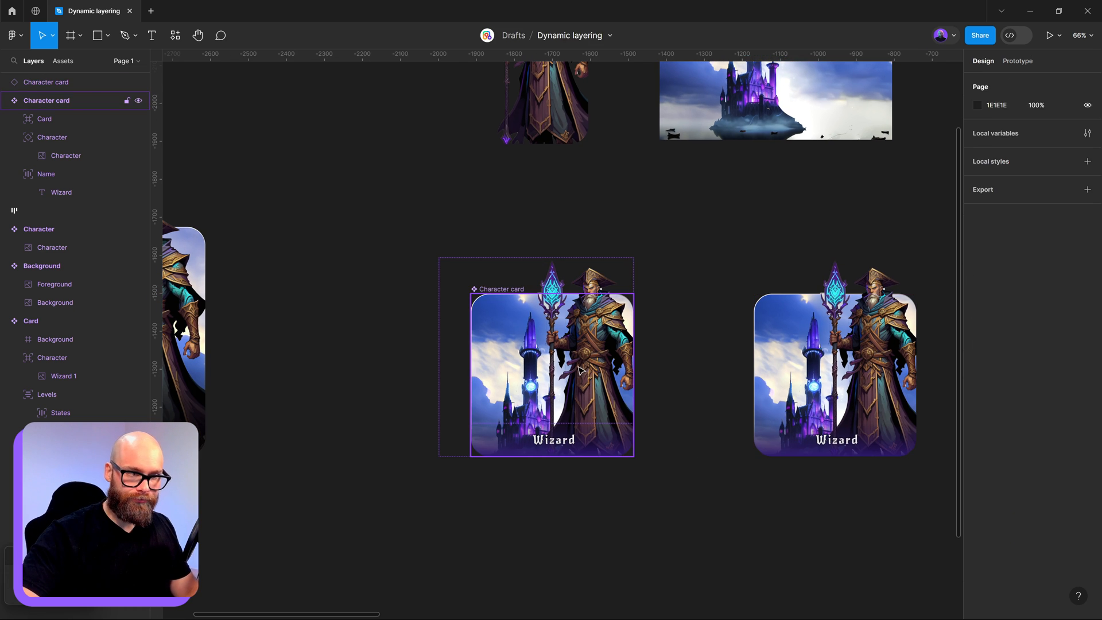
Look at the minimum and maximum width options of the main Character card component
{"action": "left_click", "coordinate": [534, 348]}
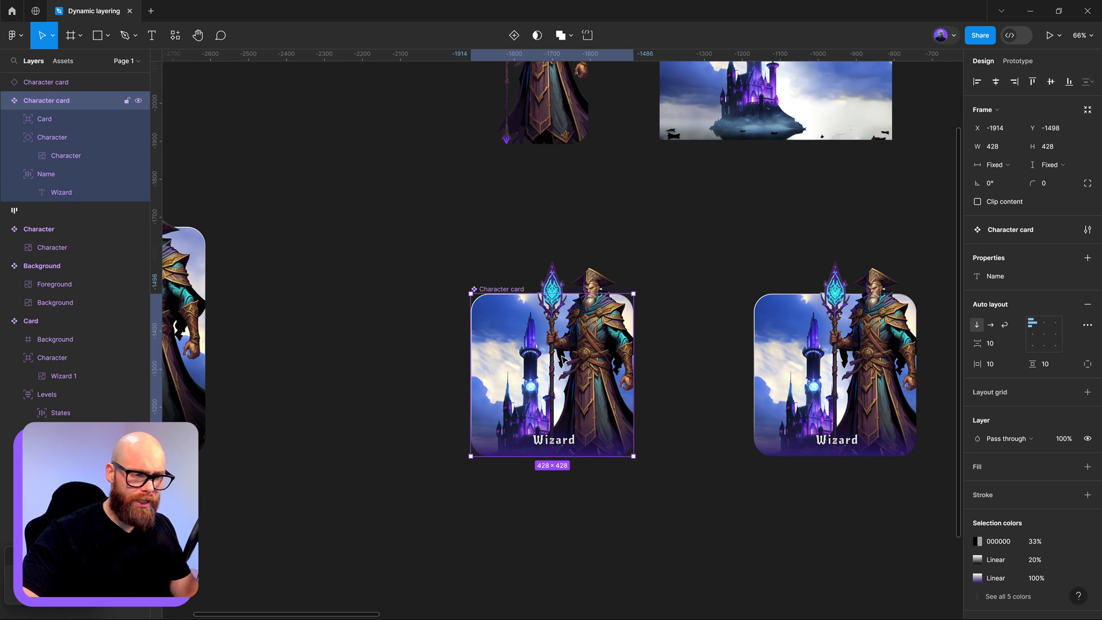
{"action": "left_click", "coordinate": [1018, 145]}
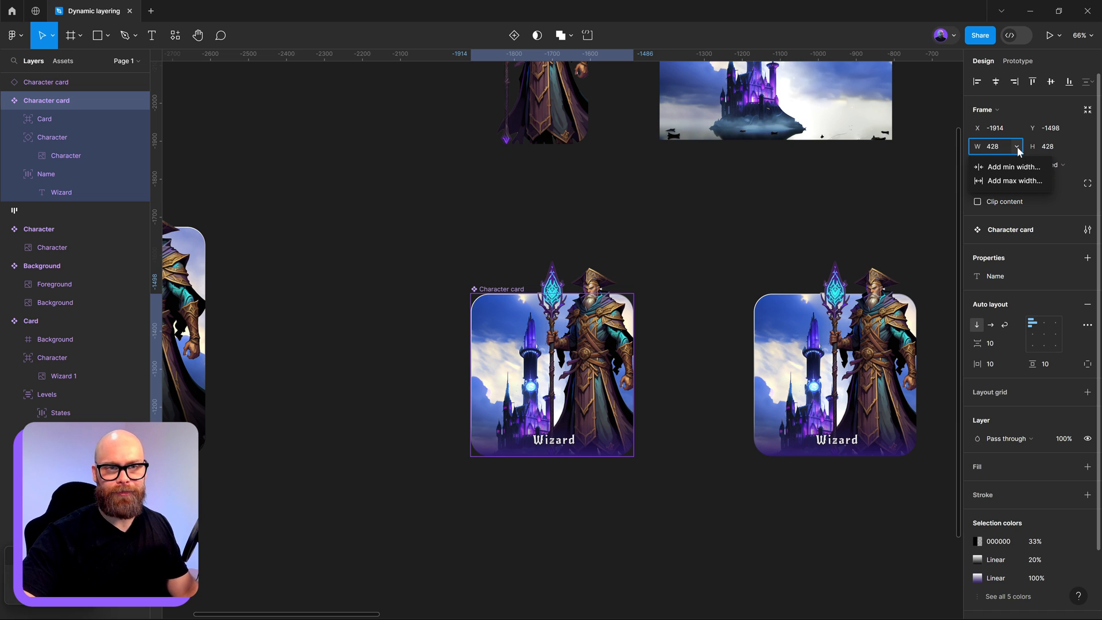
{"action": "left_click", "coordinate": [994, 148]}
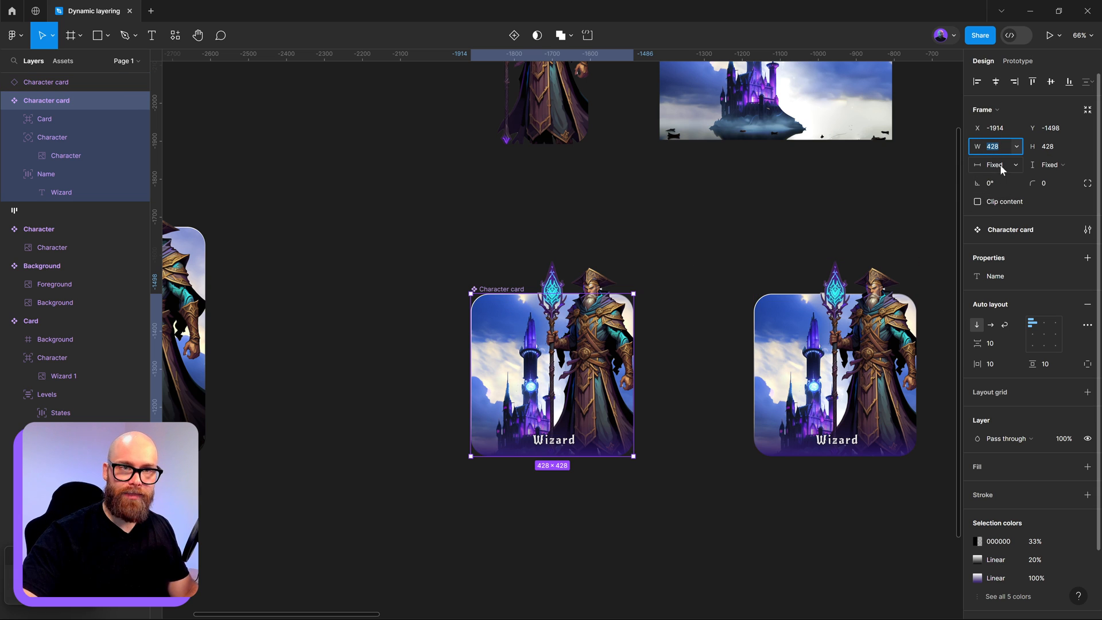
{"action": "left_click", "coordinate": [643, 463]}
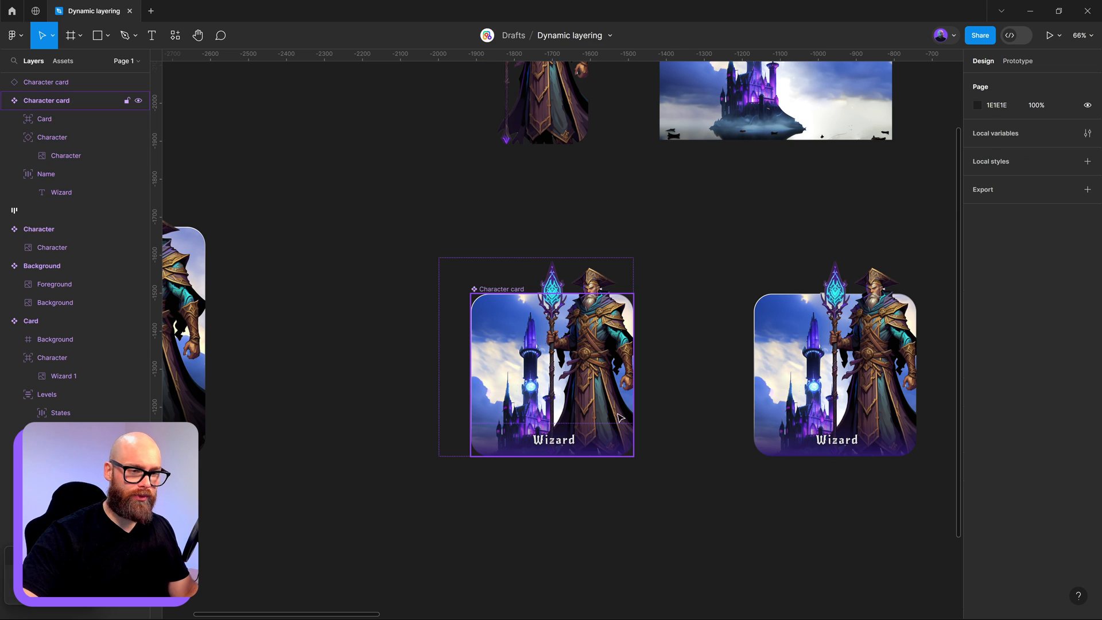
Shrink the main Character card component to 347 × 384 and enlarge it to 405 × 413 to test its scaling
{"action": "left_click", "coordinate": [518, 330]}
{"action": "left_click_drag", "start_coordinate": [636, 457], "coordinate": [603, 440]}
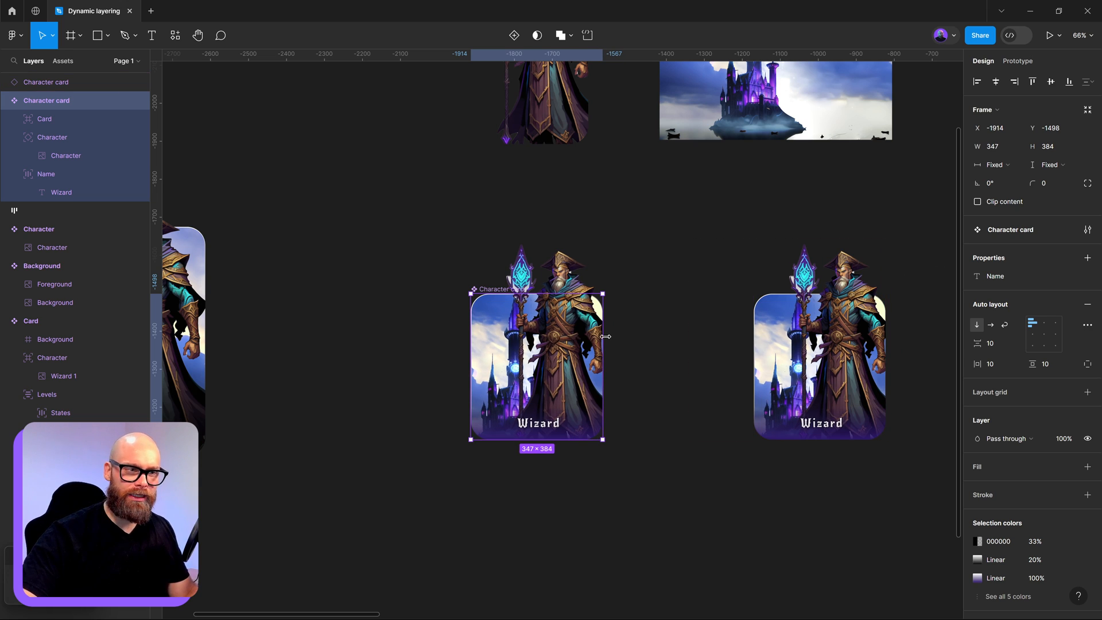
{"action": "double_click", "coordinate": [602, 441]}
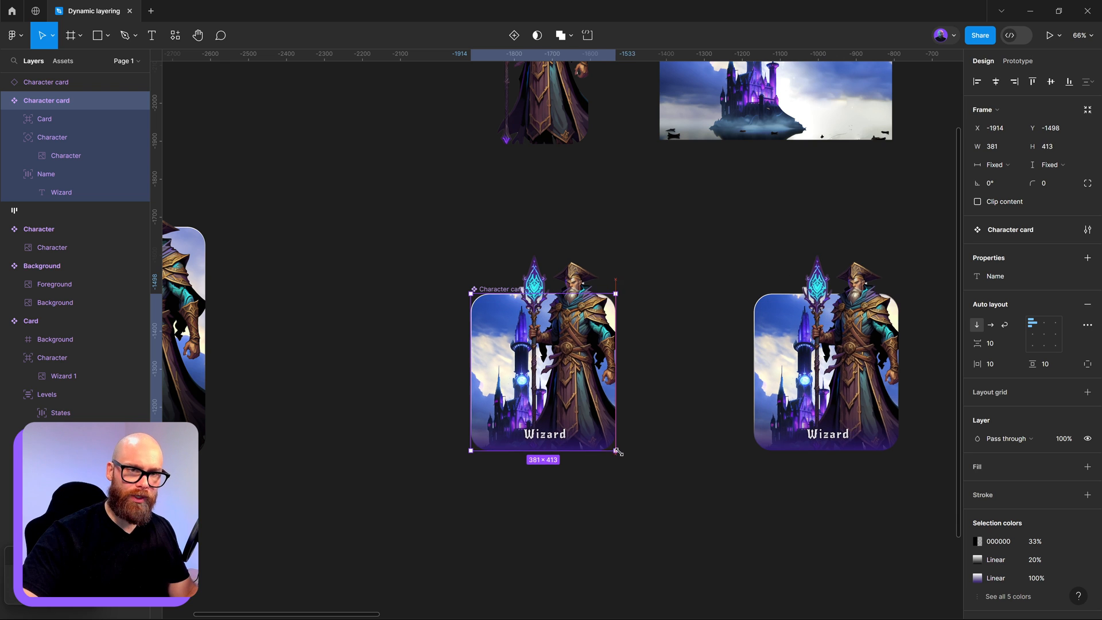
Add a minimum width of 320 to the main Character card component
{"action": "left_click", "coordinate": [1016, 146]}
{"action": "left_click", "coordinate": [1011, 167]}
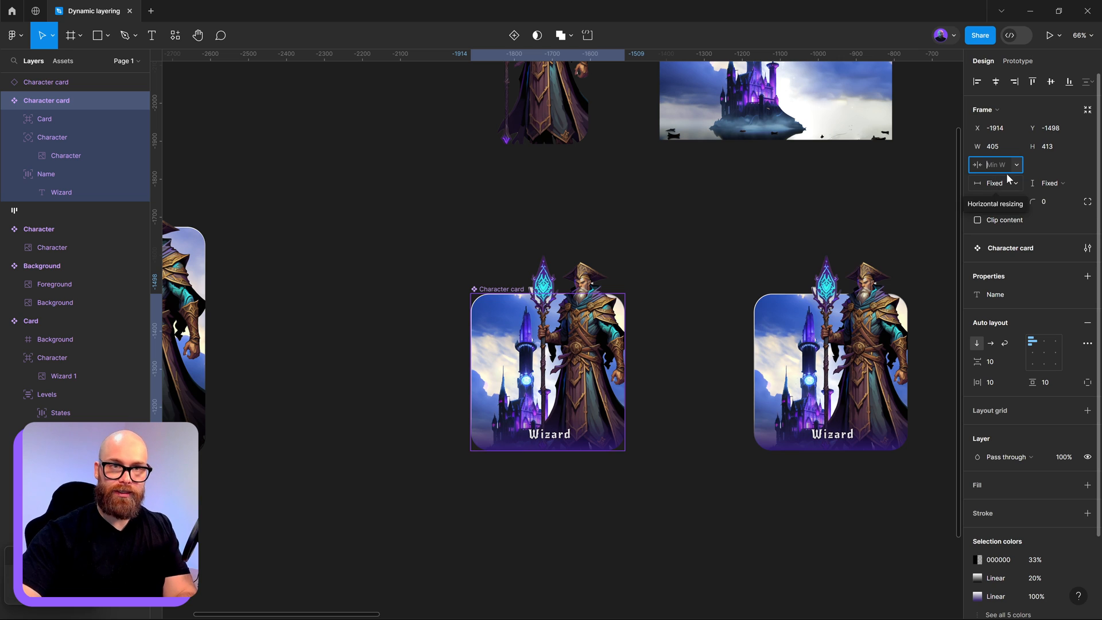
{"action": "type", "text": "320"}
{"action": "key", "text": "Return"}
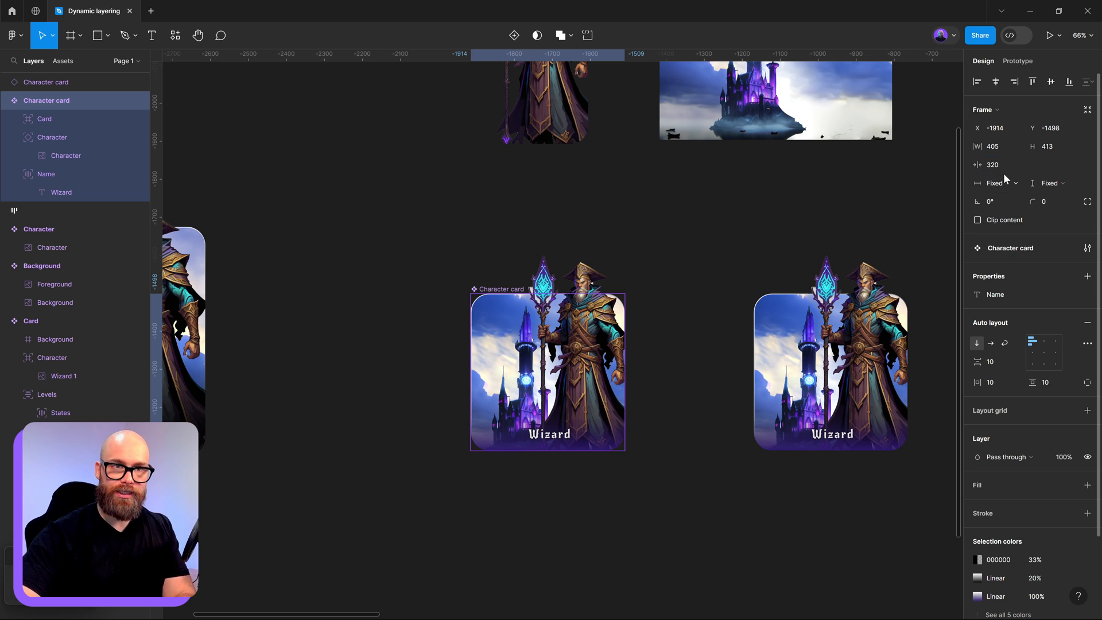
Add a minimum height of 360 to the main Character card component
{"action": "left_click", "coordinate": [1072, 148]}
{"action": "left_click", "coordinate": [1074, 166]}
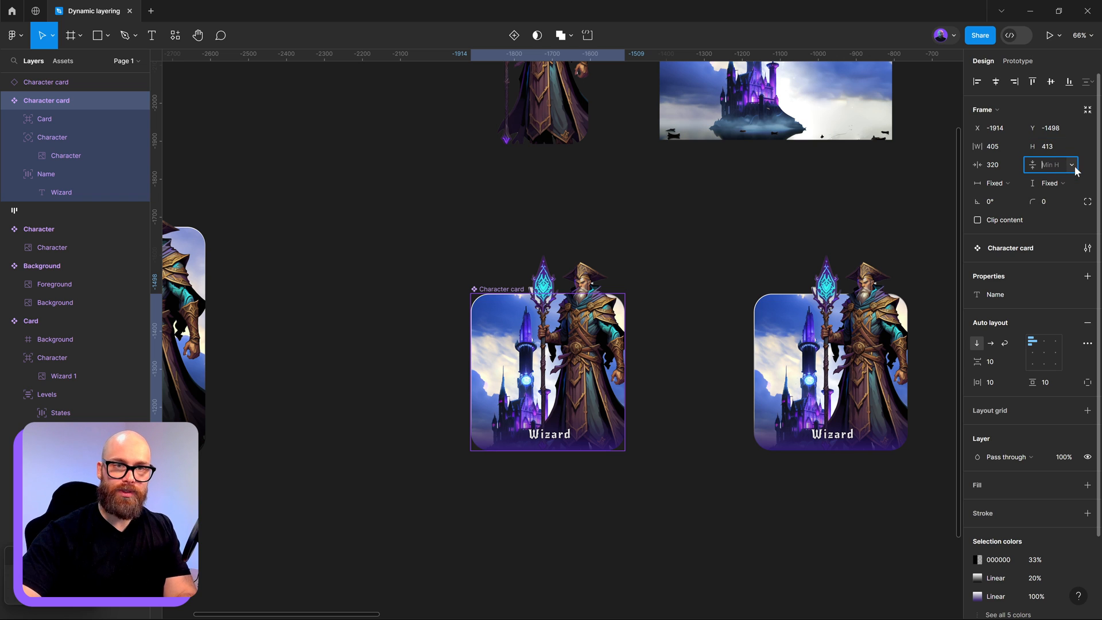
{"action": "type", "text": "36"}
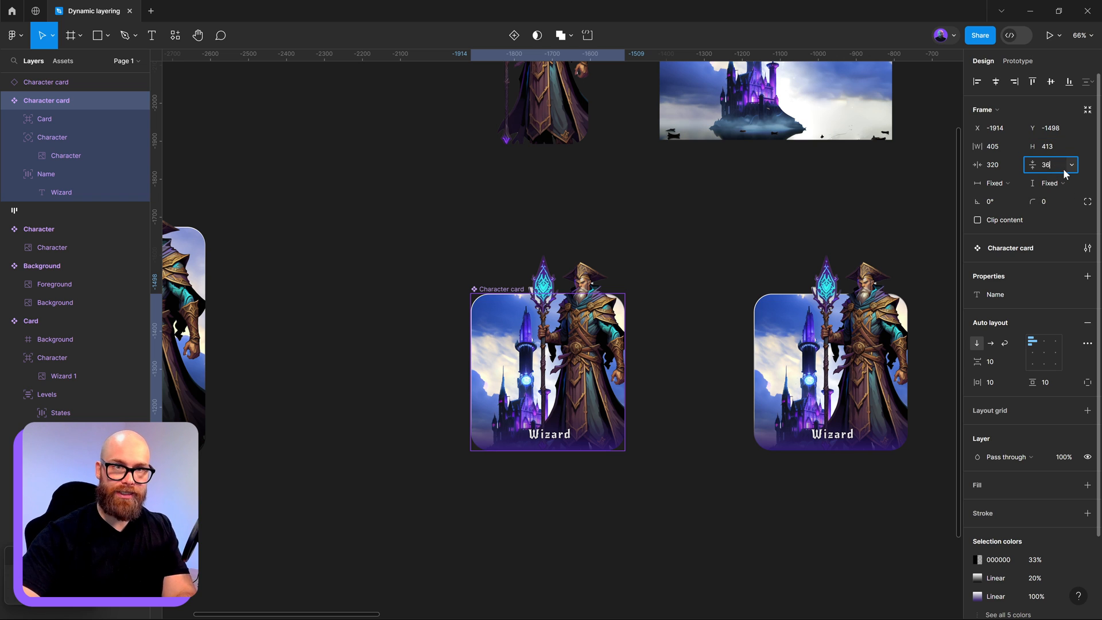
{"action": "type", "text": "0"}
{"action": "key", "text": "Return"}
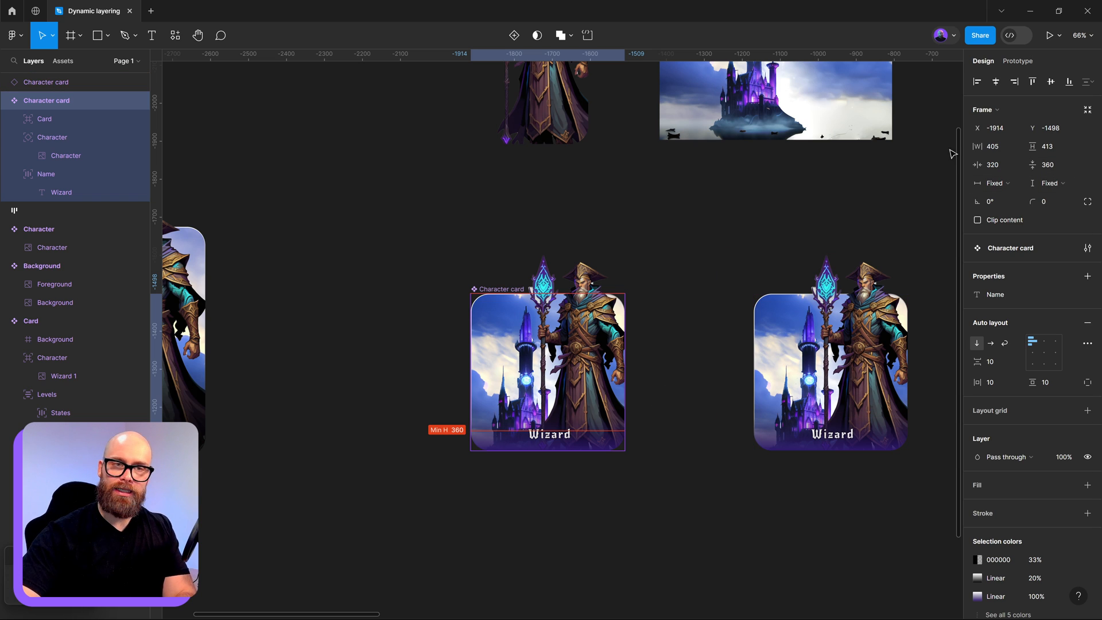
Enlarge the main Character card component to 578 × 526 and reduce its height to 426
{"action": "left_click", "coordinate": [674, 330]}
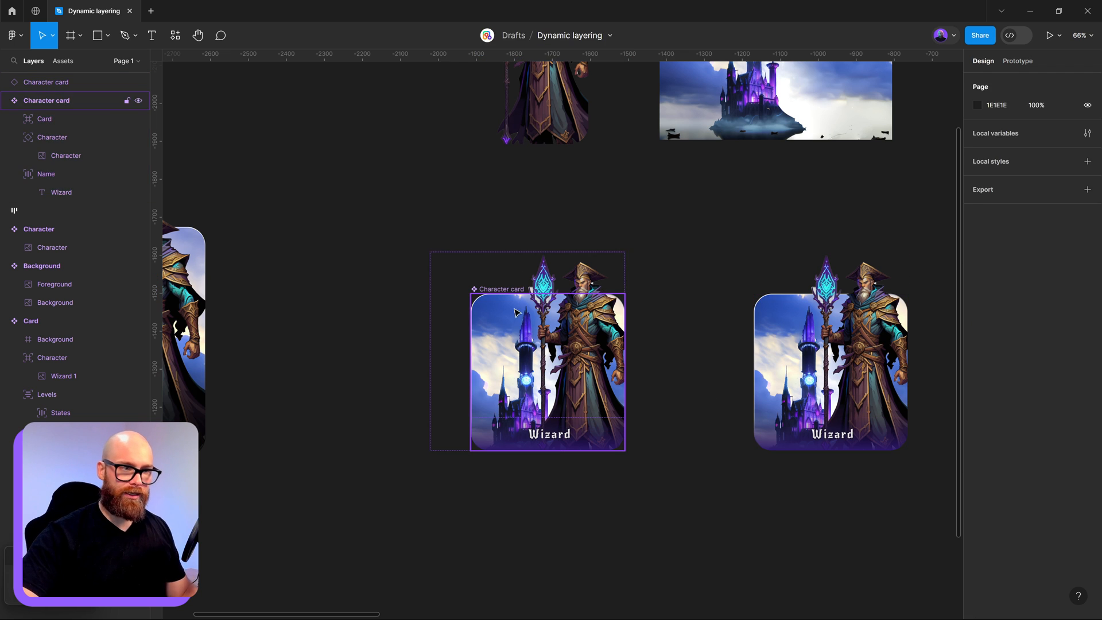
{"action": "left_click", "coordinate": [515, 313]}
{"action": "left_click_drag", "start_coordinate": [624, 451], "coordinate": [691, 494]}
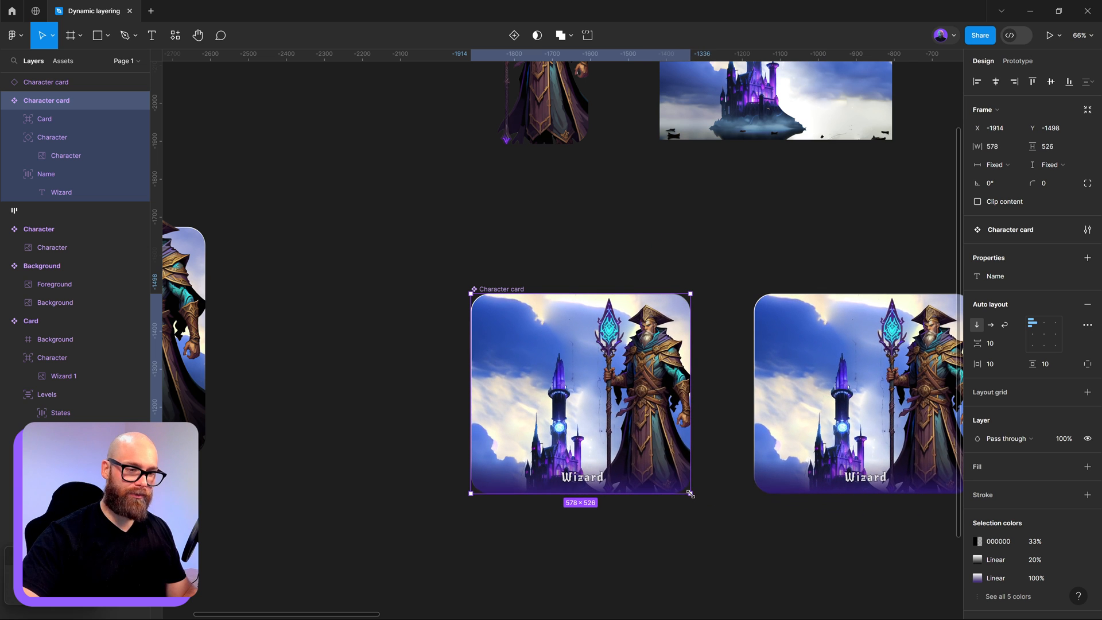
{"action": "left_click", "coordinate": [1000, 144]}
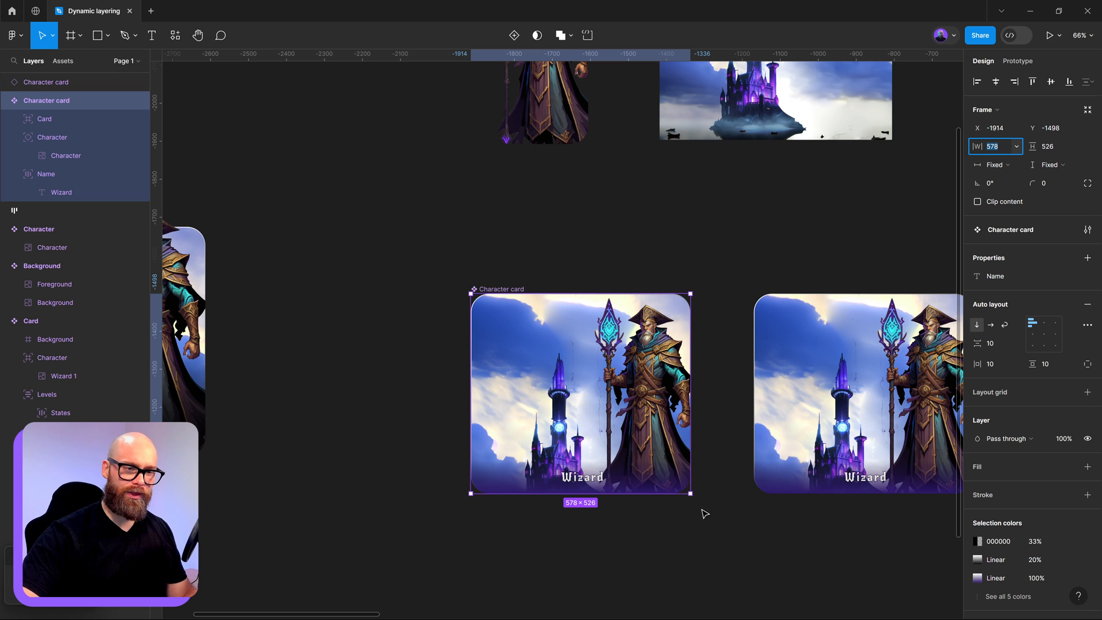
{"action": "left_click_drag", "start_coordinate": [690, 492], "coordinate": [691, 455]}
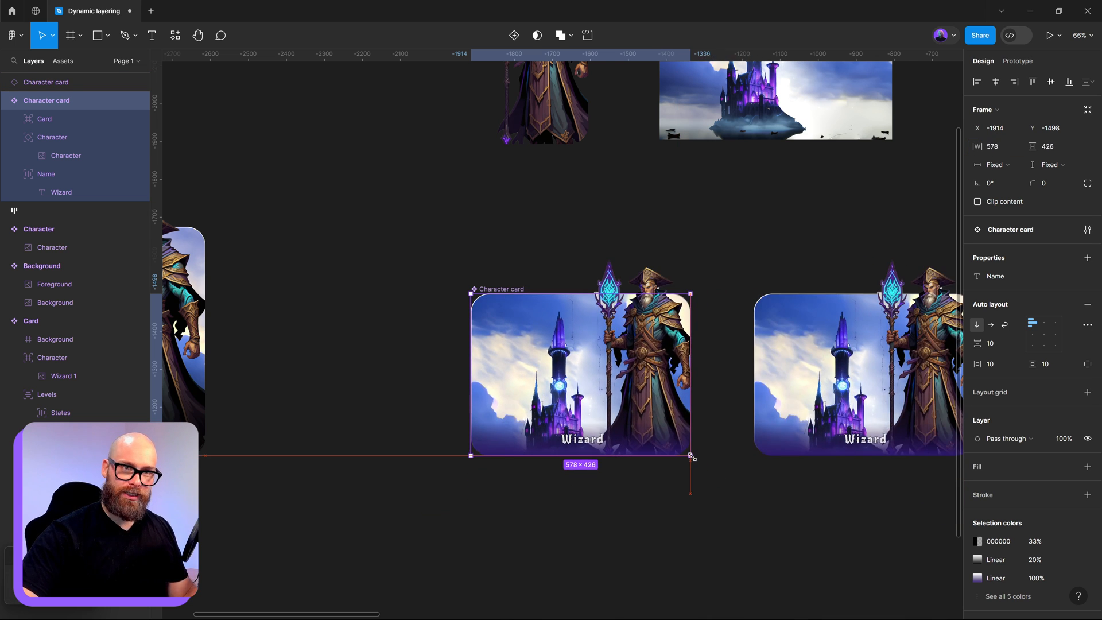
Add a maximum height of 512 to the main Character card component
{"action": "left_click", "coordinate": [1071, 147]}
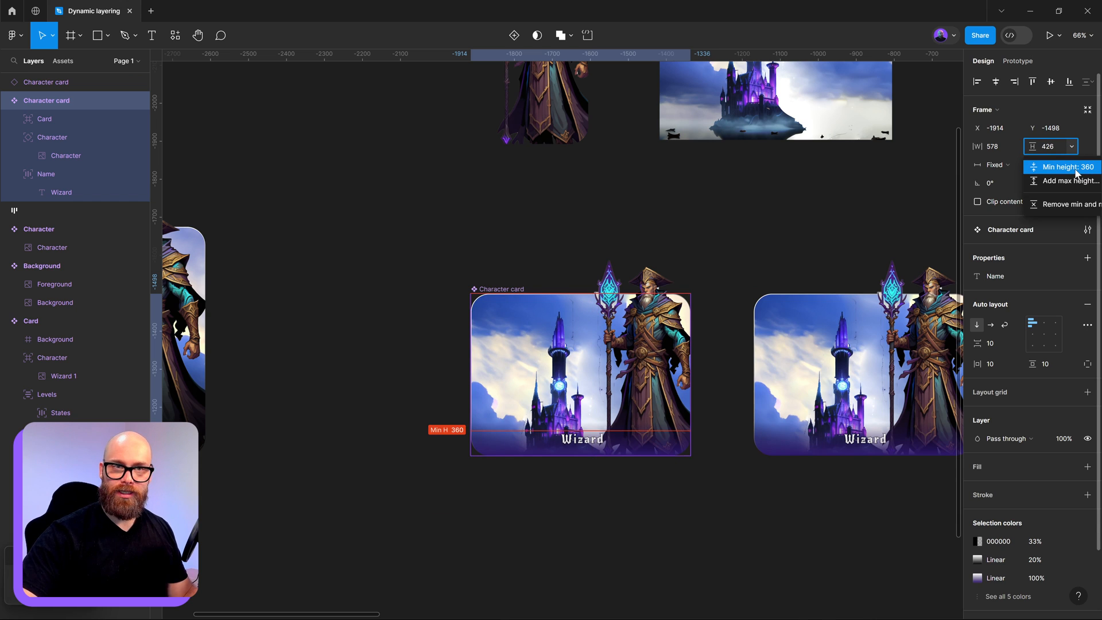
{"action": "left_click", "coordinate": [1068, 181]}
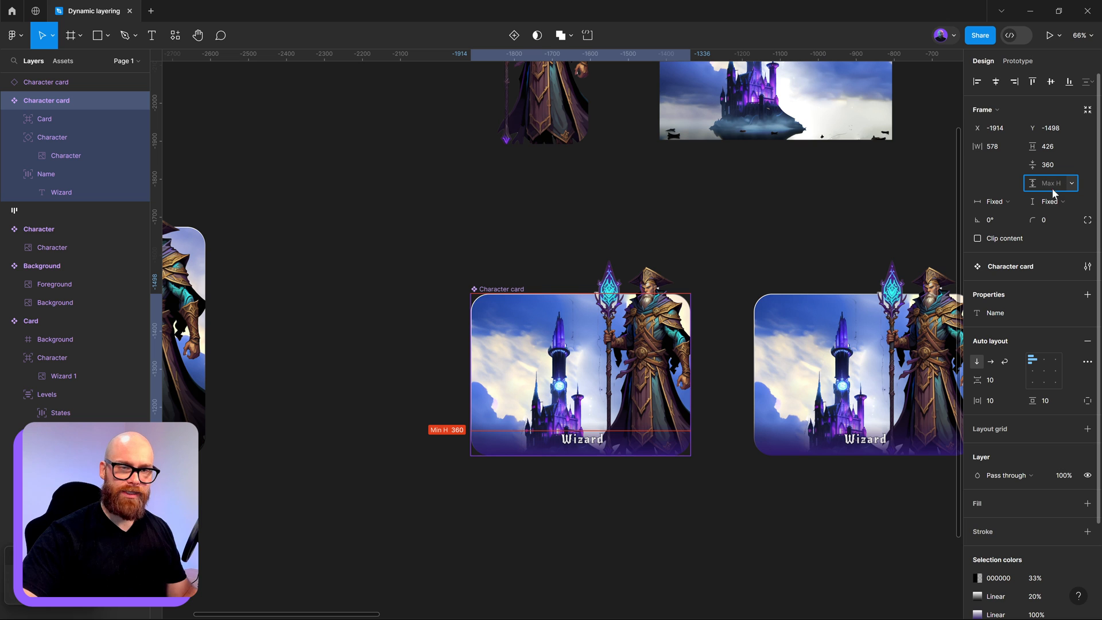
{"action": "type", "text": "512"}
{"action": "key", "text": "Return"}
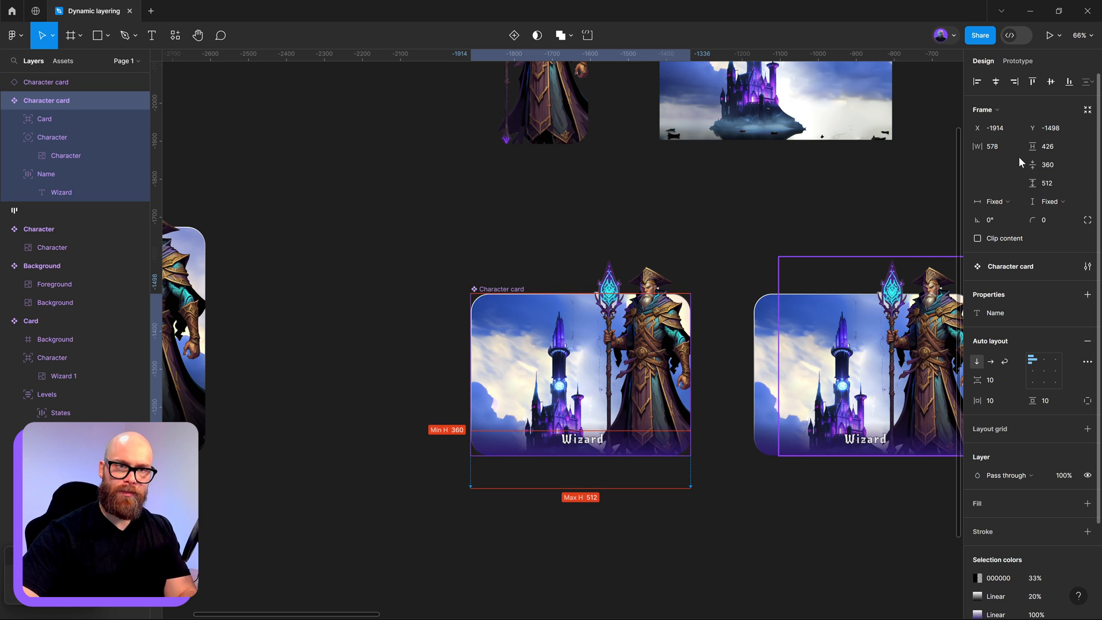
Widen the main Character card component to 661 and add a maximum width of 620 to it
{"action": "left_click", "coordinate": [597, 251]}
{"action": "left_click", "coordinate": [629, 404]}
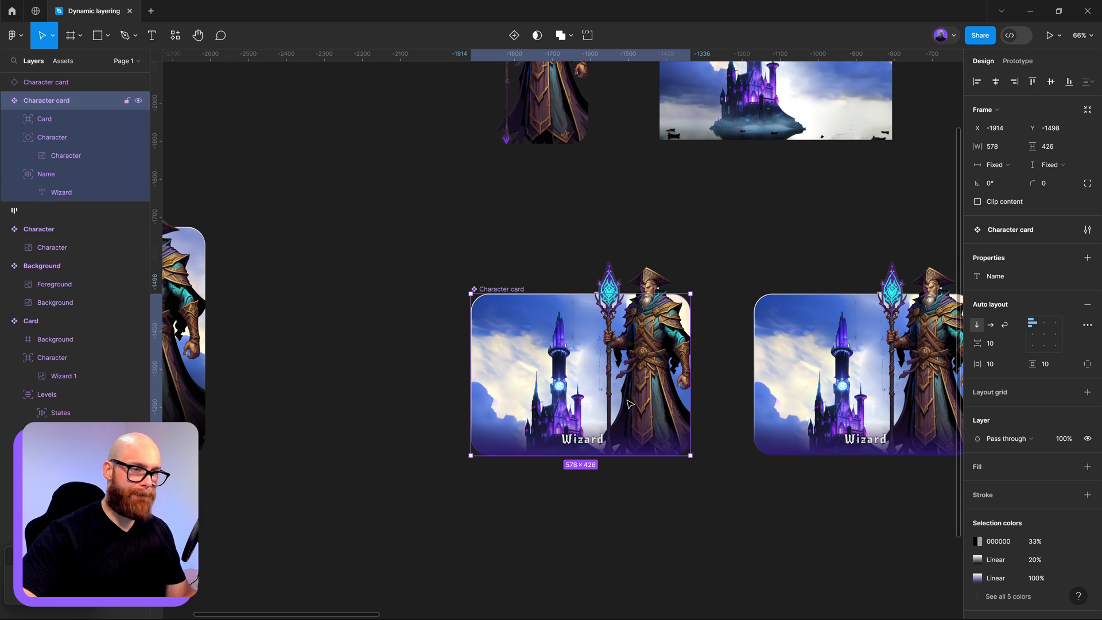
{"action": "left_click_drag", "start_coordinate": [687, 428], "coordinate": [722, 423]}
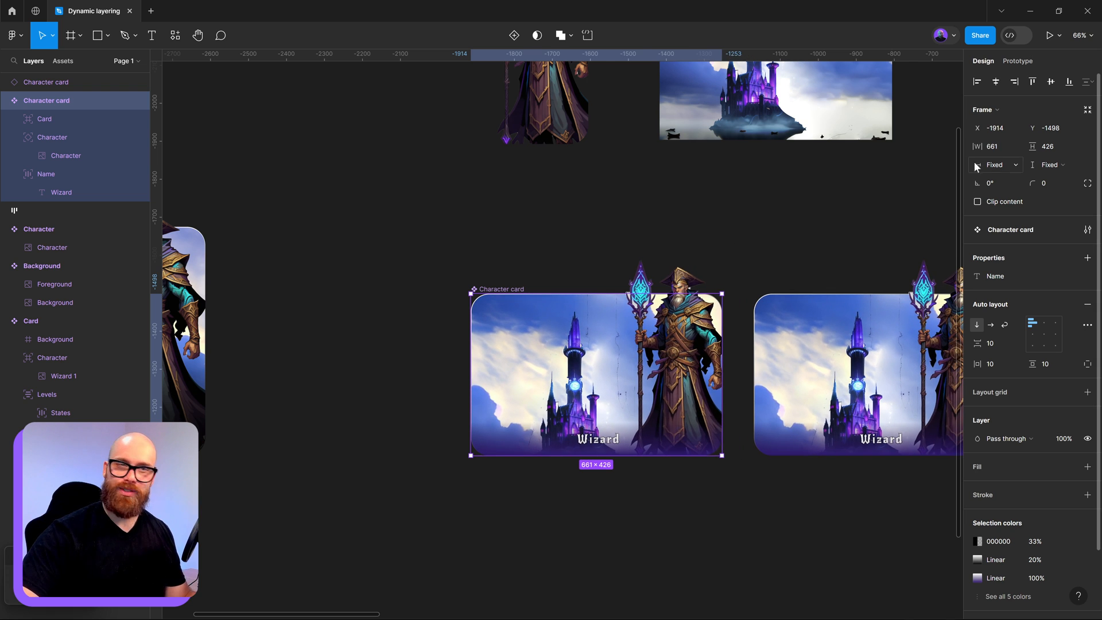
{"action": "left_click", "coordinate": [1015, 147]}
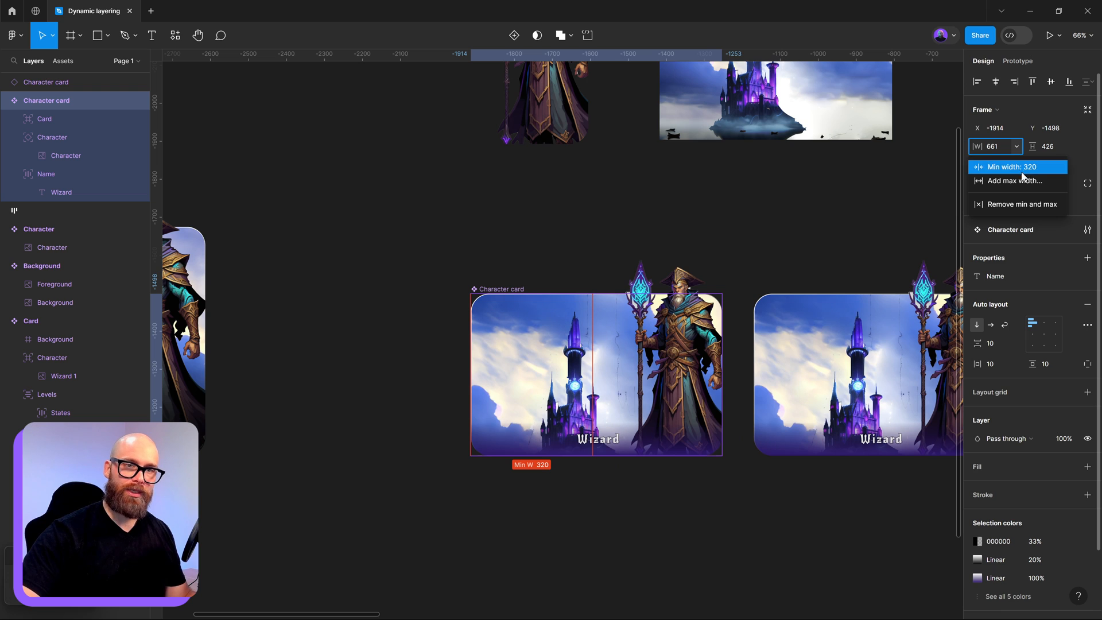
{"action": "left_click", "coordinate": [1020, 180]}
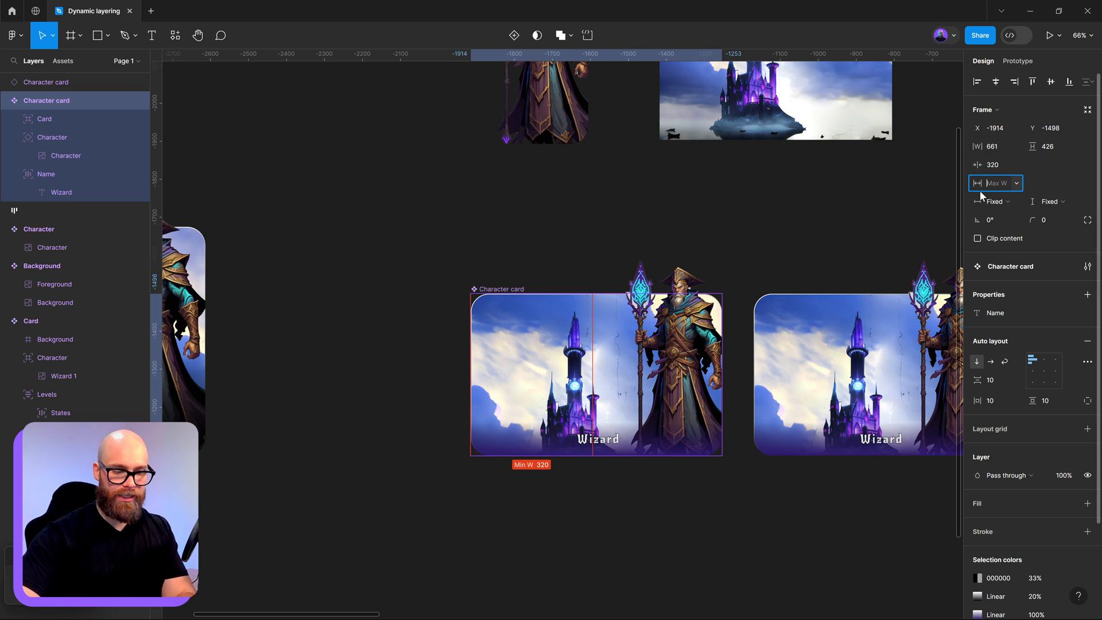
{"action": "type", "text": "620"}
{"action": "key", "text": "Return"}
{"action": "left_click", "coordinate": [609, 221]}
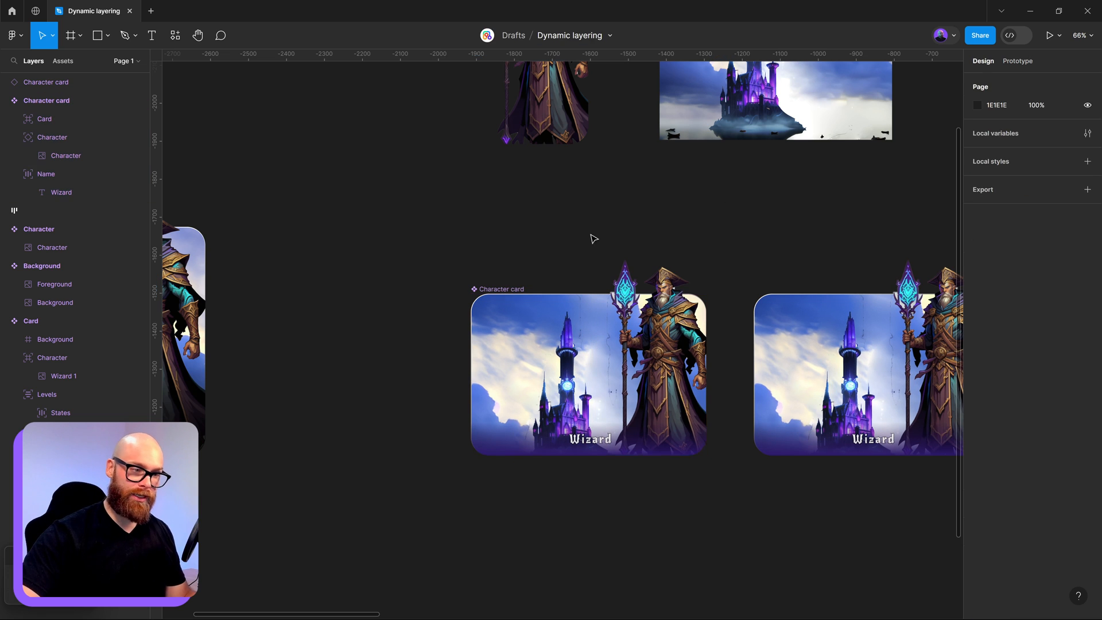
Shrink the Character card instance beside the main component to its minimum size of 320 × 360
{"action": "left_click", "coordinate": [503, 293]}
{"action": "left_click_drag", "start_coordinate": [802, 431], "coordinate": [601, 427]}
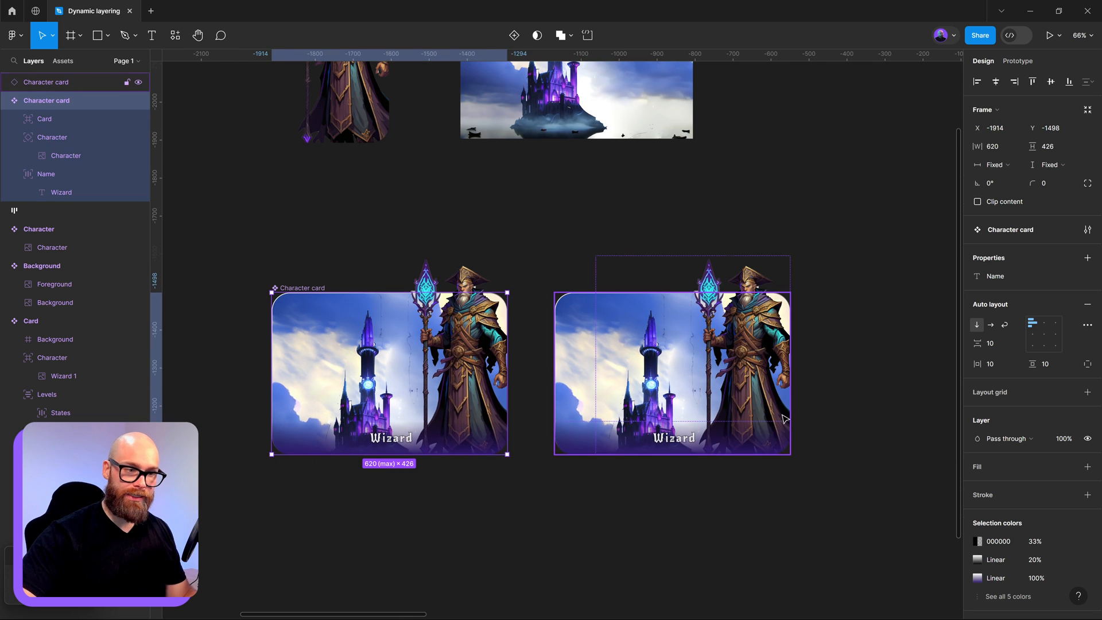
{"action": "left_click", "coordinate": [802, 417]}
{"action": "left_click_drag", "start_coordinate": [684, 382], "coordinate": [511, 369]}
{"action": "left_click", "coordinate": [511, 369]}
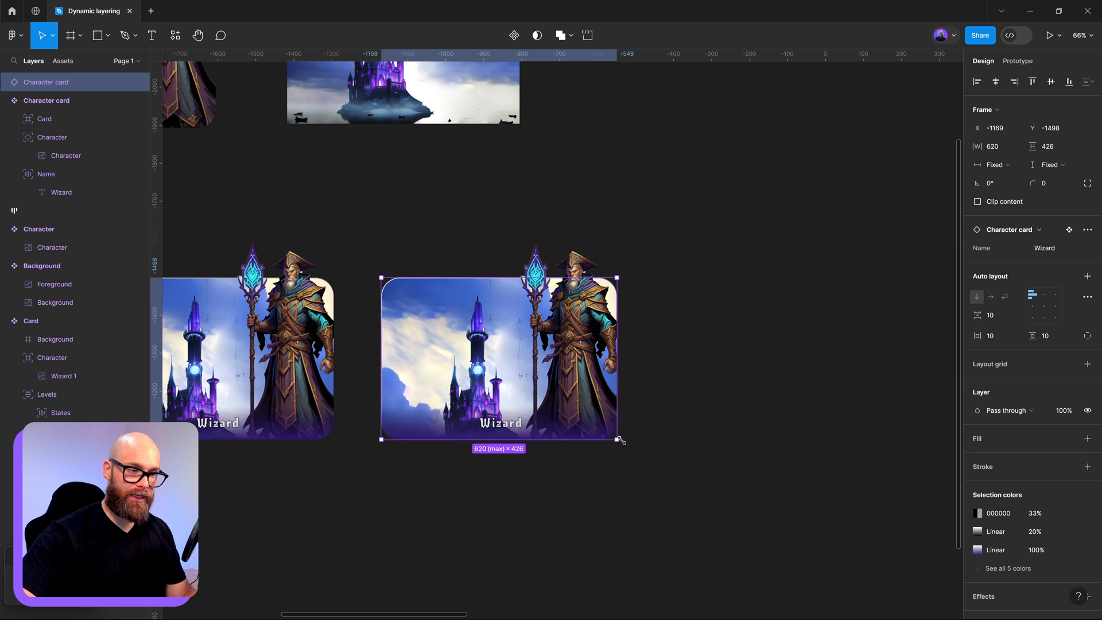
{"action": "left_click_drag", "start_coordinate": [620, 440], "coordinate": [472, 291]}
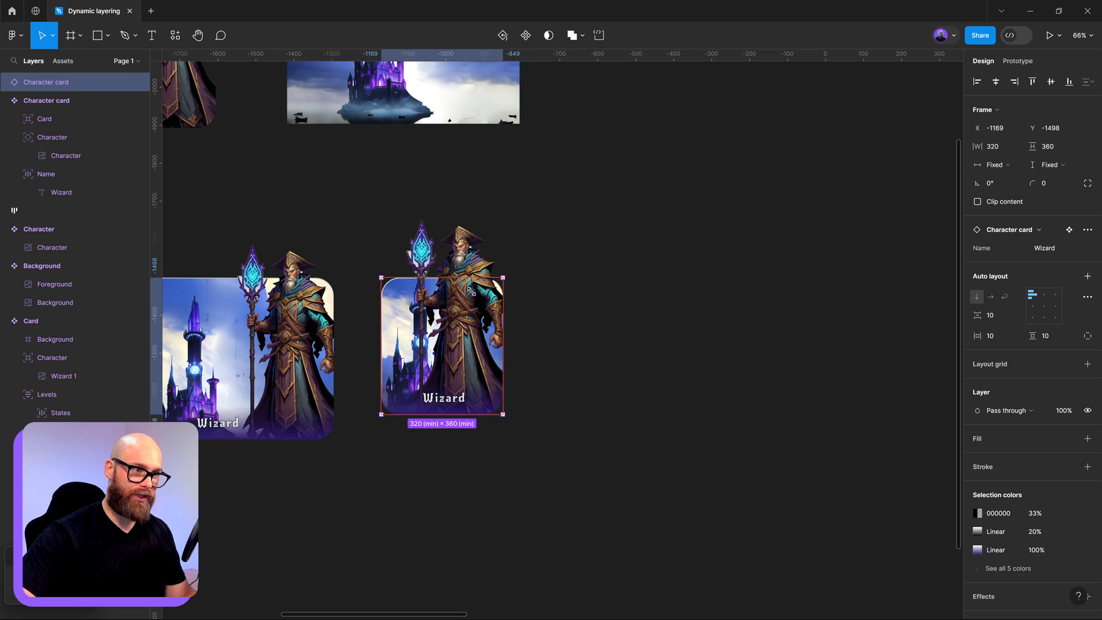
Move the Character card instance away from the main component to X -494, Y -1454 and place two copies of it in a row
{"action": "left_click", "coordinate": [656, 446]}
{"action": "left_click", "coordinate": [420, 284]}
{"action": "left_click_drag", "start_coordinate": [469, 337], "coordinate": [725, 352]}
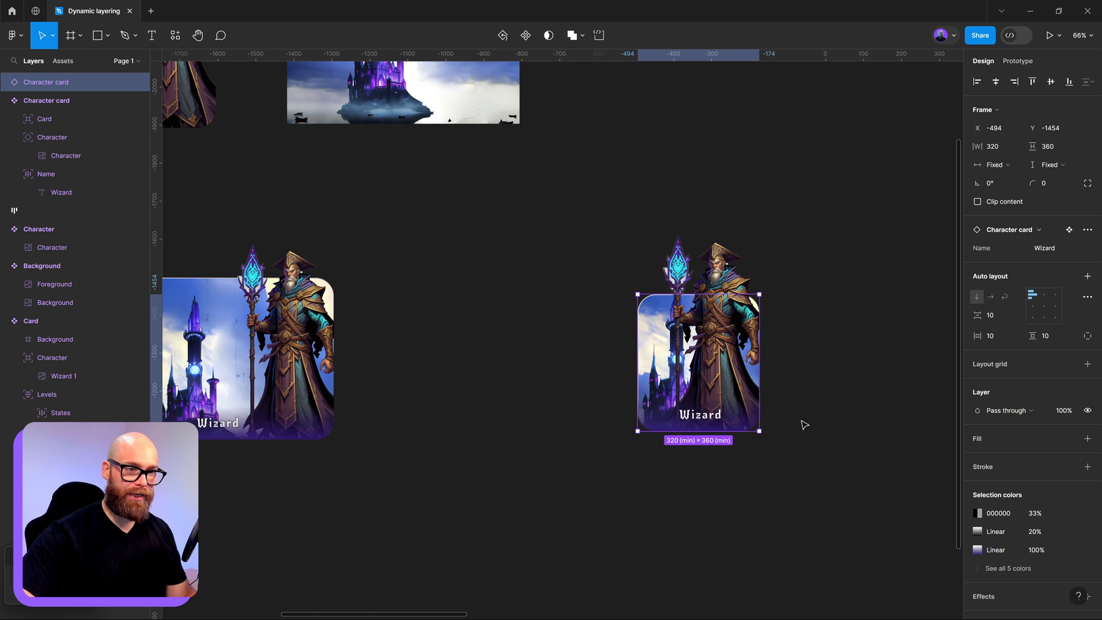
{"action": "left_click", "coordinate": [839, 435]}
{"action": "scroll", "coordinate": [492, 392], "scroll_direction": "right", "scroll_amount": 4}
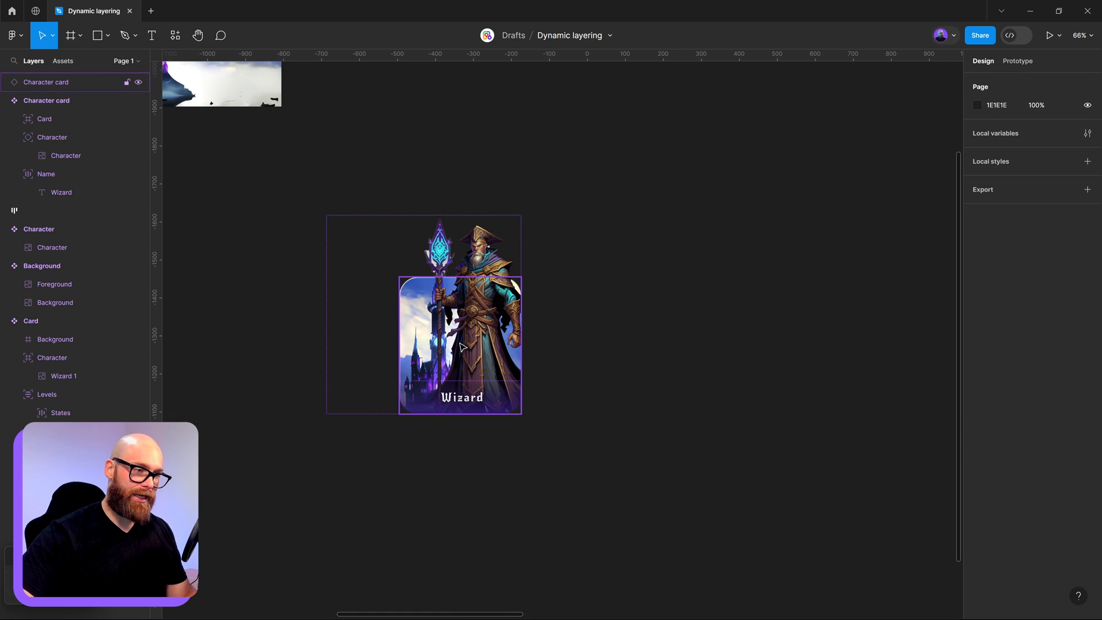
{"action": "left_click_drag", "start_coordinate": [465, 344], "coordinate": [841, 354], "text": "alt"}
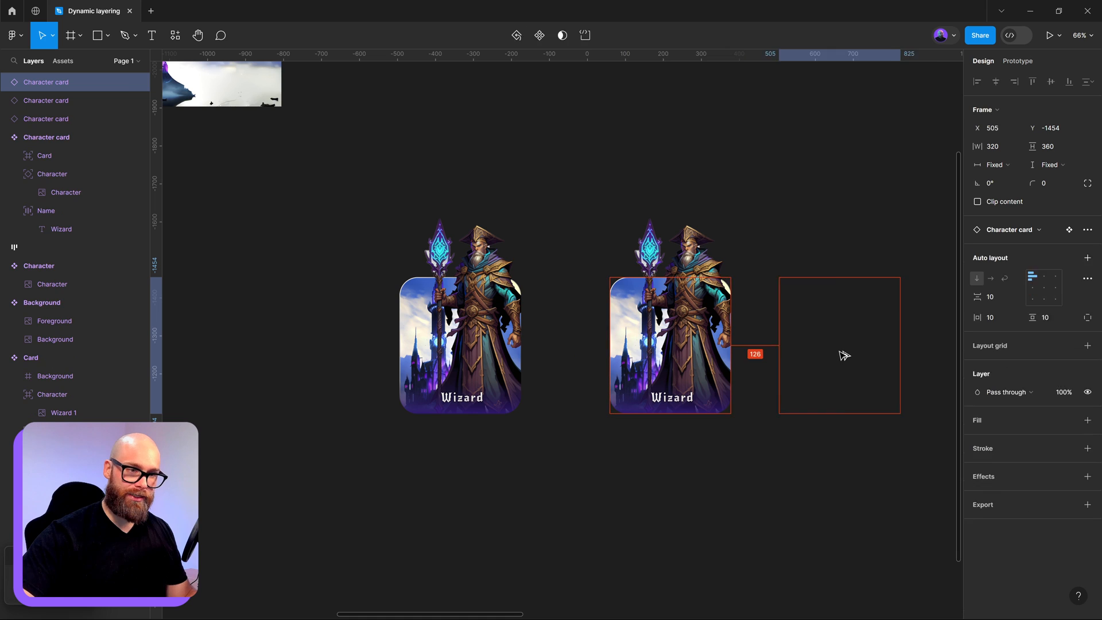
Wrap the three Character card instances in a horizontal auto layout frame
{"action": "left_click", "coordinate": [570, 463]}
{"action": "left_click_drag", "start_coordinate": [335, 213], "coordinate": [941, 522]}
{"action": "key", "text": "shift+a"}
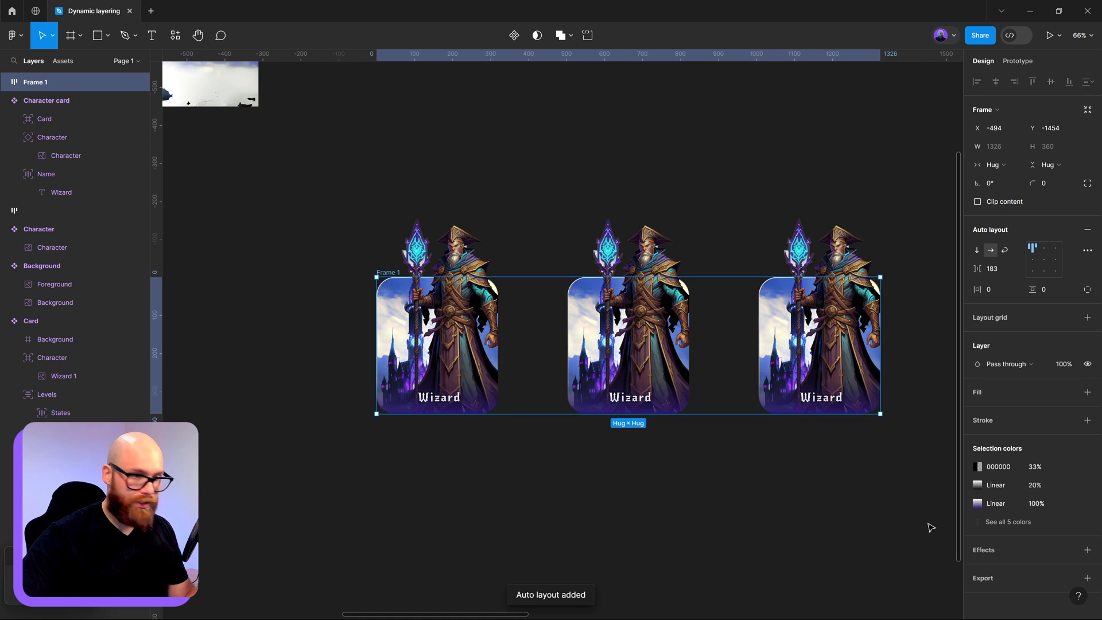
Set the width and height of all three Character card instances in the auto layout frame to Fill
{"action": "key", "text": "Return"}
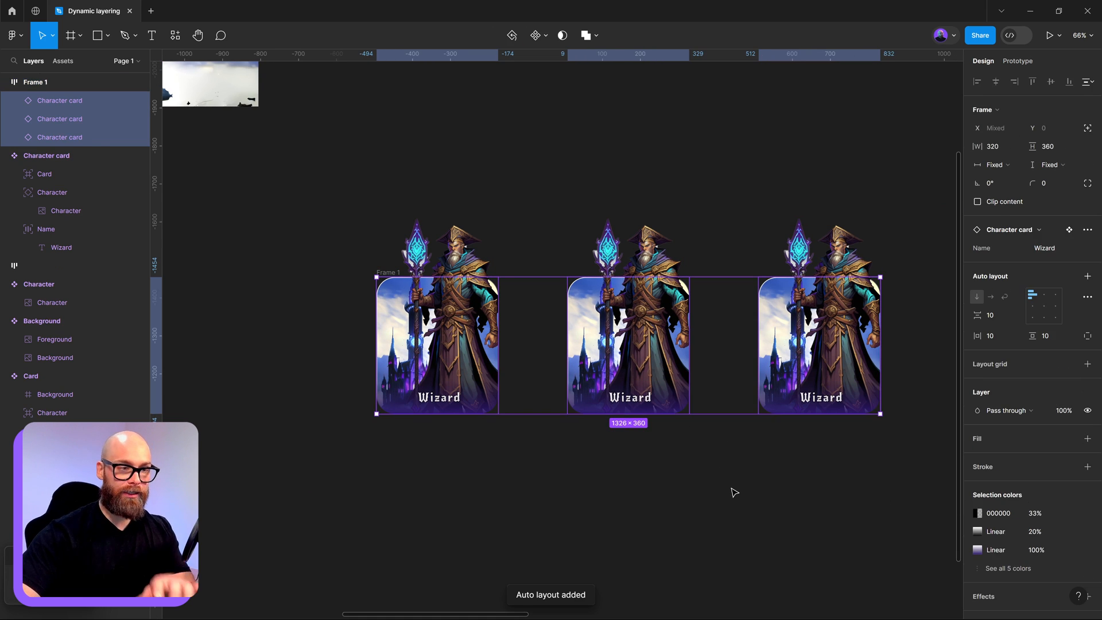
{"action": "left_click", "coordinate": [998, 165]}
{"action": "left_click", "coordinate": [1005, 190]}
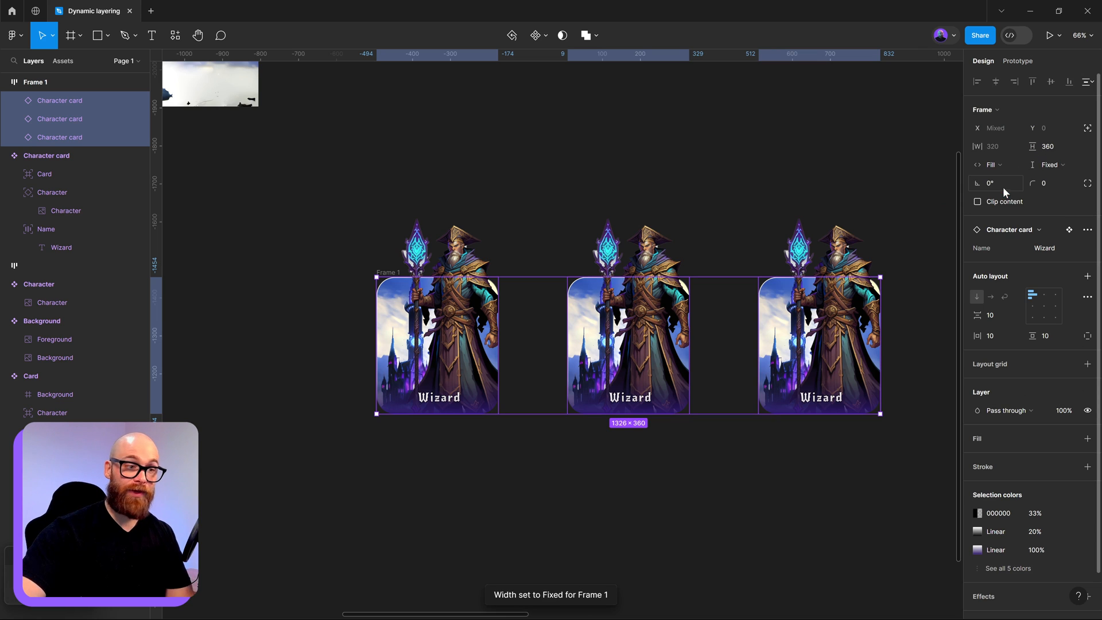
{"action": "left_click", "coordinate": [1060, 170]}
{"action": "left_click", "coordinate": [1061, 189]}
{"action": "left_click", "coordinate": [757, 442]}
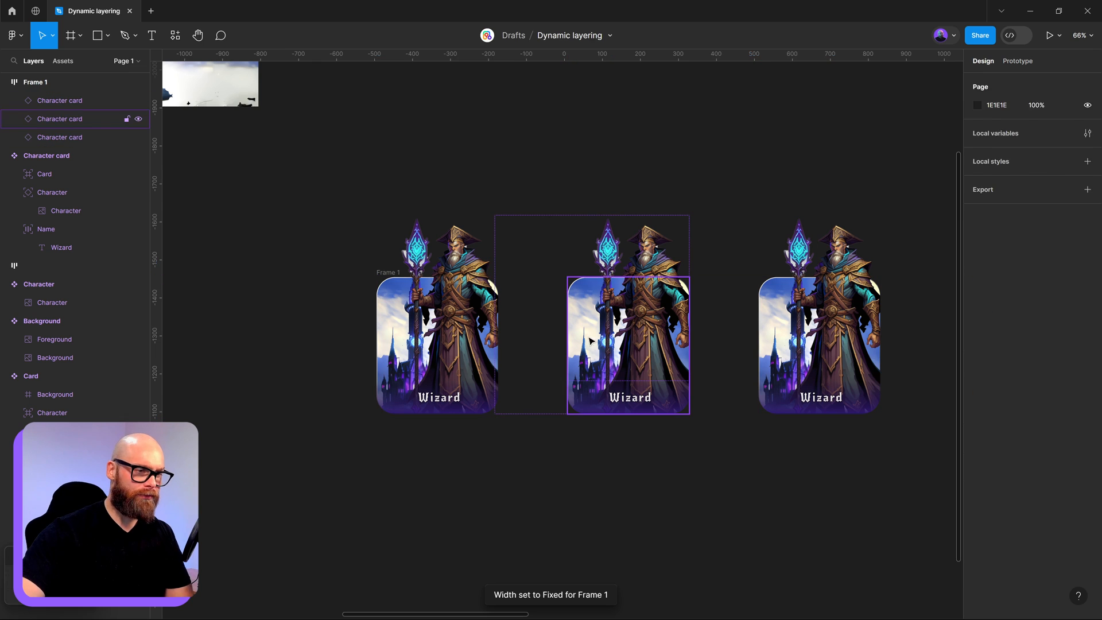
Change the auto layout direction of the frame holding the three cards to Wrap
{"action": "left_click", "coordinate": [536, 321]}
{"action": "left_click", "coordinate": [471, 327]}
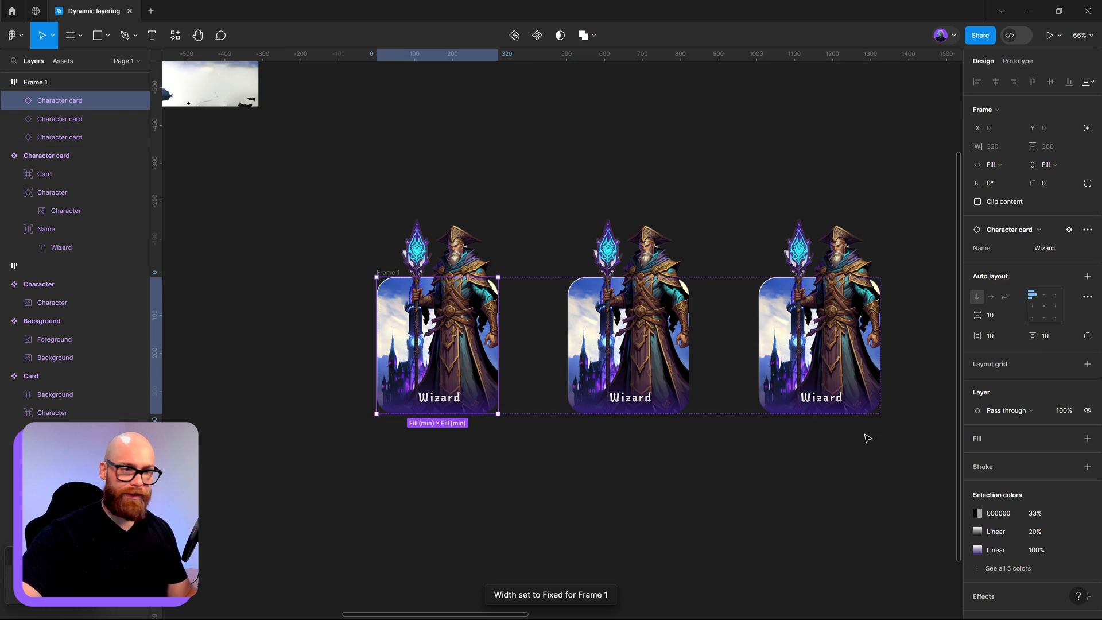
{"action": "left_click", "coordinate": [602, 321]}
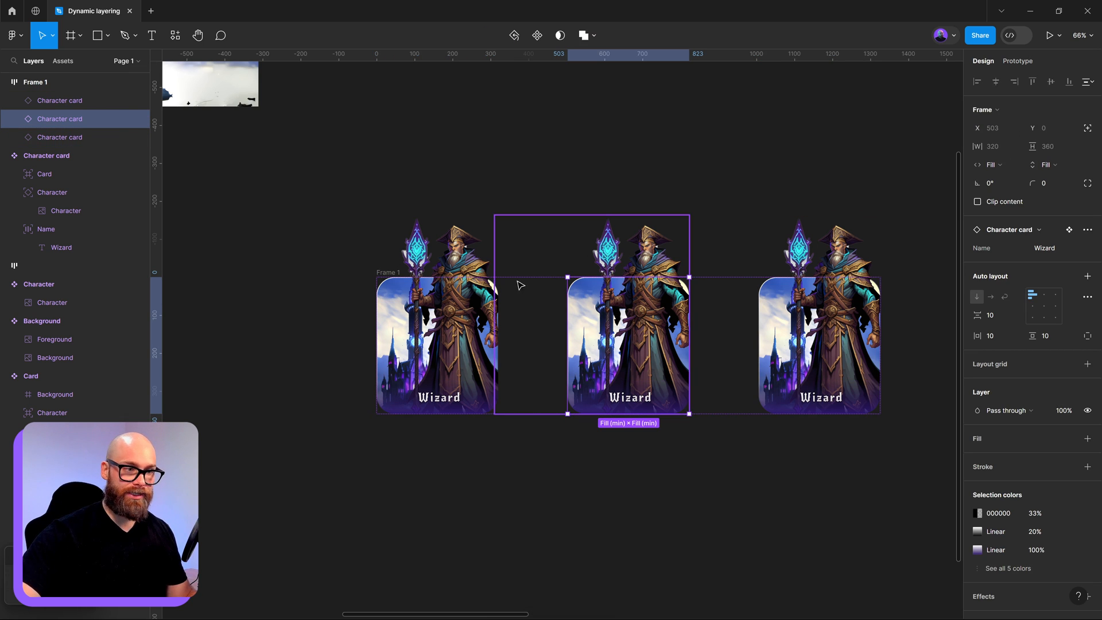
{"action": "left_click", "coordinate": [36, 82]}
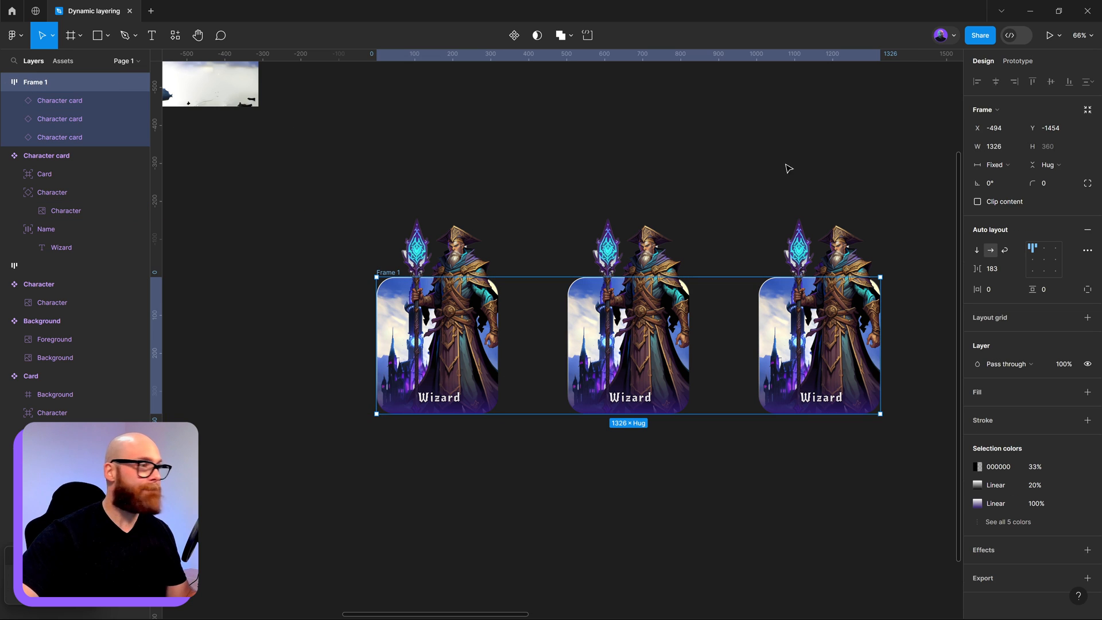
{"action": "left_click", "coordinate": [1004, 250]}
Duplicate the third Character card instance twice inside the wrapping frame
{"action": "left_click", "coordinate": [792, 361]}
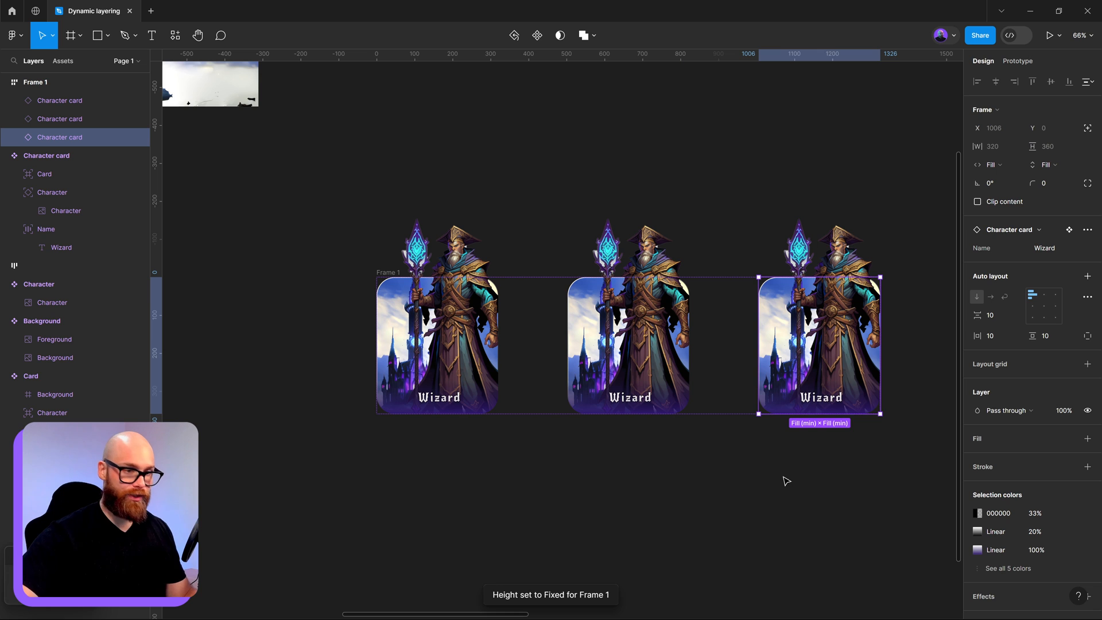
{"action": "key", "text": "ctrl+d"}
{"action": "key", "text": "ctrl+d"}
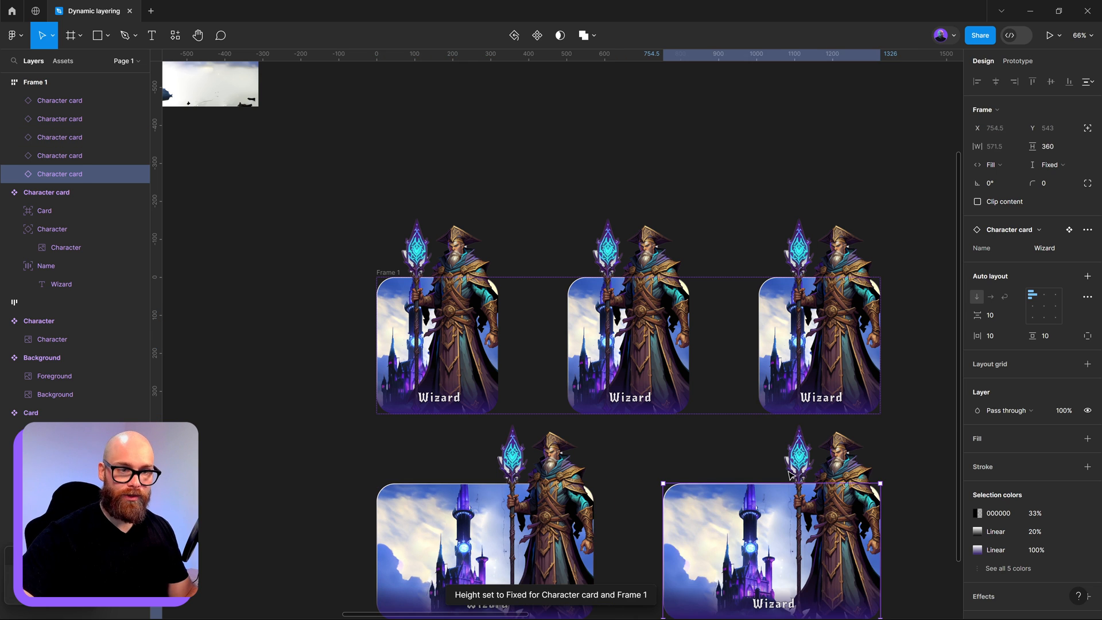
{"action": "mouse_move", "coordinate": [943, 428]}
{"action": "left_mouse_down"}
{"action": "mouse_move", "coordinate": [887, 353]}
{"action": "mouse_move", "coordinate": [834, 309]}
{"action": "left_mouse_up"}
{"action": "left_click", "coordinate": [834, 310]}
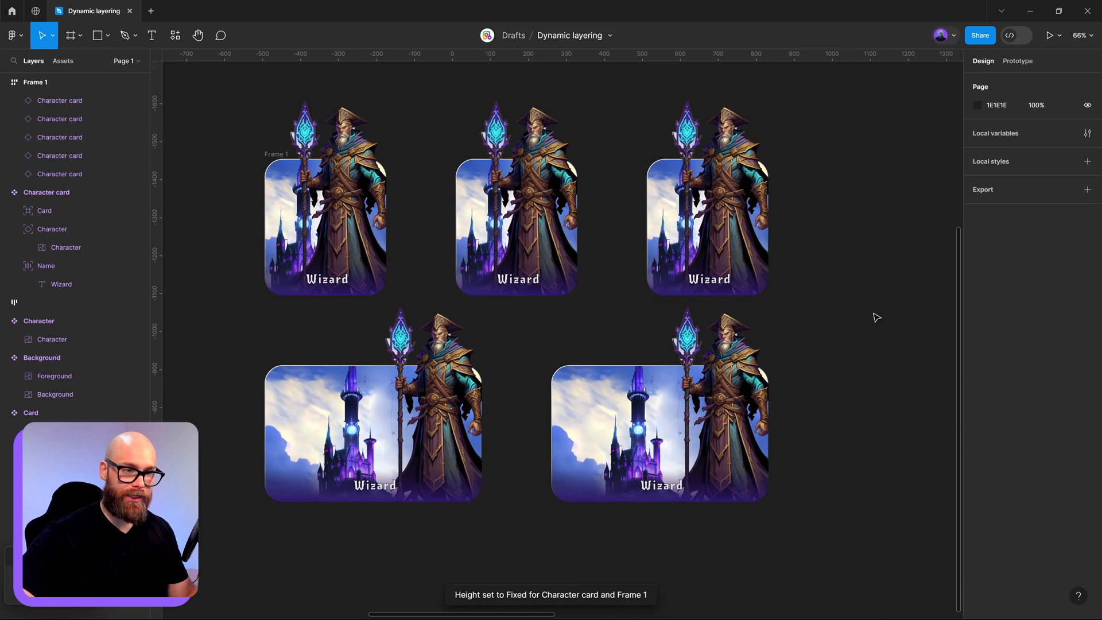
Resize the wrapping frame to 2426 × 356 to test how its five cards reflow
{"action": "left_click", "coordinate": [440, 238]}
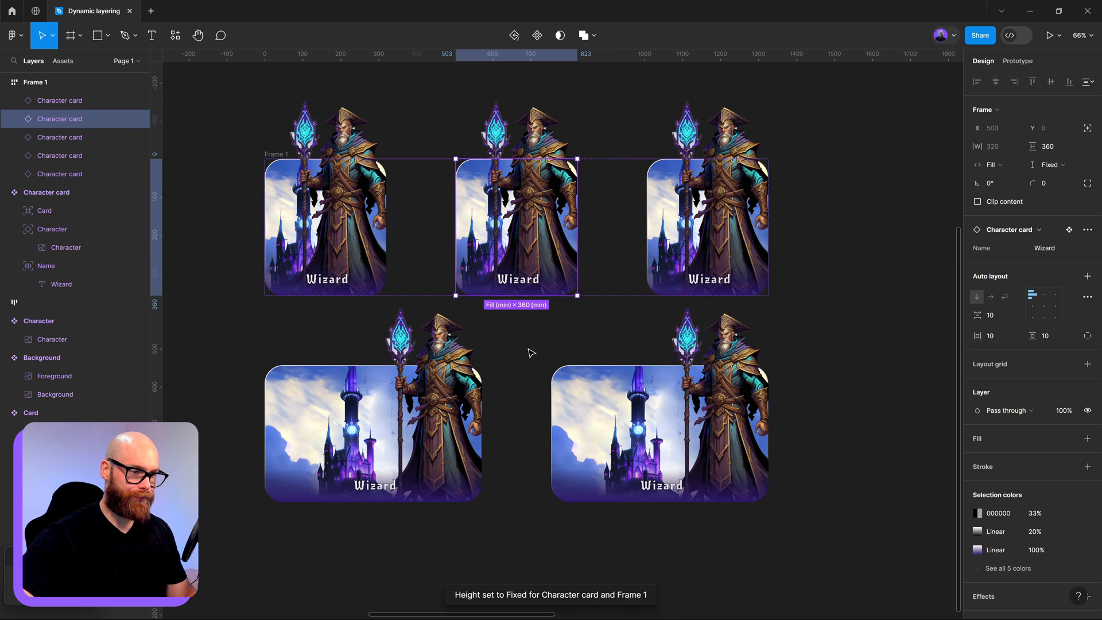
{"action": "left_click", "coordinate": [66, 81]}
{"action": "scroll", "coordinate": [594, 417], "scroll_direction": "down", "scroll_amount": 3}
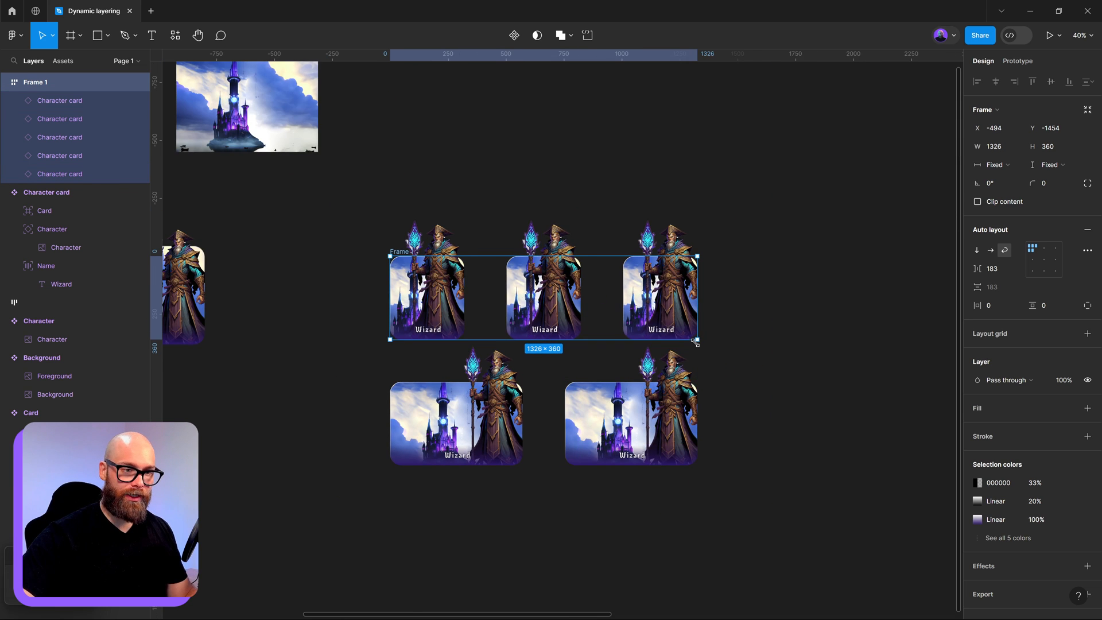
{"action": "left_click_drag", "start_coordinate": [695, 341], "coordinate": [909, 339]}
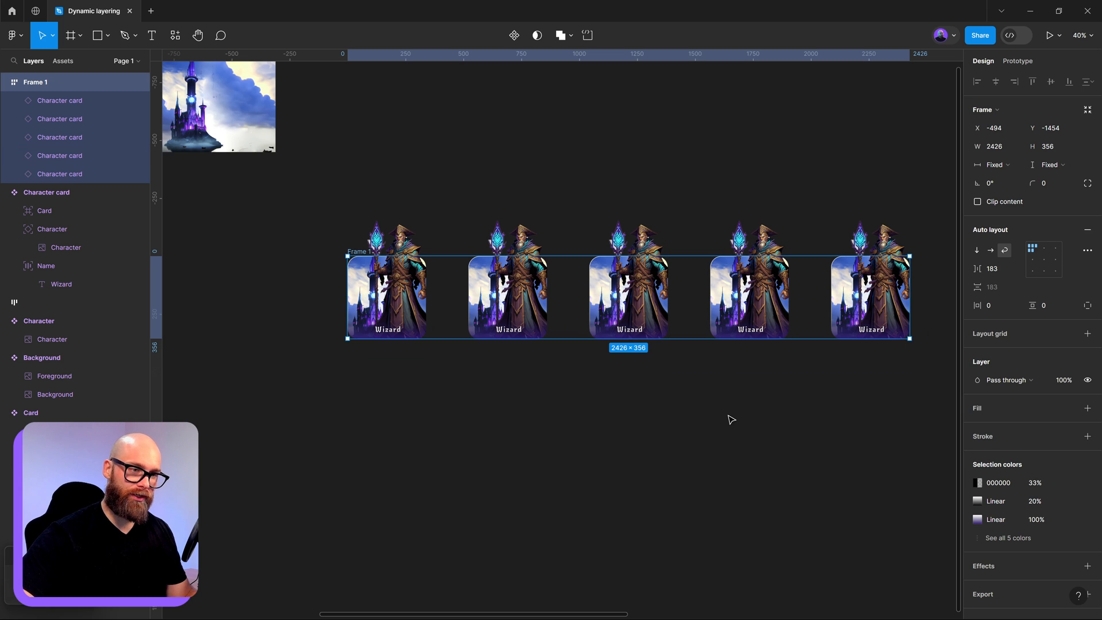
{"action": "left_click", "coordinate": [730, 420]}
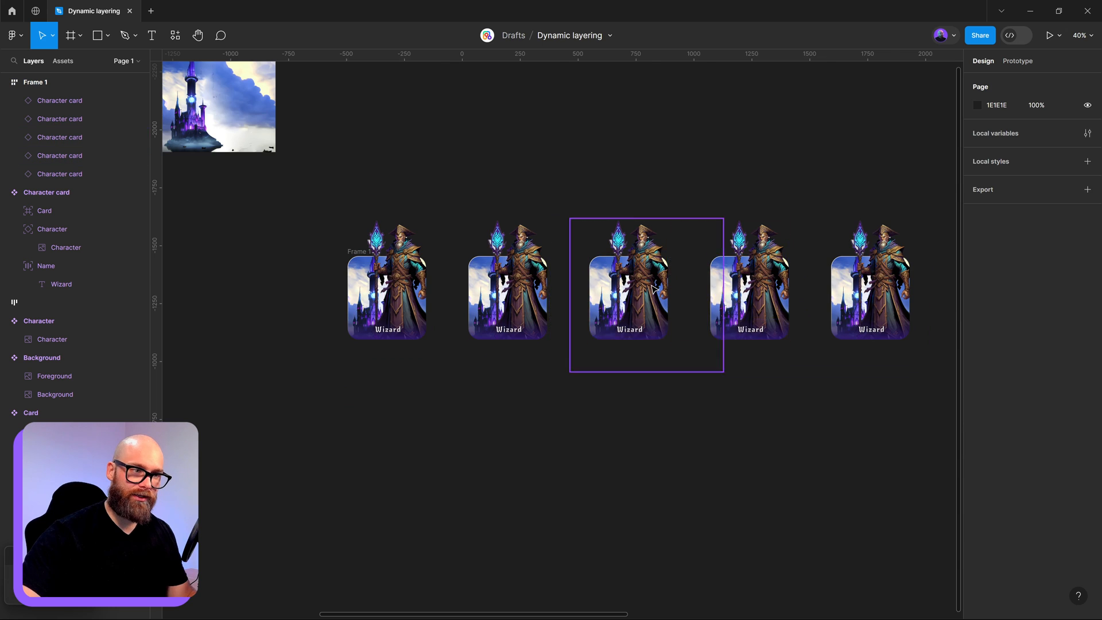
{"action": "scroll", "coordinate": [652, 286], "scroll_direction": "up", "scroll_amount": 3}
{"action": "scroll", "coordinate": [627, 308], "scroll_direction": "down", "scroll_amount": 3}
{"action": "scroll", "coordinate": [677, 247], "scroll_direction": "up", "scroll_amount": 2}
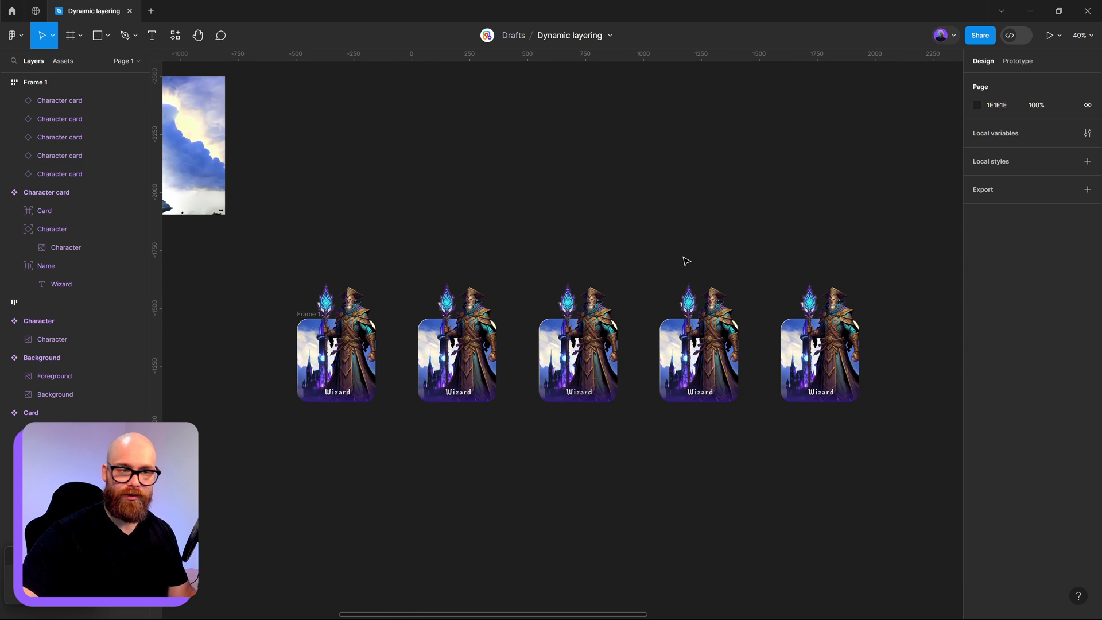